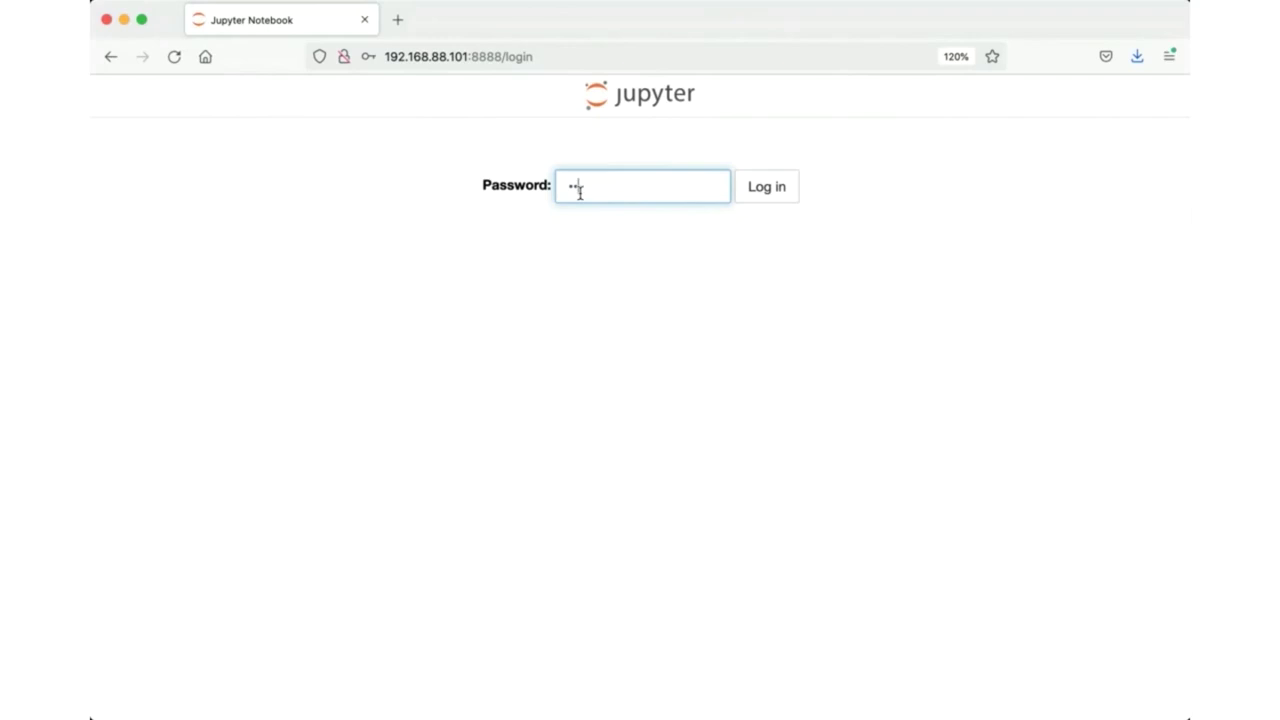
Log in to the Jupyter server with the account password and open the notebooks folder.
type("*******")
key("Return")
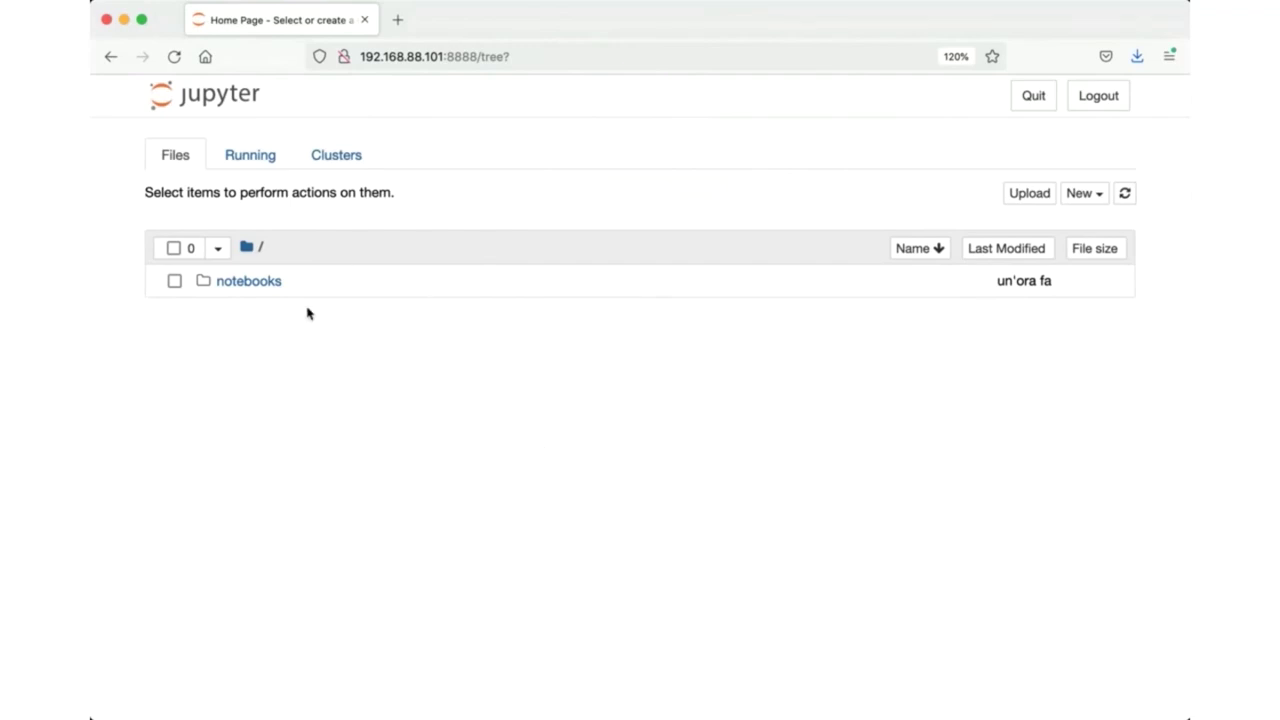
left_click(249, 282)
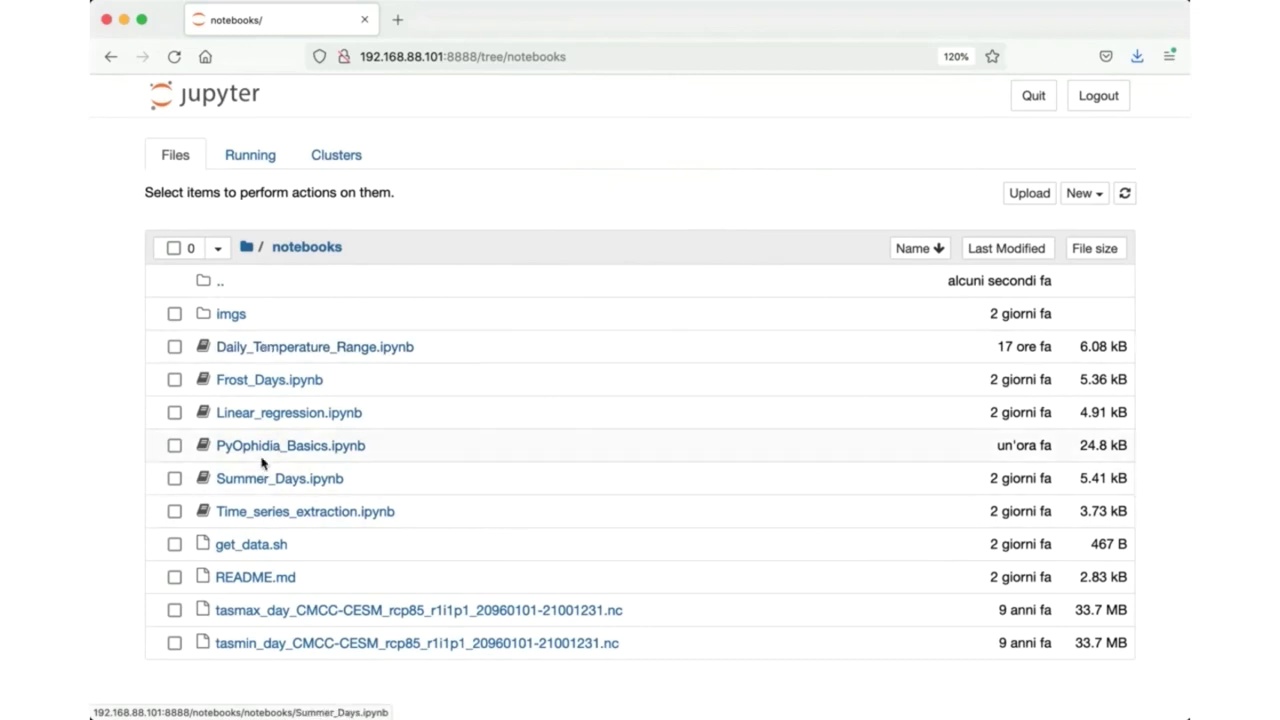
Open README.md, read the environment setup, tutorial notebooks and useful links sections, and close the file.
left_click(256, 577)
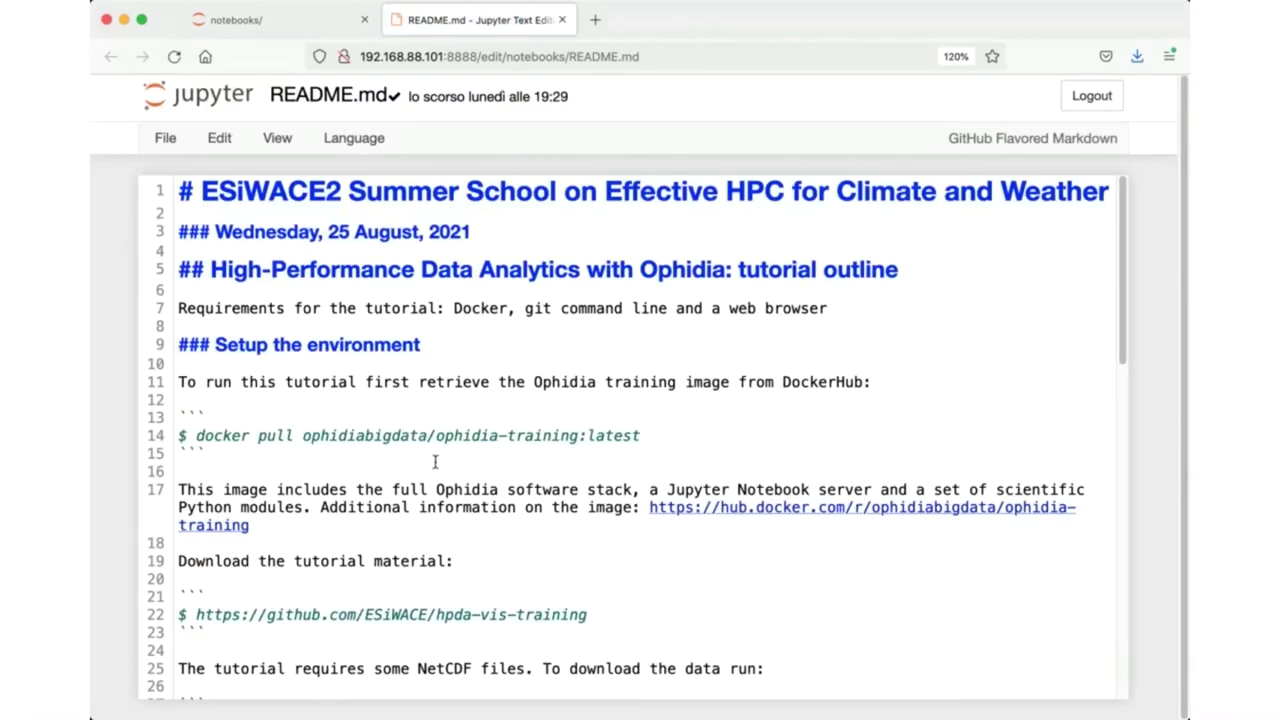
scroll(434, 460, "down", 3)
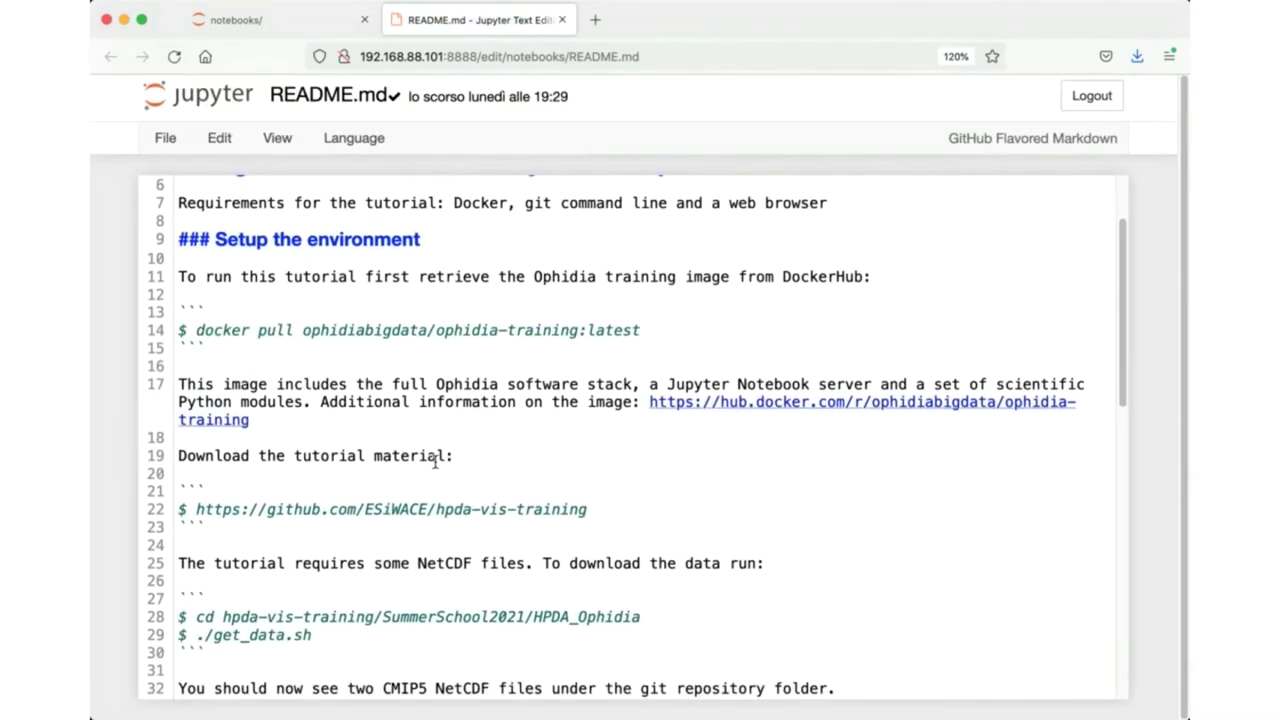
scroll(434, 462, "down", 2)
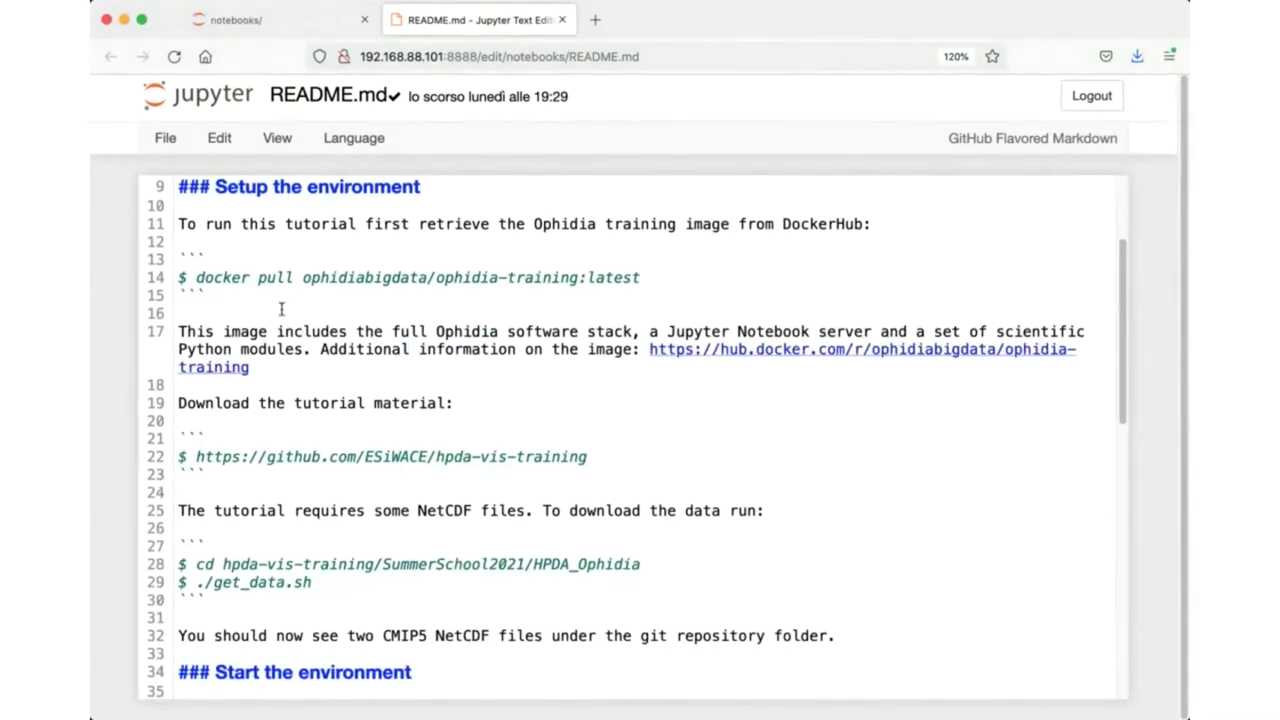
scroll(281, 309, "down", 1)
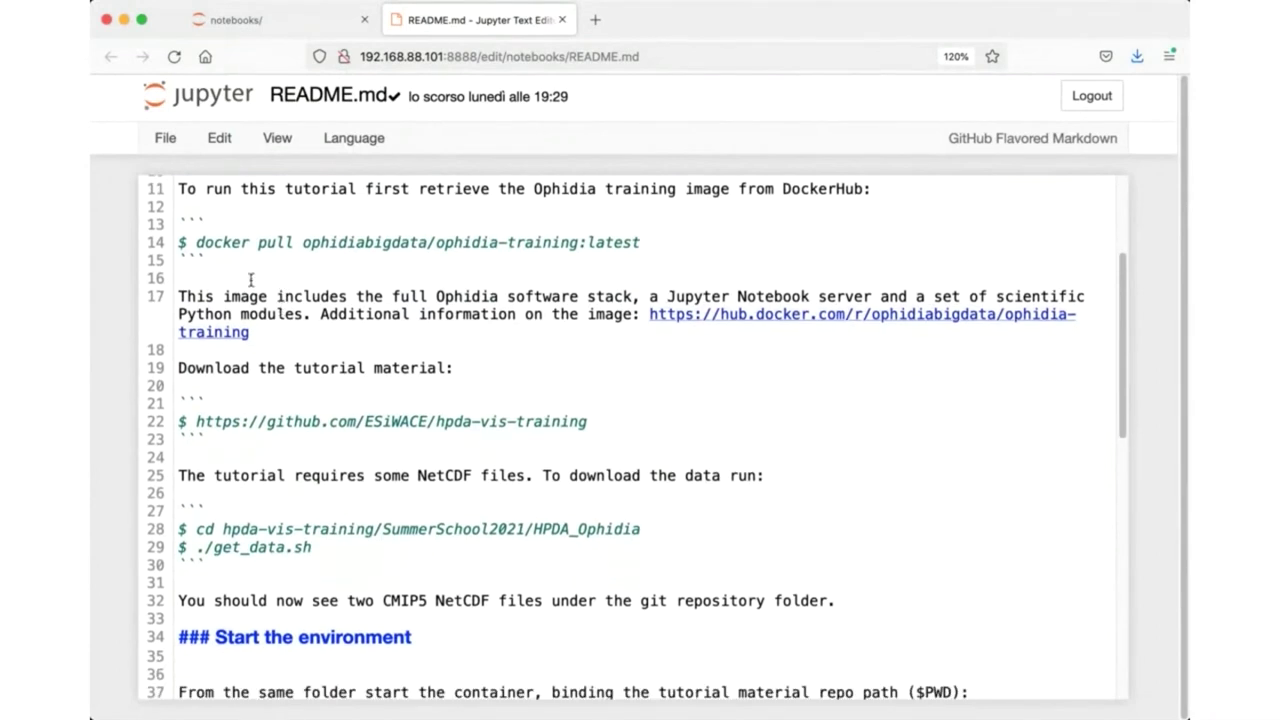
scroll(284, 355, "down", 4)
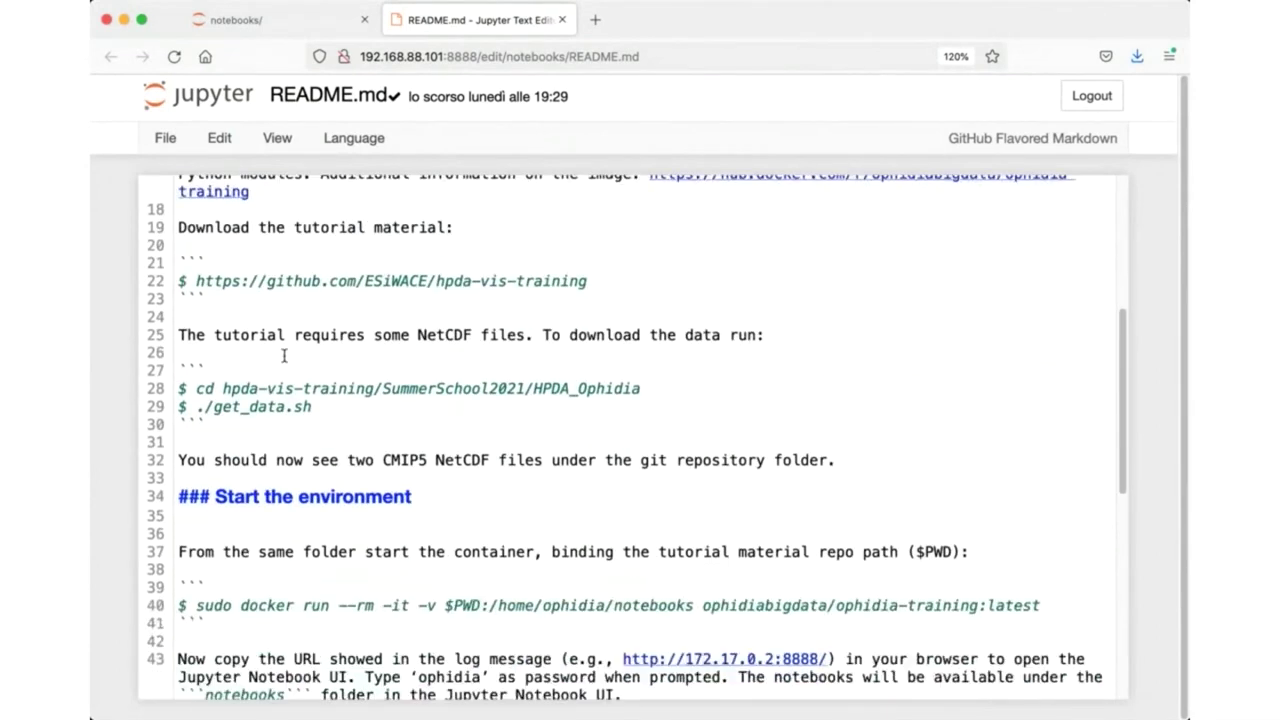
scroll(281, 391, "down", 10)
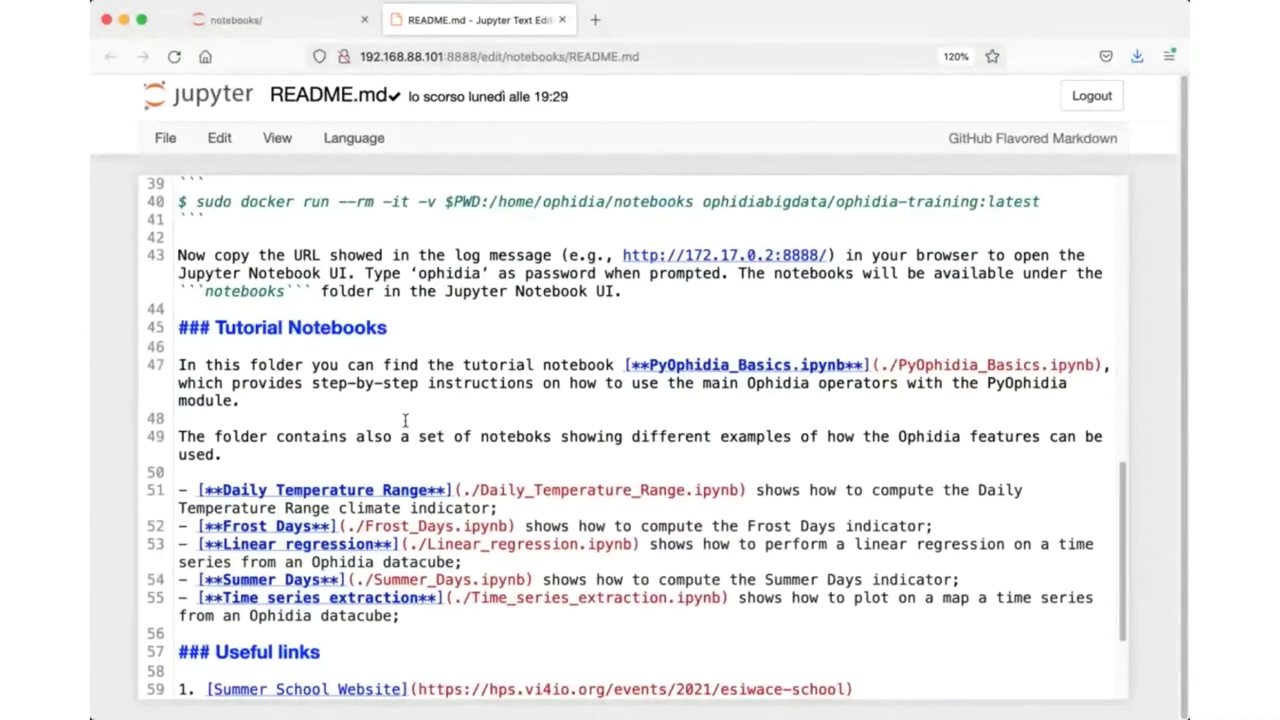
scroll(405, 415, "down", 3)
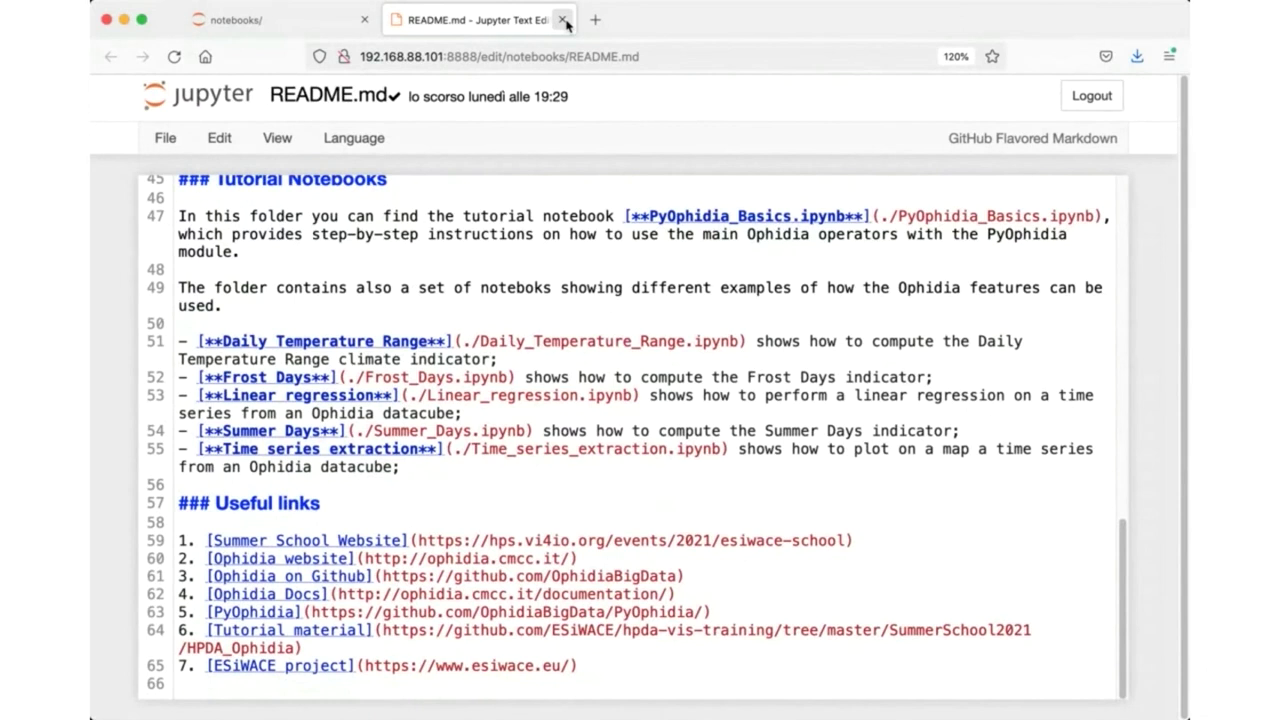
left_click(564, 20)
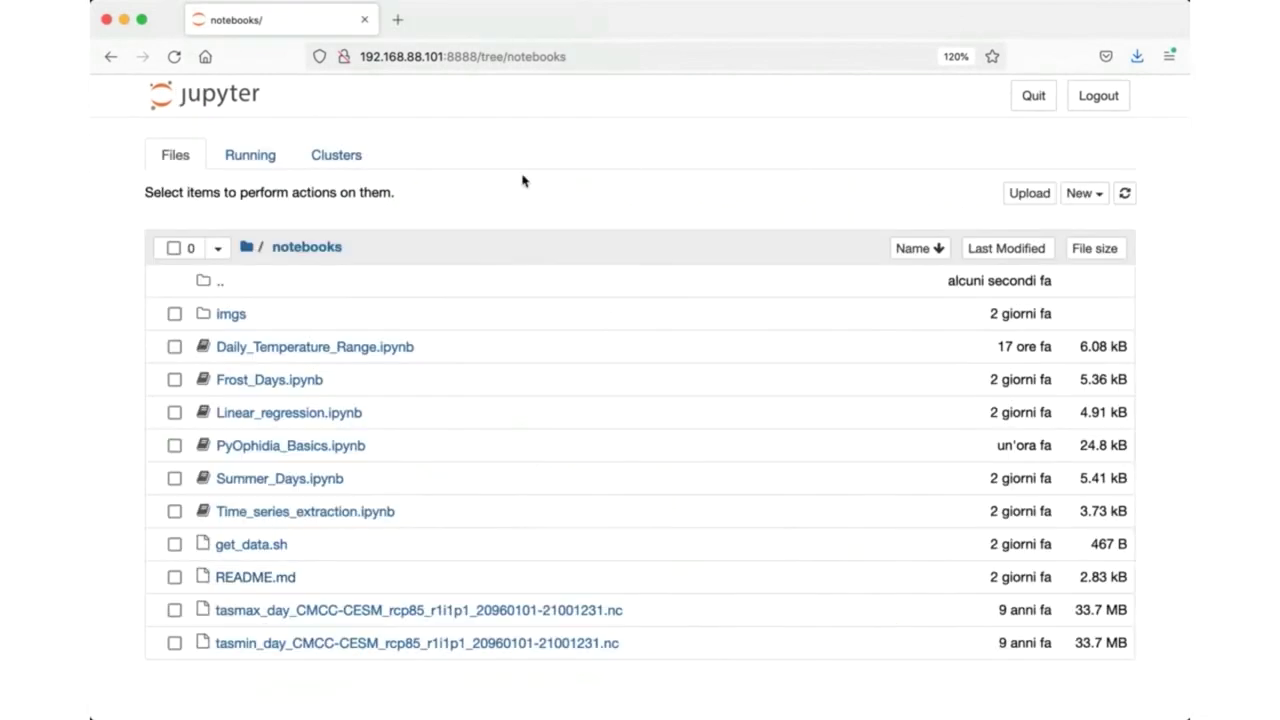
Open PyOphidia_Basics.ipynb and run the cell that imports cube and client from PyOphidia.
left_click(340, 446)
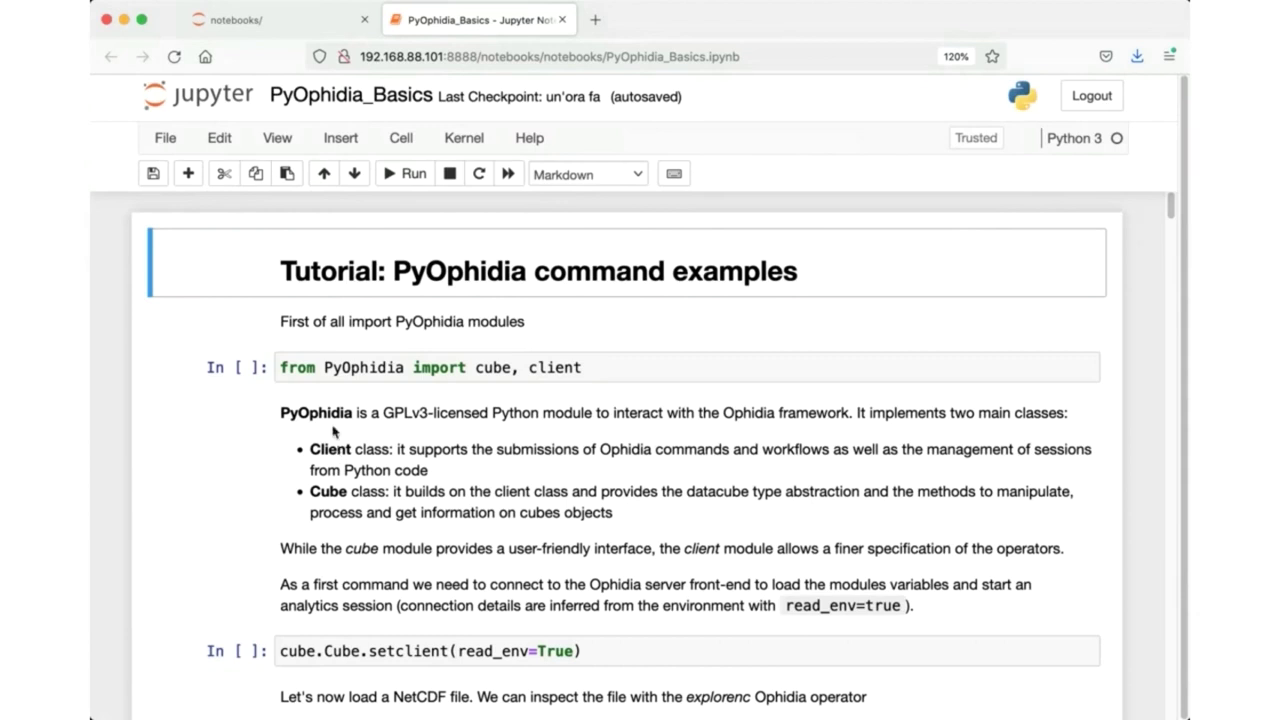
left_click(468, 386)
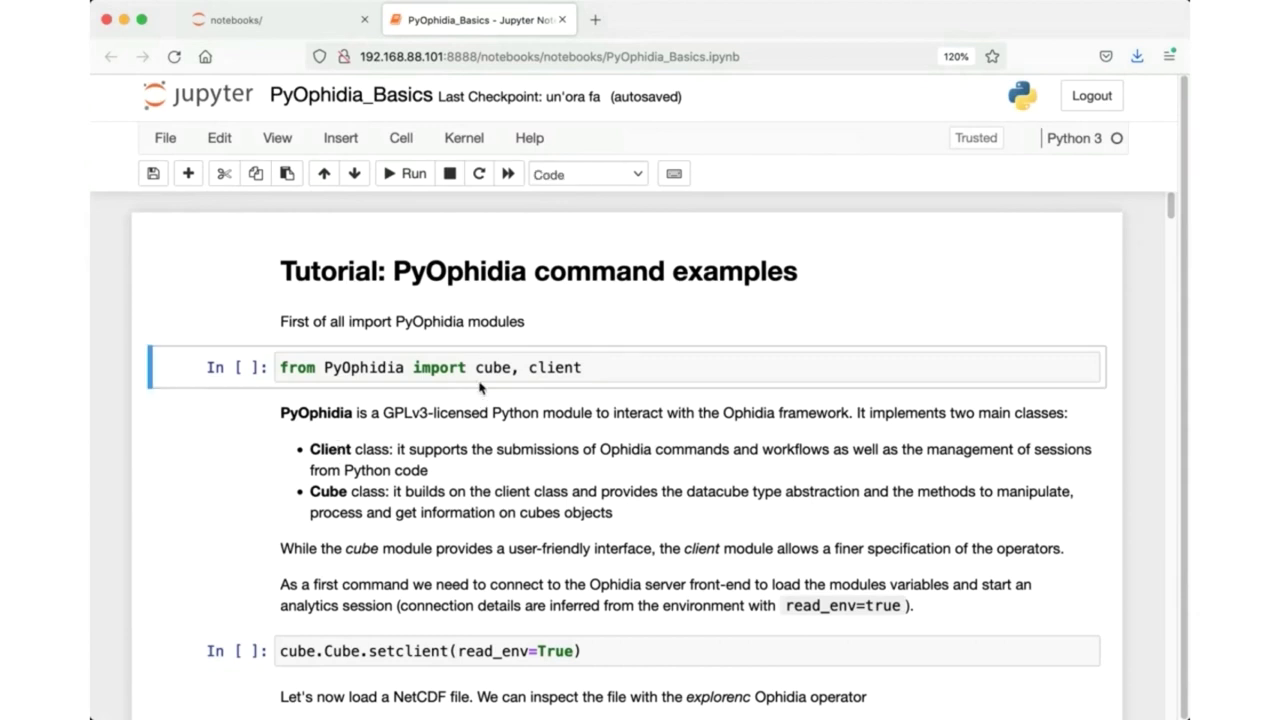
left_click(407, 176)
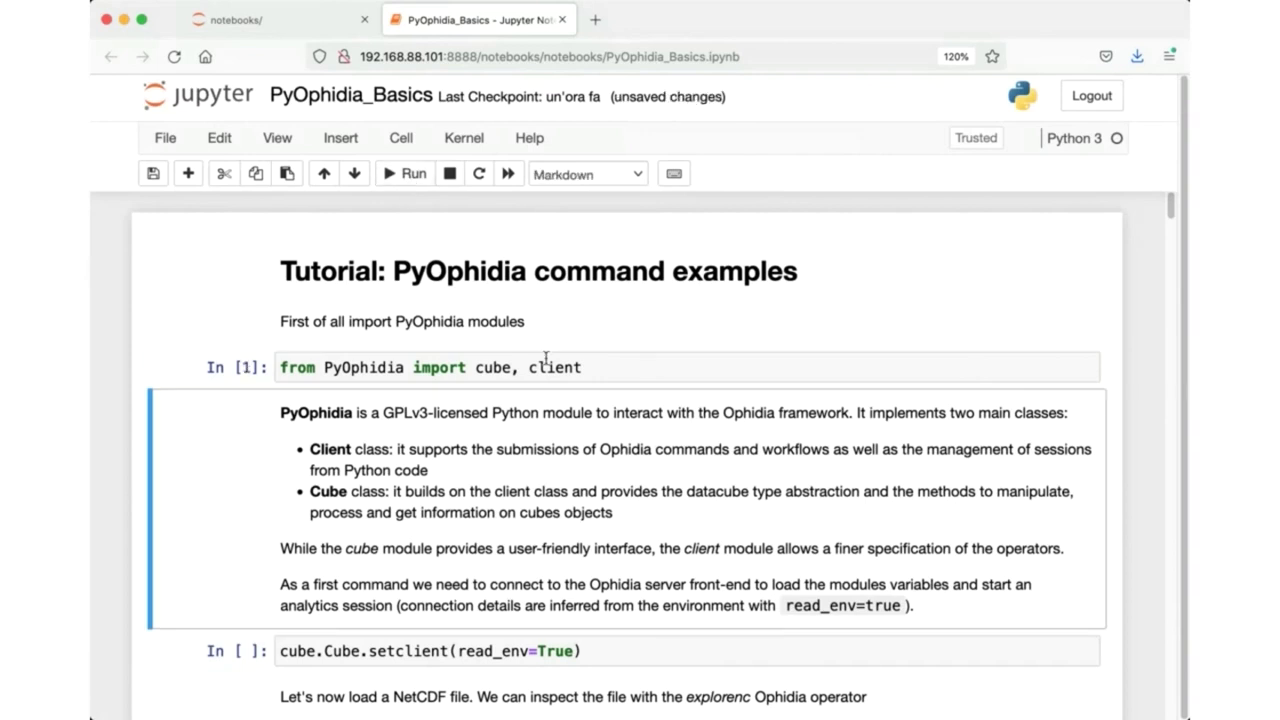
Connect to the Ophidia server by running the cube.Cube.setclient(read_env=True) cell.
scroll(546, 358, "down", 1)
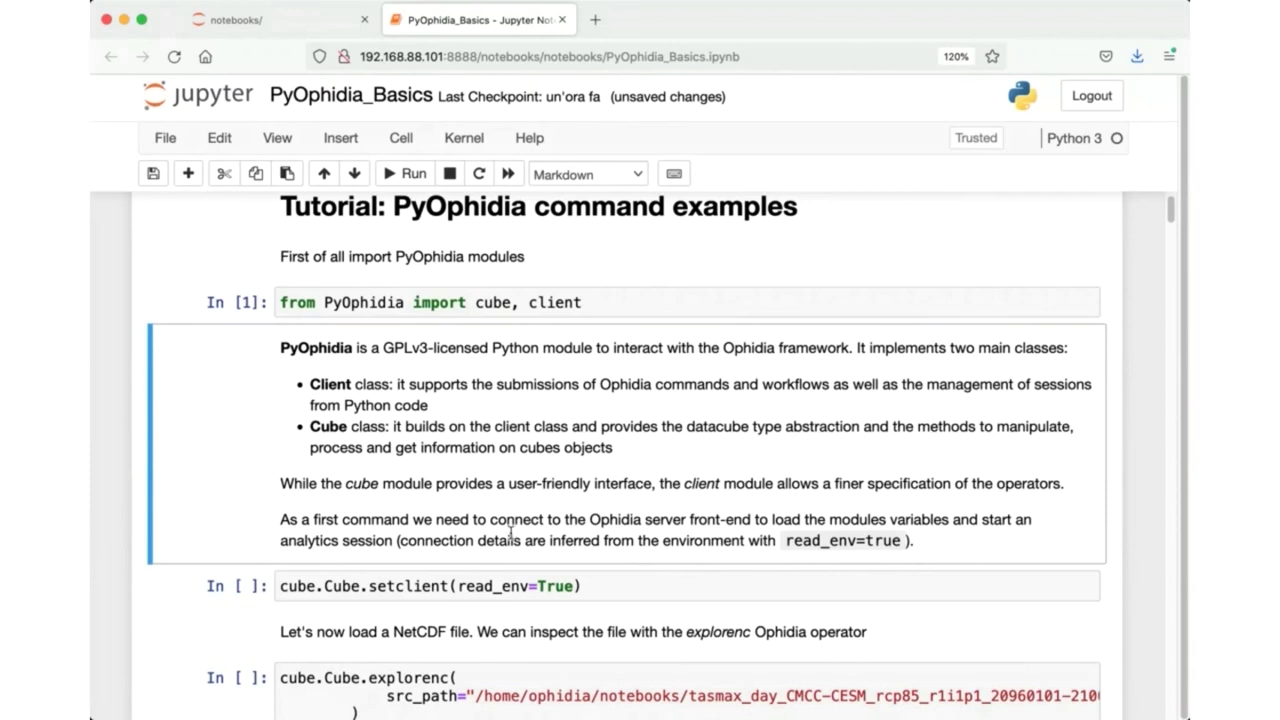
left_click(299, 590)
double_click(301, 590)
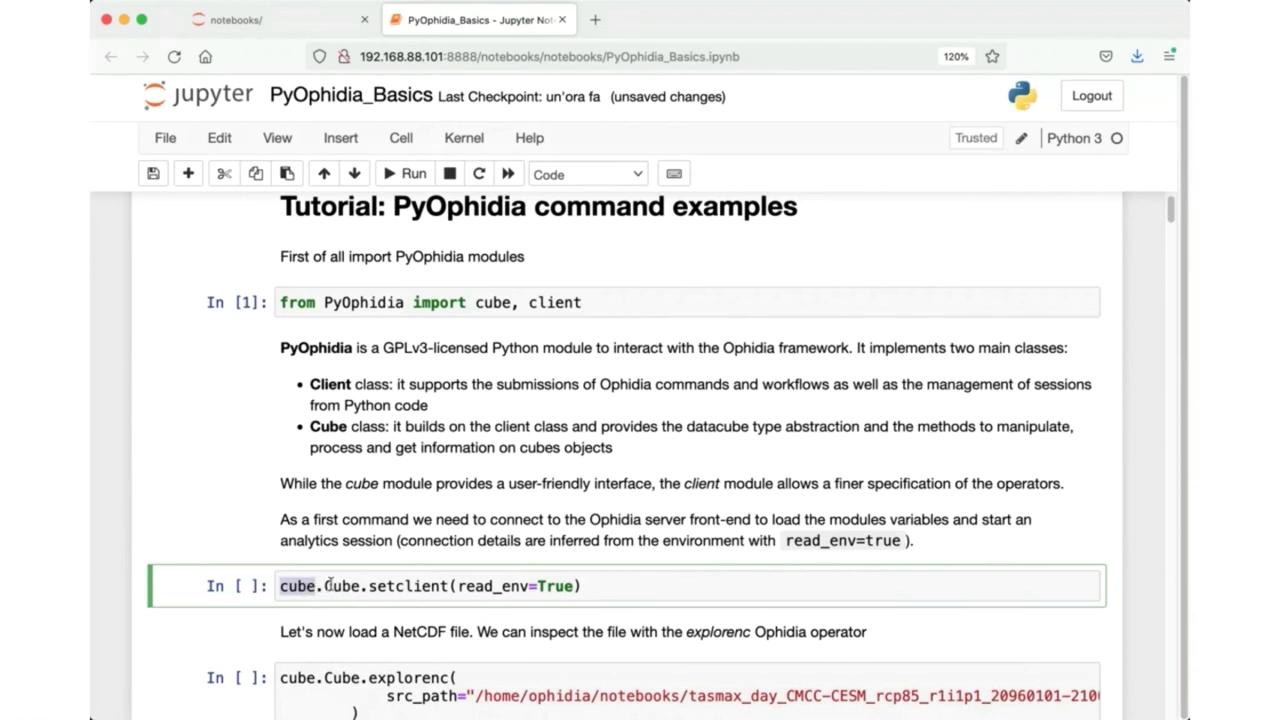
double_click(329, 586)
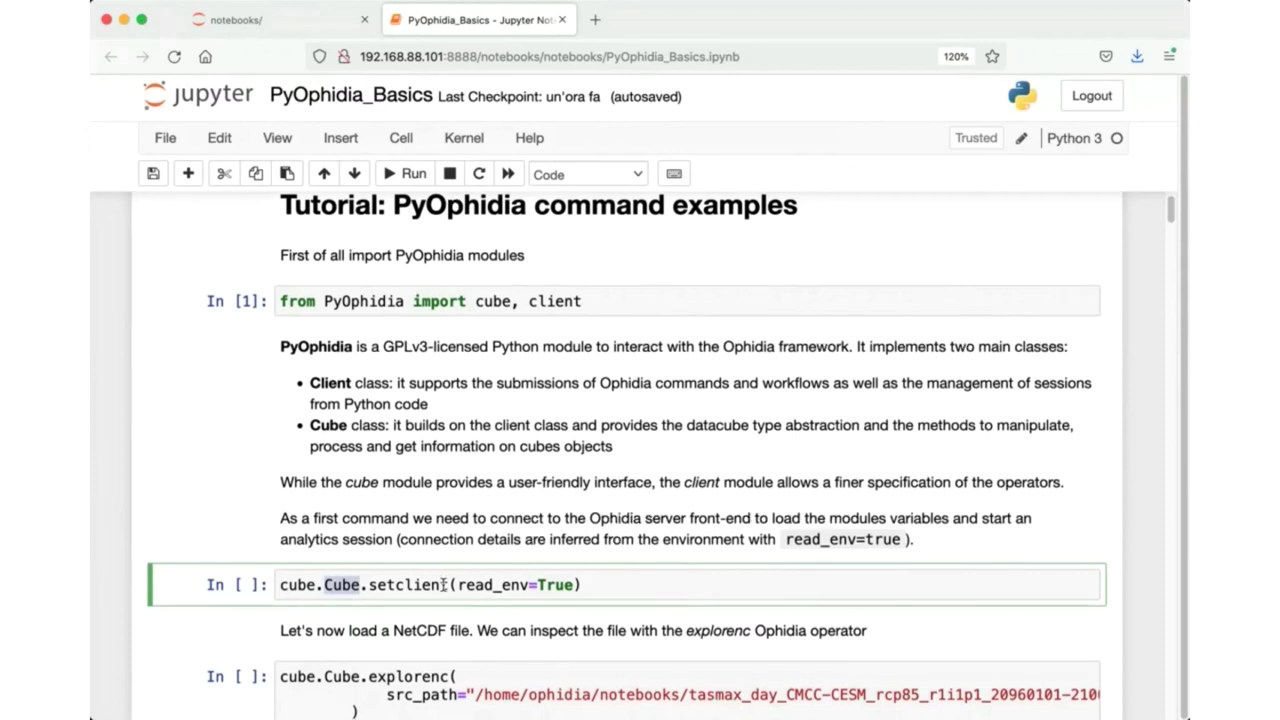
scroll(443, 585, "down", 3)
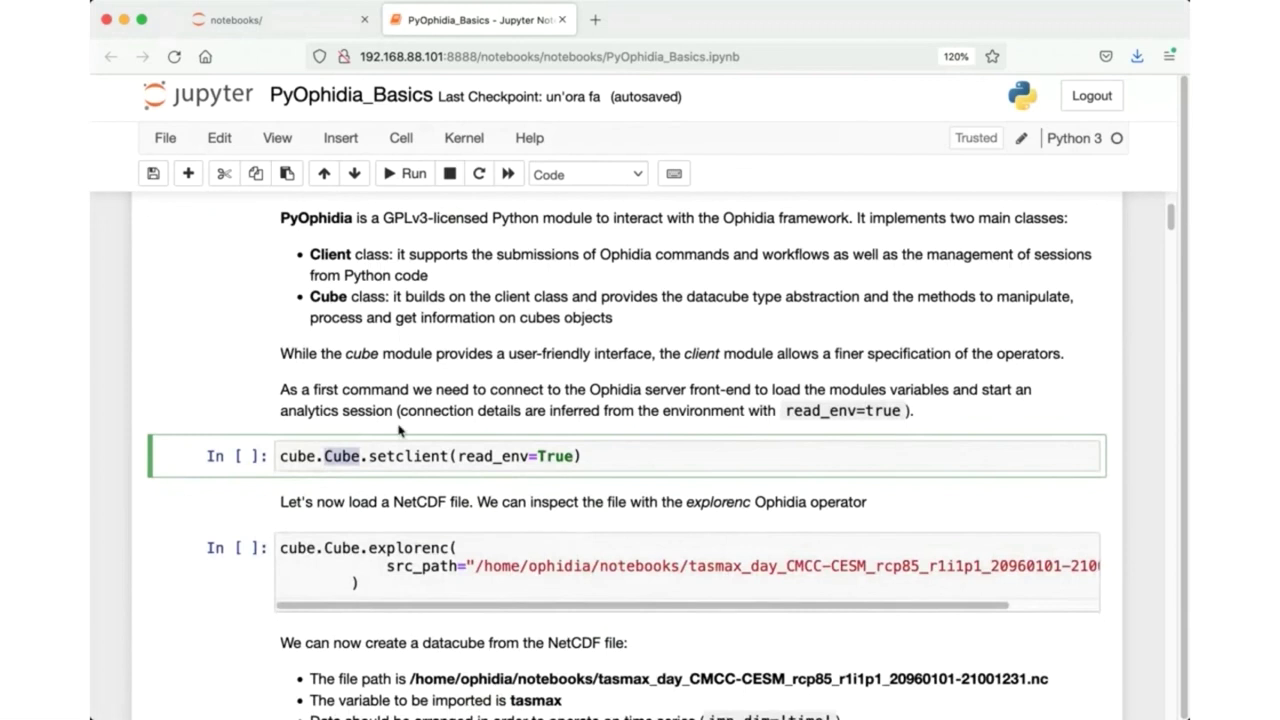
left_click(362, 456)
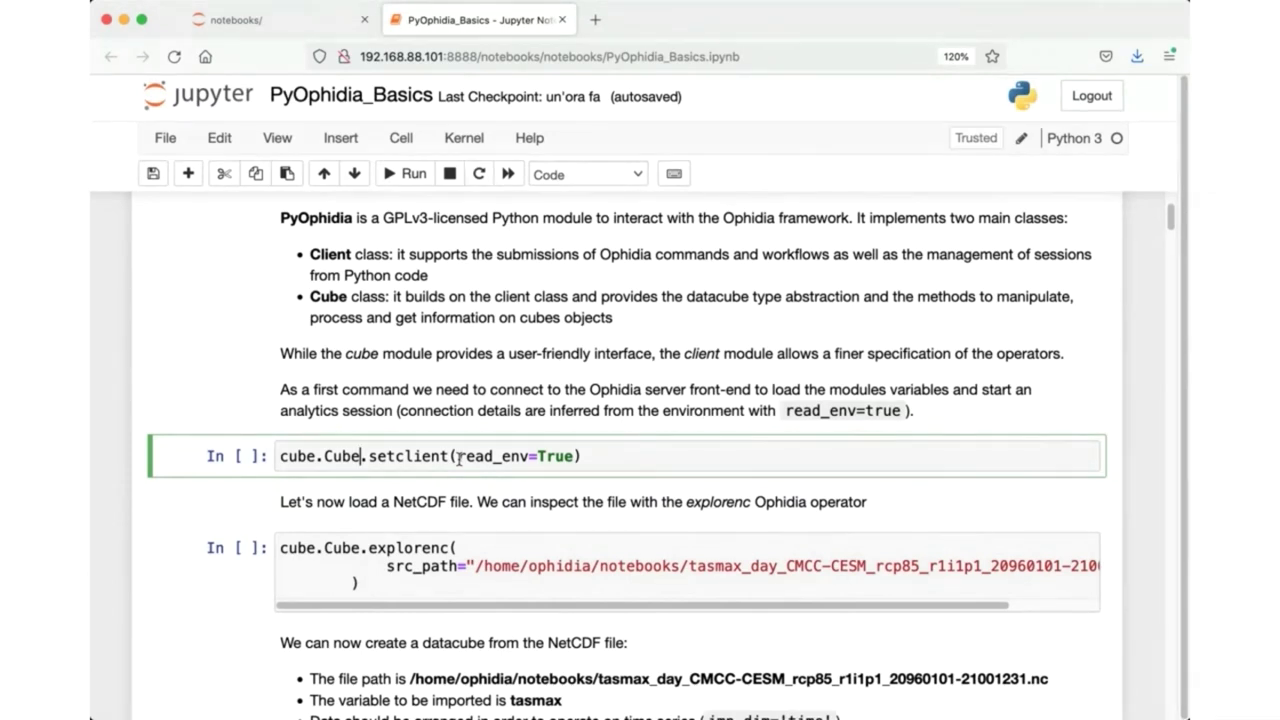
left_click_drag(457, 456, 577, 455)
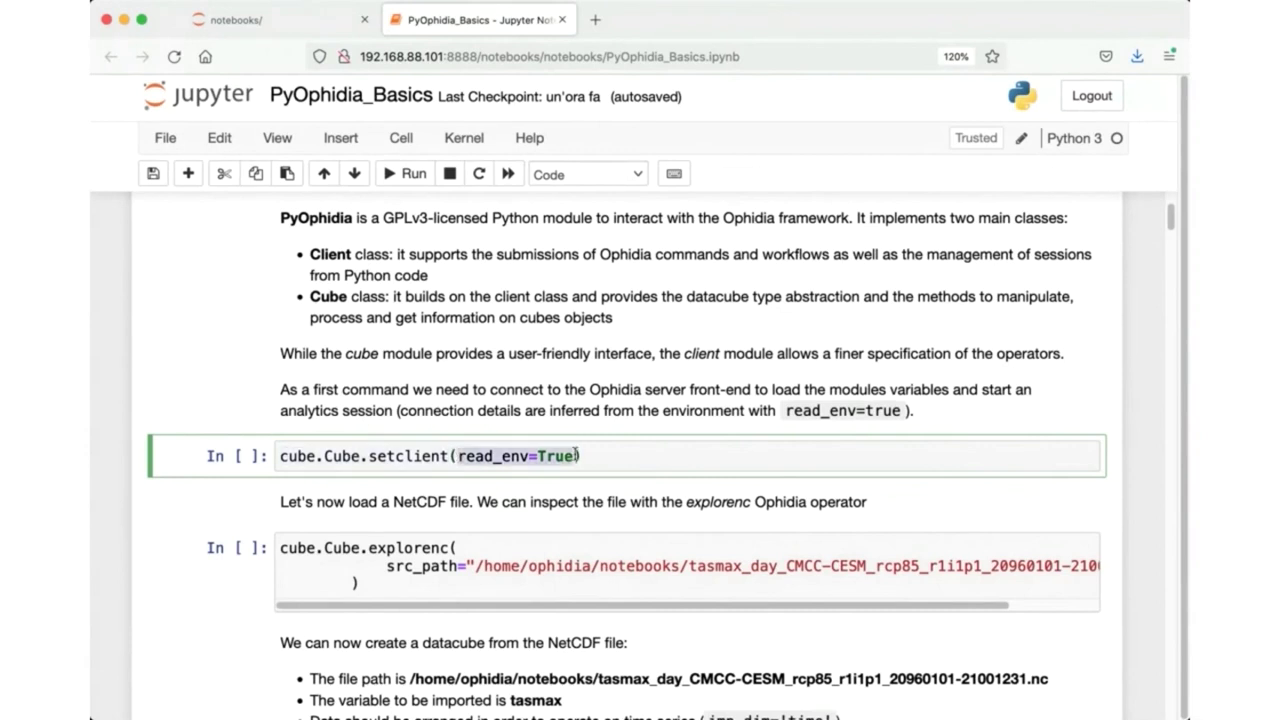
left_click(430, 458)
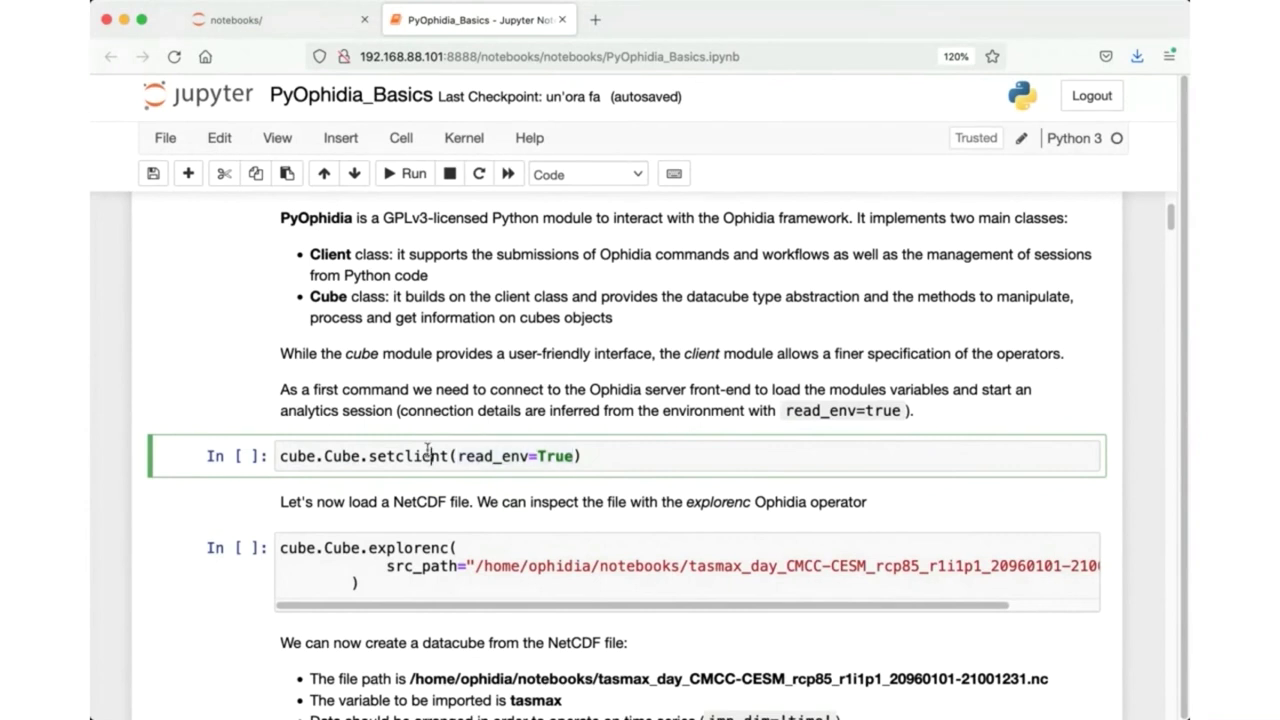
key("Escape")
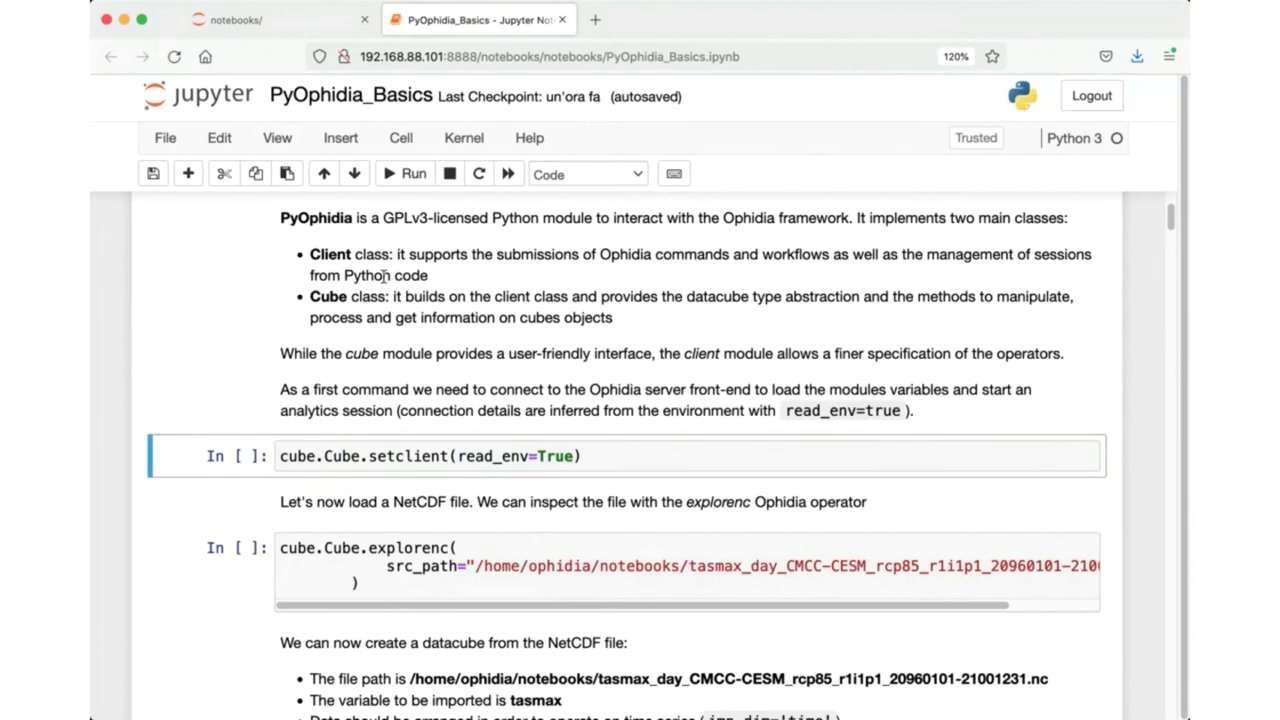
left_click(393, 176)
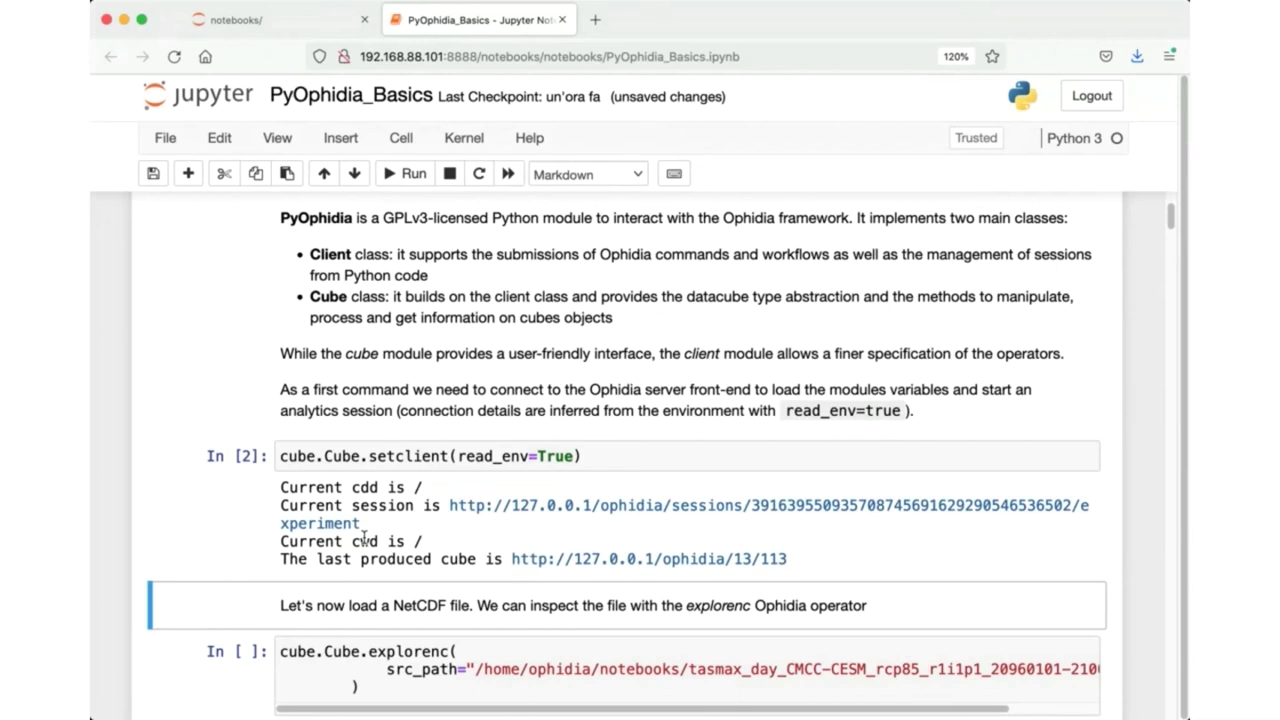
Run the cube.Cube.explorenc cell to inspect the tasmax NetCDF file.
scroll(362, 540, "down", 2)
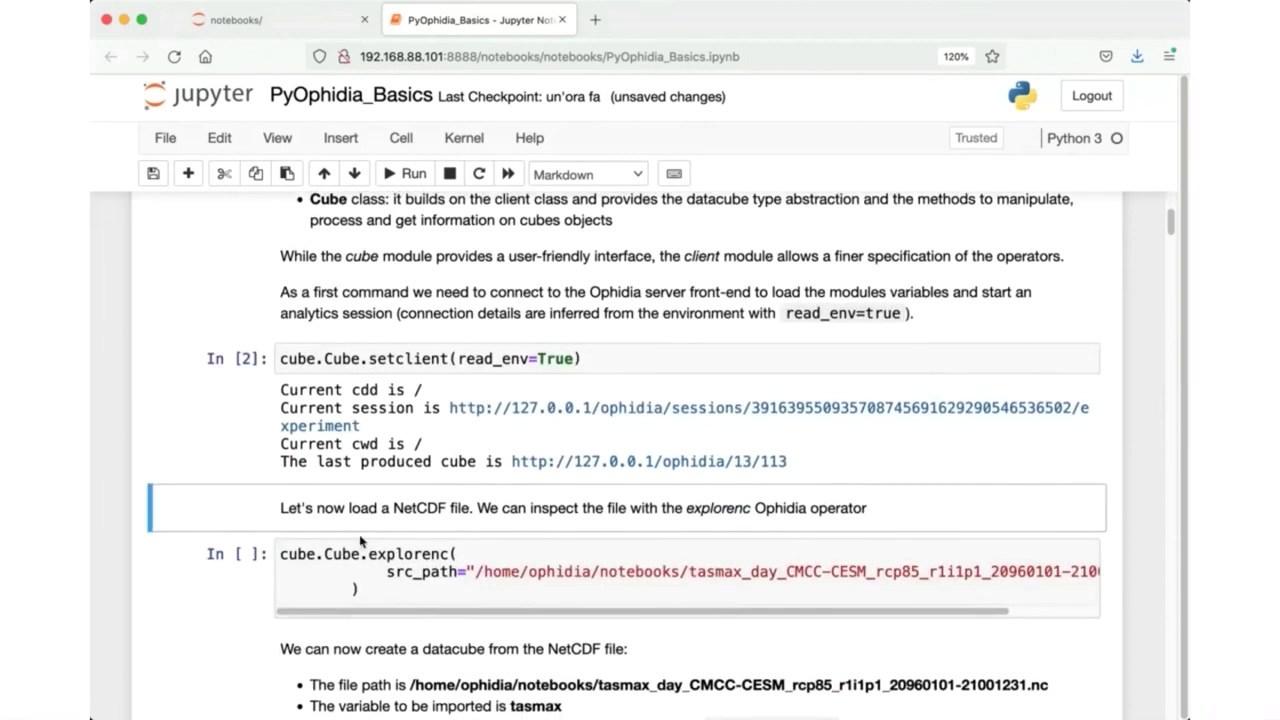
scroll(362, 540, "down", 1)
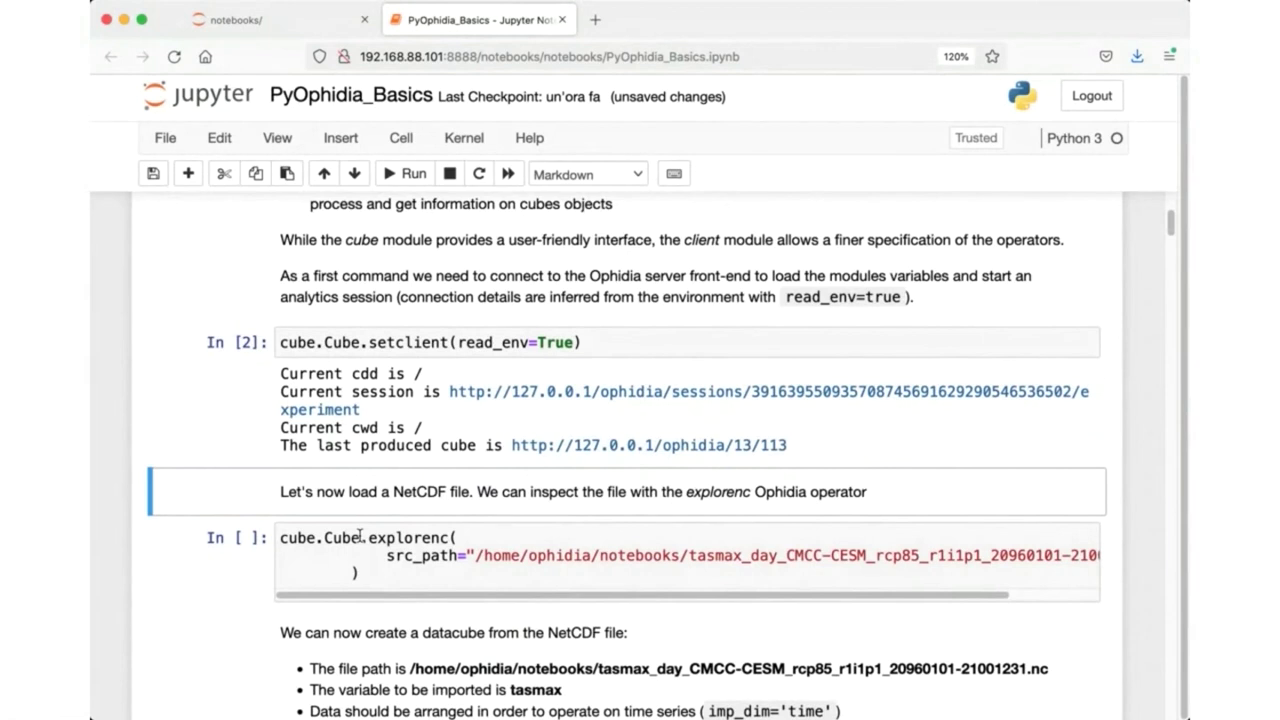
scroll(360, 537, "down", 2)
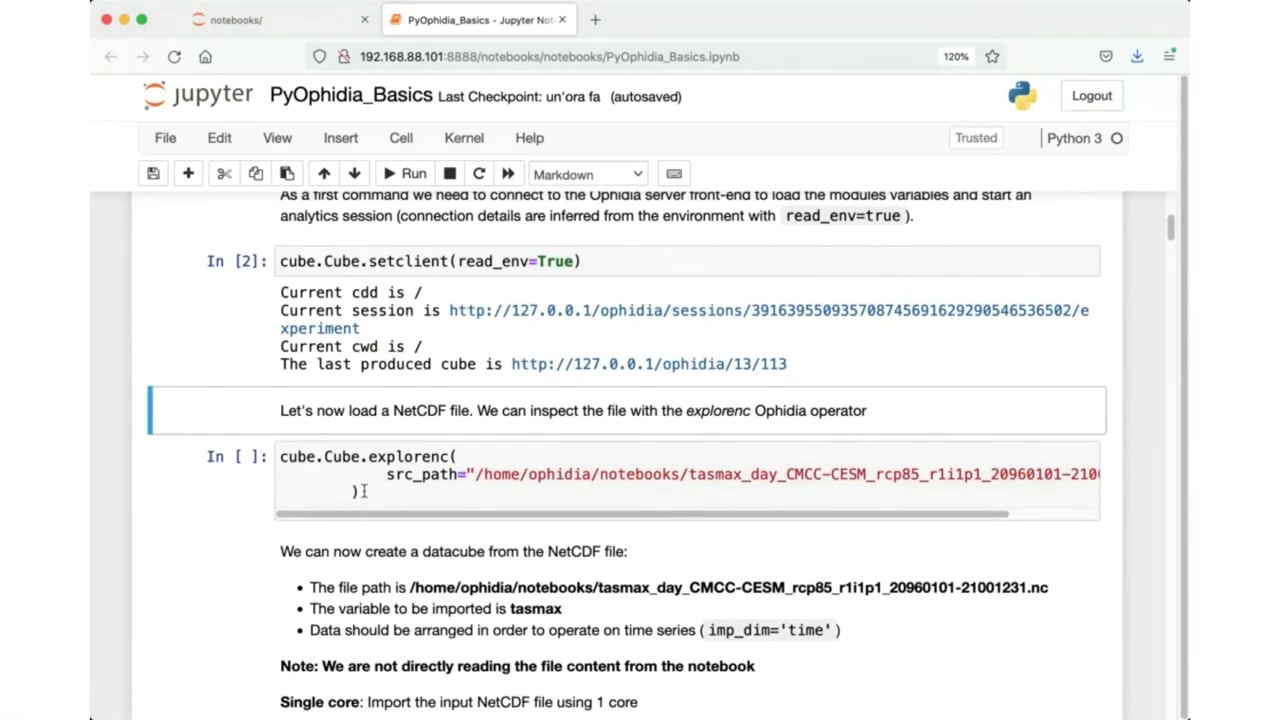
left_click(364, 491)
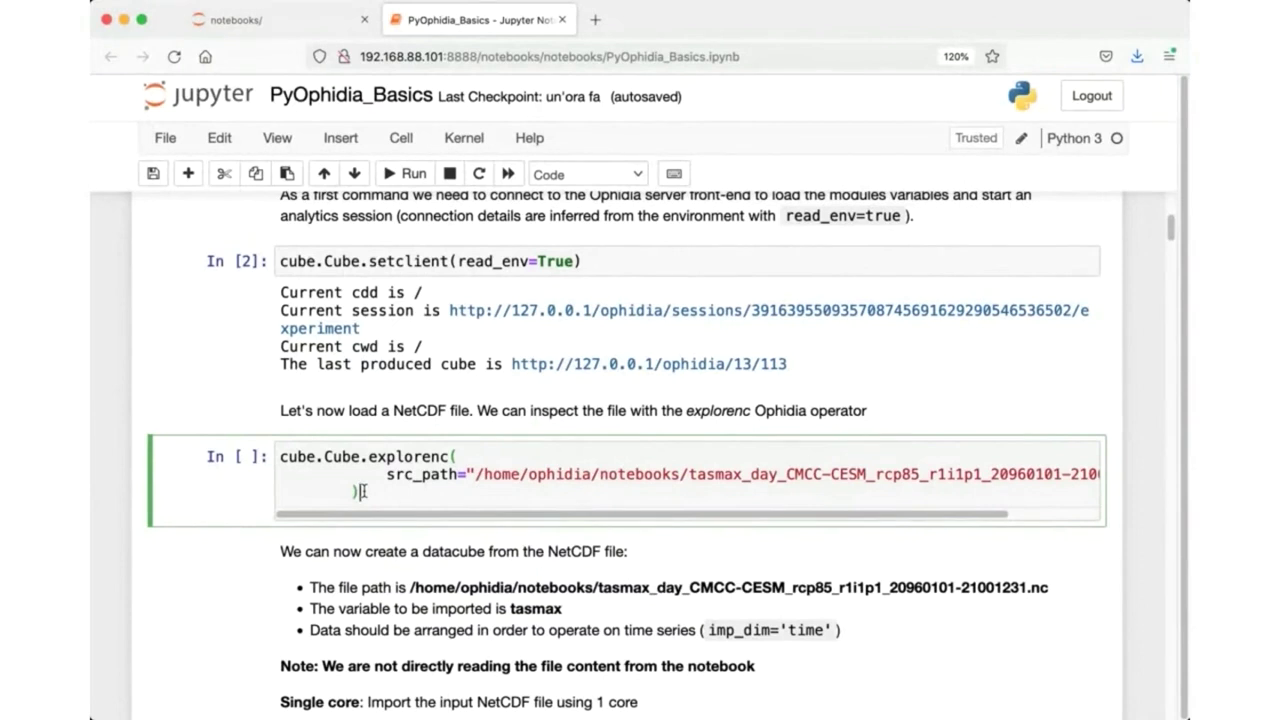
left_click_drag(363, 519, 381, 524)
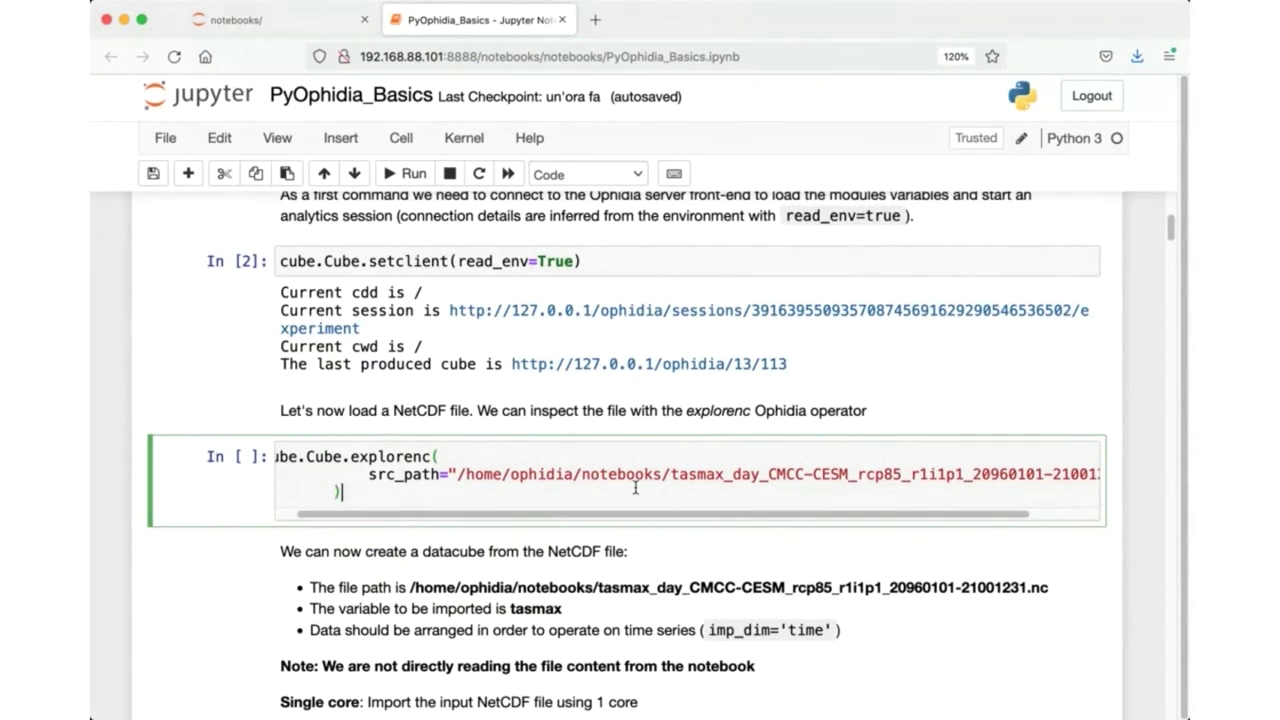
left_click(405, 174)
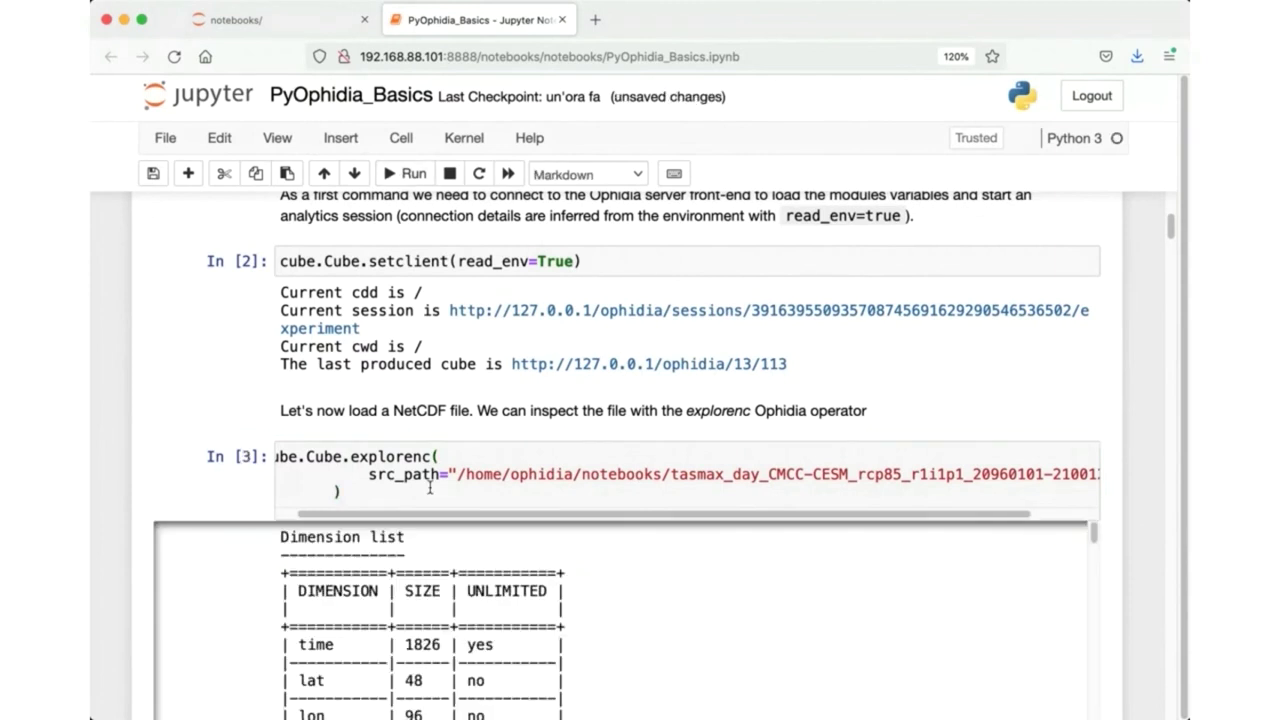
Examine the dimension list and variable list in the explorenc output for the tasmax file.
scroll(430, 487, "down", 4)
scroll(430, 487, "up", 1)
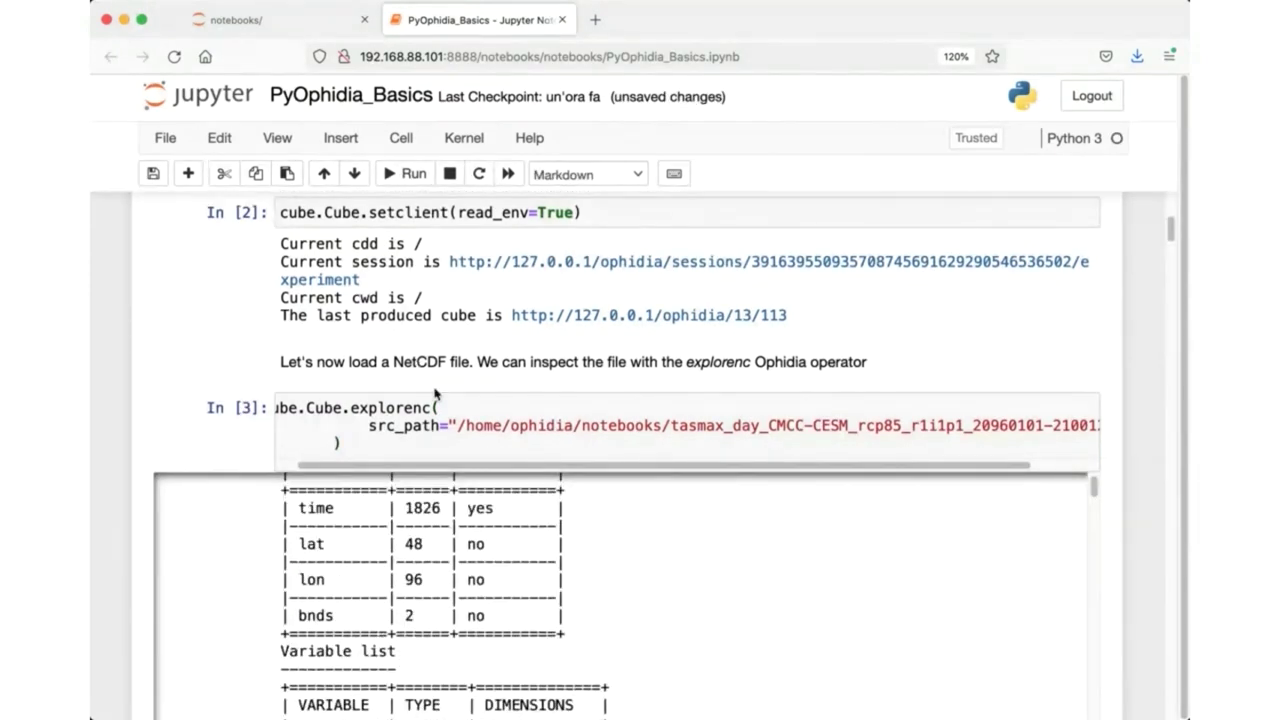
scroll(435, 393, "down", 10)
scroll(367, 500, "up", 1)
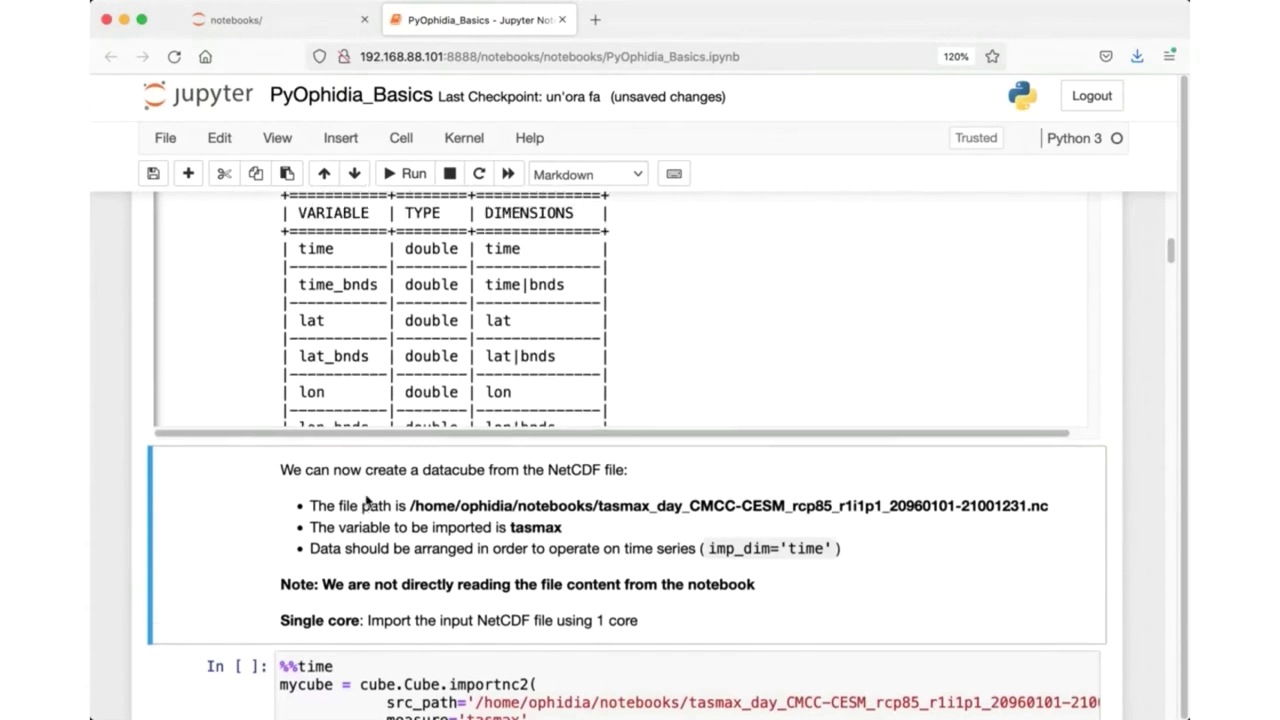
scroll(367, 500, "up", 1)
scroll(390, 400, "down", 3)
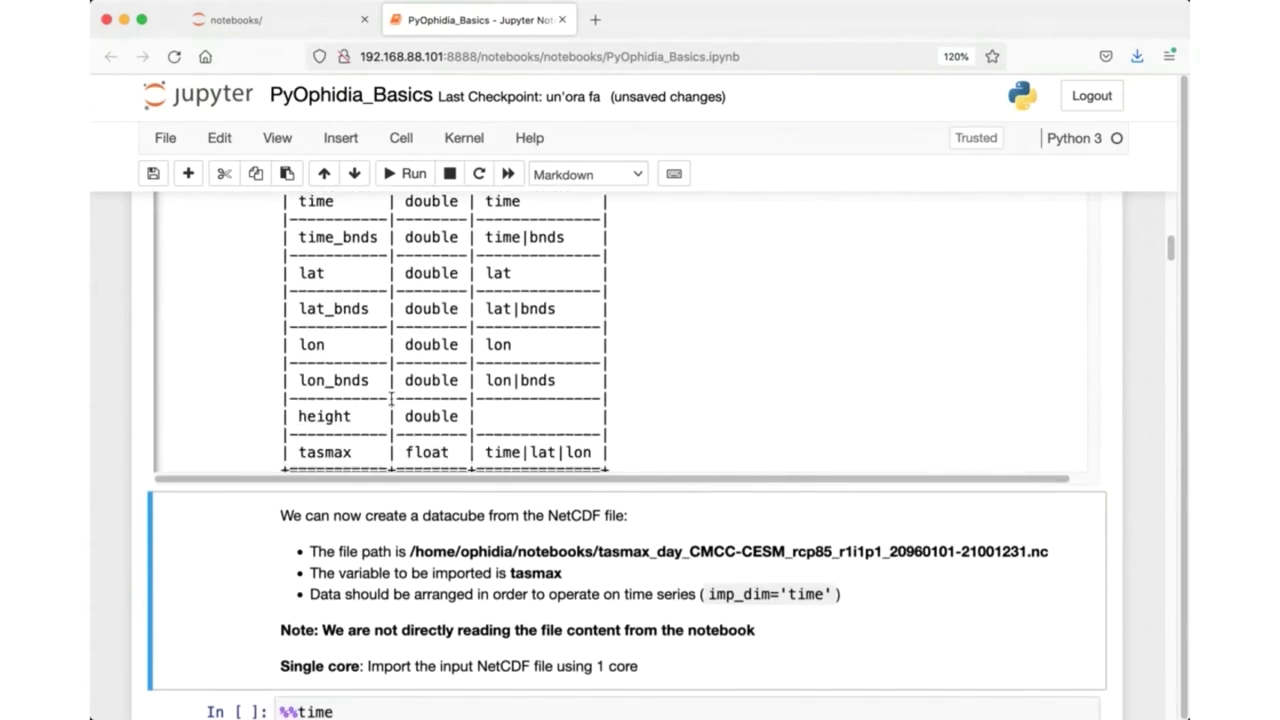
scroll(390, 400, "down", 2)
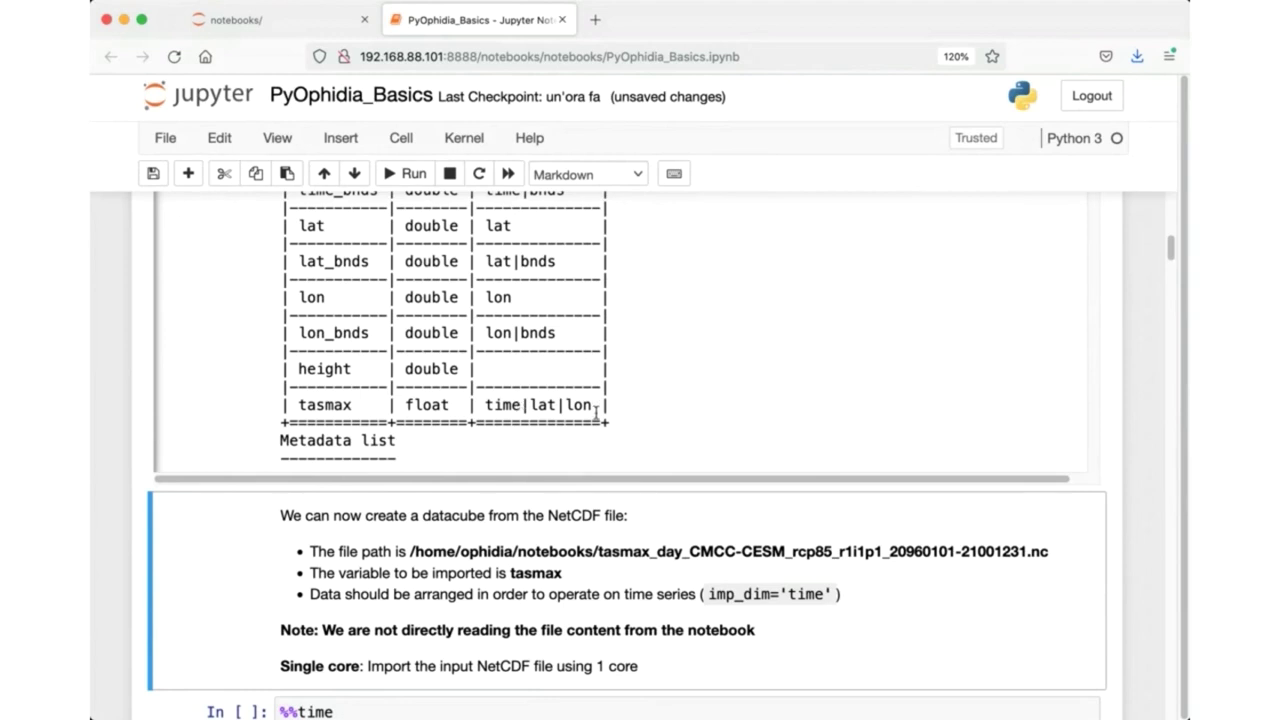
scroll(602, 405, "up", 3)
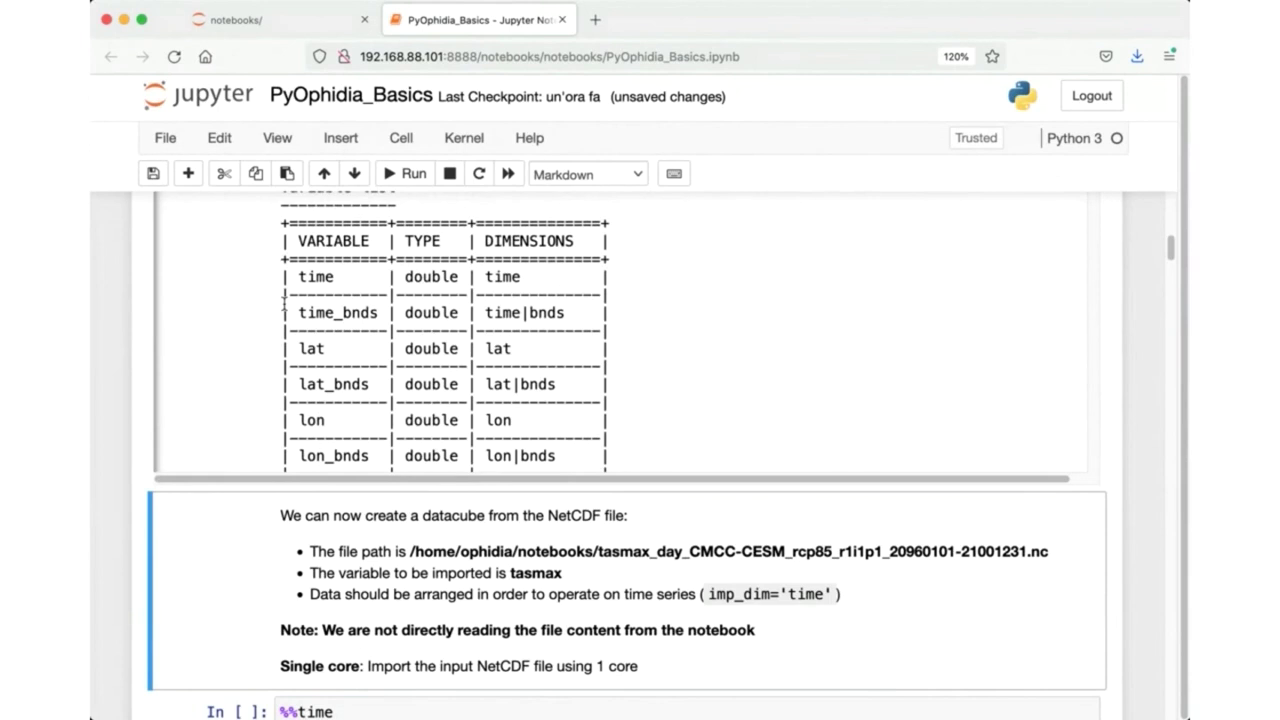
scroll(397, 269, "up", 5)
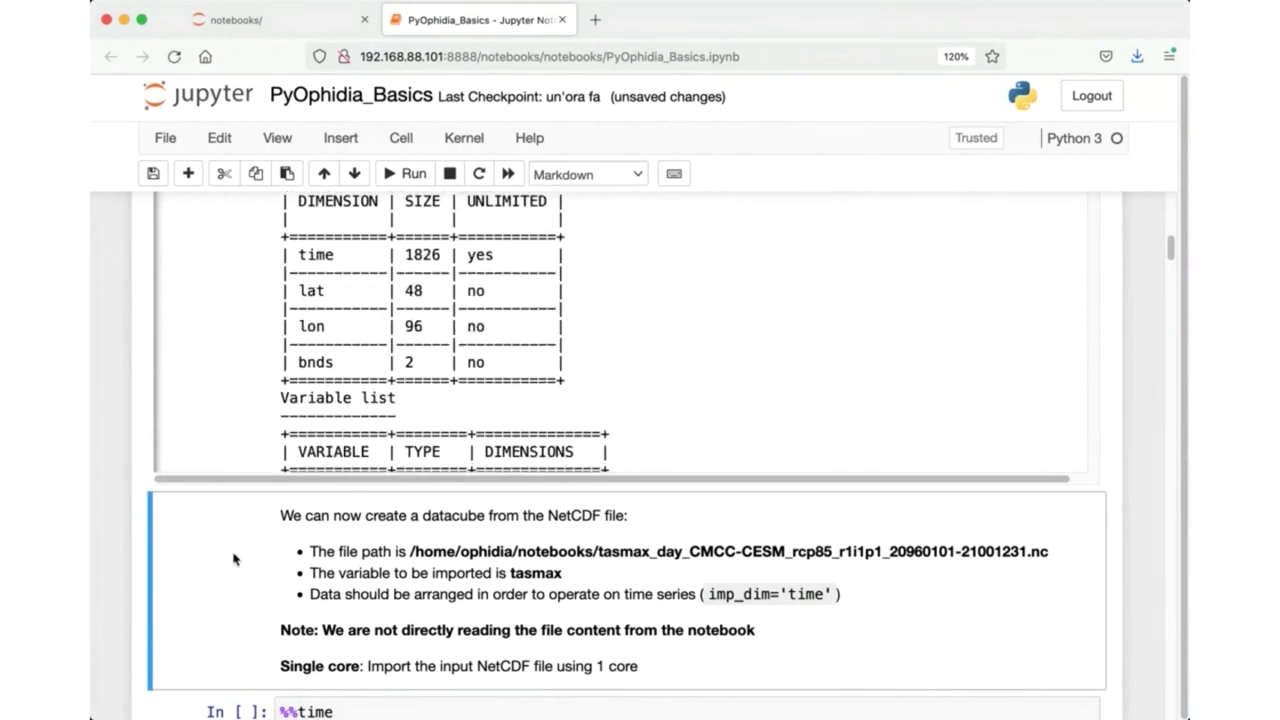
scroll(140, 527, "down", 2)
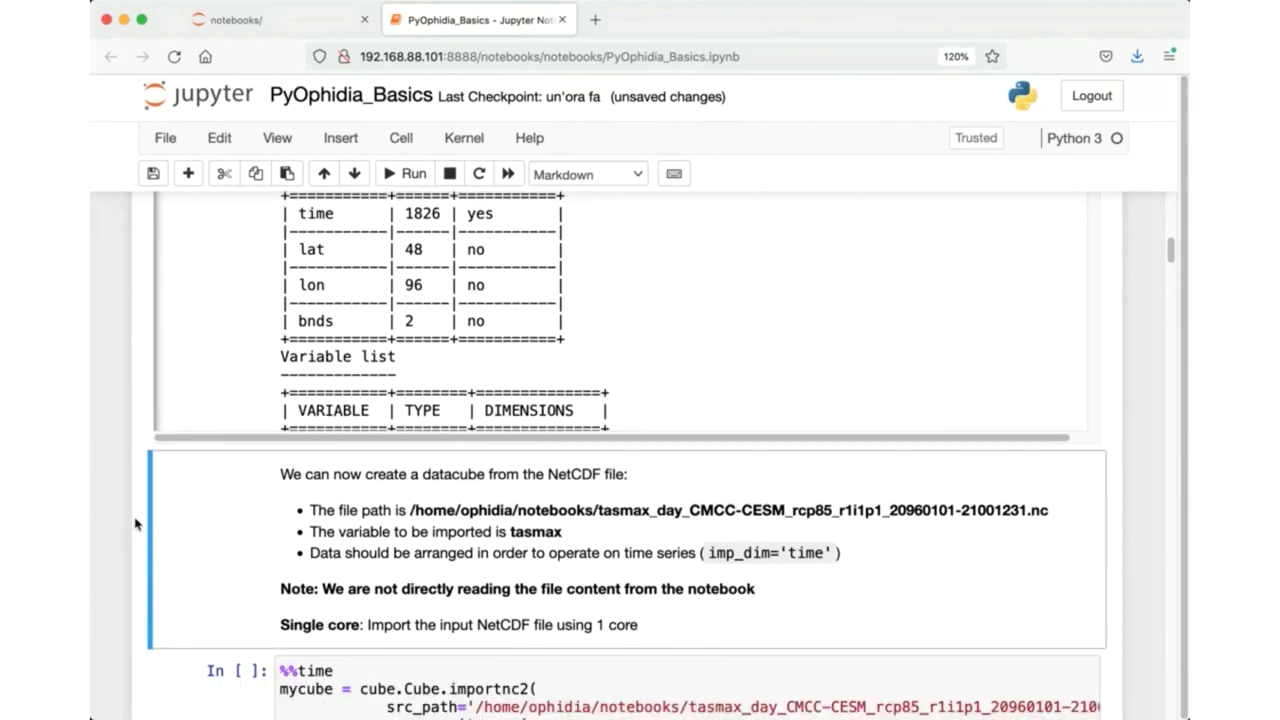
Review the measure, imp_dim, ncores and description arguments in the single-core cube.Cube.importnc2 cell.
scroll(136, 523, "down", 3)
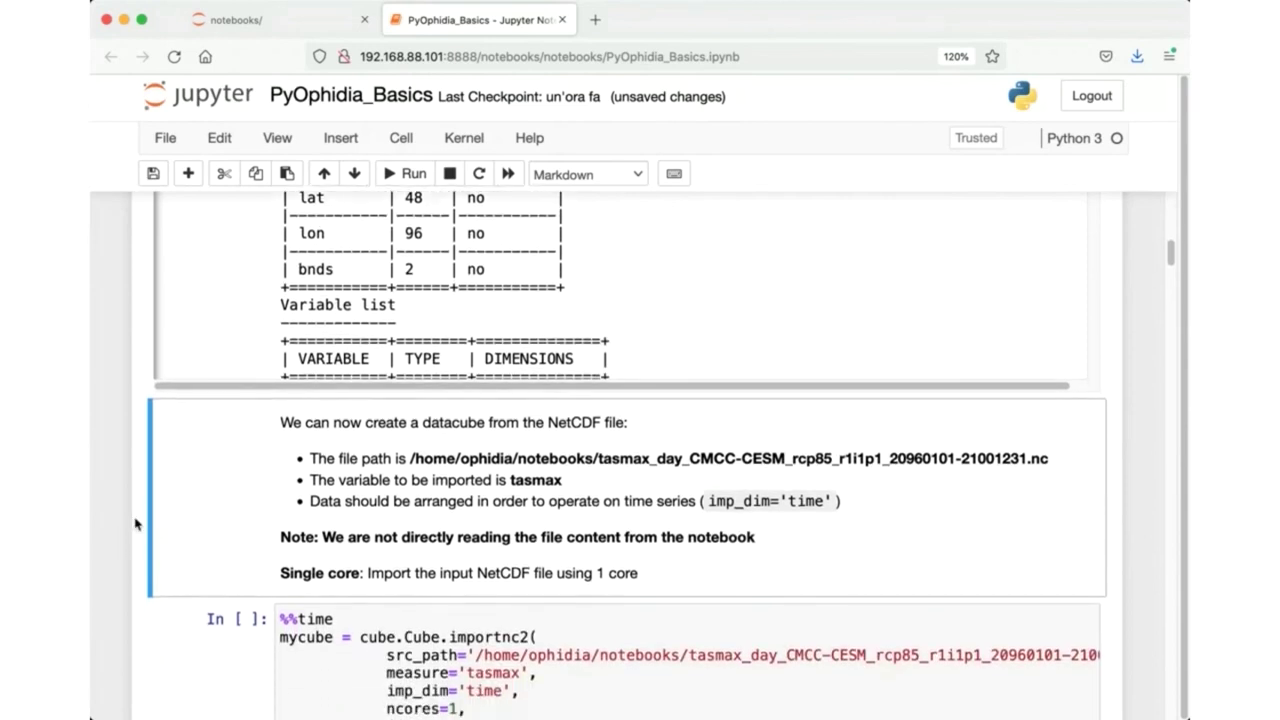
scroll(136, 523, "down", 5)
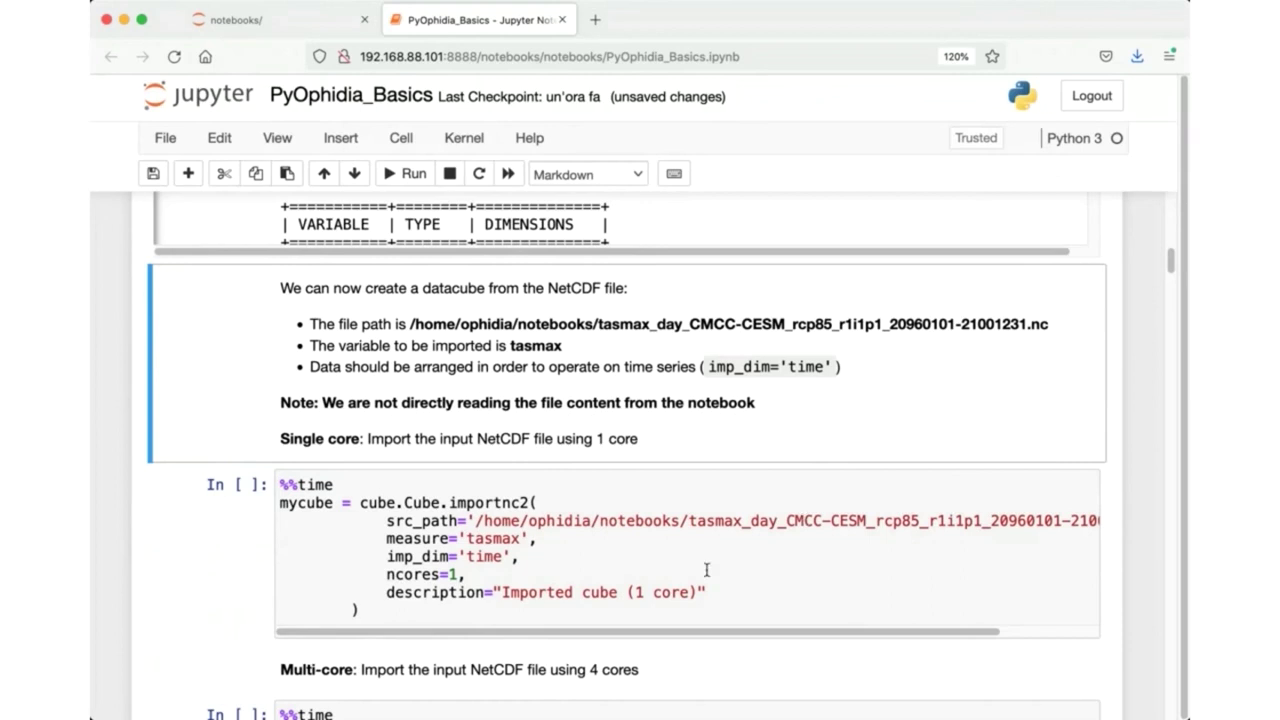
double_click(478, 540)
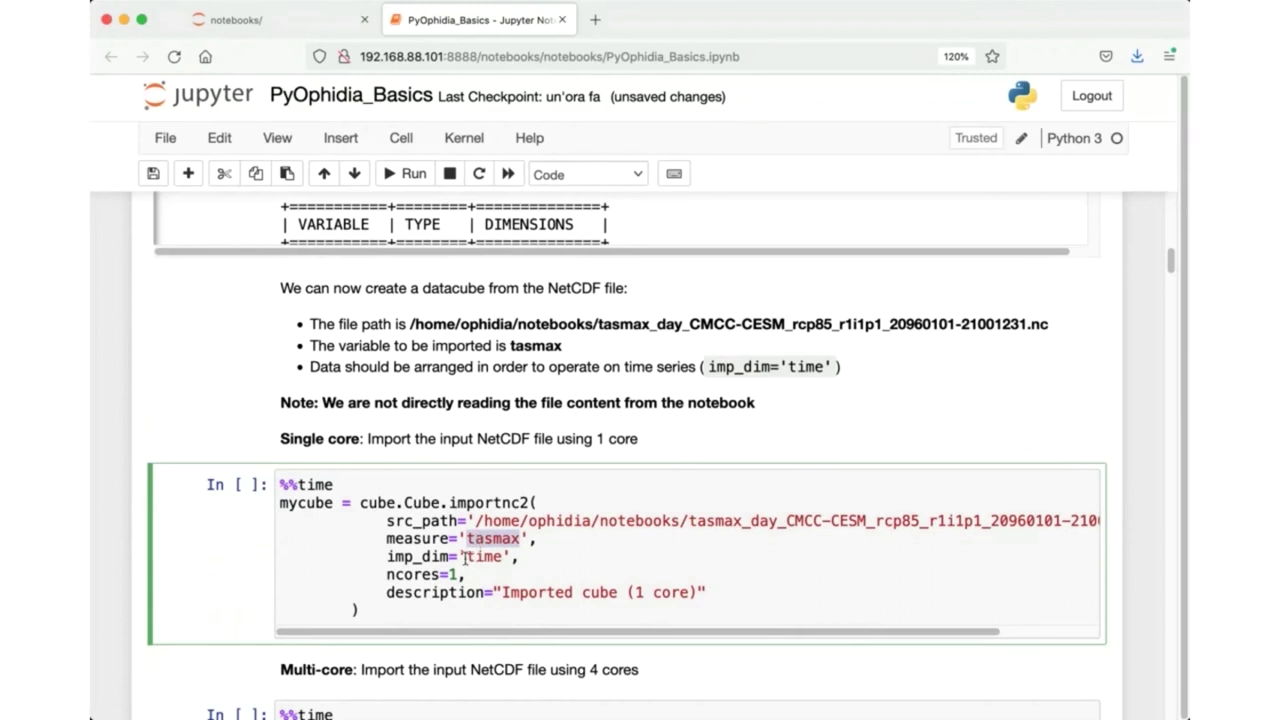
left_click(470, 557)
left_click_drag(470, 557, 498, 557)
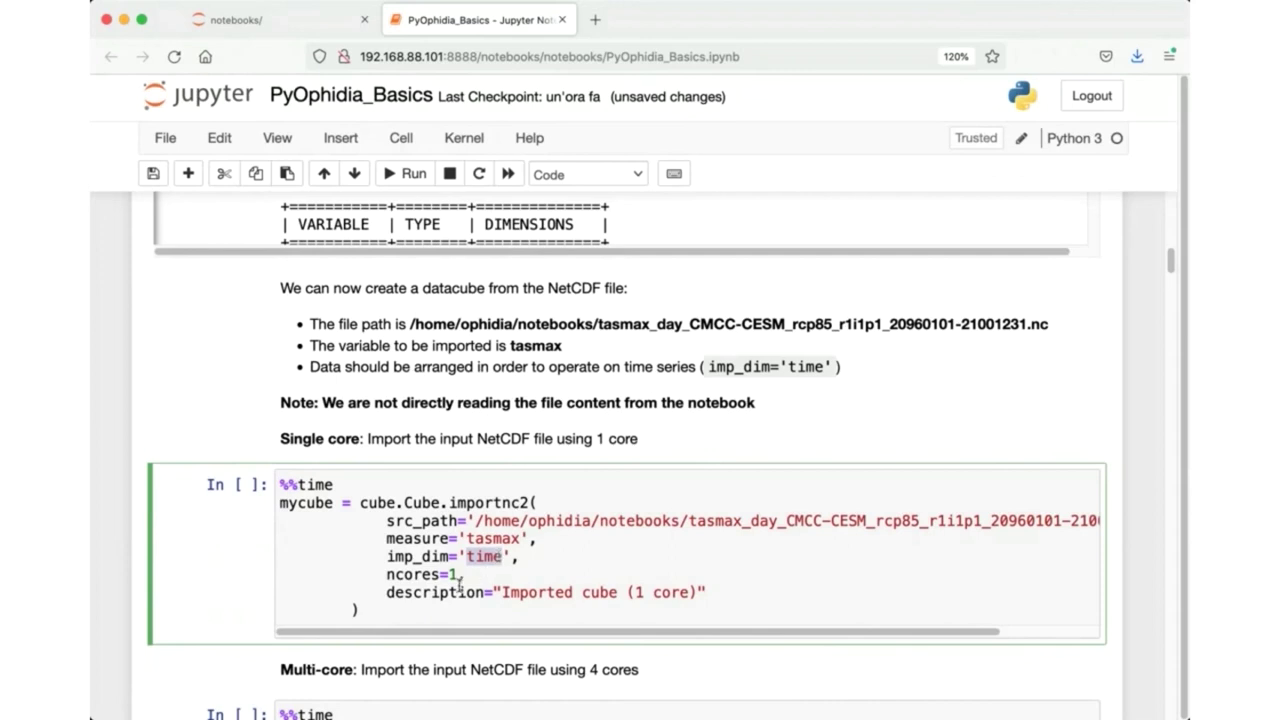
left_click(476, 574)
left_click_drag(476, 575, 706, 592)
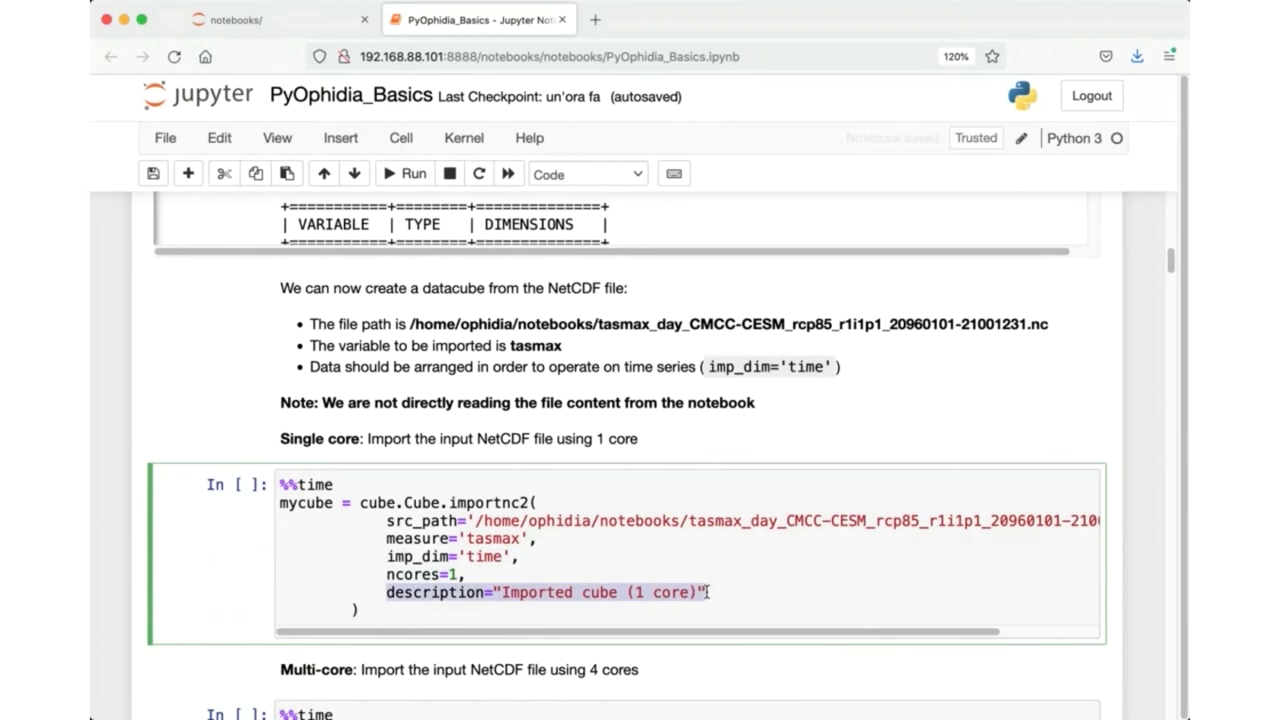
left_click(707, 592)
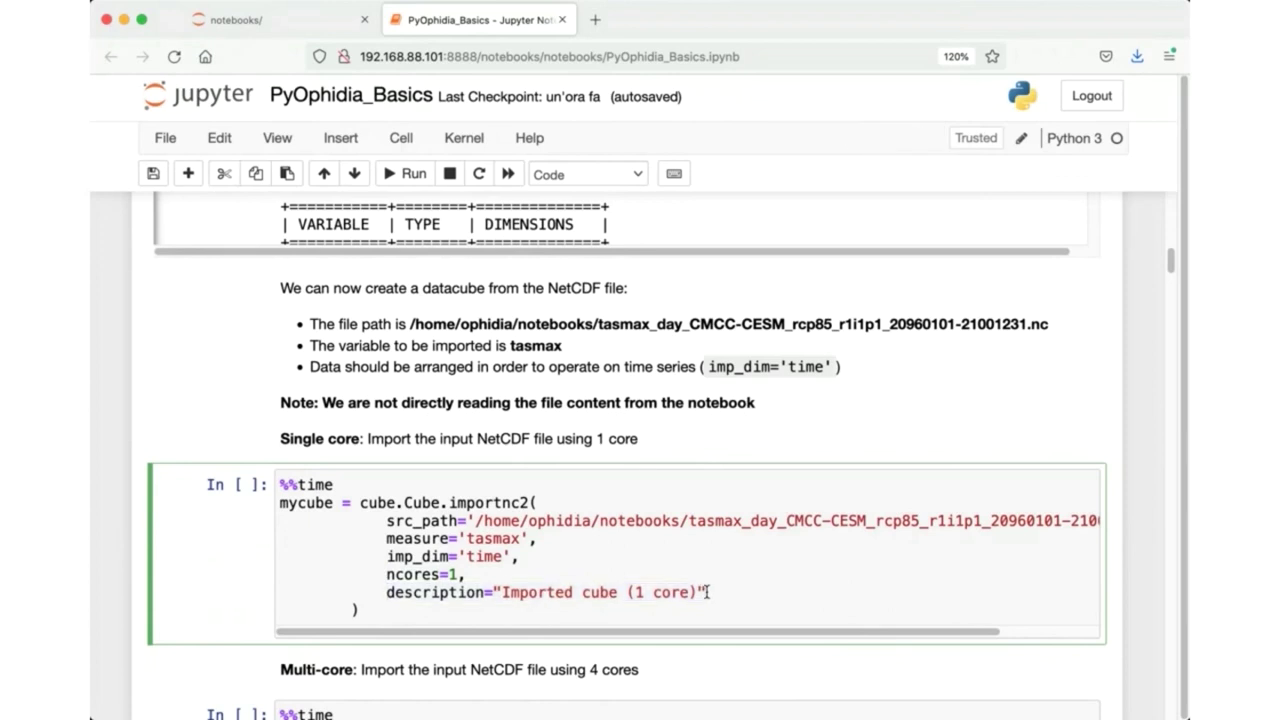
Run the single-core importnc2 cell to import tasmax from the NetCDF file as a datacube with ncores=1.
scroll(707, 592, "down", 1)
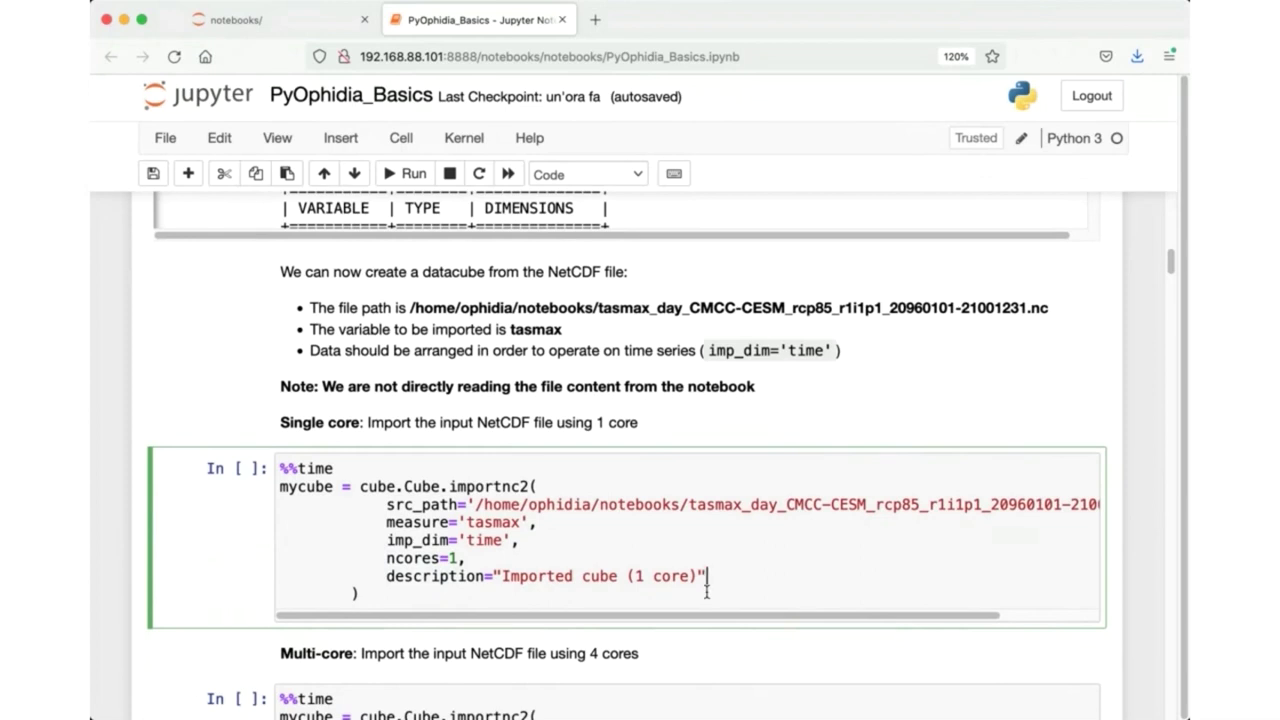
scroll(520, 520, "down", 4)
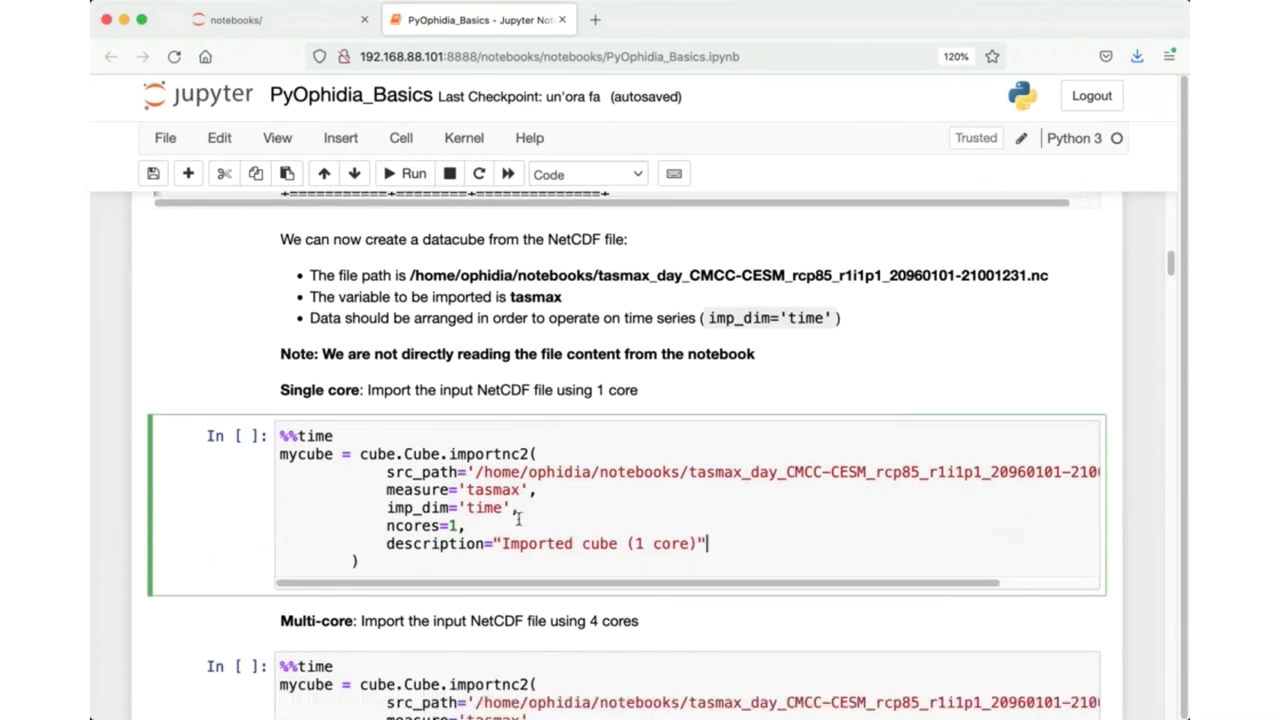
scroll(518, 522, "down", 3)
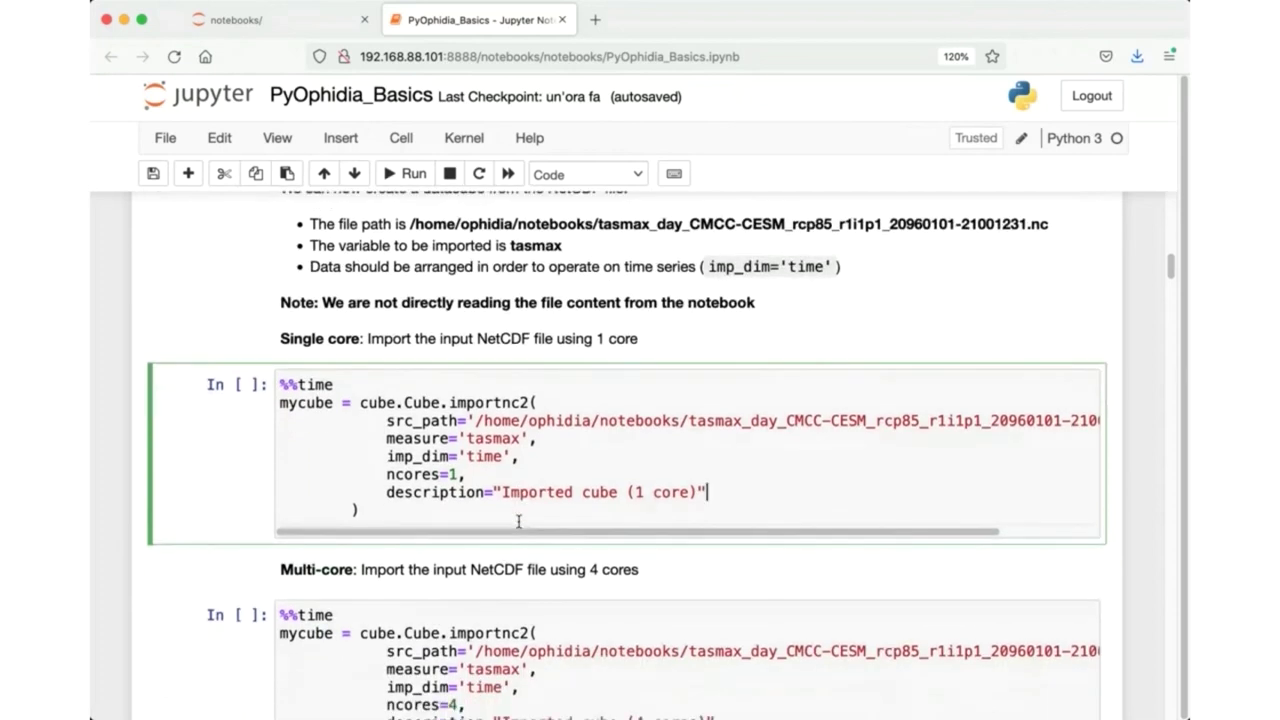
scroll(519, 527, "down", 1)
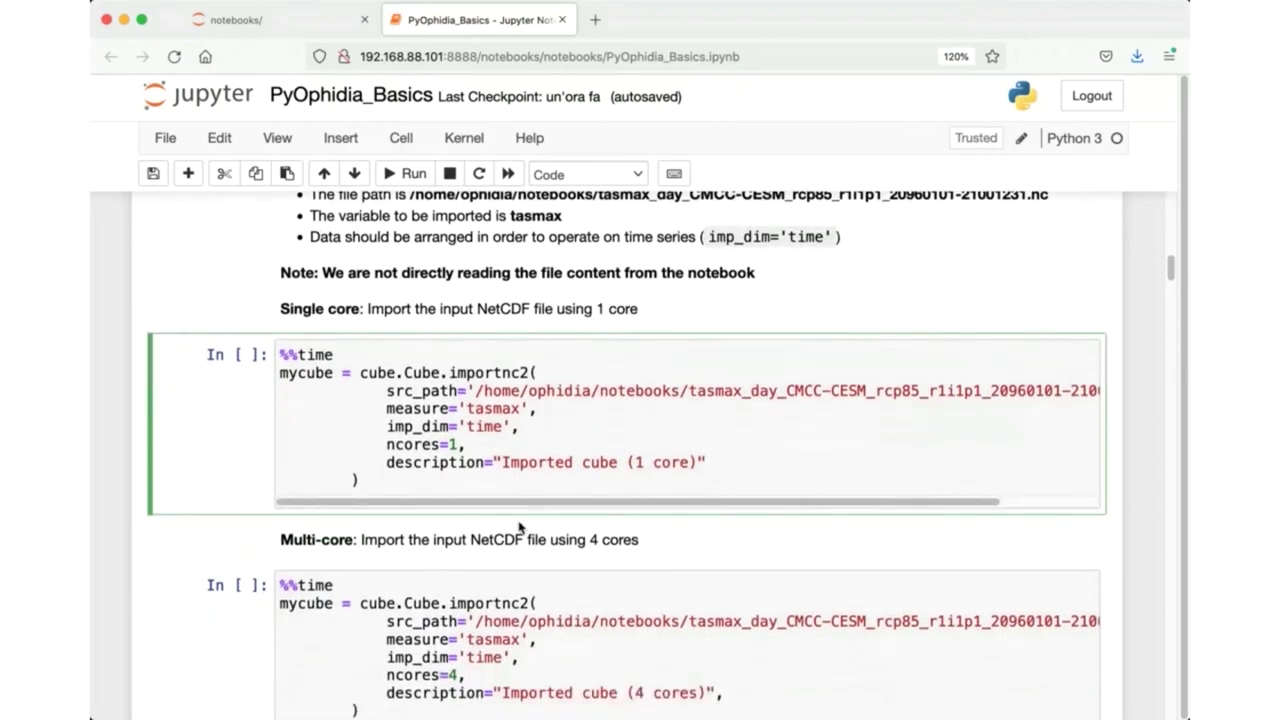
left_click(400, 175)
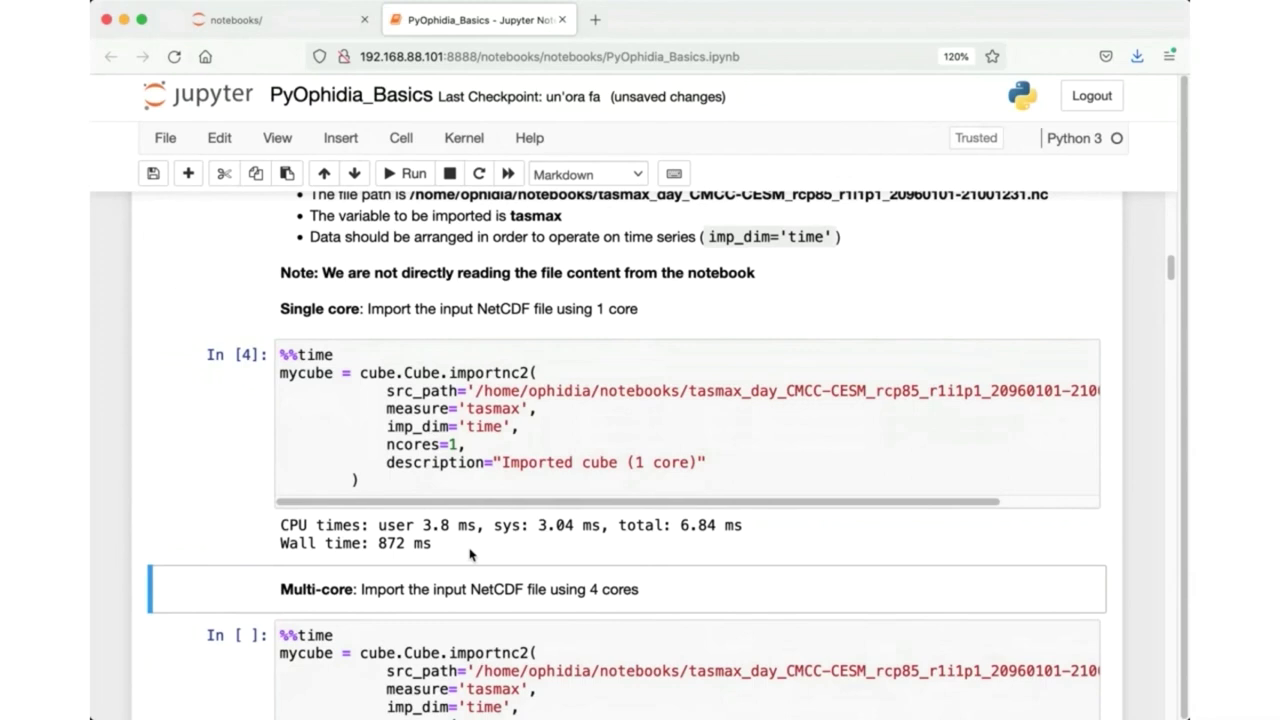
Run the multi-core importnc2 cell to import the tasmax file as a datacube with ncores=4.
scroll(462, 562, "down", 1)
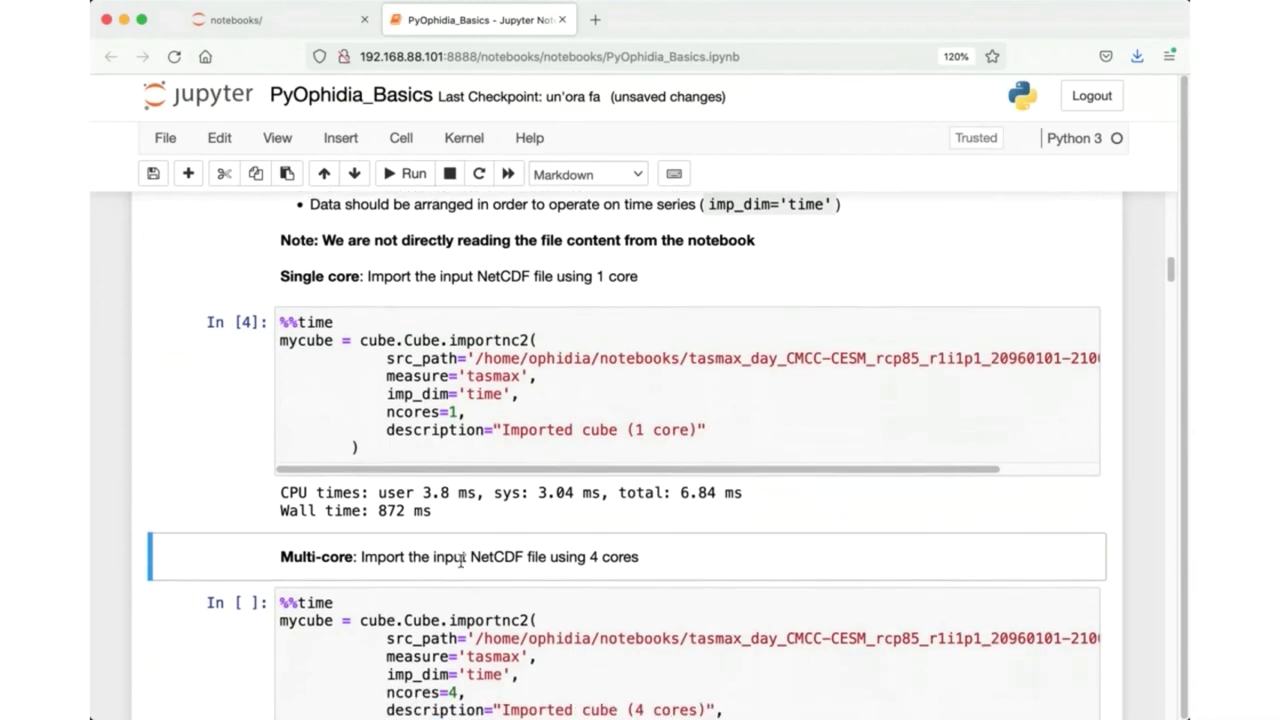
scroll(462, 562, "down", 1)
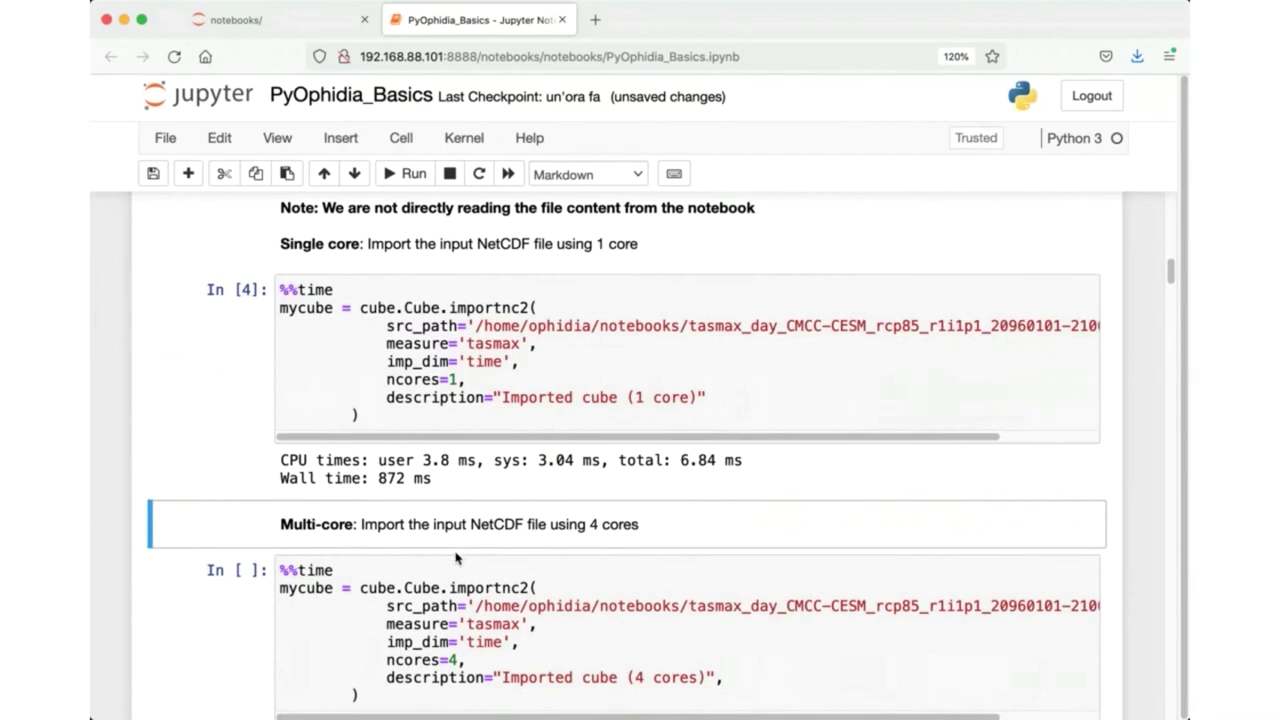
scroll(458, 552, "down", 1)
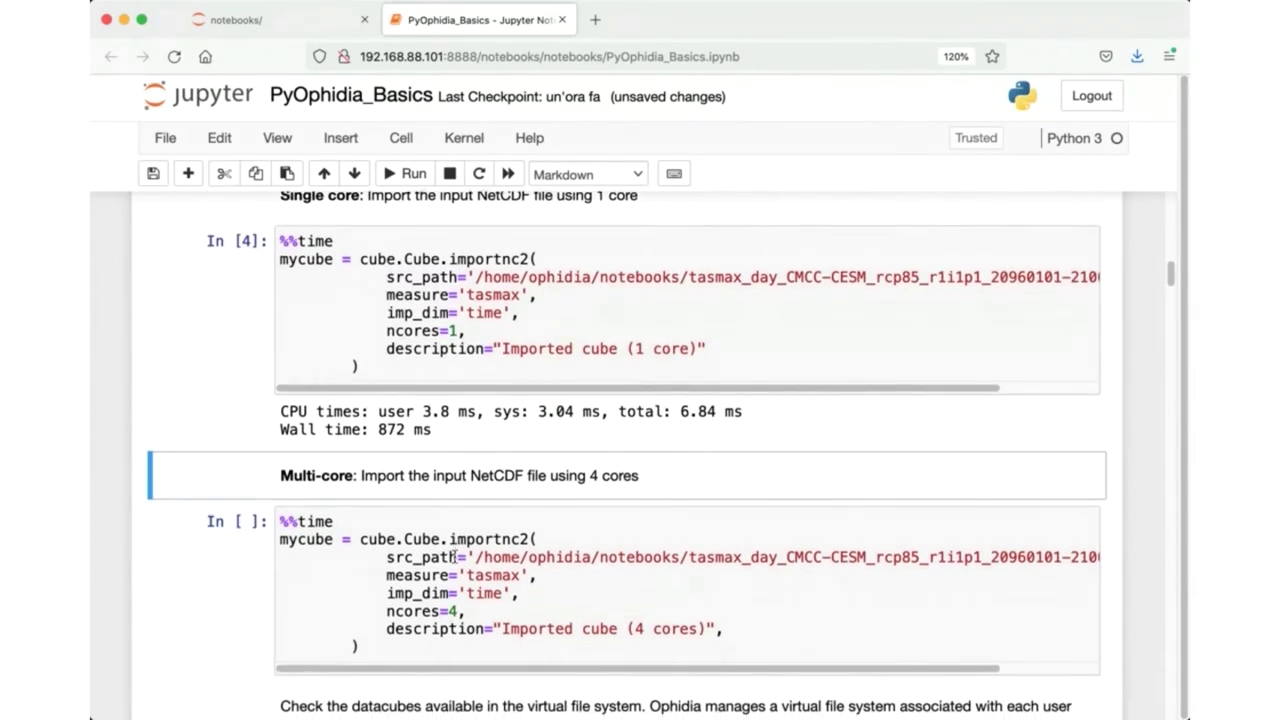
left_click(458, 612)
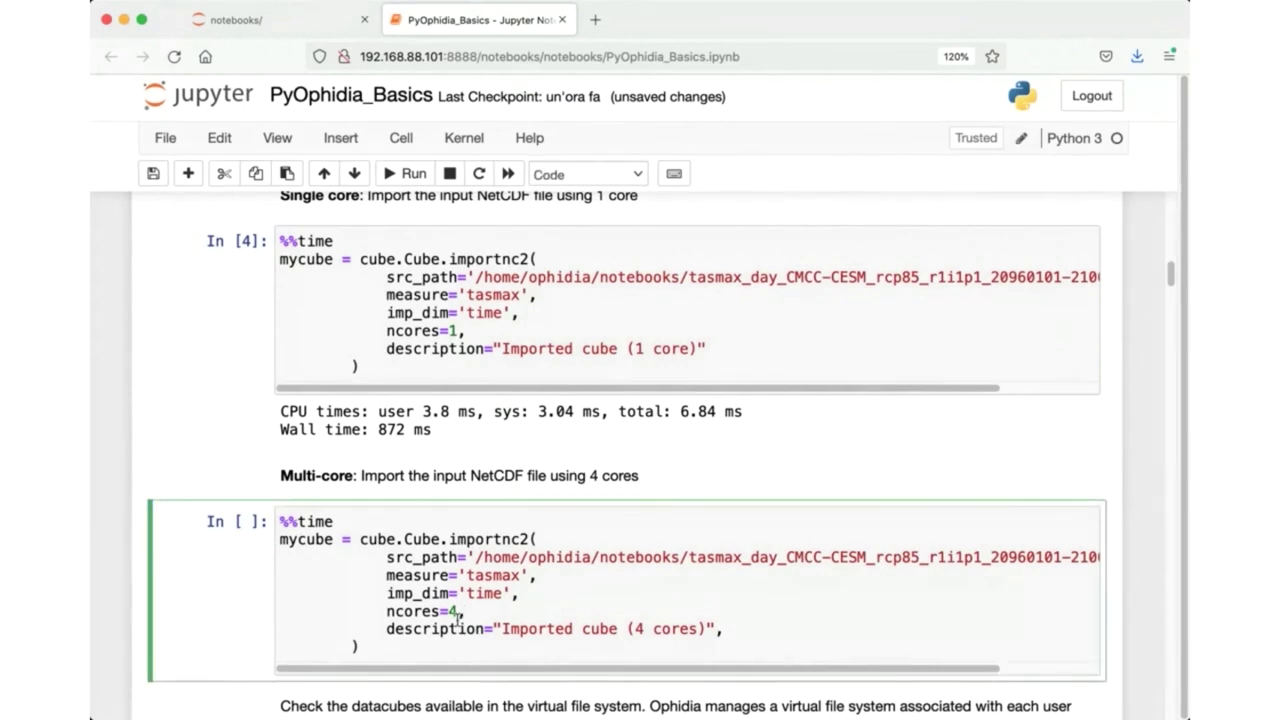
left_click(404, 174)
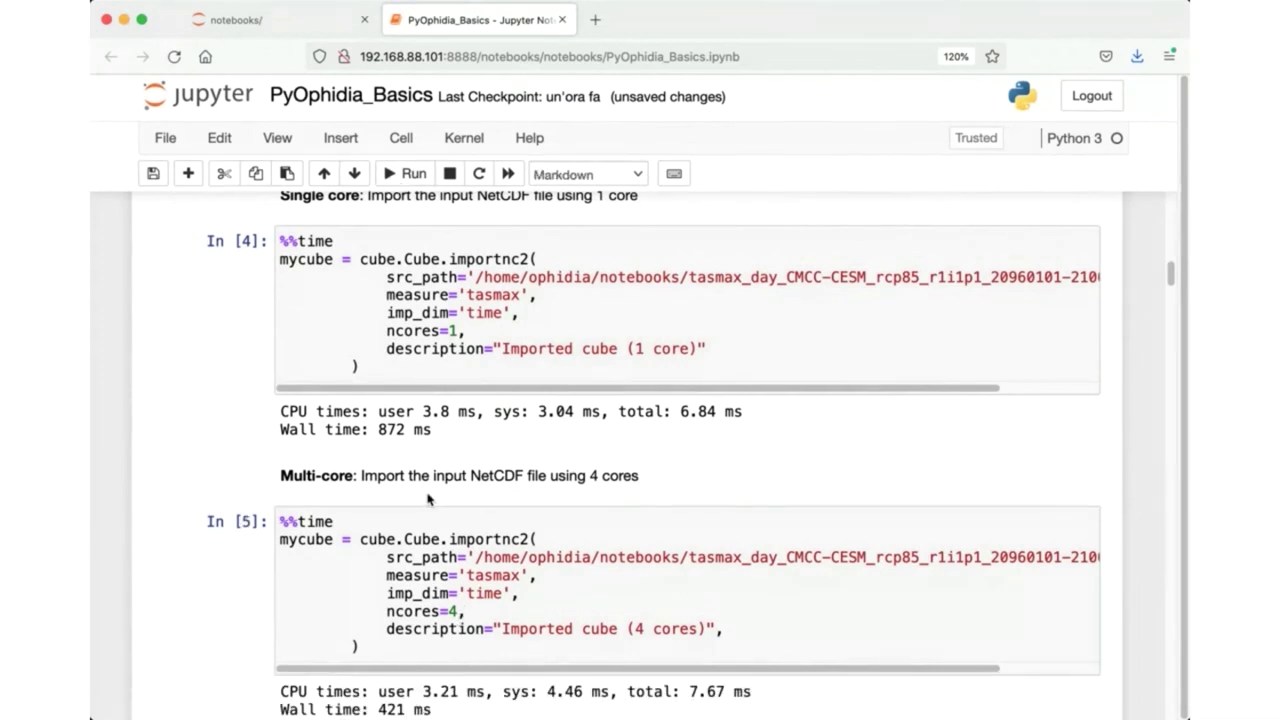
Compare the timing outputs of the two import cells and recheck the file's dimension list in the explorenc output.
scroll(428, 528, "down", 1)
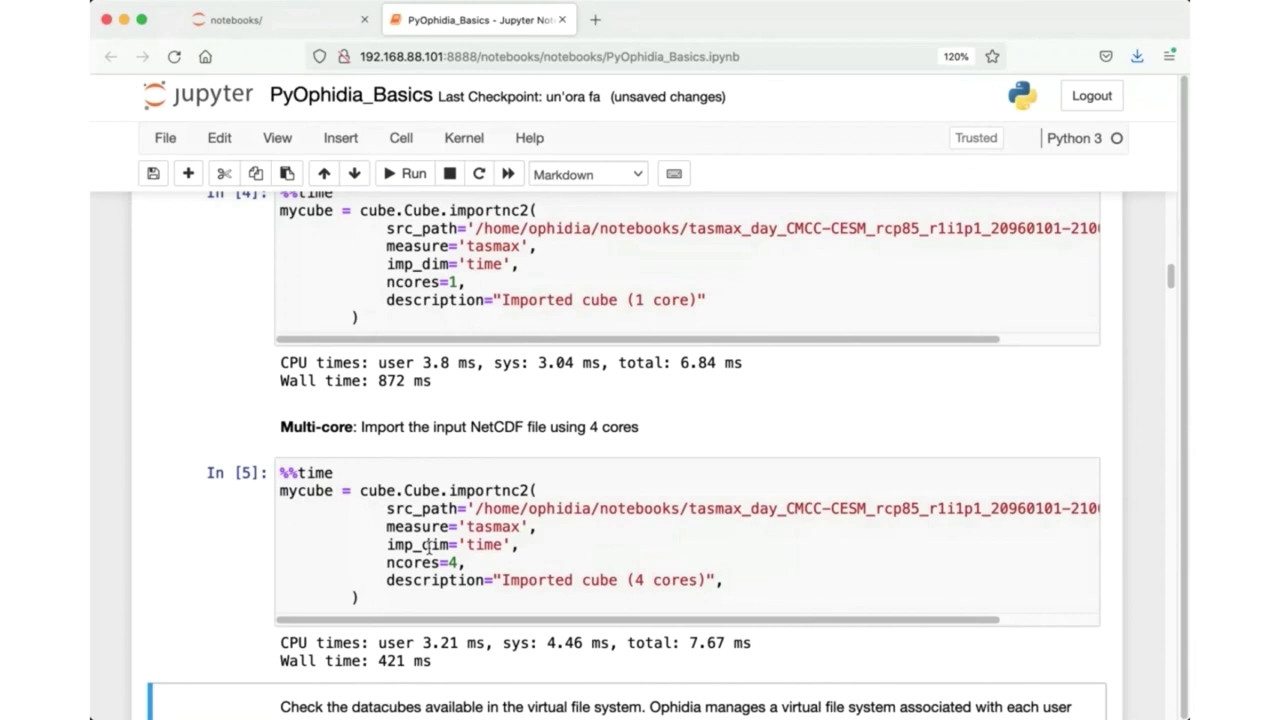
scroll(428, 546, "down", 1)
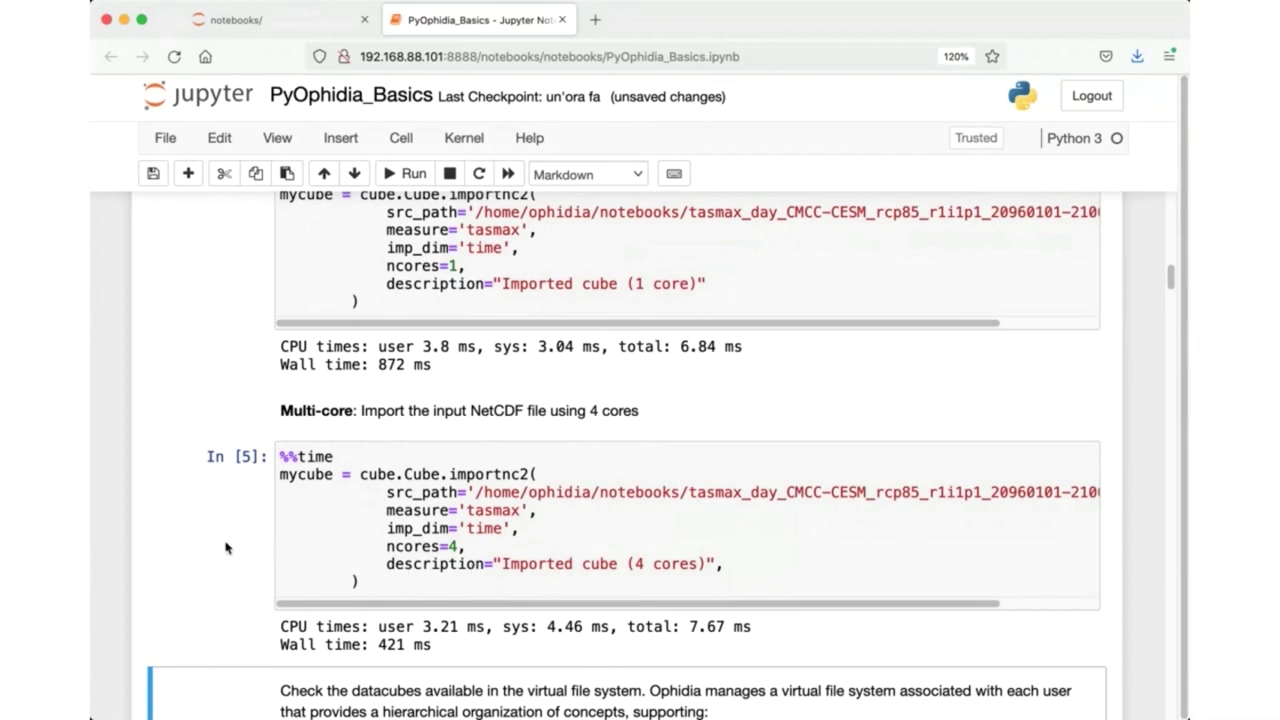
scroll(226, 547, "up", 1)
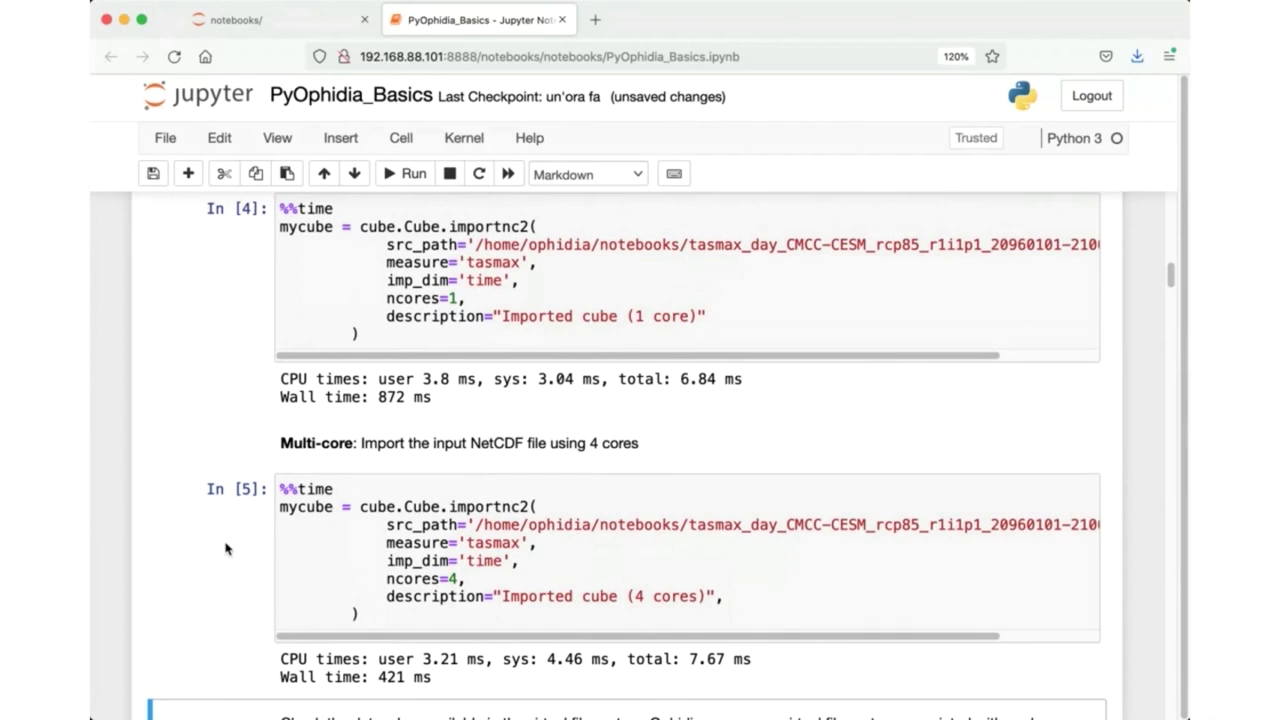
scroll(226, 547, "up", 10)
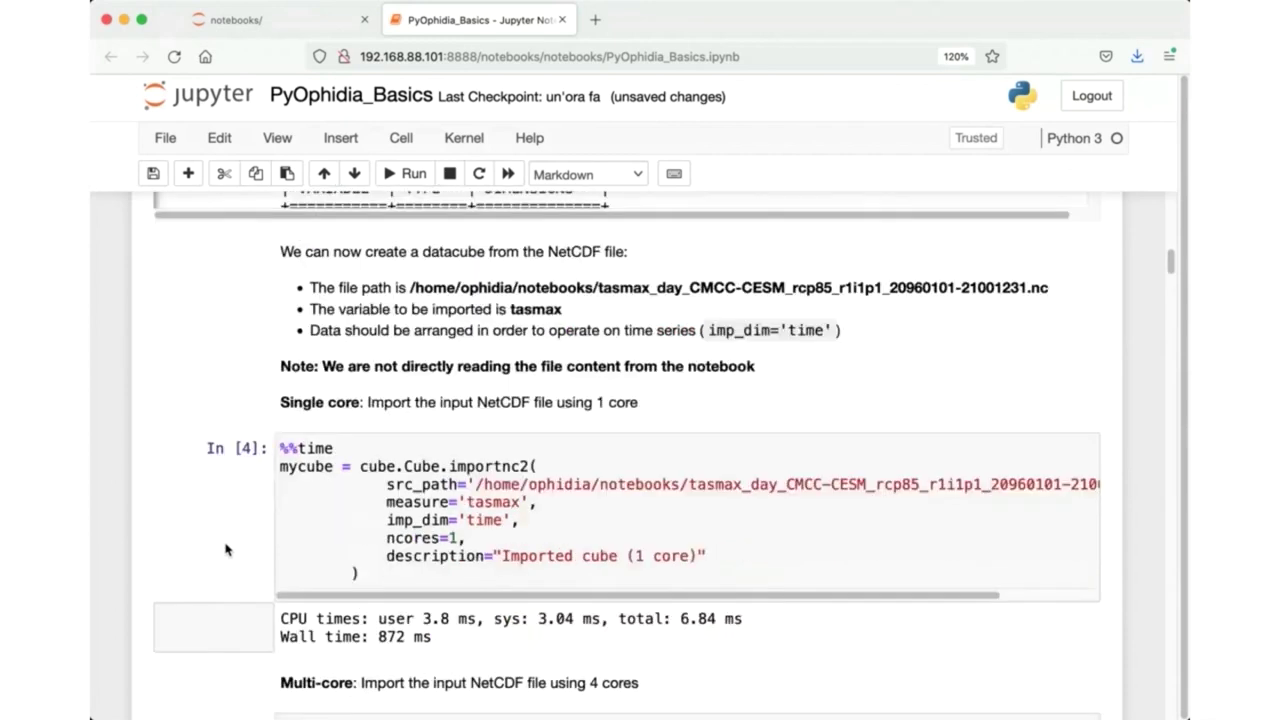
scroll(384, 340, "up", 1)
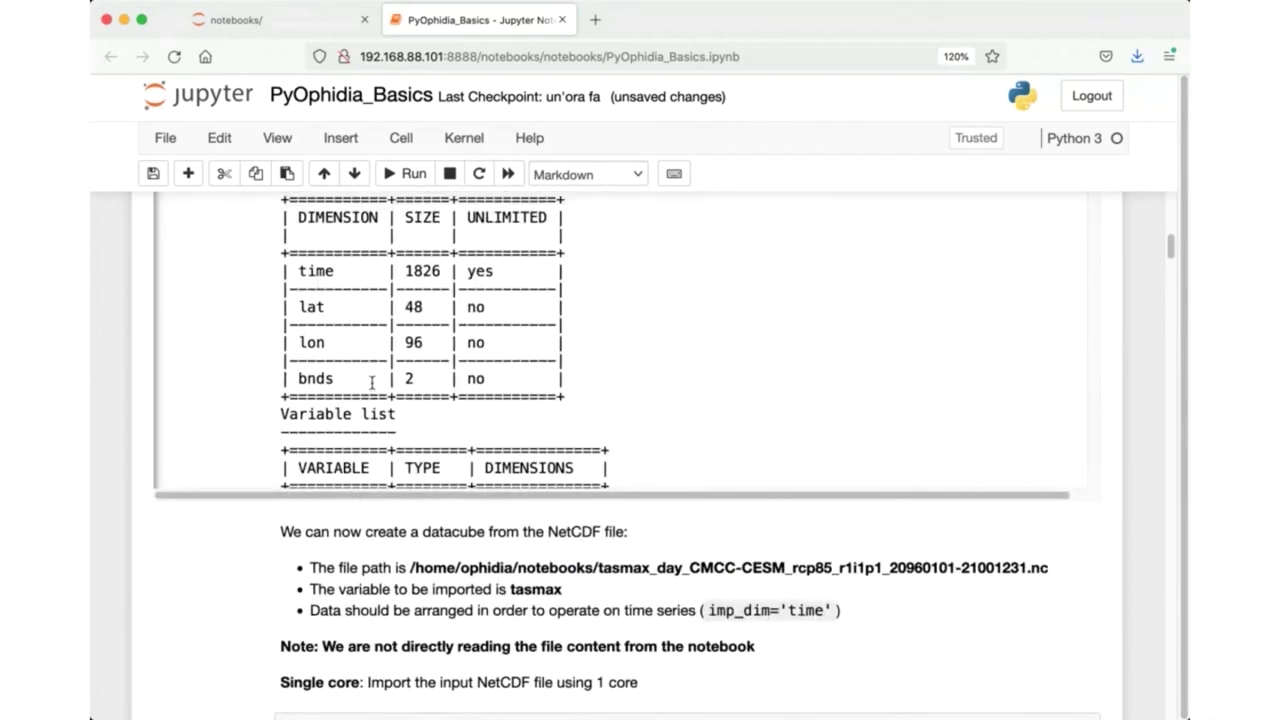
scroll(233, 620, "down", 4)
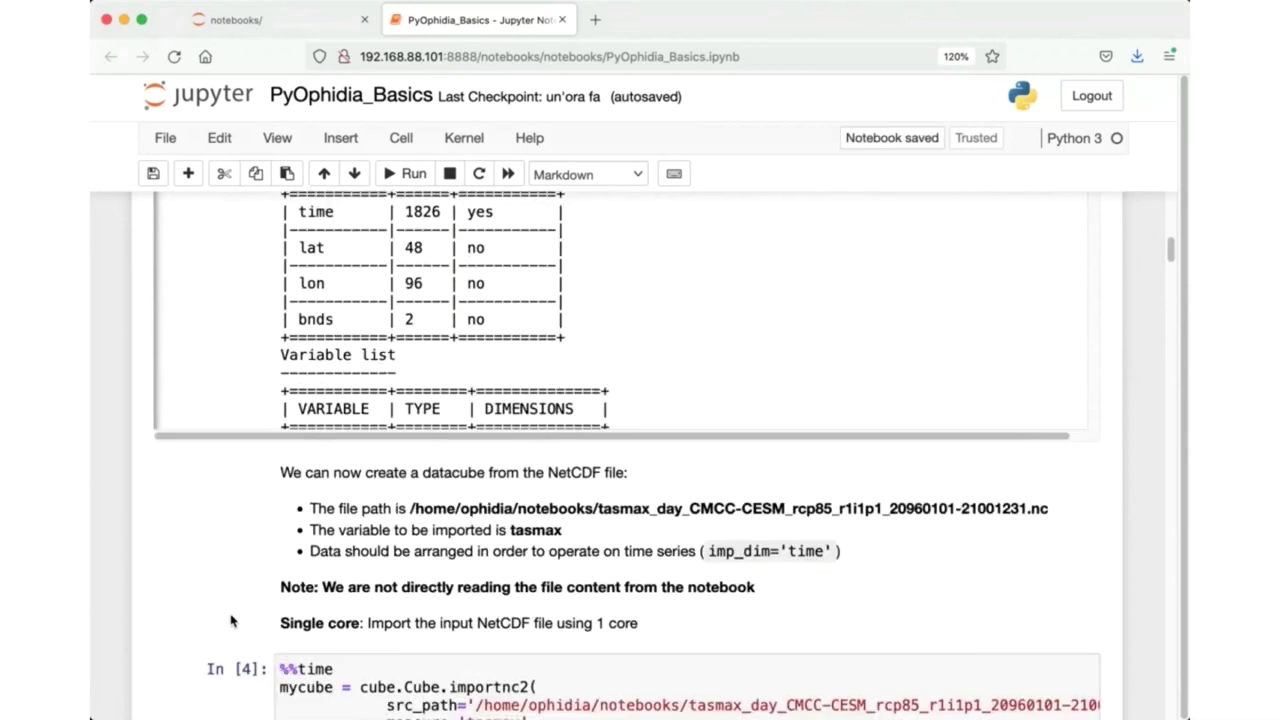
scroll(230, 621, "down", 7)
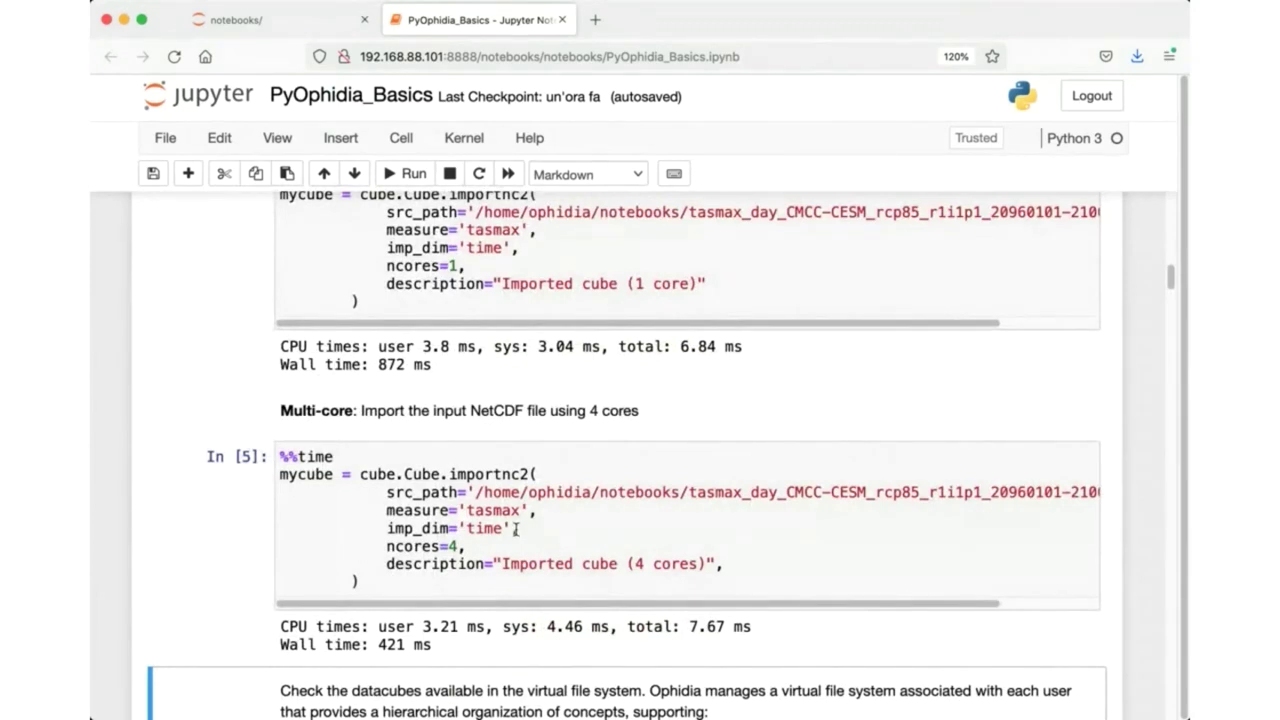
scroll(516, 529, "down", 1)
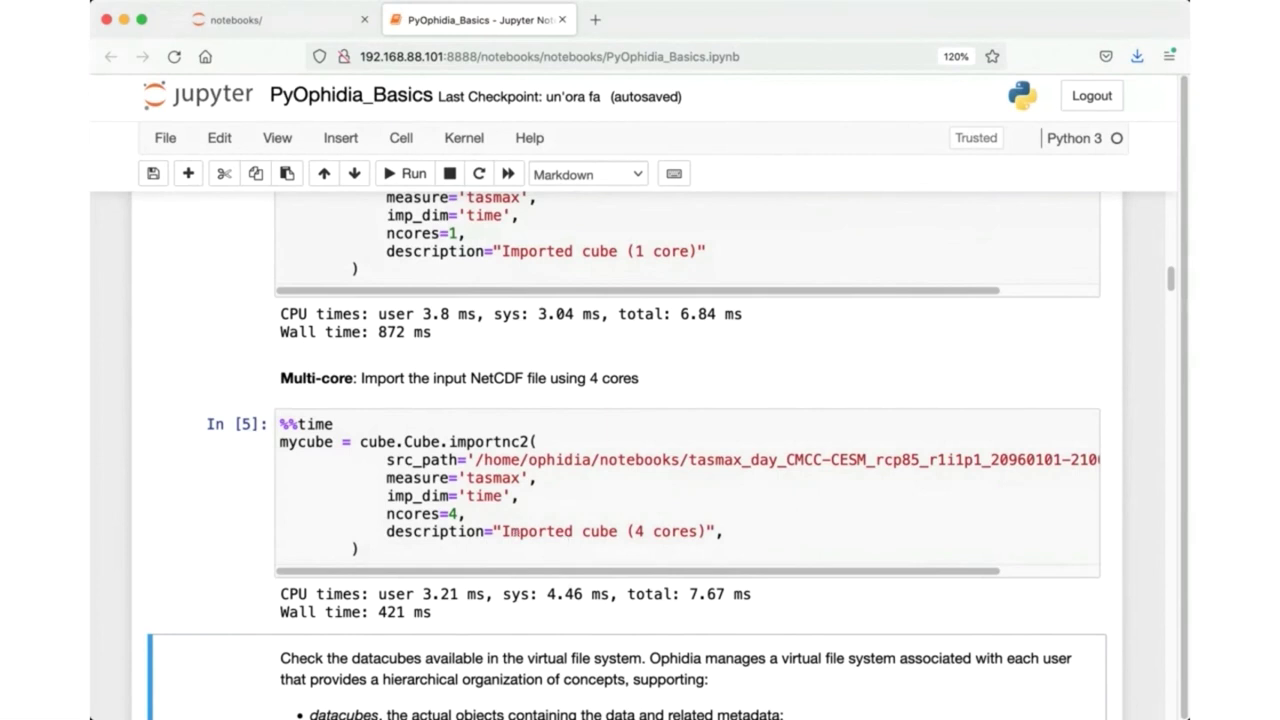
Set level to 2 in the cube.Cube.list cell and run it to list the datacubes in the virtual file system.
scroll(884, 640, "down", 4)
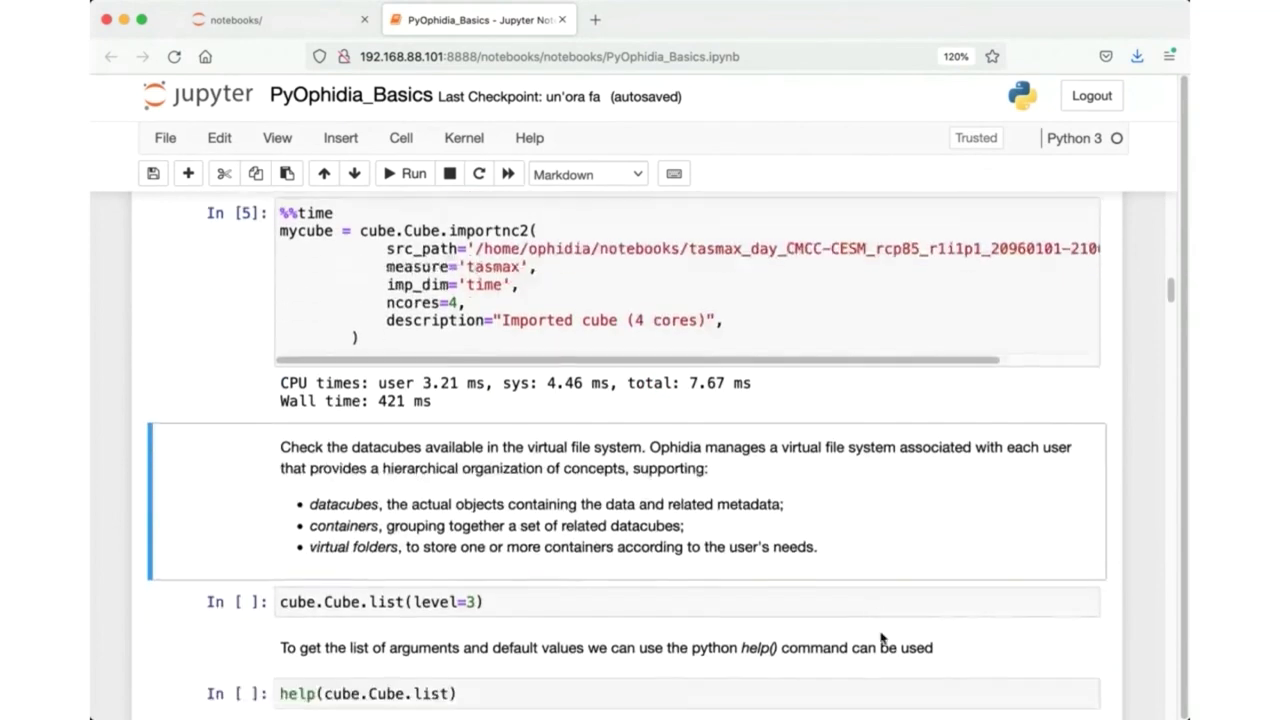
scroll(884, 640, "down", 1)
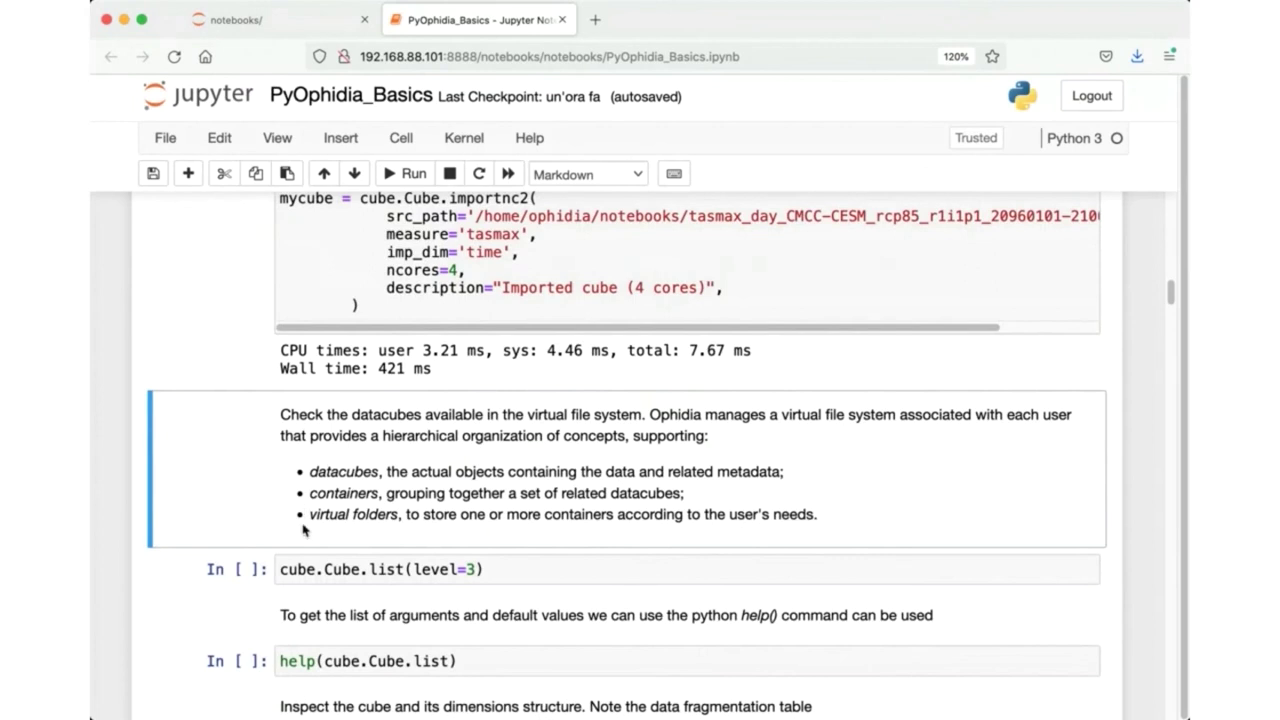
left_click(462, 568)
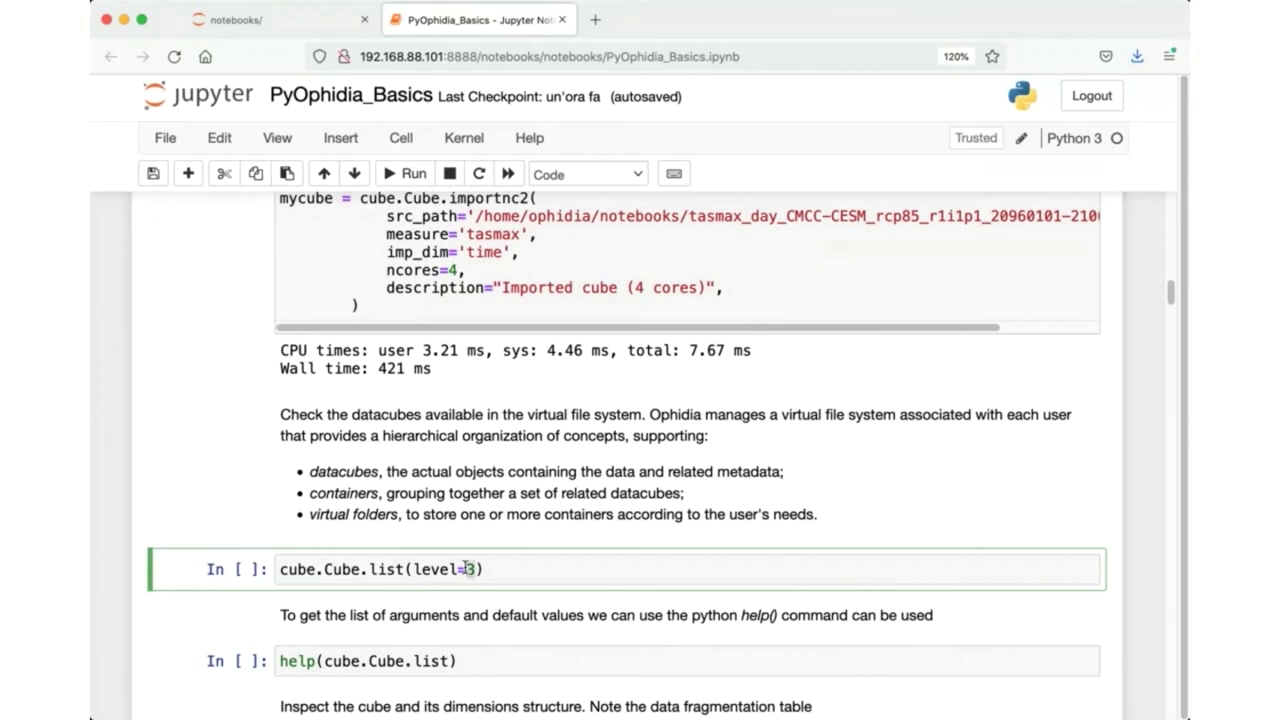
key("BackSpace")
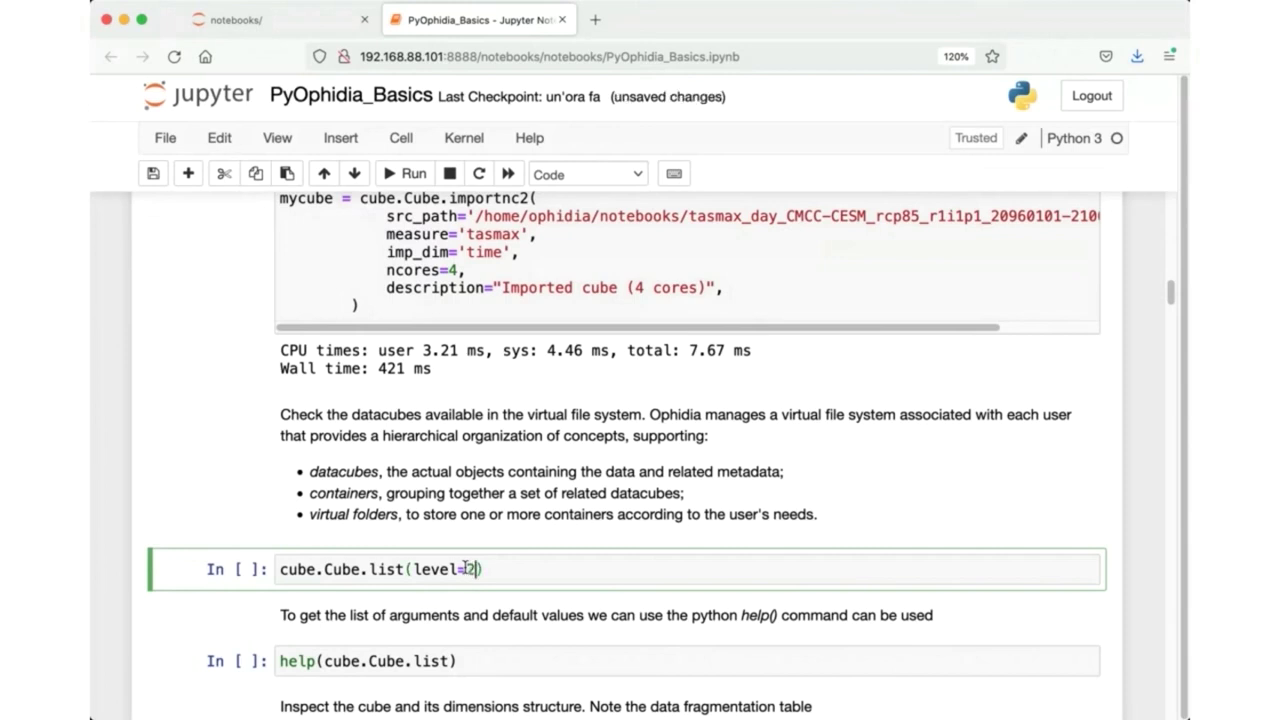
type("2")
left_click_drag(370, 569, 483, 567)
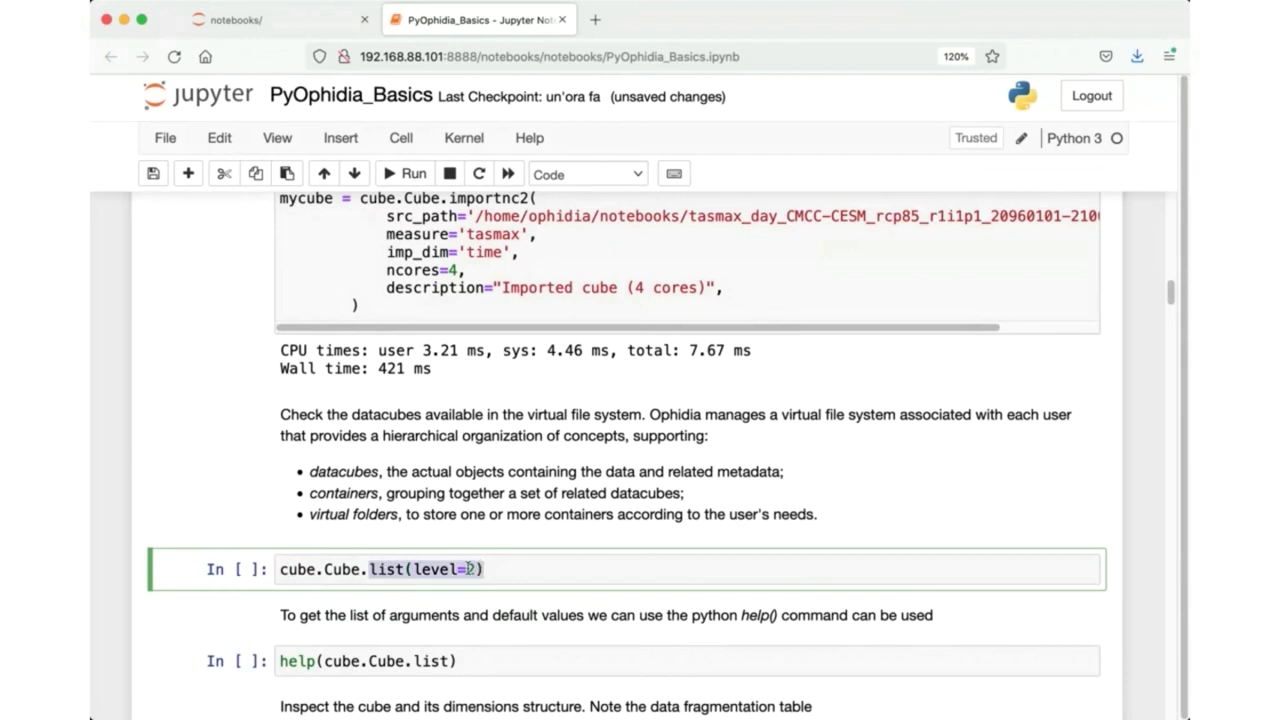
key("Right")
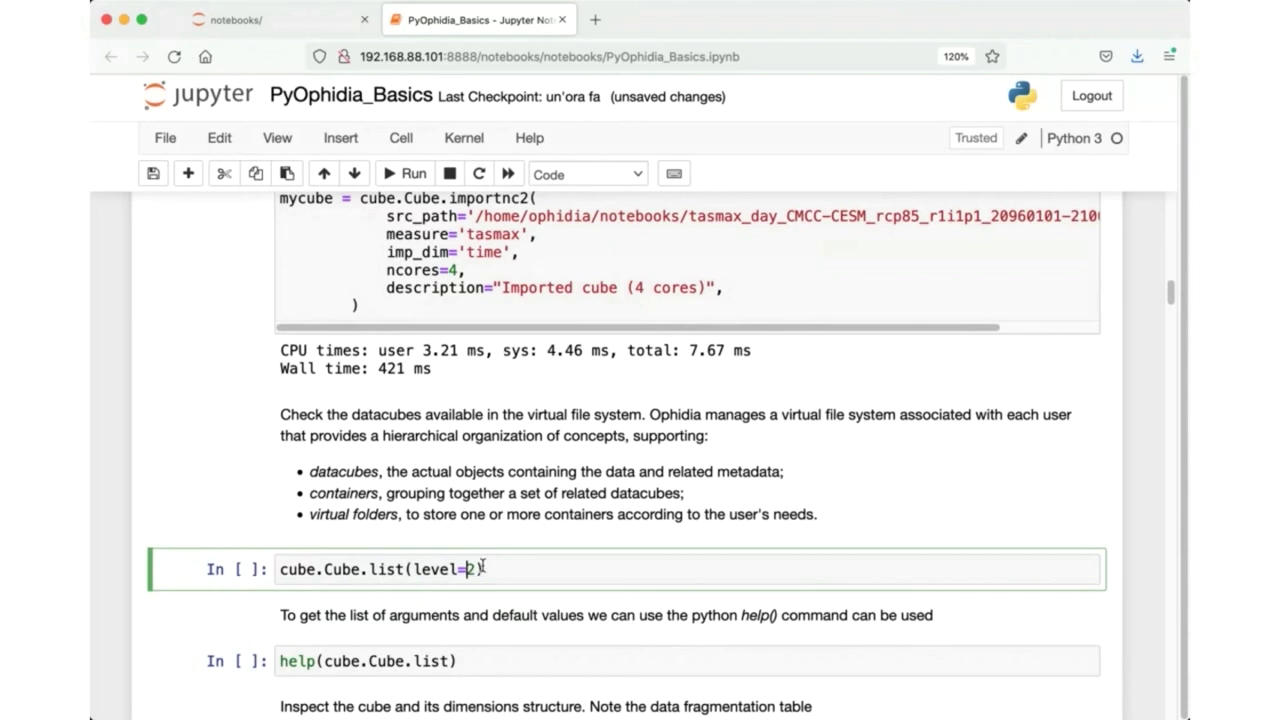
left_click(415, 175)
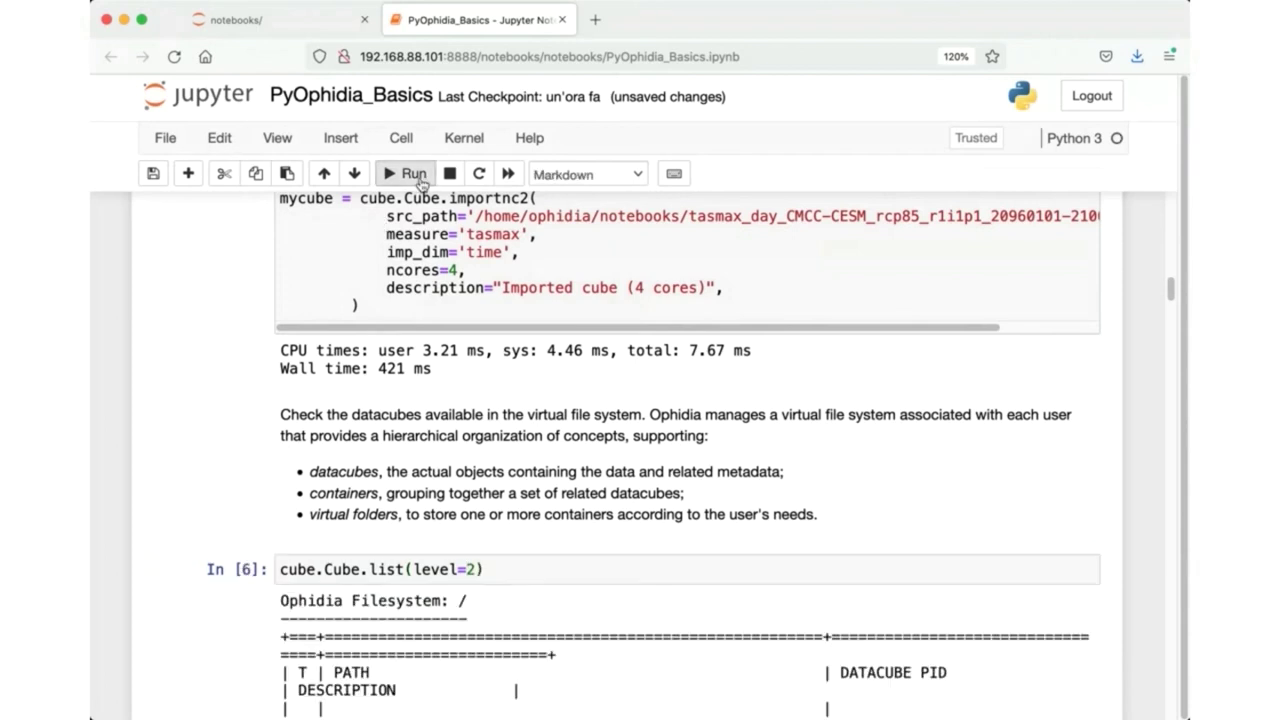
Examine the paths, datacube PIDs and descriptions in the cube.Cube.list output at 110% page zoom.
scroll(524, 514, "down", 5)
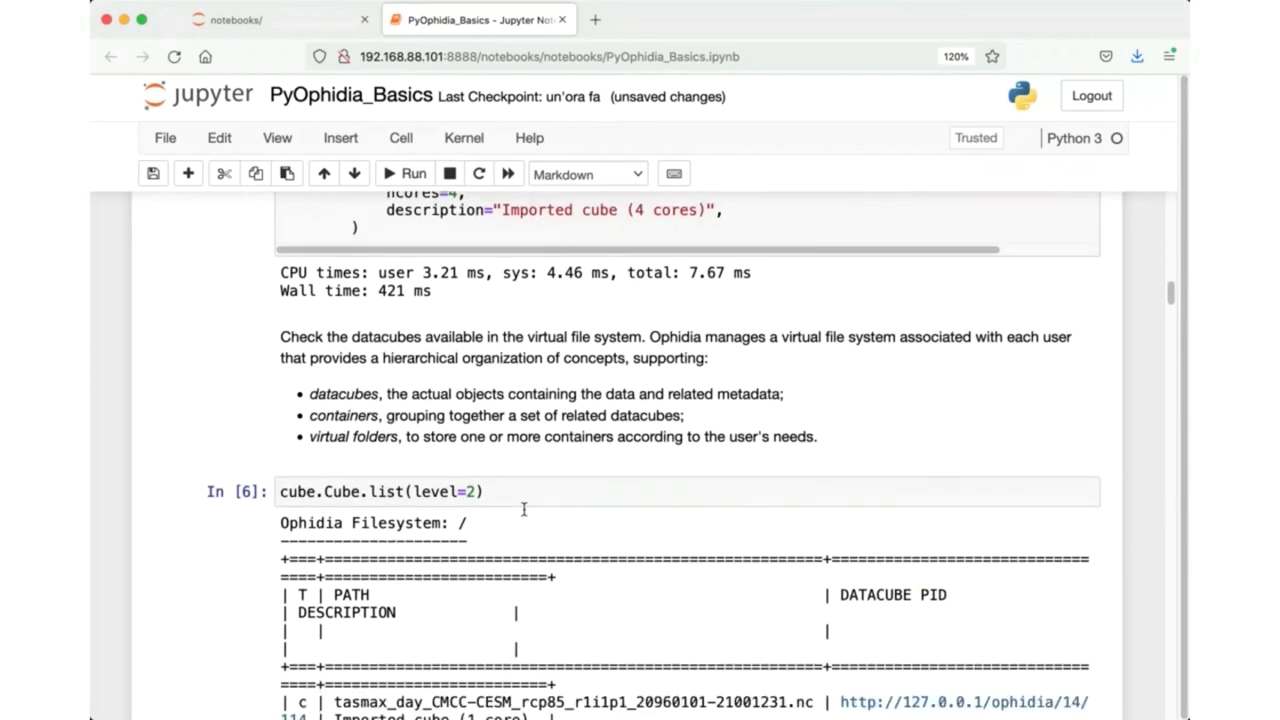
scroll(524, 514, "down", 3)
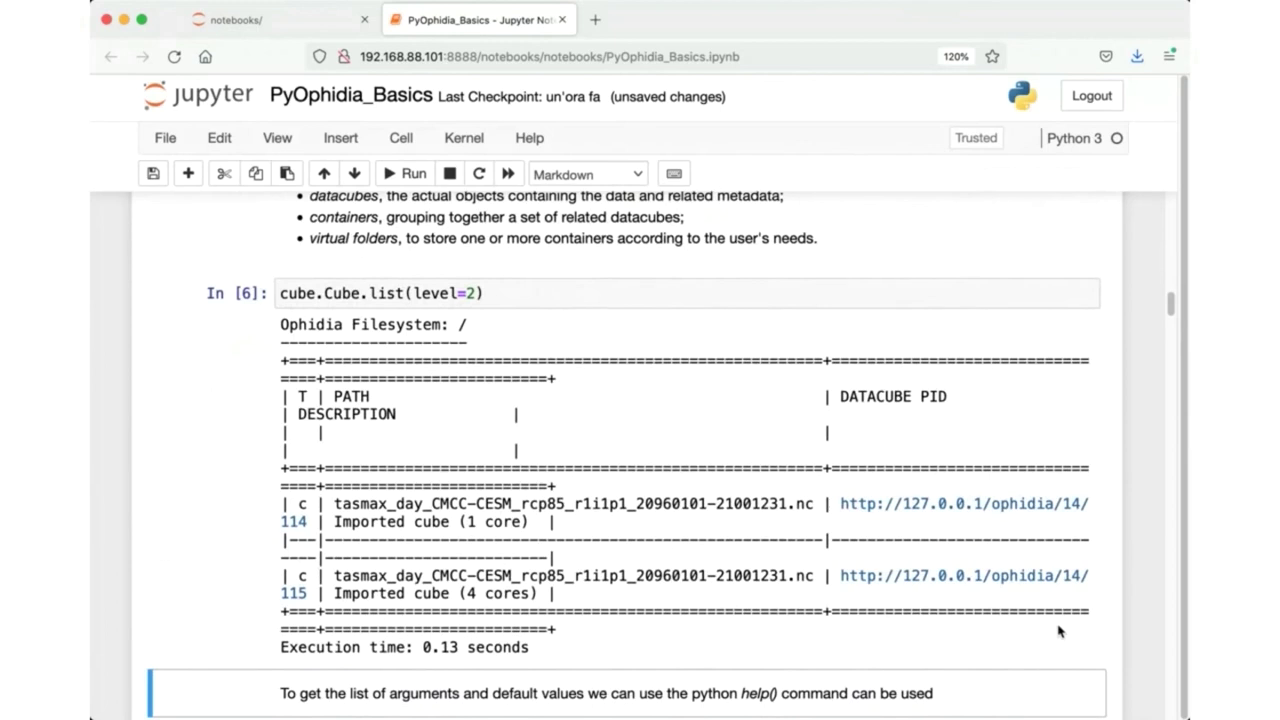
key("super+minus")
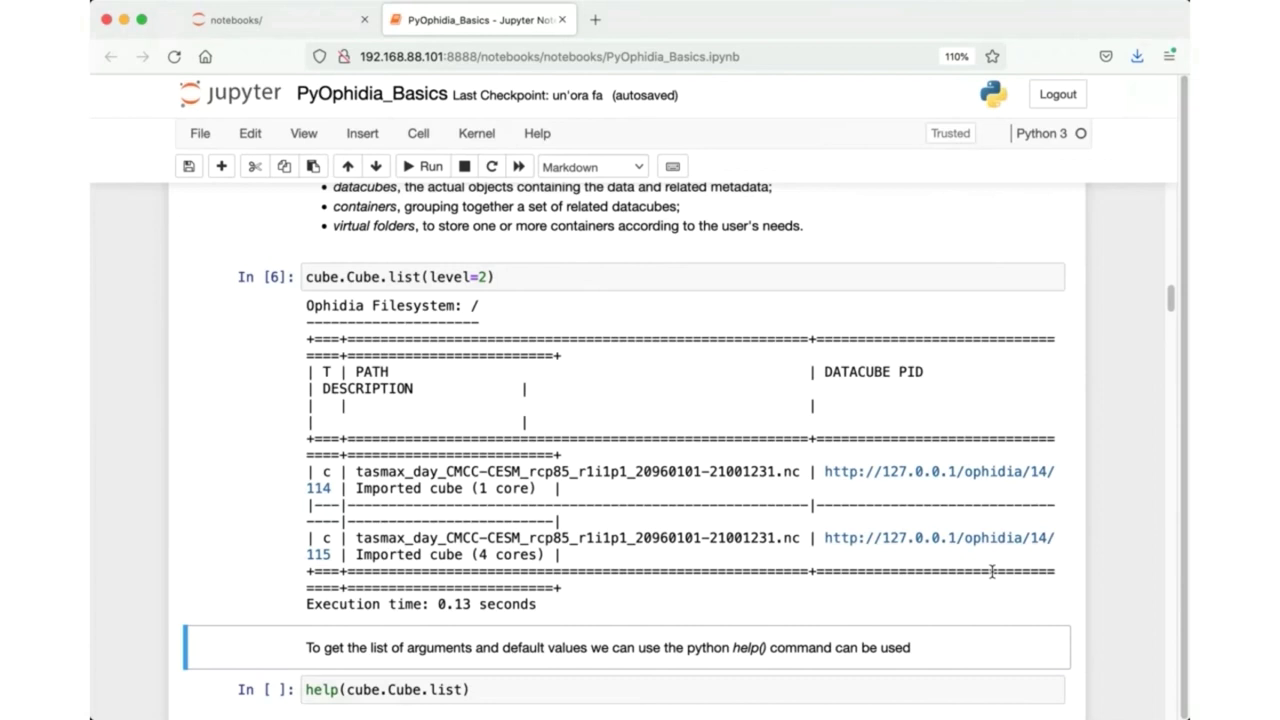
scroll(991, 571, "up", 3)
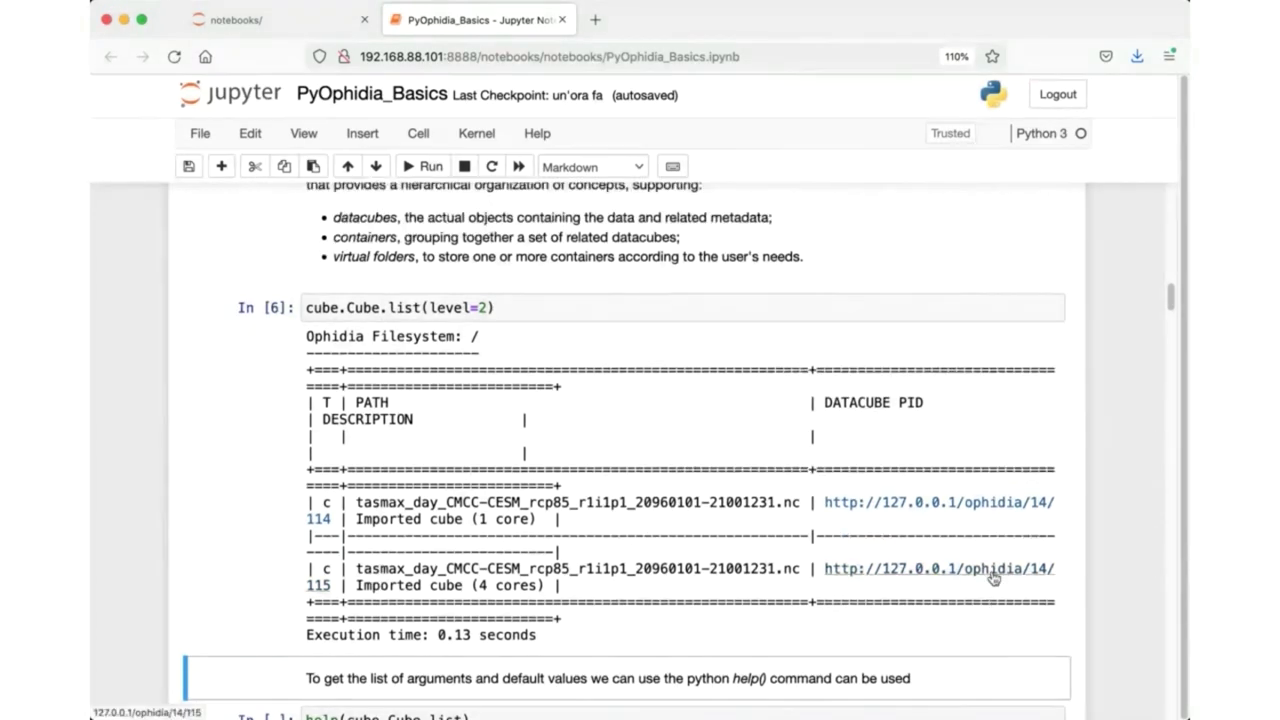
Check the mycube variable assigned in the multi-core import cell, and return to the cube.Cube.list output.
scroll(991, 577, "up", 9)
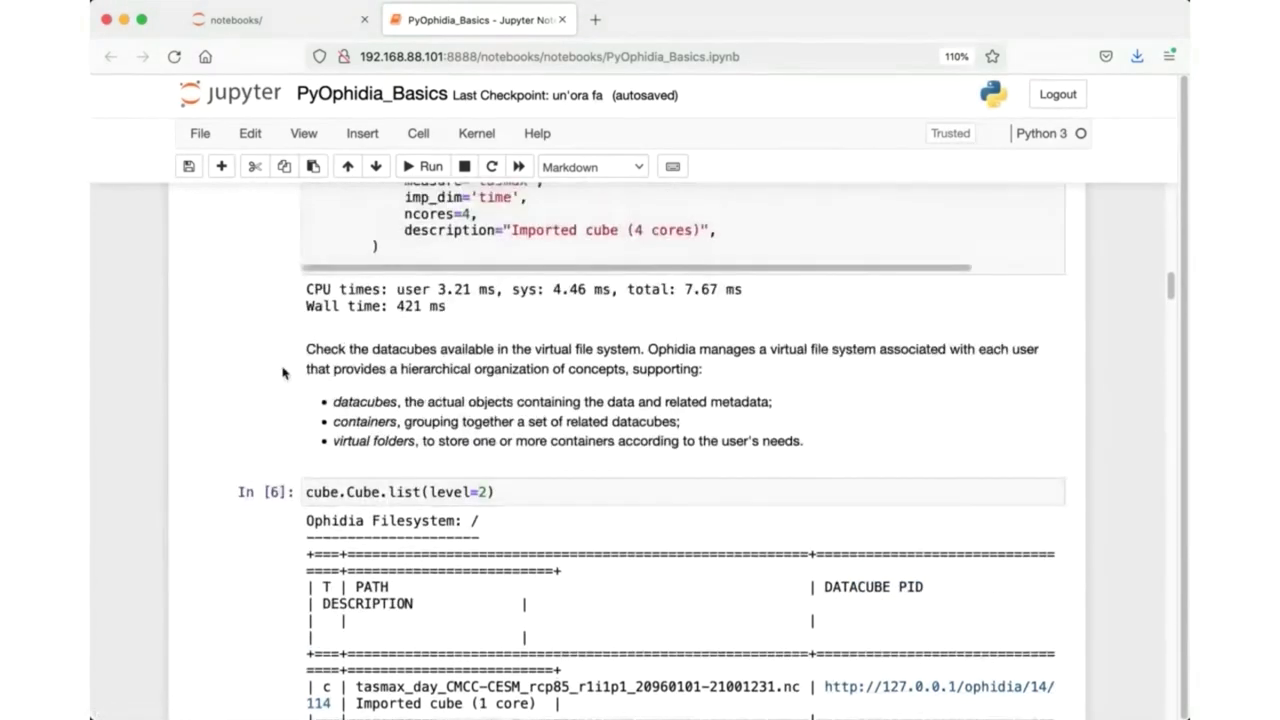
double_click(322, 298)
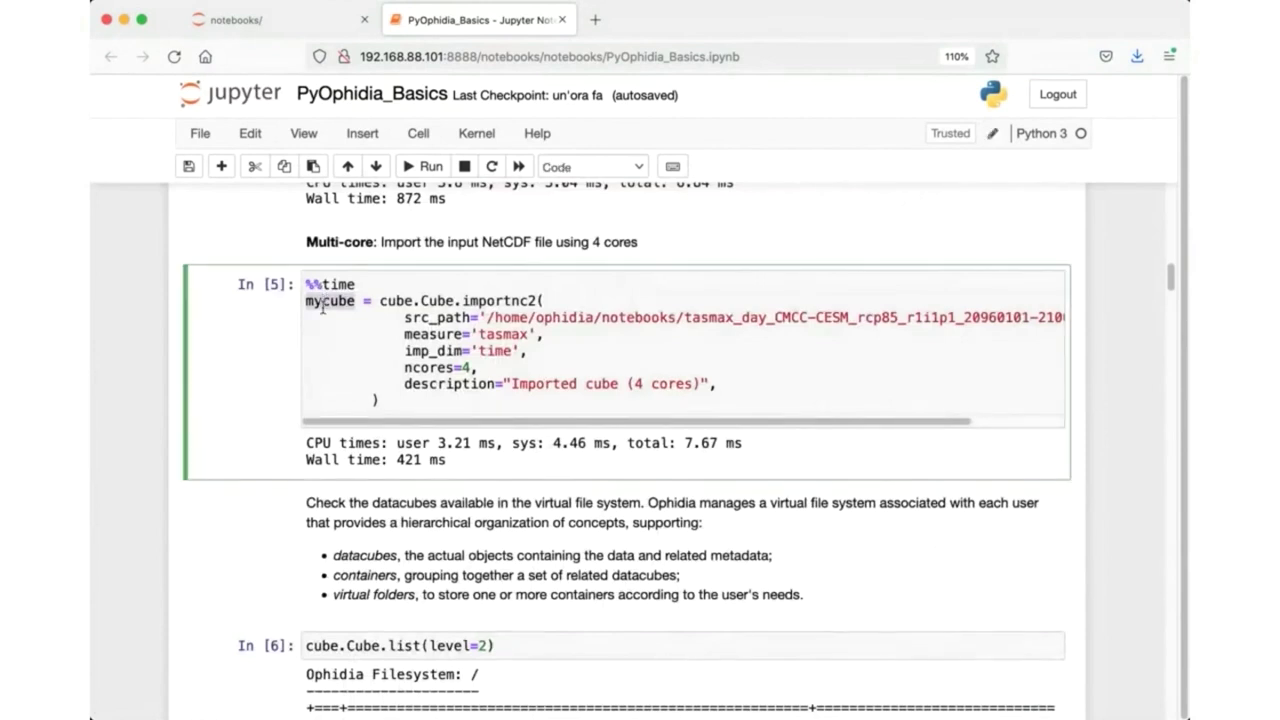
scroll(295, 560, "down", 10)
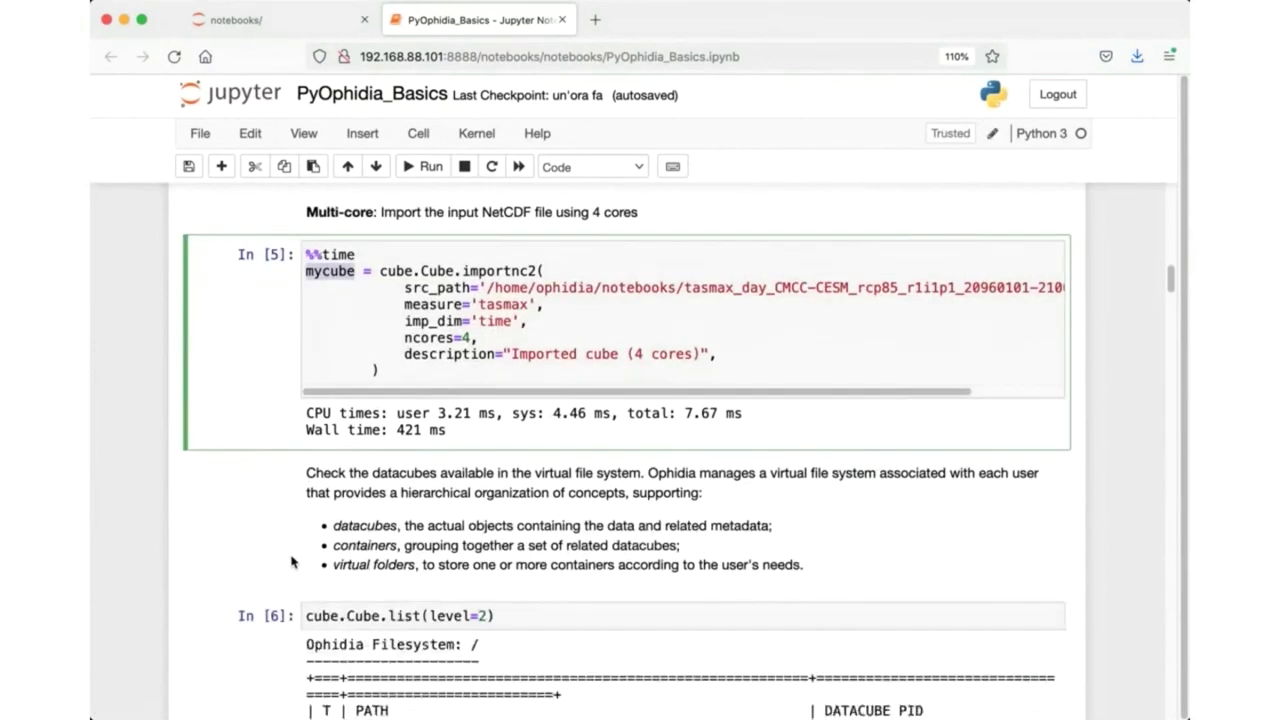
scroll(293, 562, "down", 9)
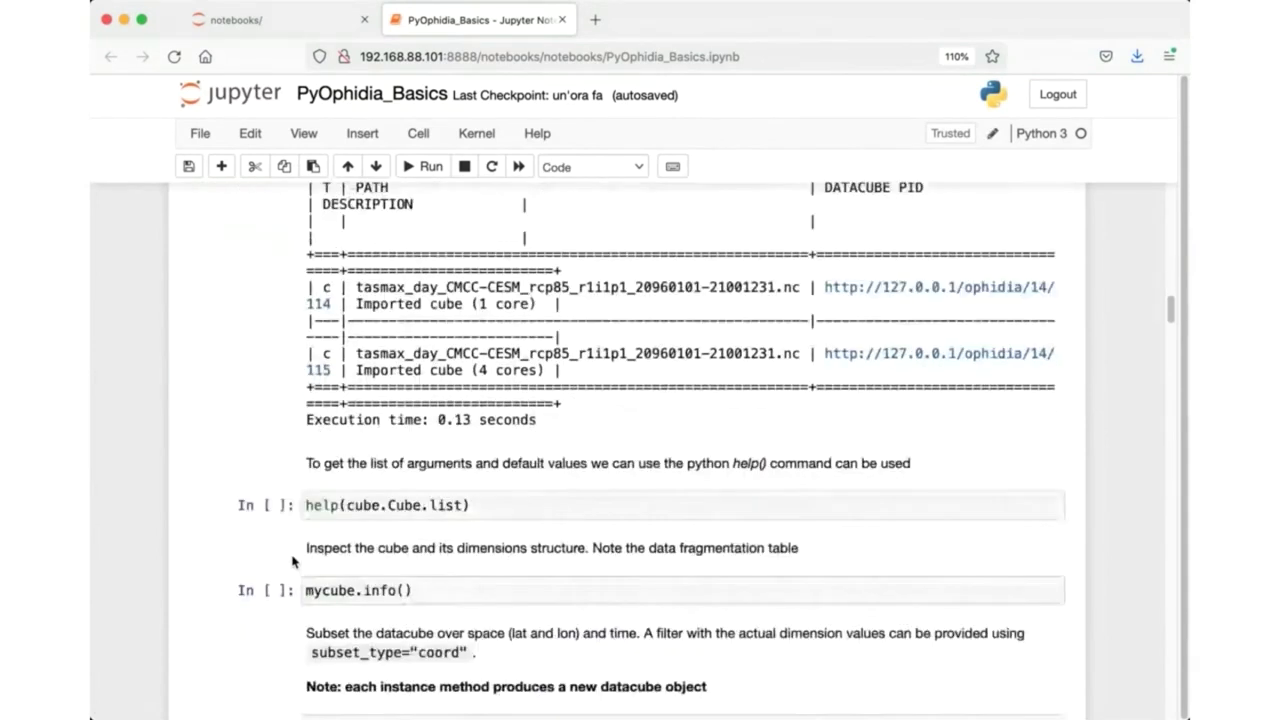
scroll(293, 562, "up", 4)
scroll(293, 562, "up", 1)
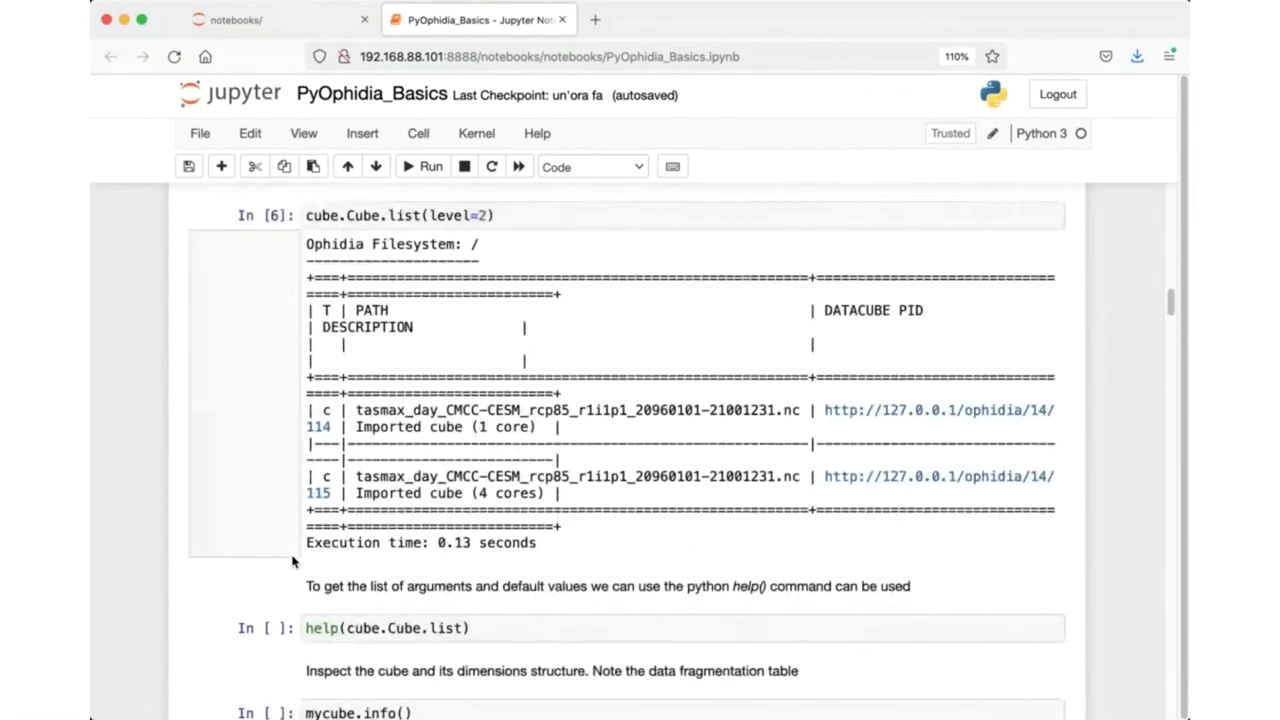
Set level to 3 in the cube.Cube.list cell and rerun it to list the datacubes in more detail.
left_click(488, 215)
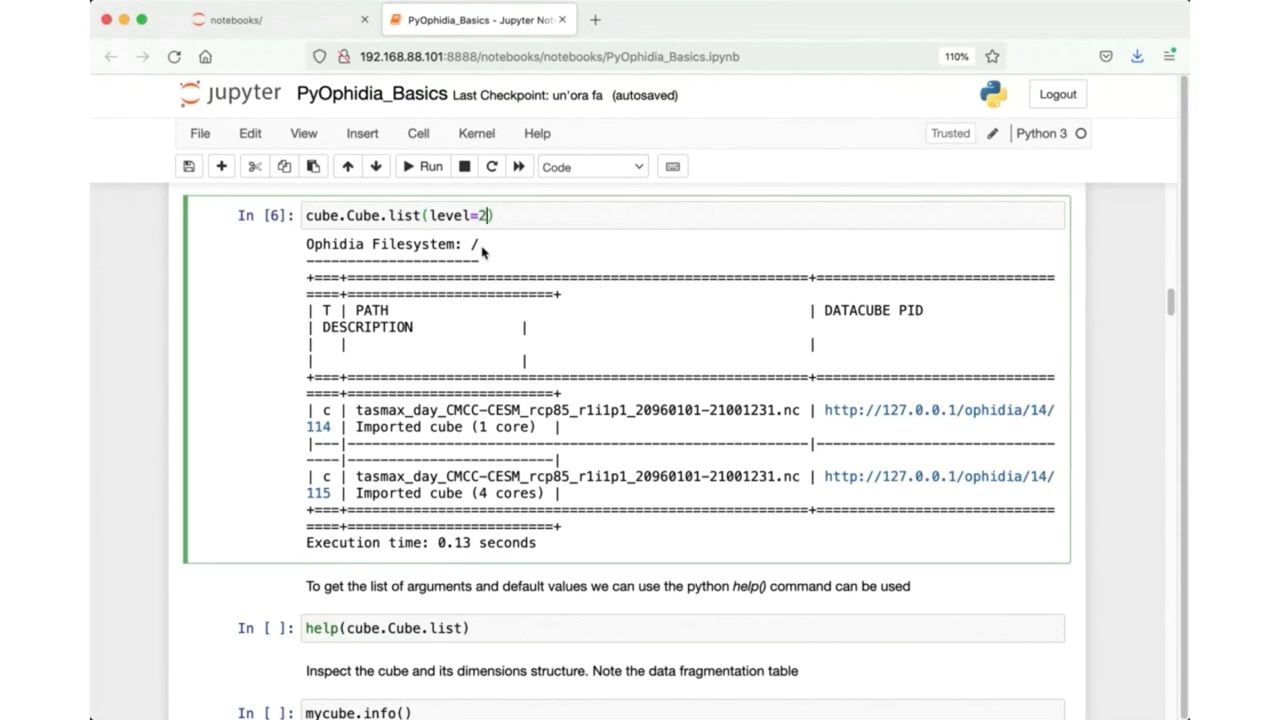
key("BackSpace")
type("3")
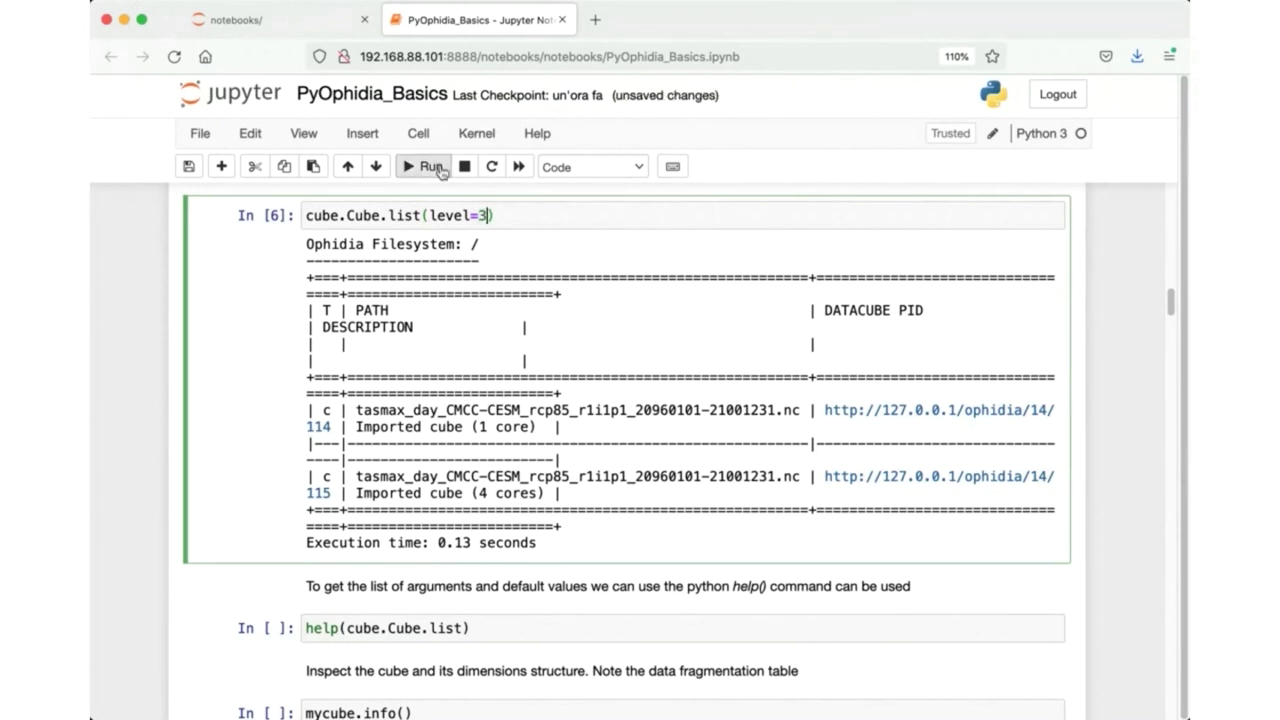
left_click(432, 167)
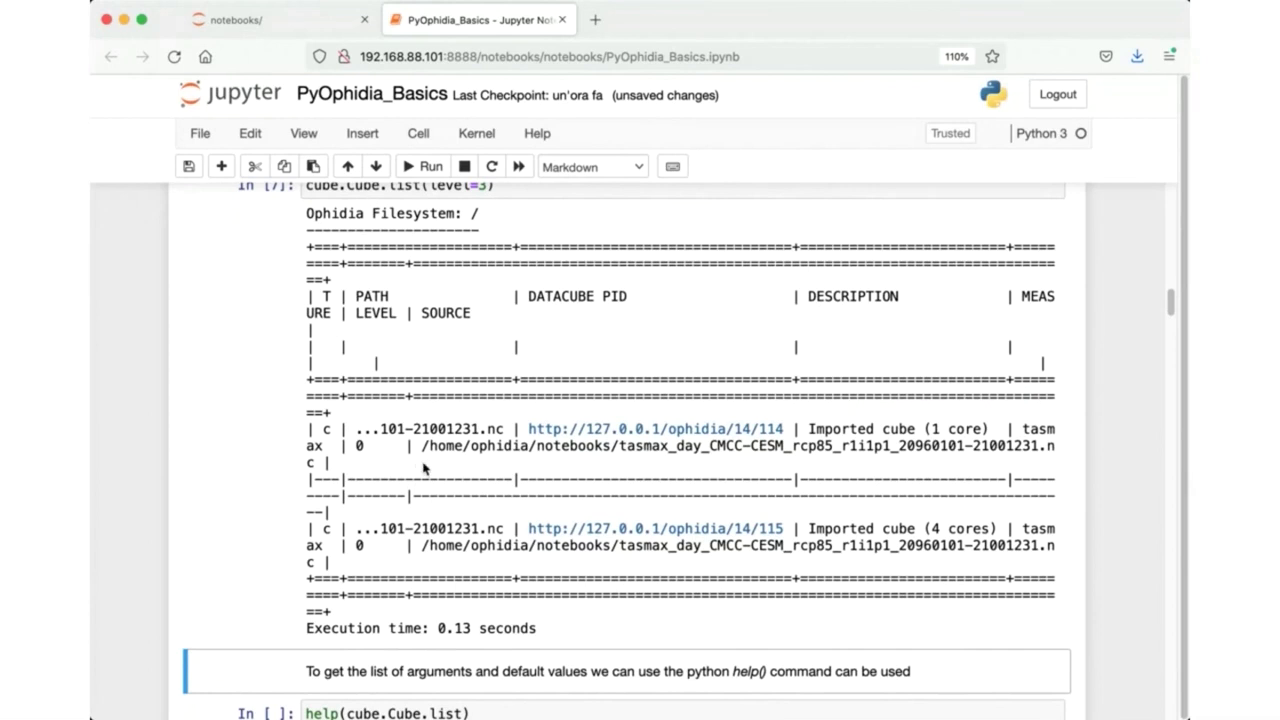
Run the help(cube.Cube.list) cell to display the method's arguments and default values.
scroll(423, 468, "down", 3)
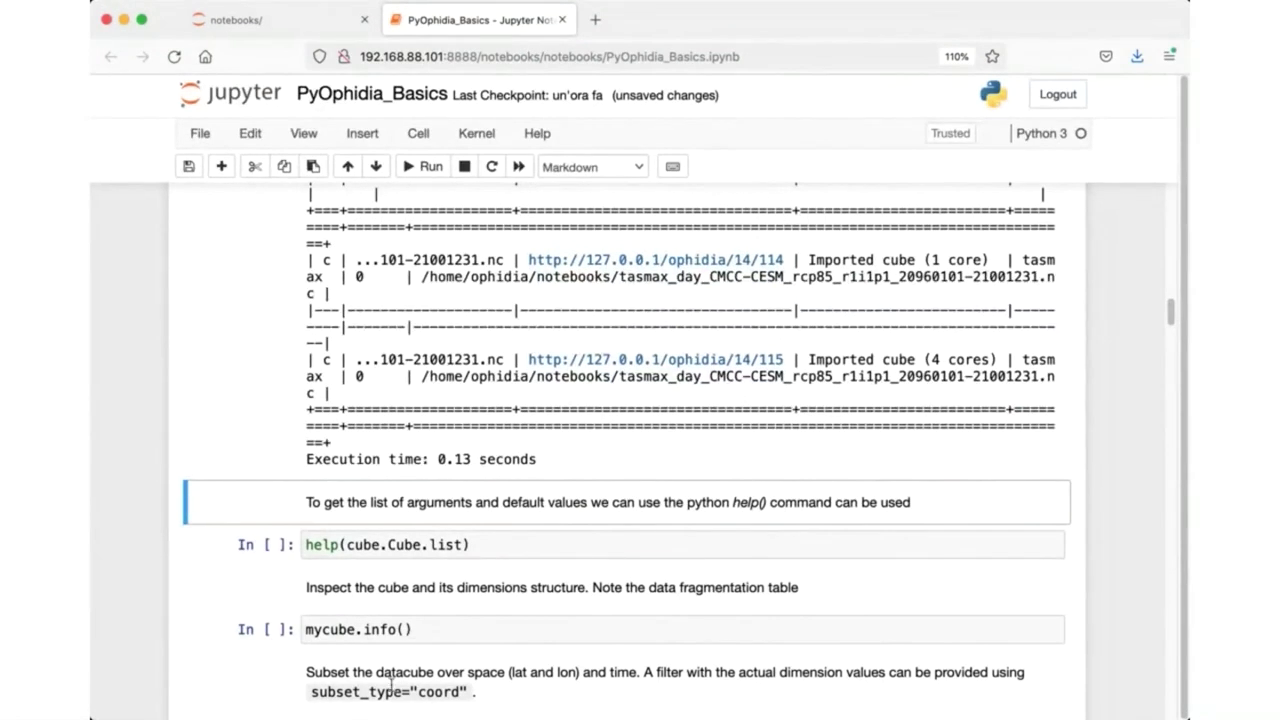
left_click(386, 546)
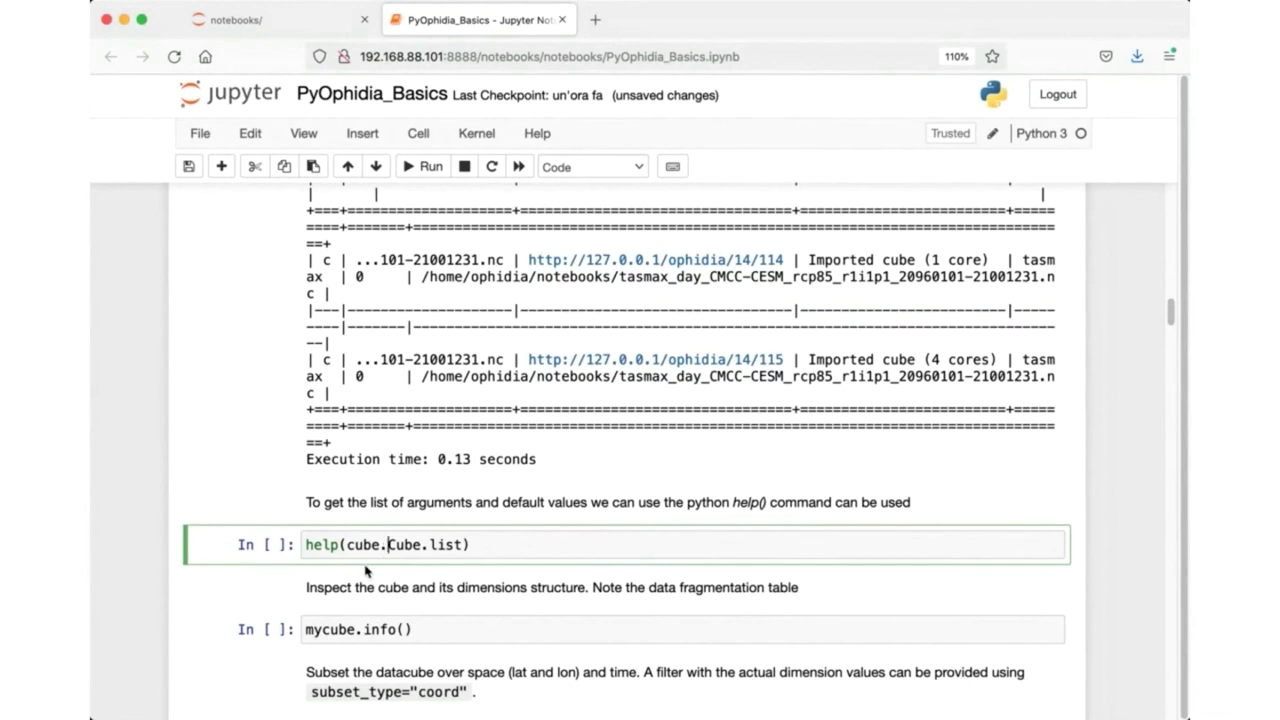
left_click(431, 167)
scroll(527, 637, "down", 3)
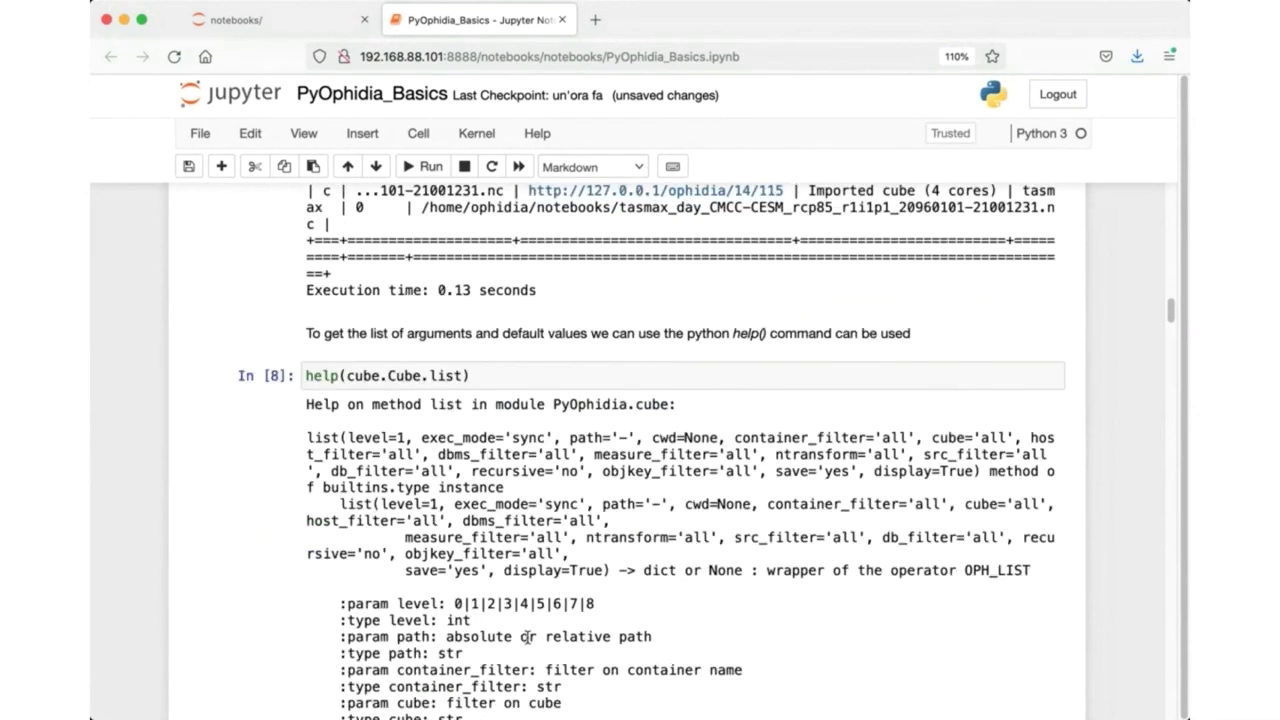
Examine the signature and parameter descriptions in the help output for cube.Cube.list.
scroll(527, 637, "down", 2)
scroll(529, 638, "down", 1)
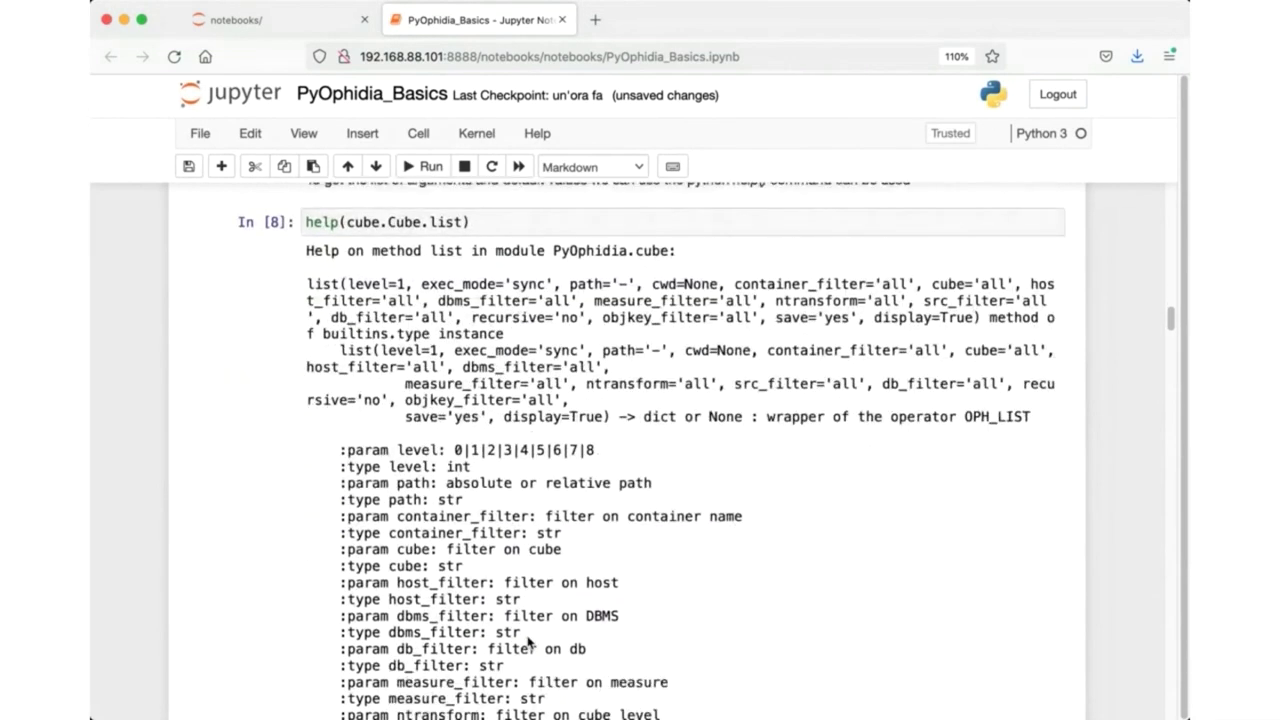
scroll(516, 502, "down", 1)
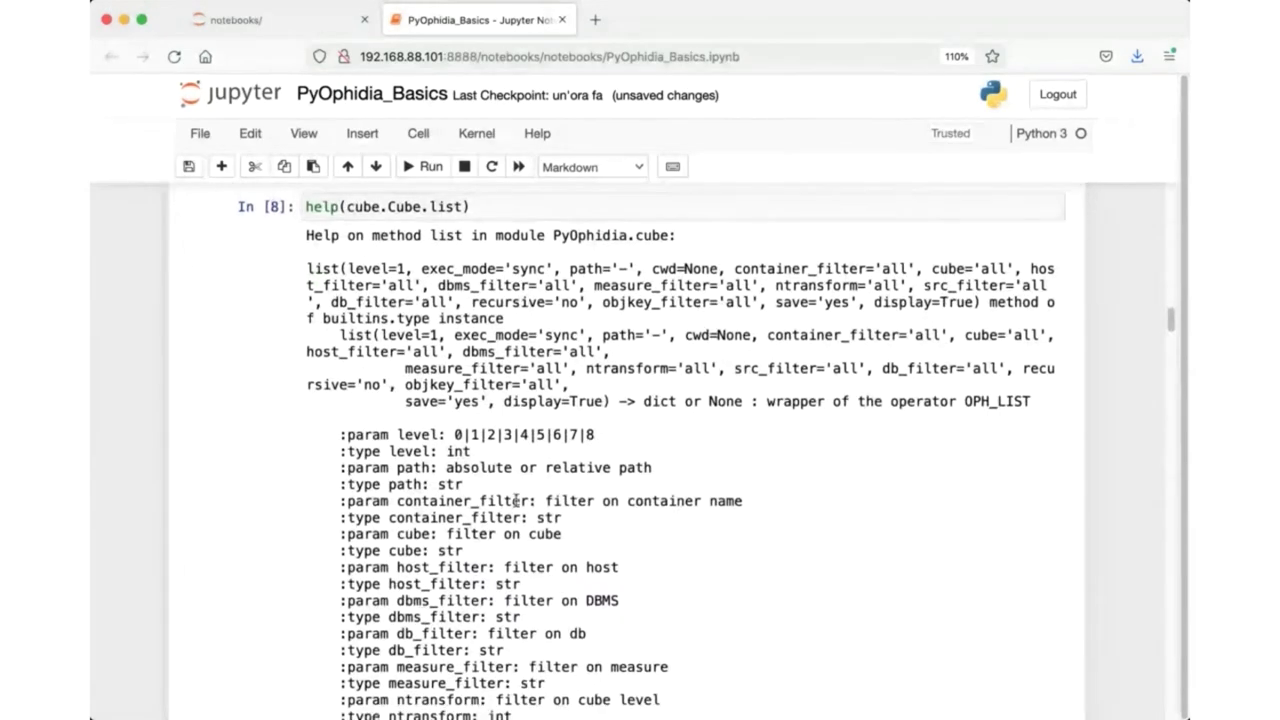
scroll(516, 502, "down", 1)
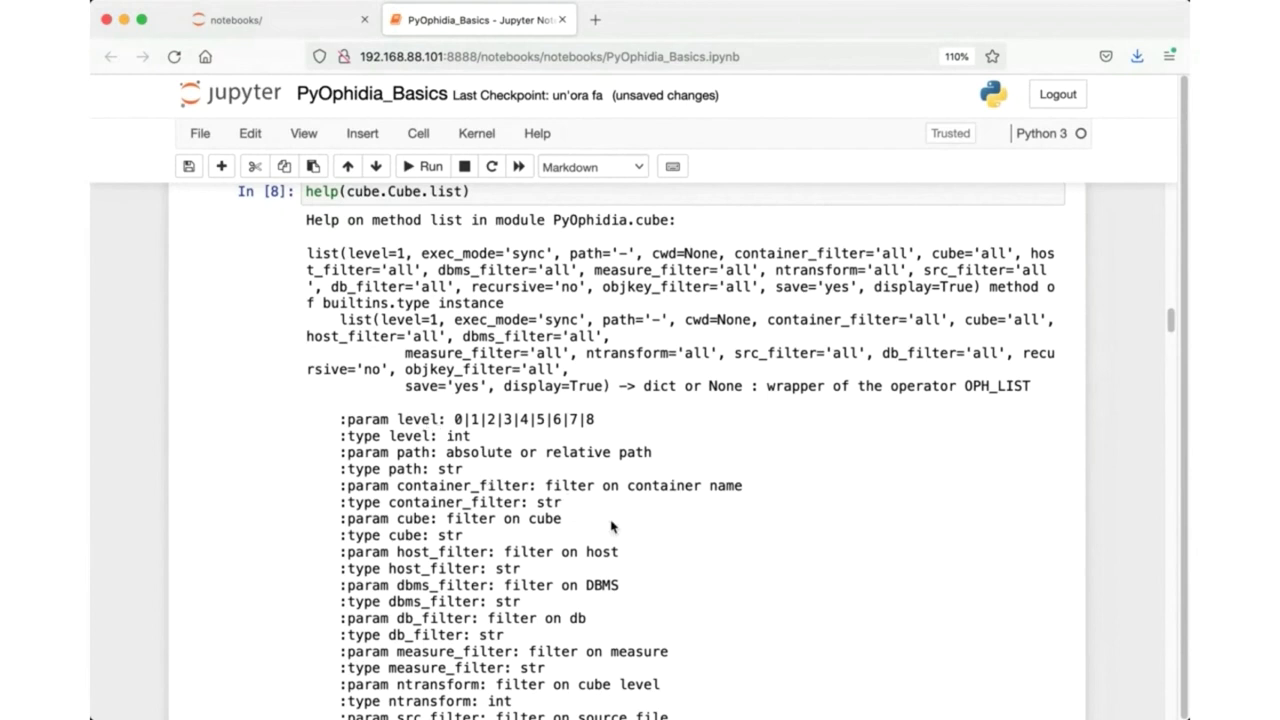
scroll(613, 528, "down", 1)
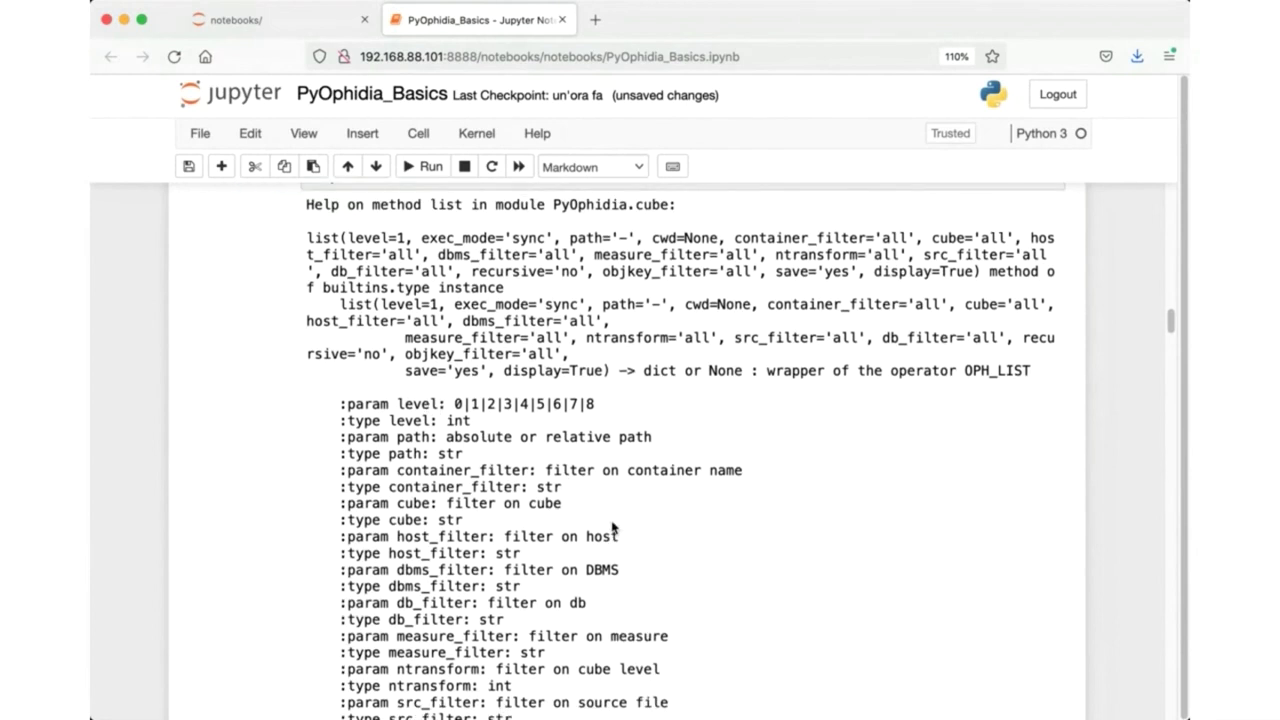
scroll(613, 528, "down", 3)
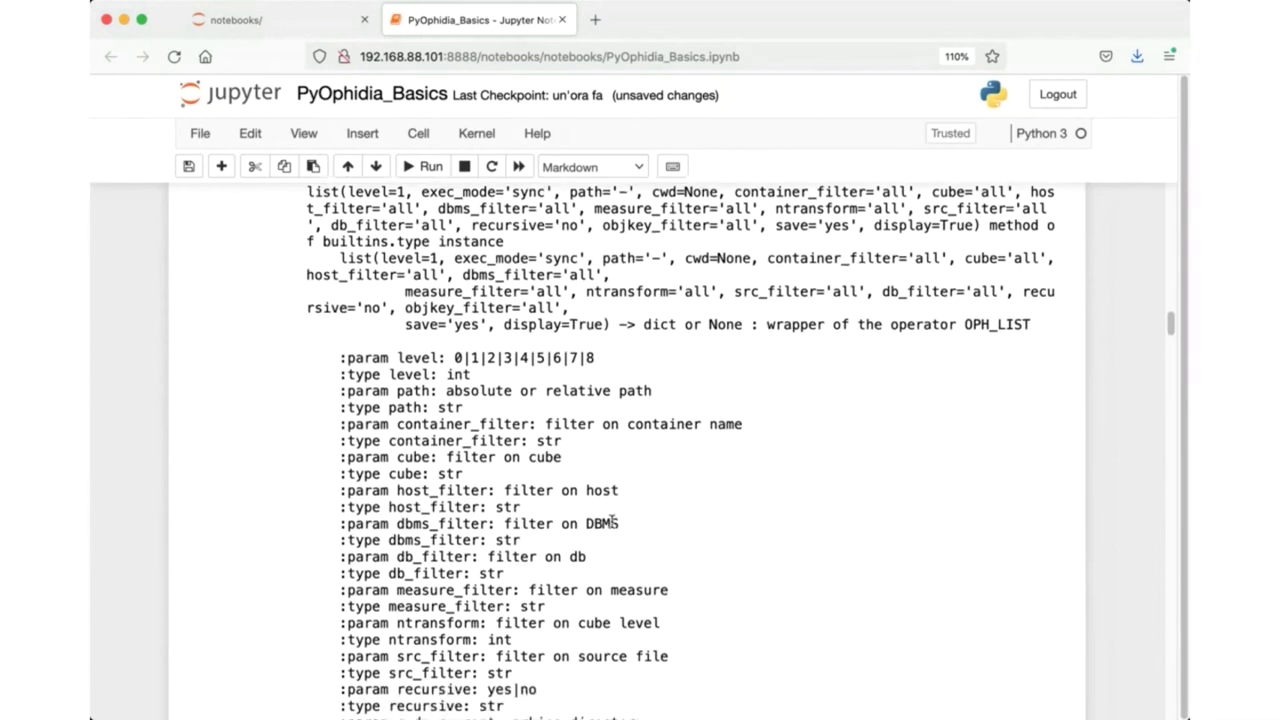
scroll(613, 521, "down", 1)
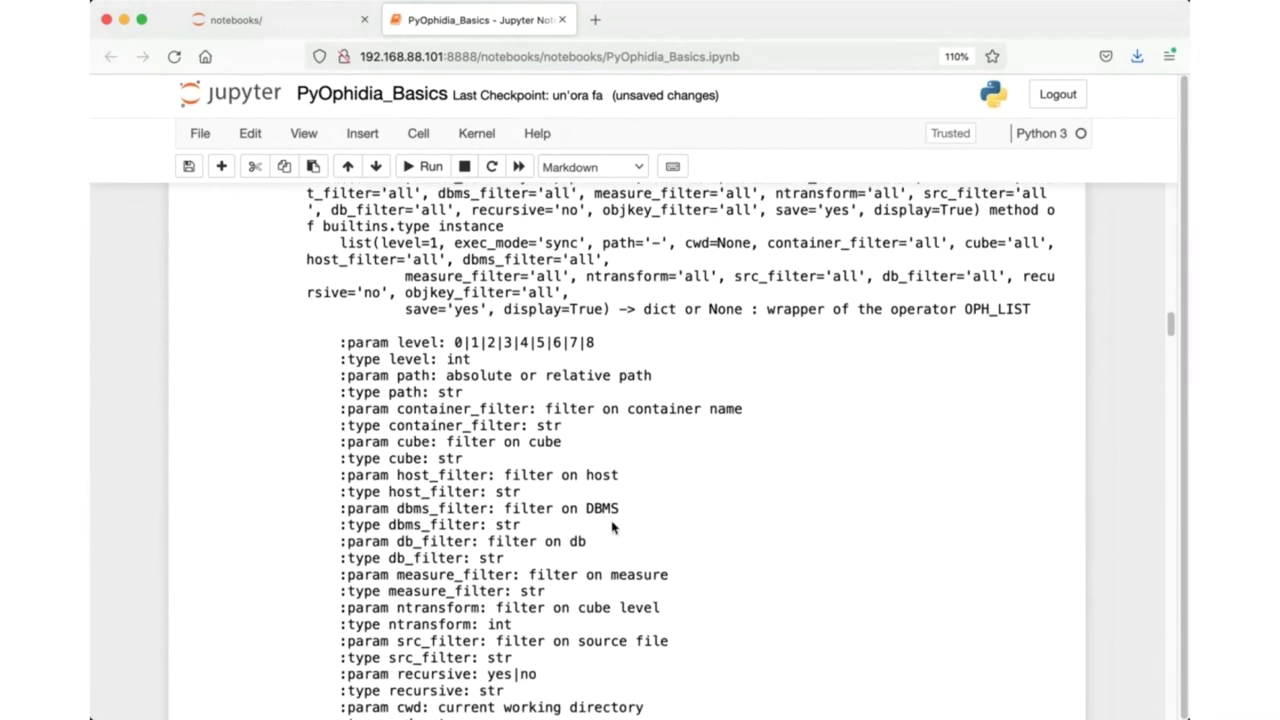
scroll(613, 528, "down", 10)
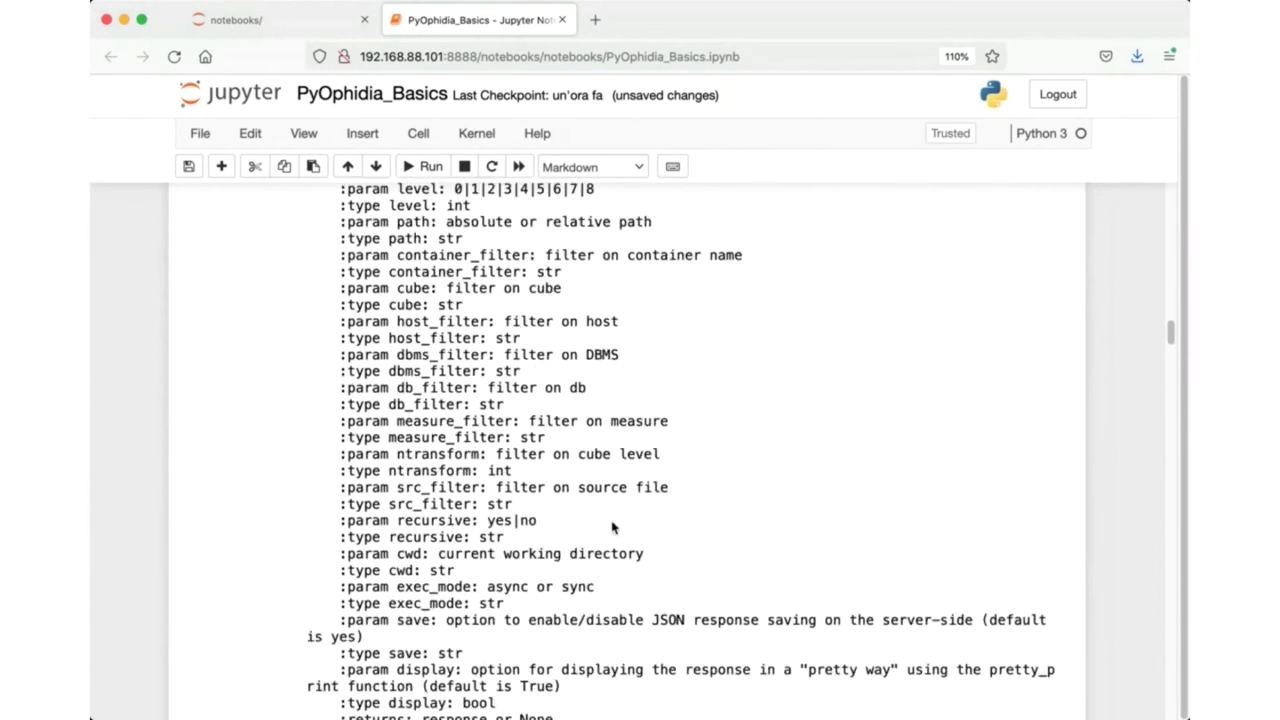
Run the mycube.info() cell to inspect the datacube's structure, dimensions and fragmentation.
scroll(613, 528, "down", 20)
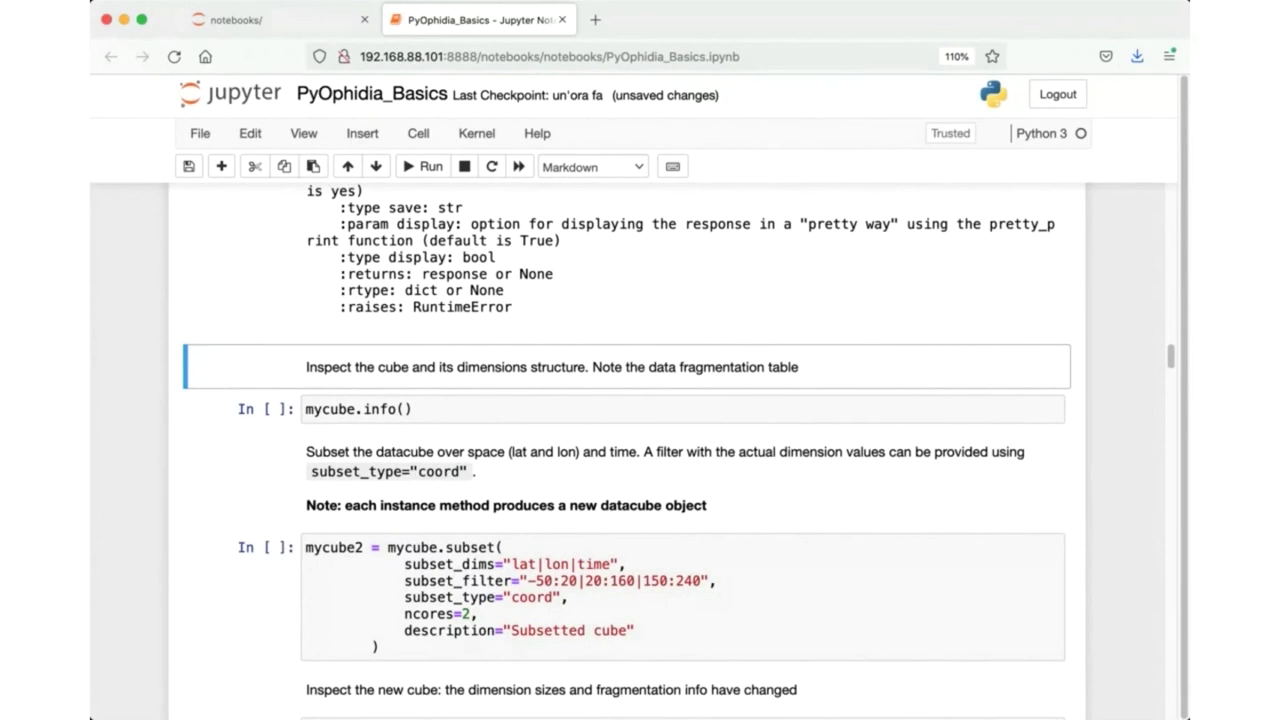
left_click(331, 413)
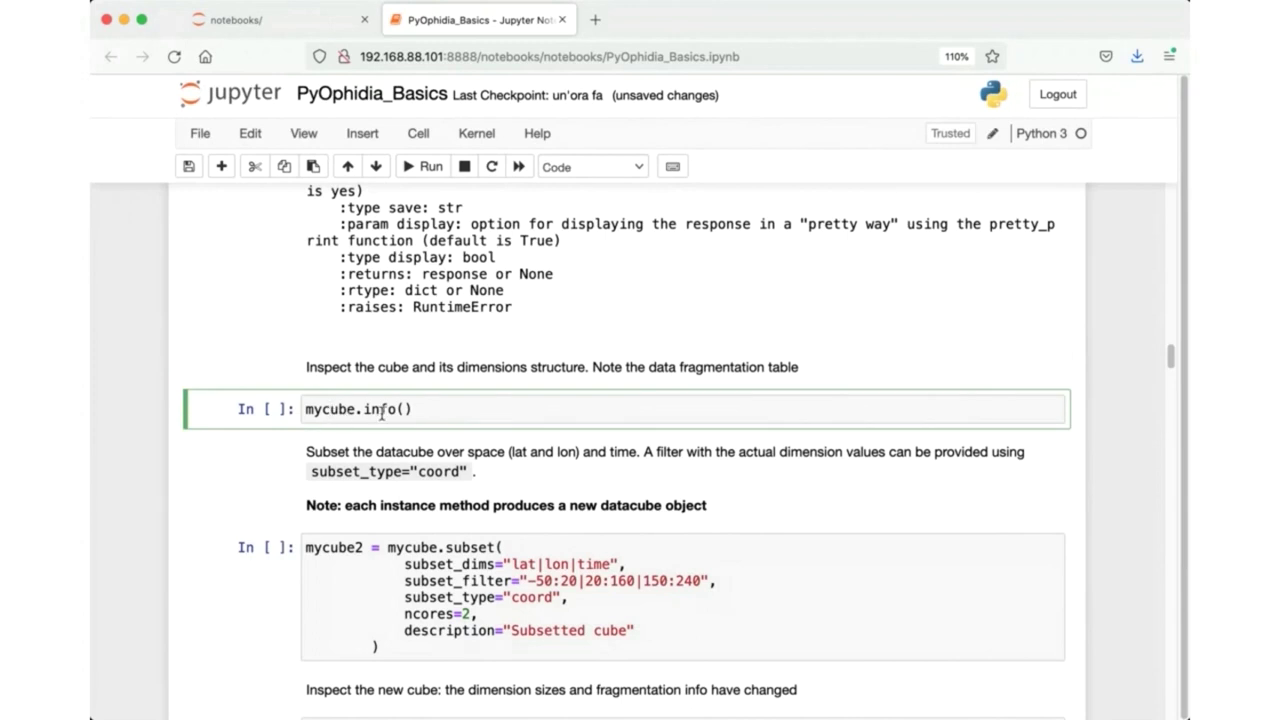
left_click(379, 412)
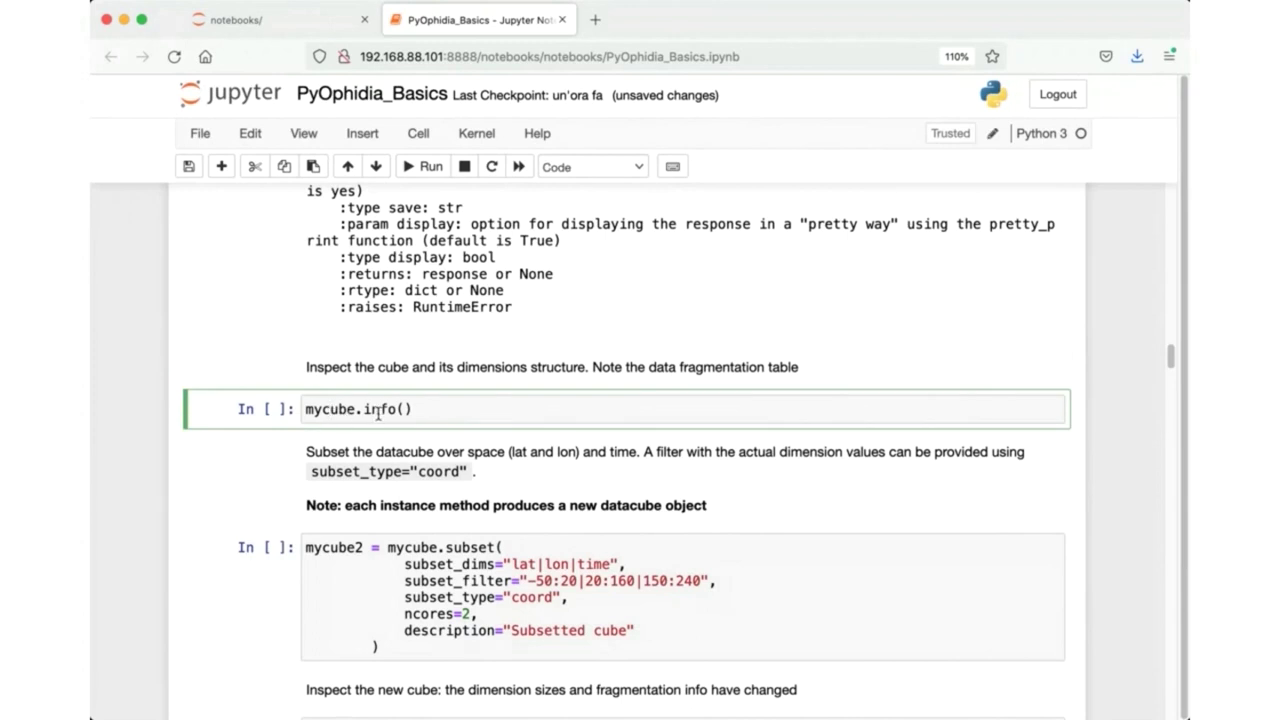
left_click(407, 168)
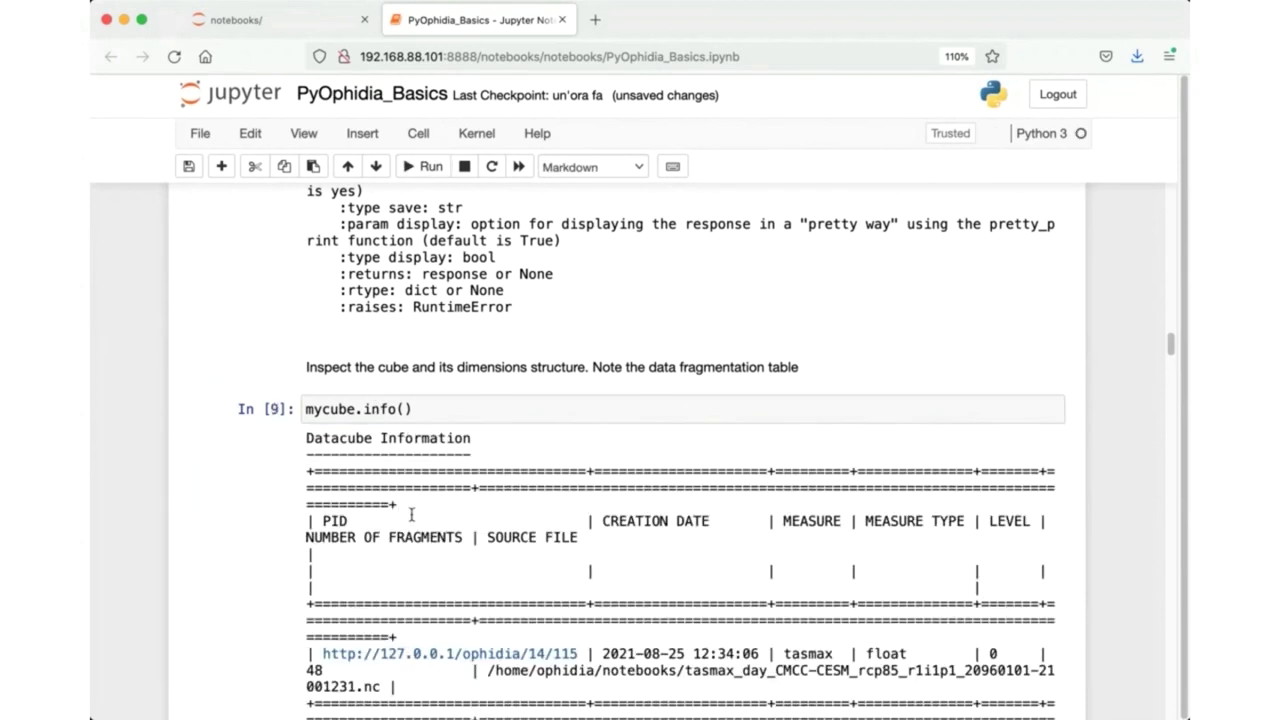
Examine the Datacube Information, Additional Information and Dimension Information tables in the mycube.info() output.
scroll(426, 524, "down", 5)
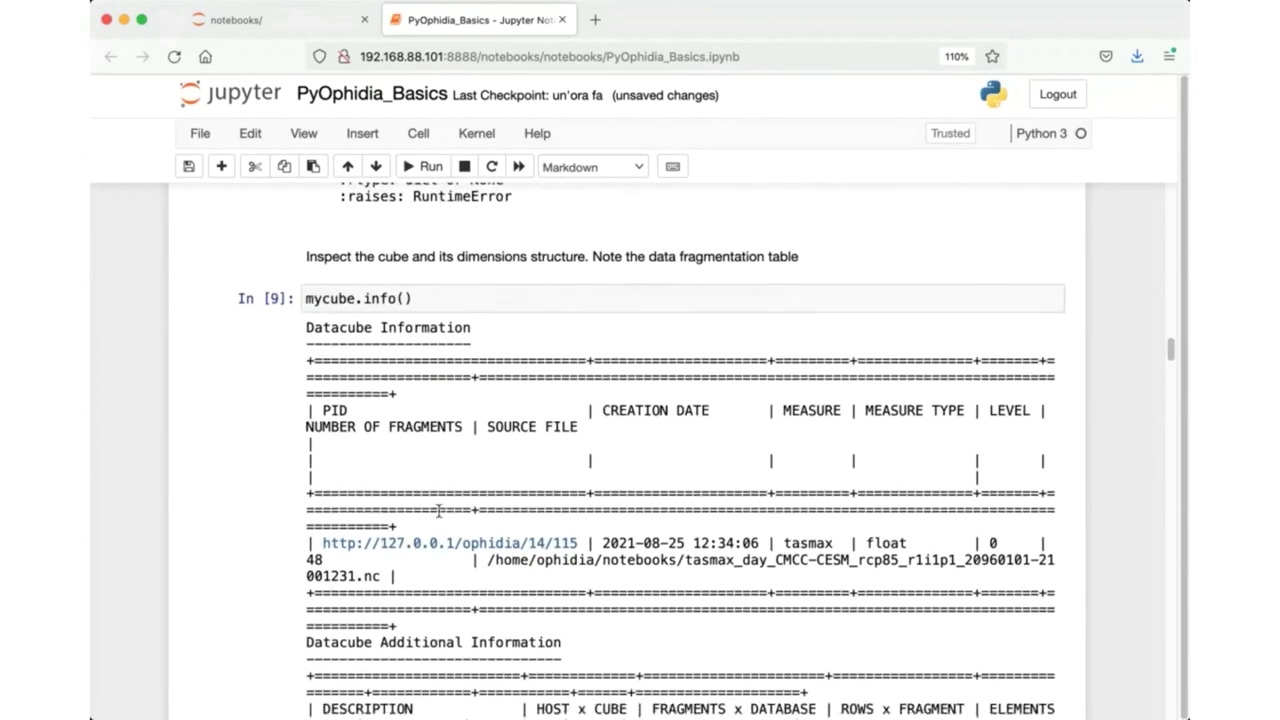
scroll(438, 510, "down", 2)
scroll(439, 511, "up", 1)
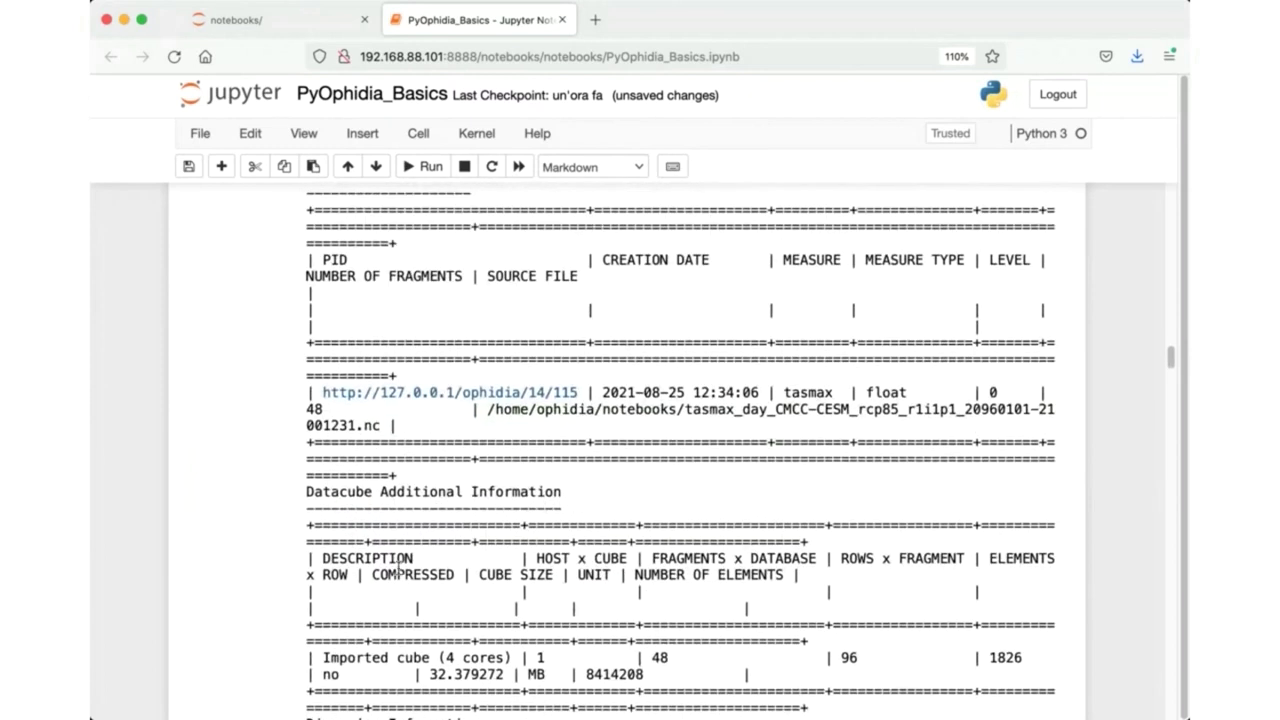
scroll(406, 517, "up", 1)
scroll(406, 517, "down", 1)
scroll(406, 517, "down", 3)
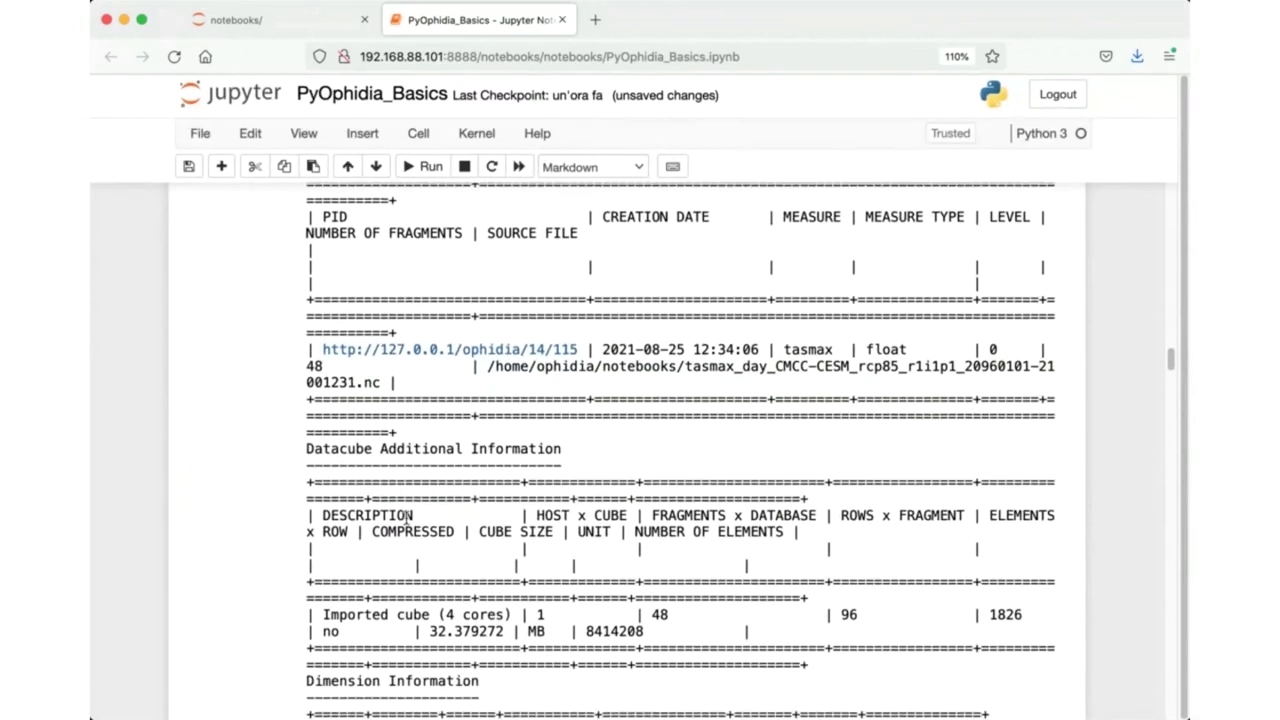
scroll(726, 405, "down", 5)
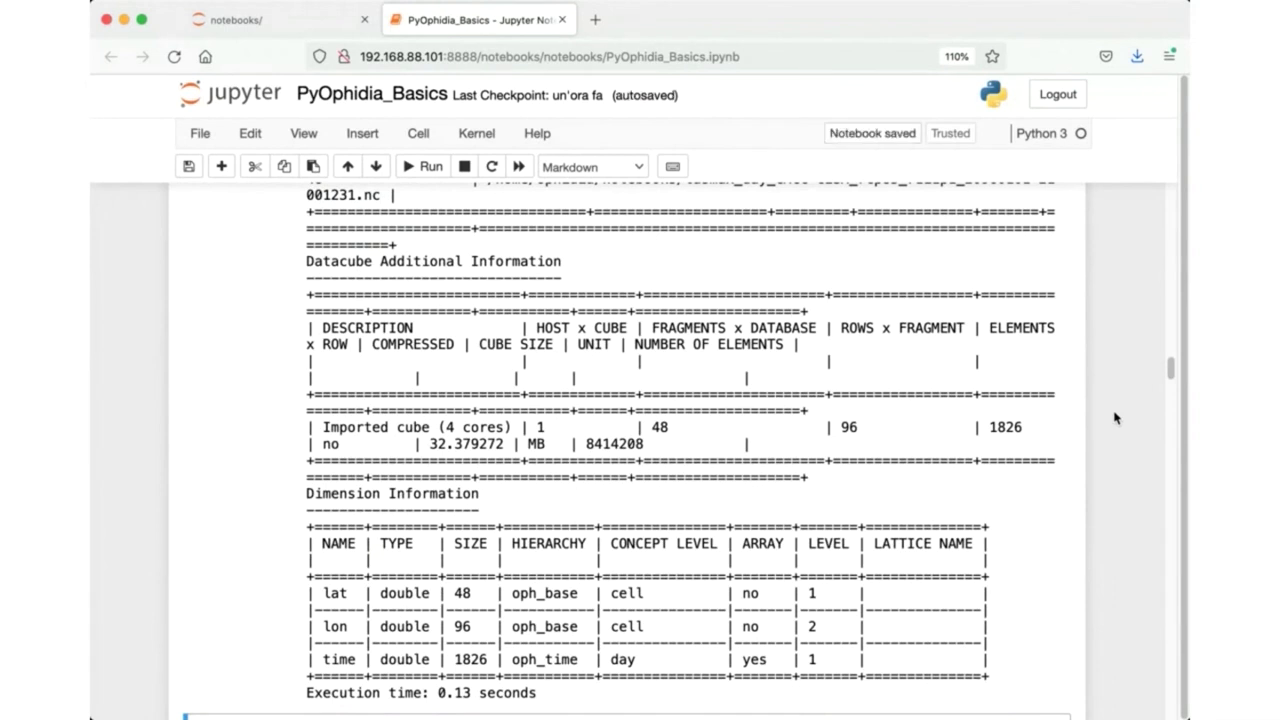
scroll(1115, 418, "down", 1)
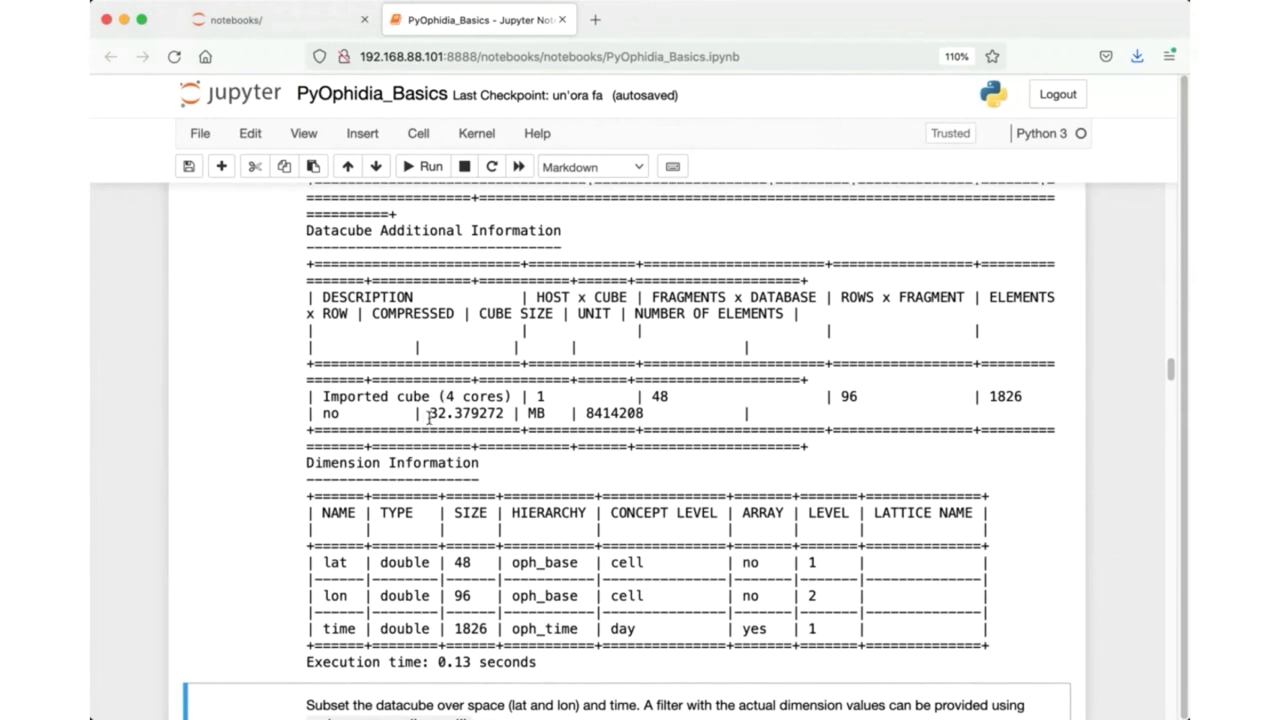
Highlight the cube size, the fragments per database, the ARRAY heading, and the time dimension's array and concept level values.
left_click_drag(428, 413, 541, 410)
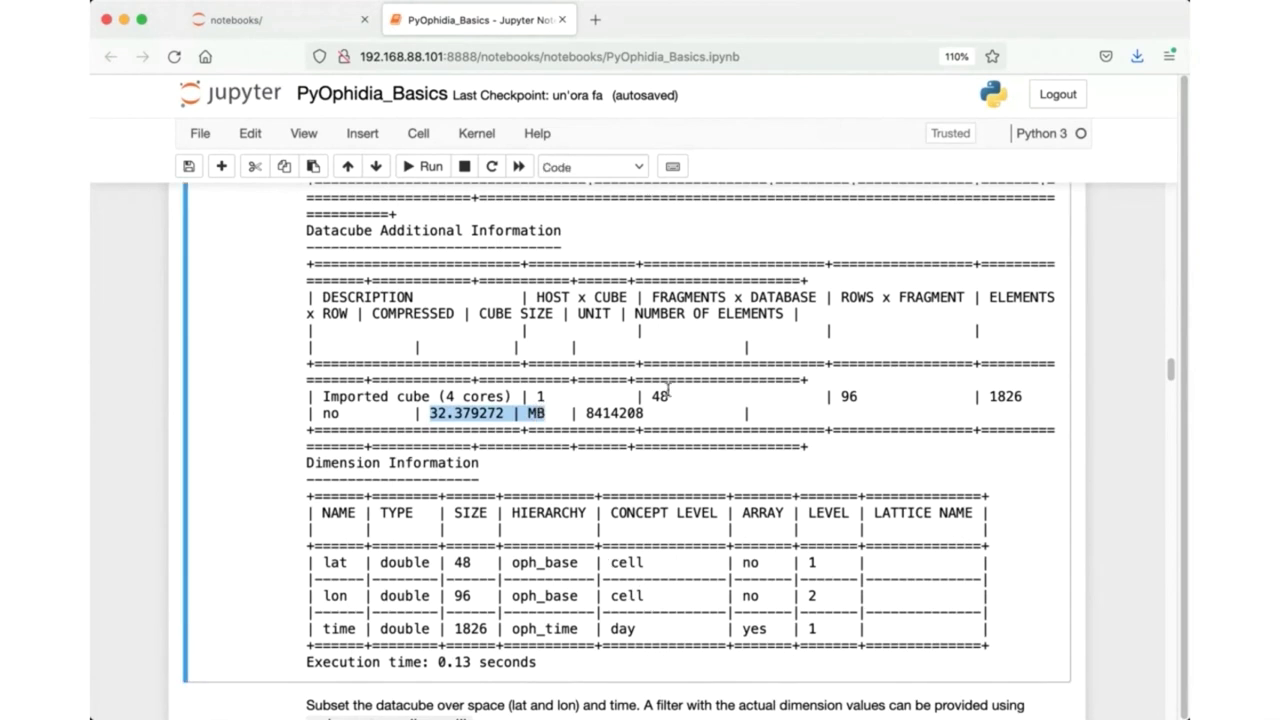
left_click_drag(652, 396, 670, 397)
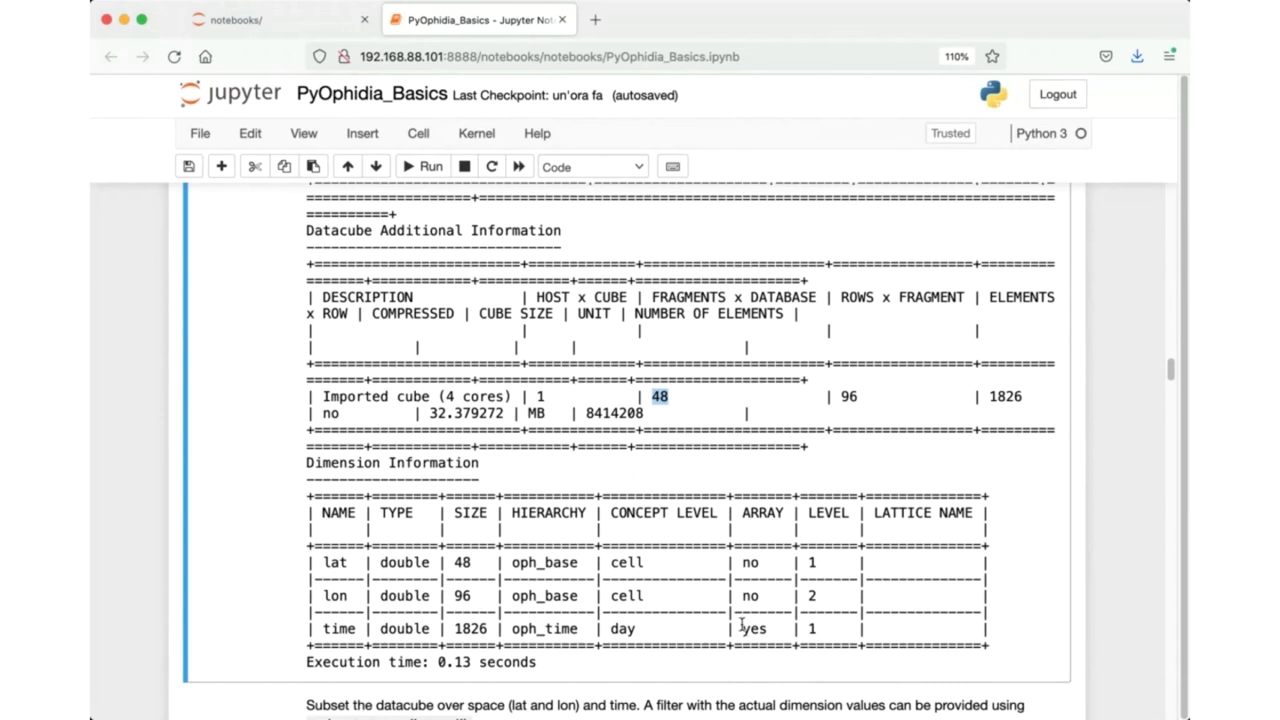
left_click_drag(742, 512, 789, 508)
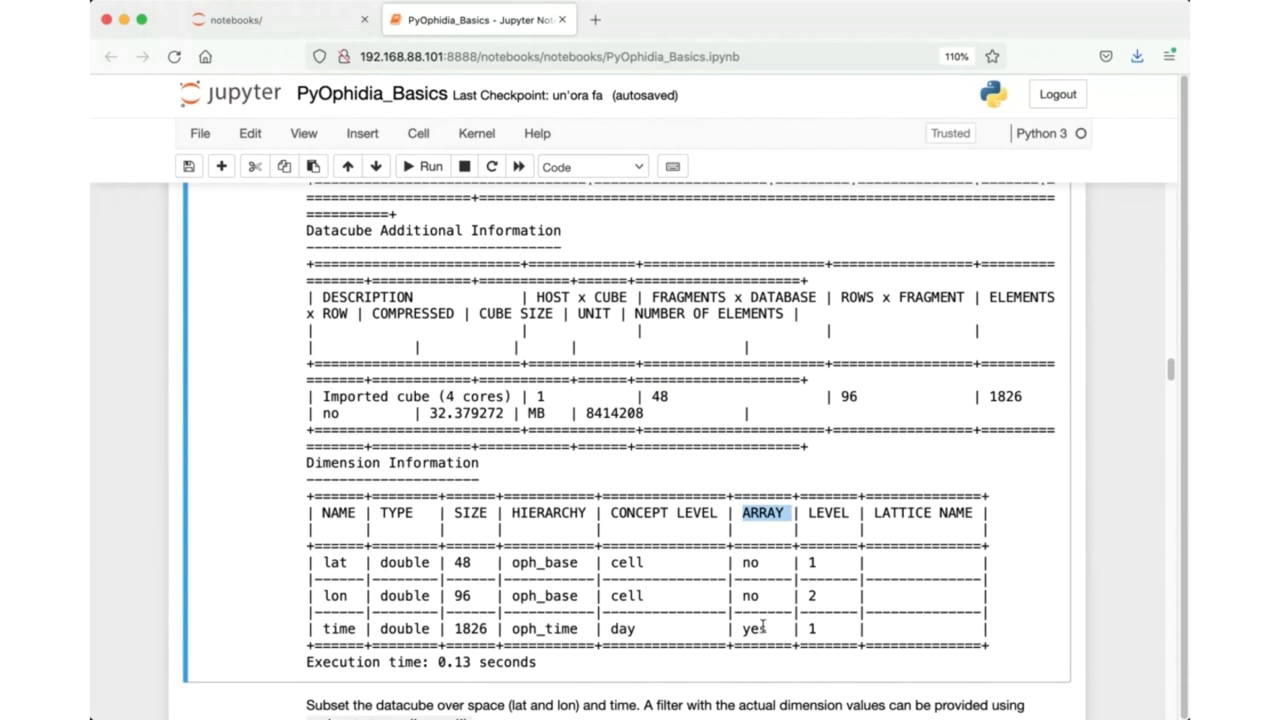
left_click_drag(767, 628, 742, 630)
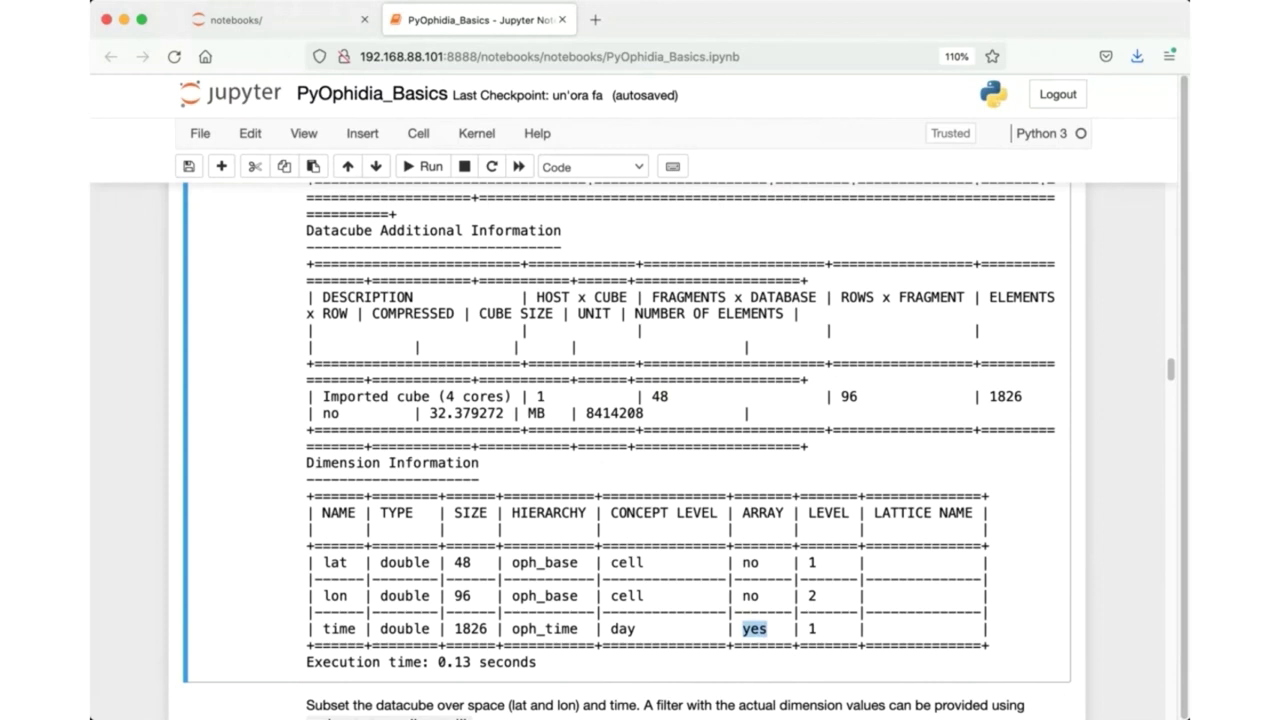
left_click(624, 628)
double_click(624, 628)
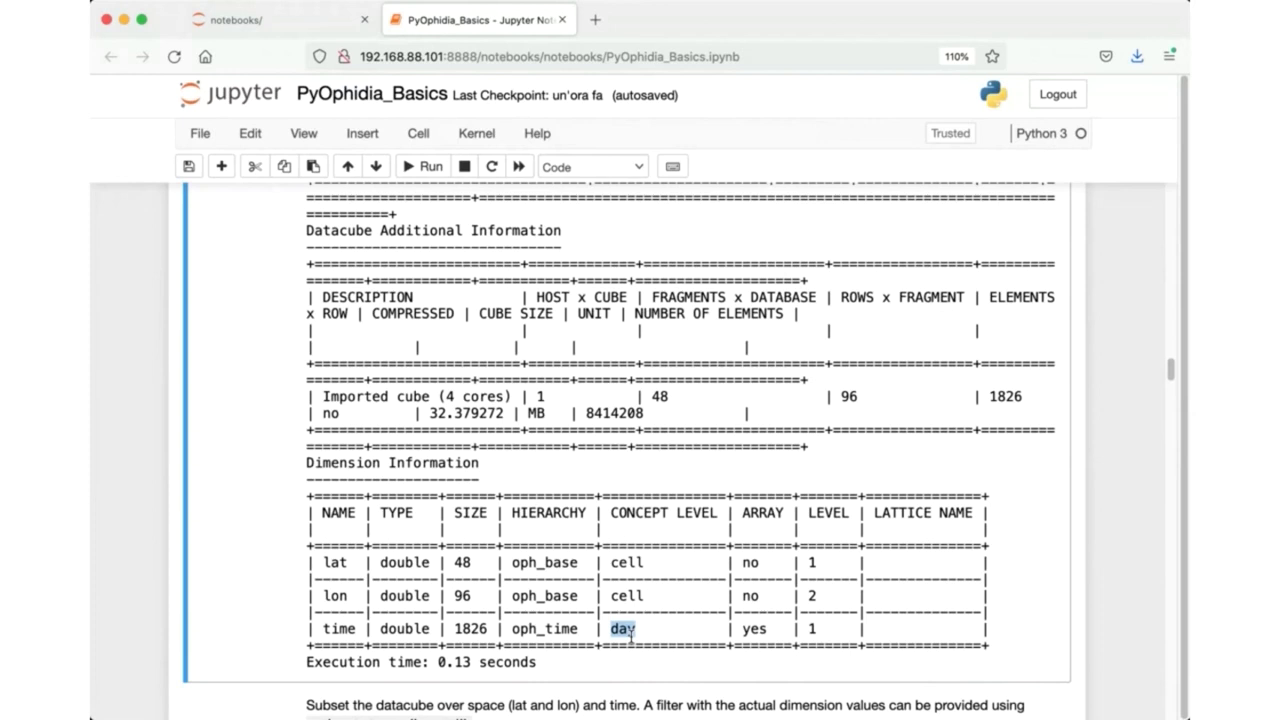
Read the instructions for subsetting over space and time and the arguments of the mycube.subset cell.
scroll(630, 634, "down", 2)
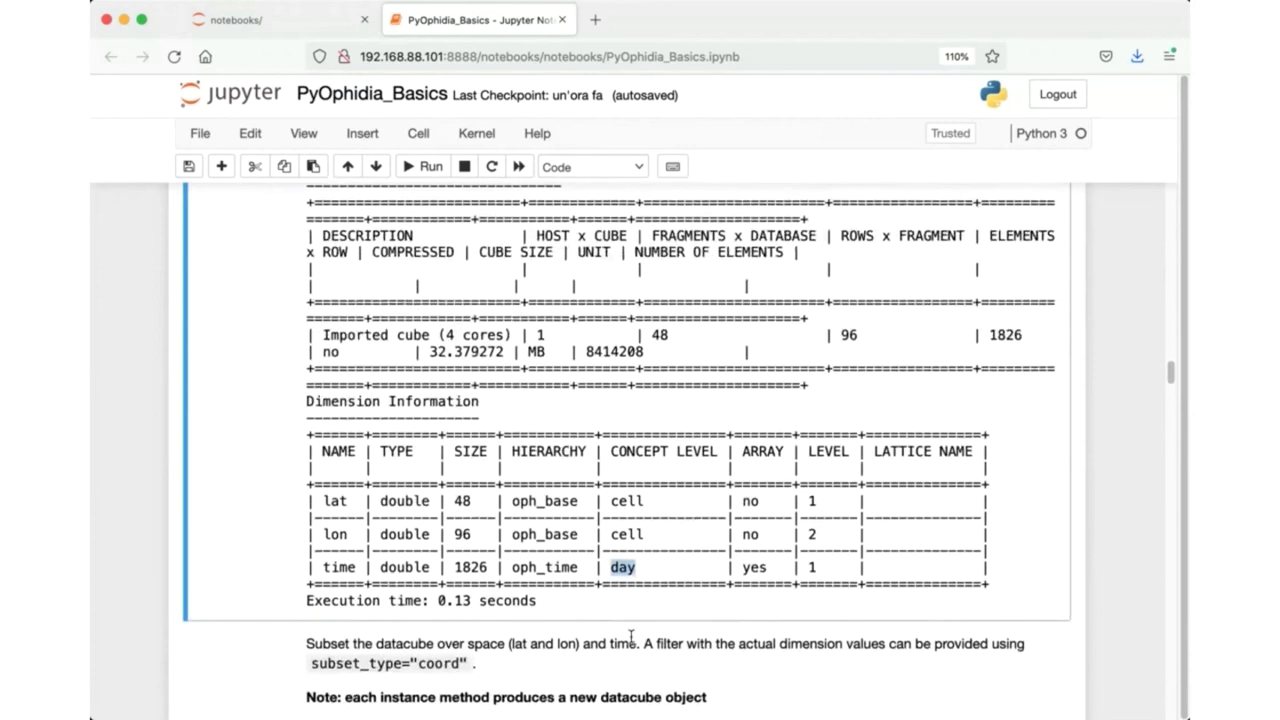
scroll(630, 636, "down", 2)
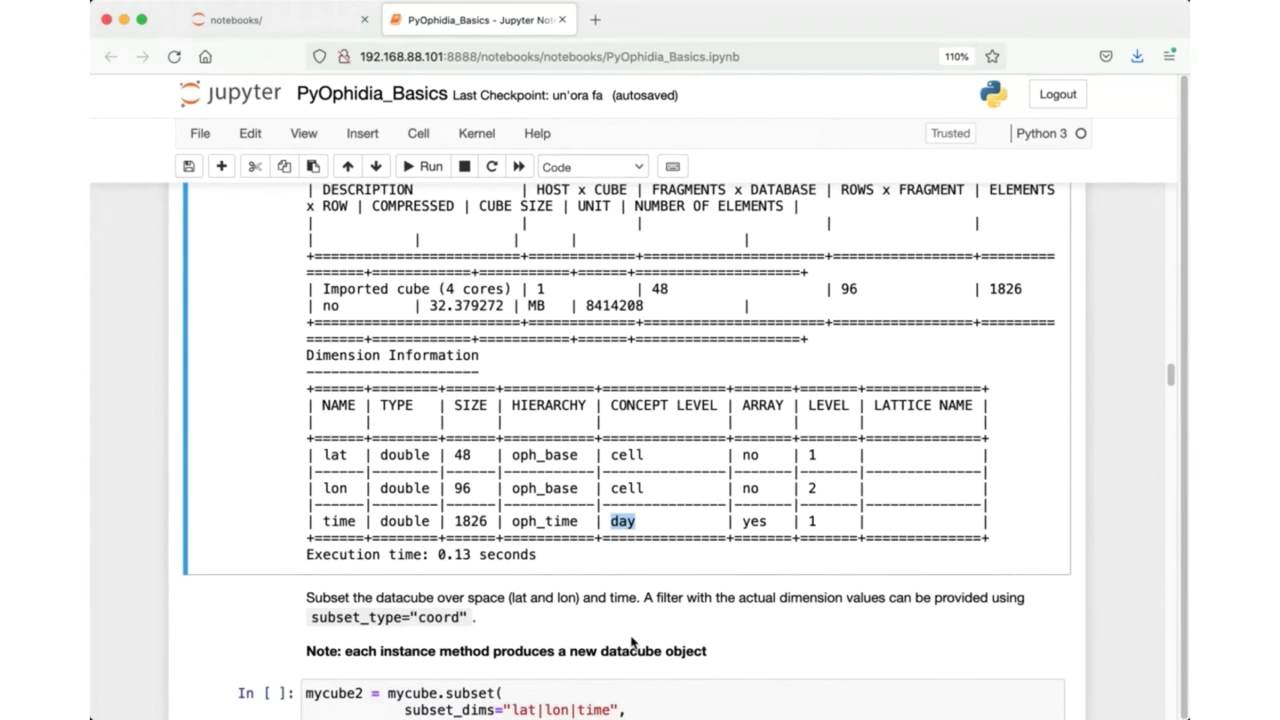
scroll(632, 642, "down", 5)
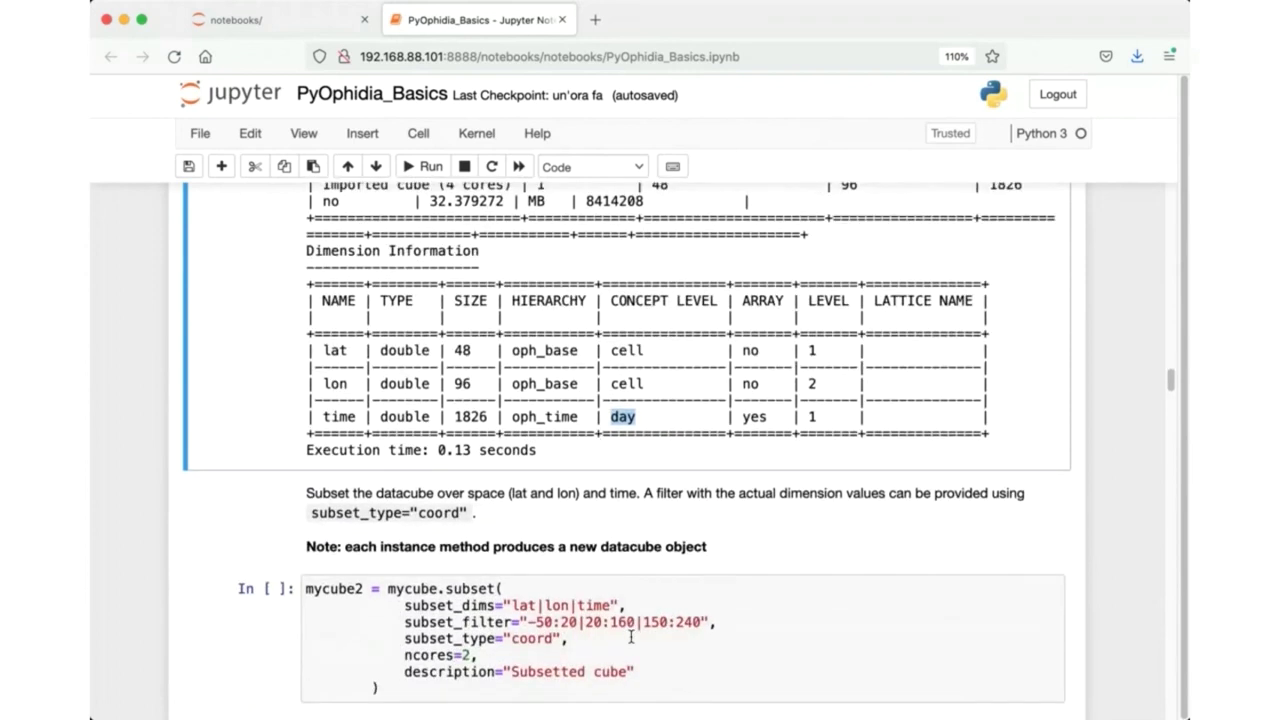
Run the mycube.subset cell to create mycube2, filtering lat, lon and time by coordinates with -50:20|20:160|150:240.
left_click(628, 613)
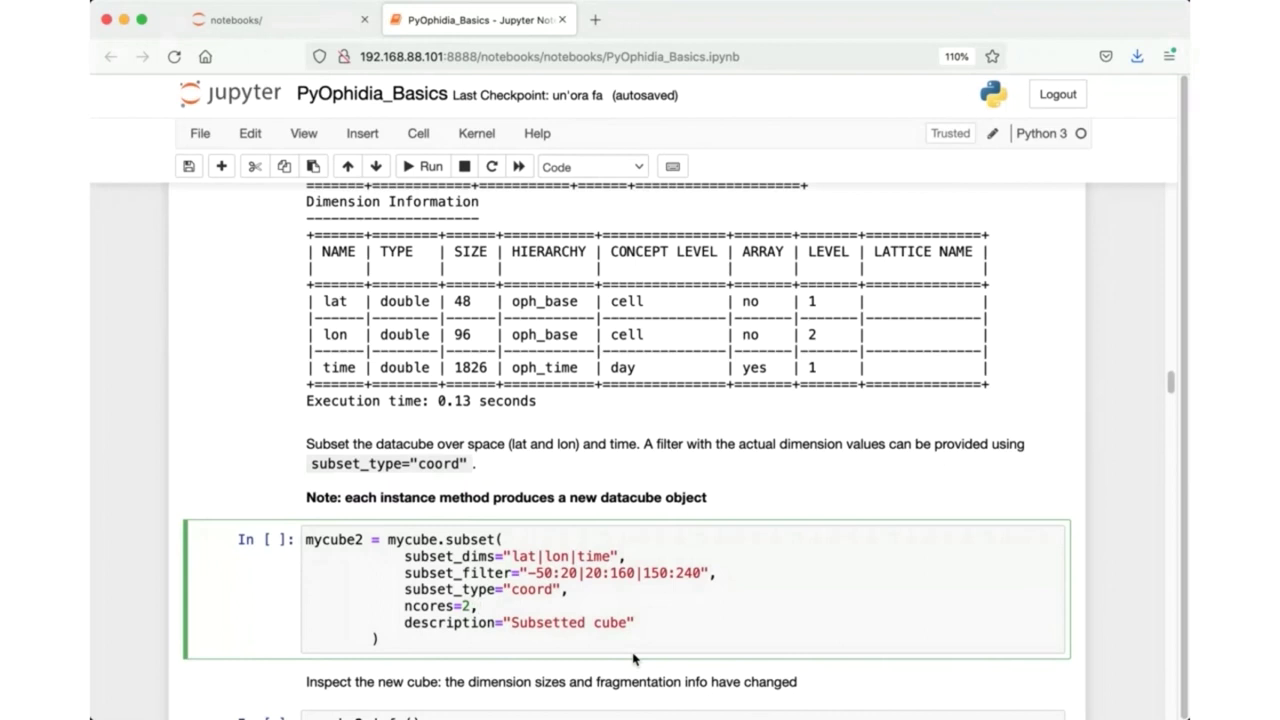
scroll(738, 578, "down", 1)
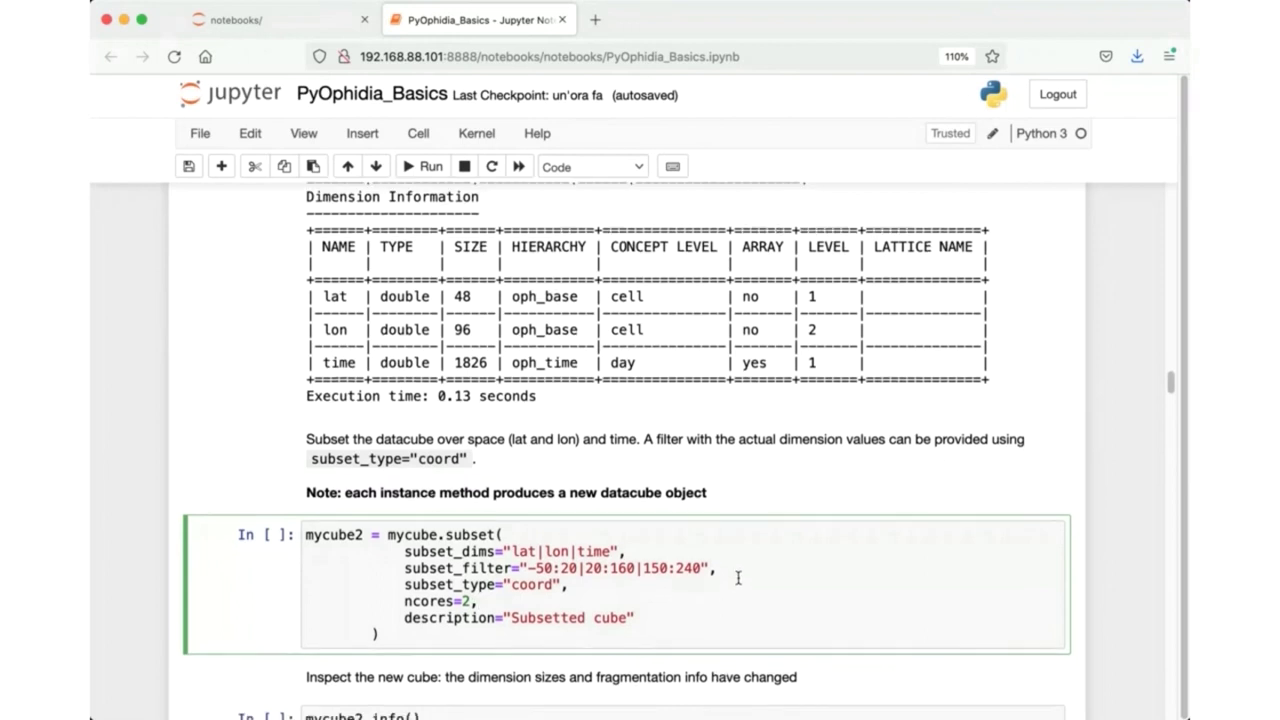
scroll(738, 578, "down", 3)
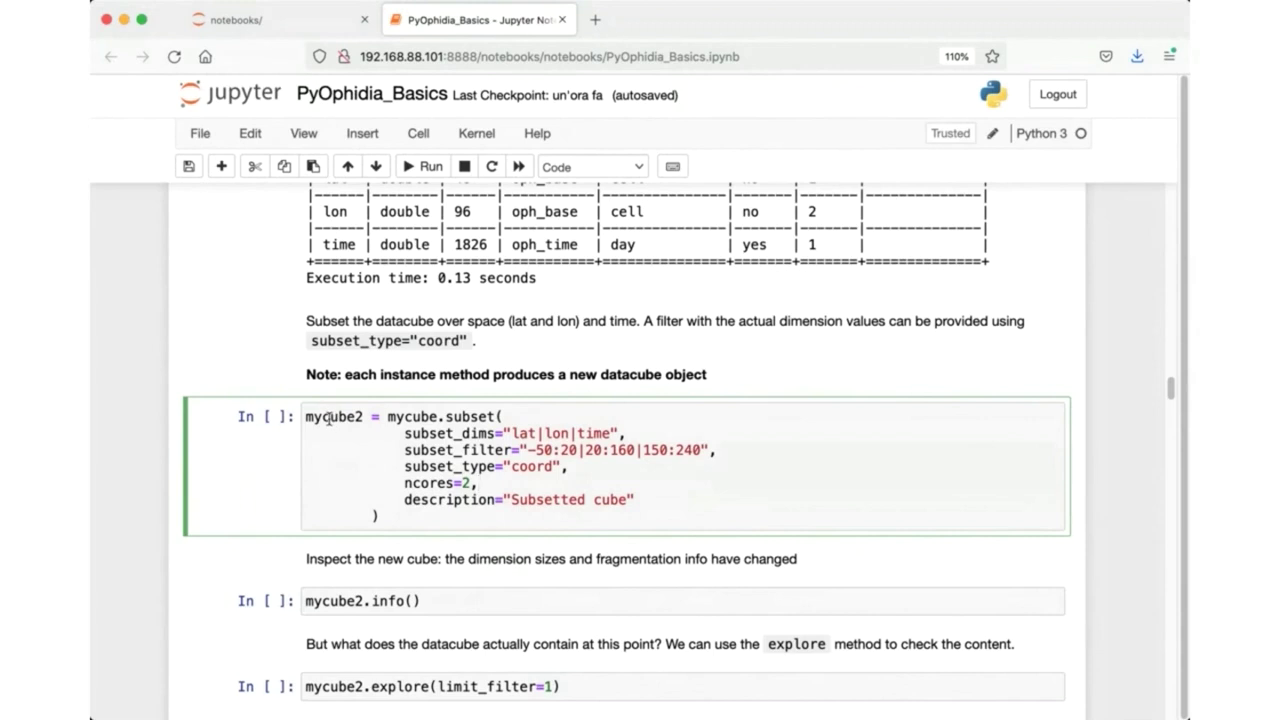
double_click(413, 416)
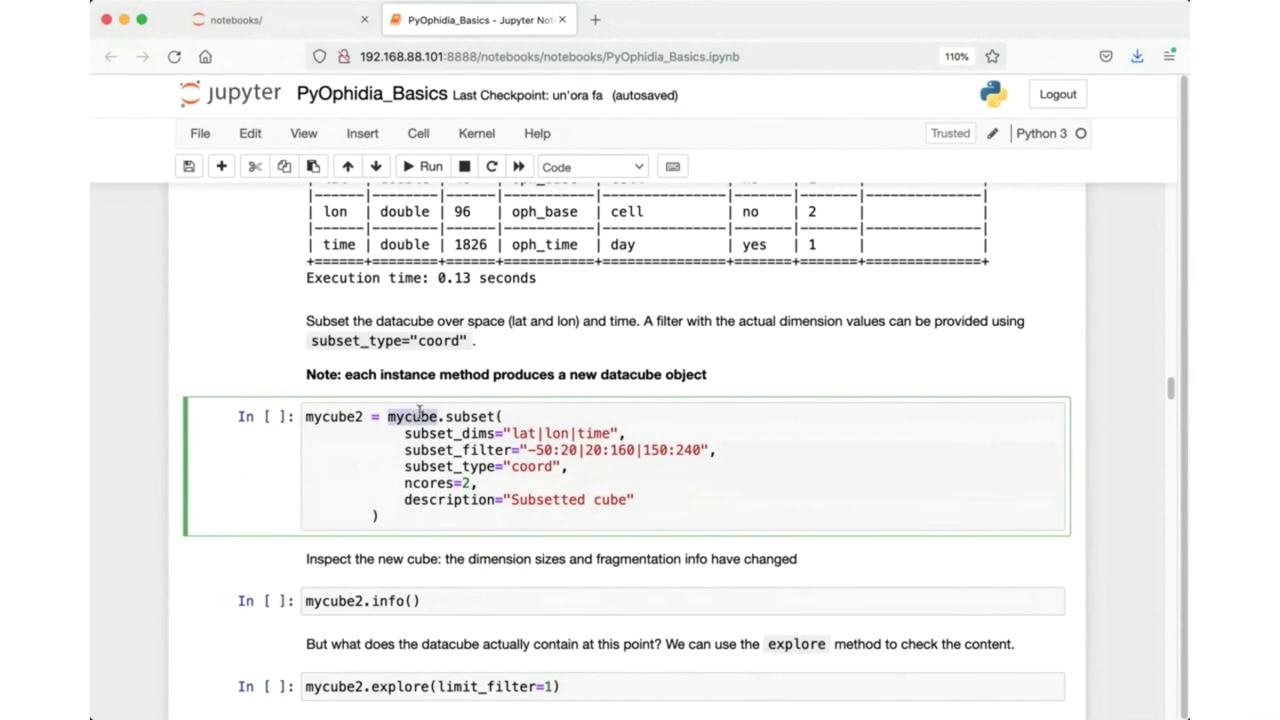
left_click(443, 417)
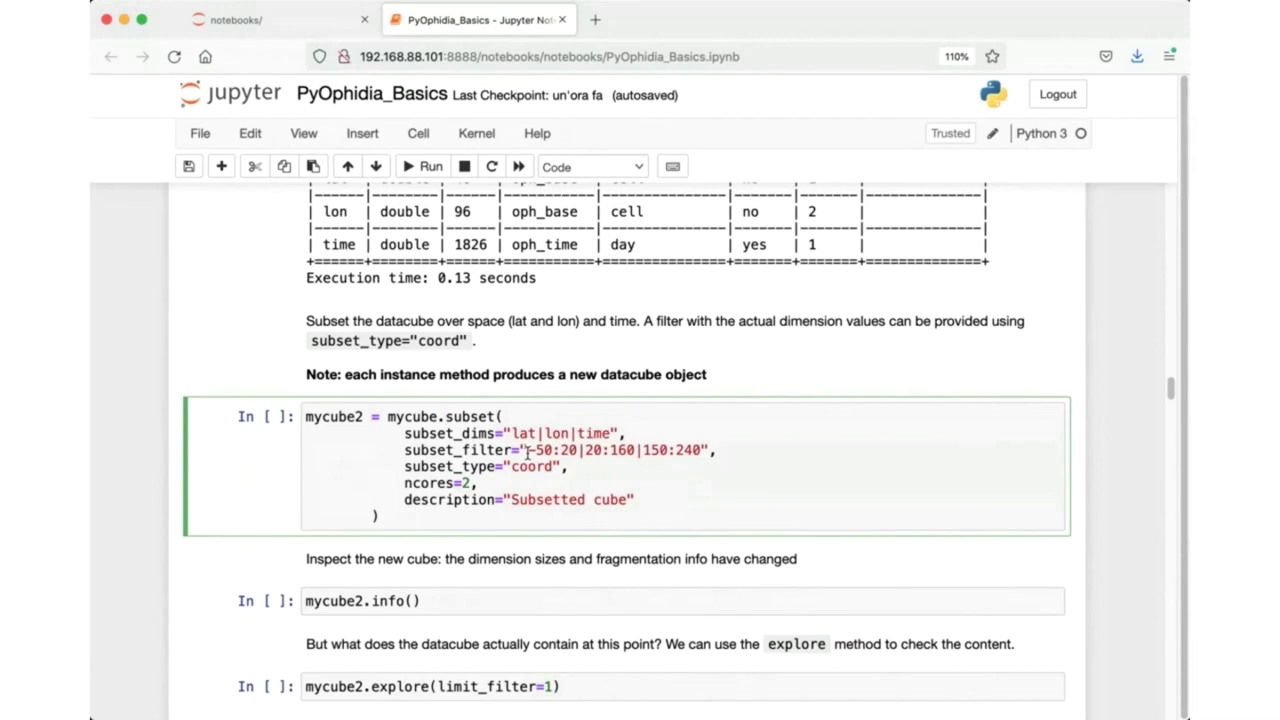
double_click(517, 469)
left_click(410, 167)
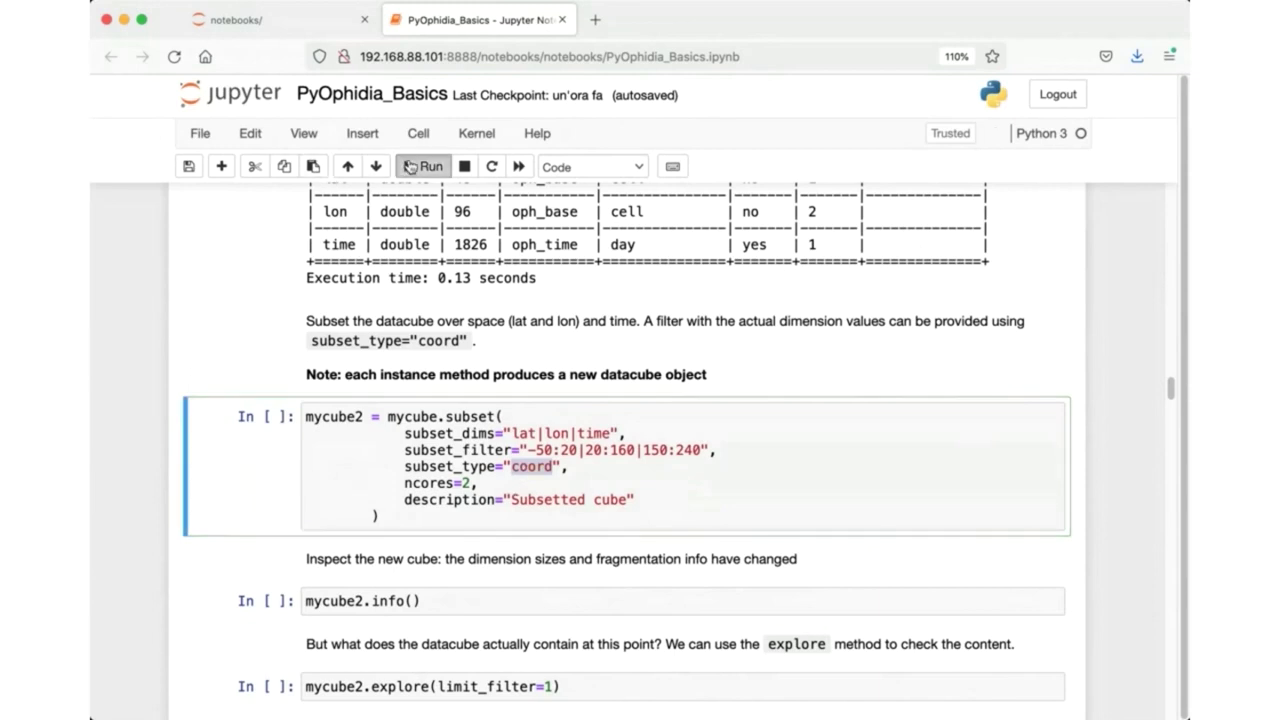
left_click(410, 167)
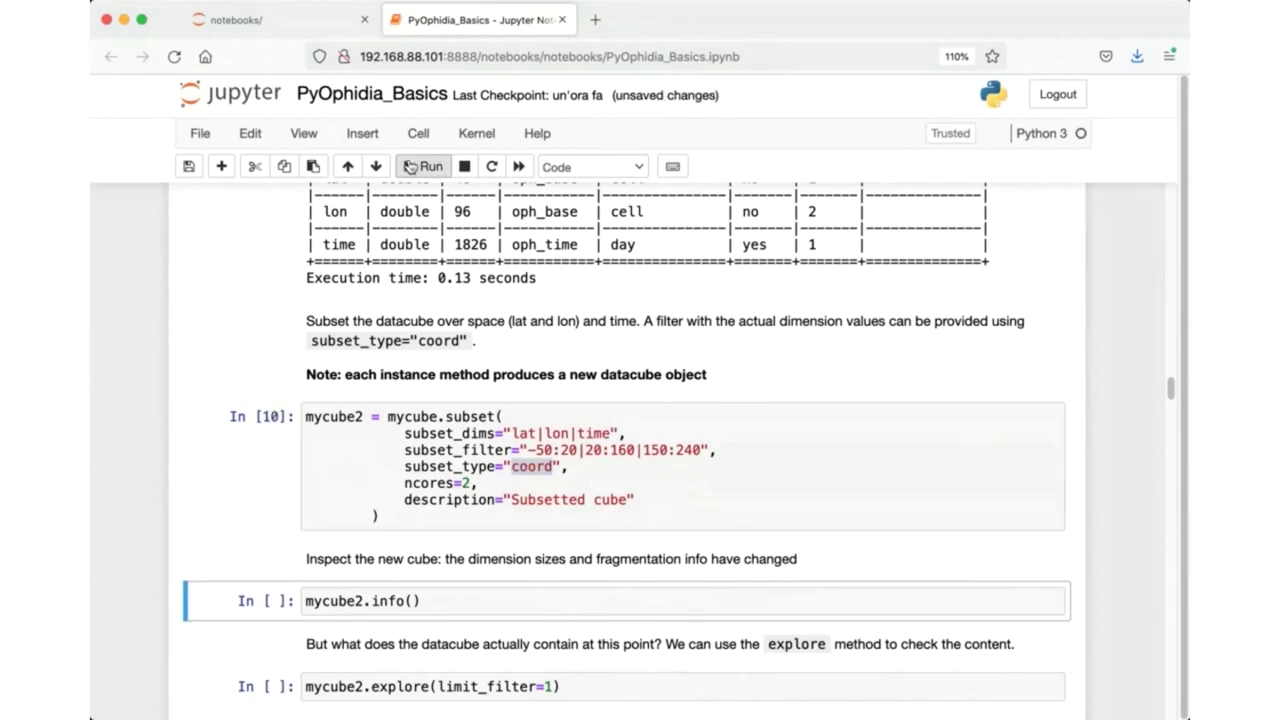
Run the mycube2.info() cell and highlight the subsetted cube's size in the Datacube Additional Information table.
scroll(437, 656, "down", 1)
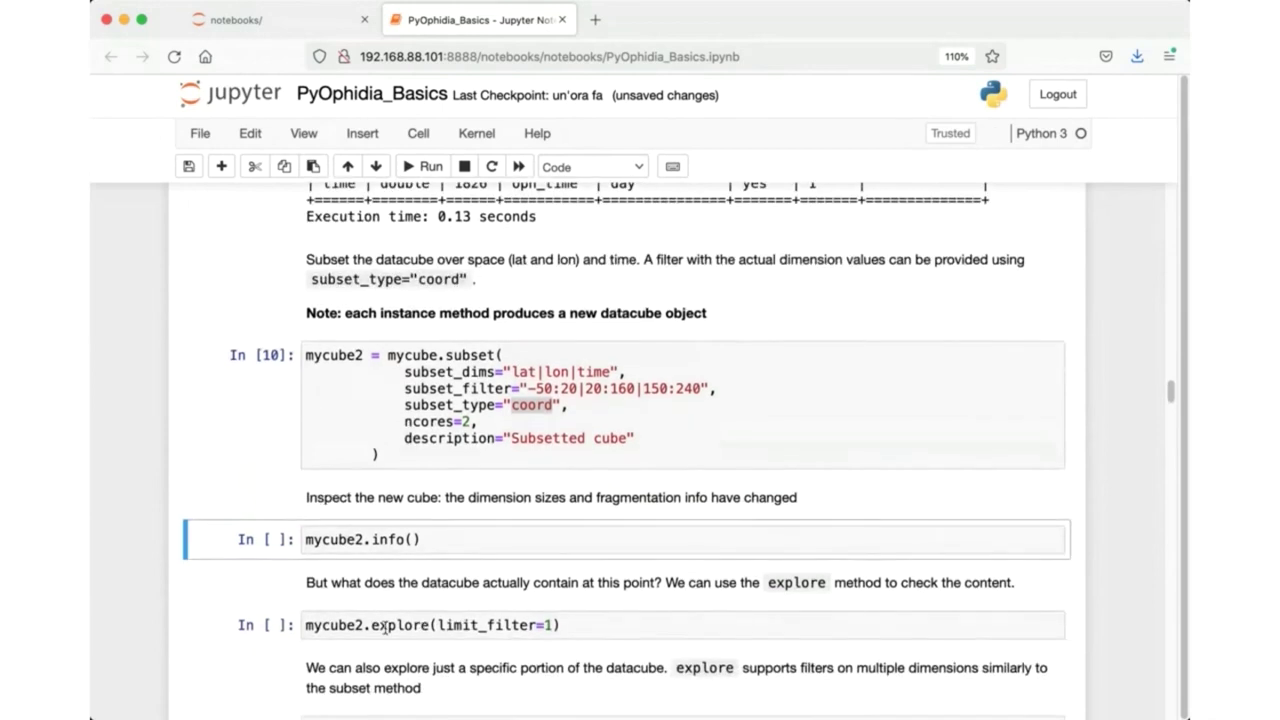
left_click(427, 167)
scroll(427, 548, "down", 4)
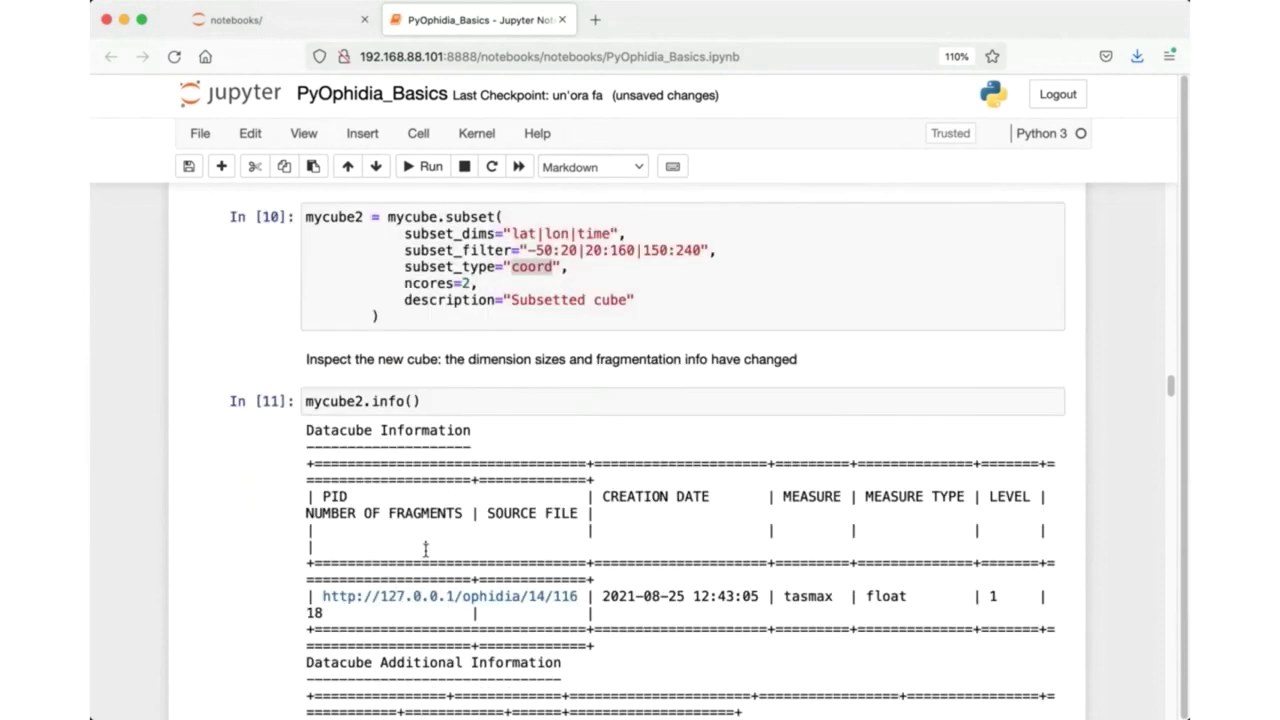
scroll(425, 550, "down", 8)
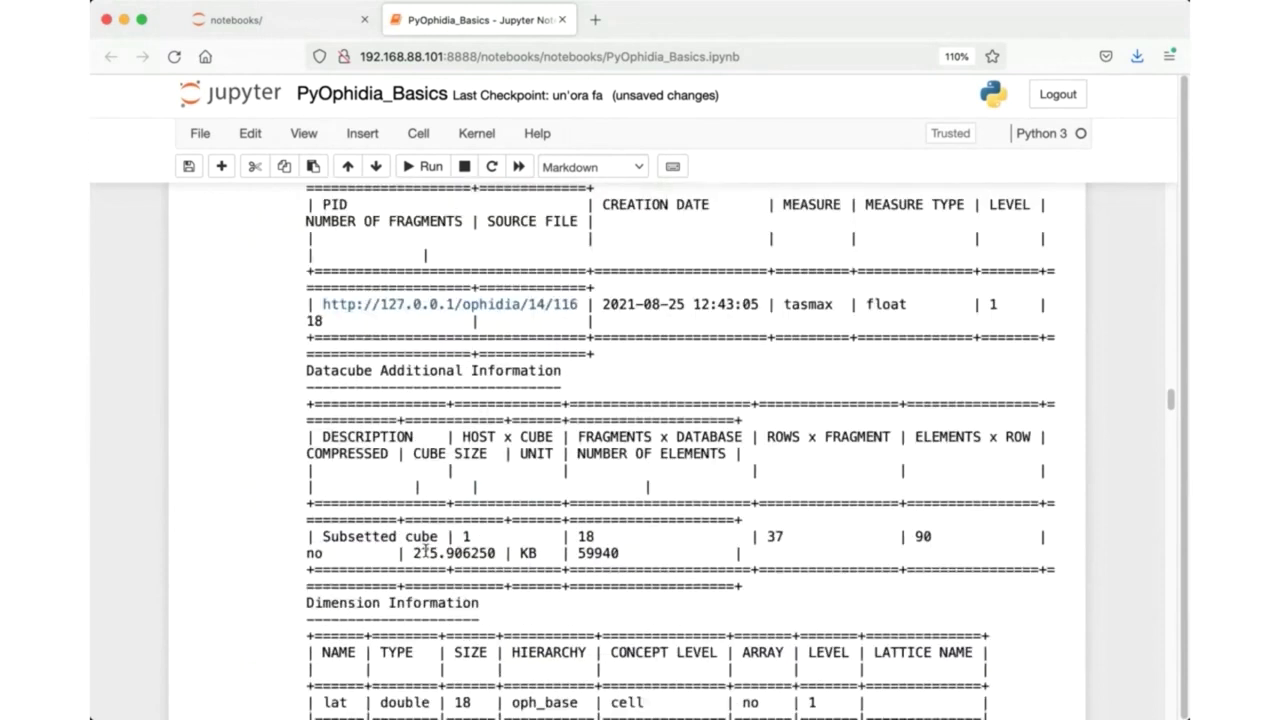
scroll(425, 548, "down", 2)
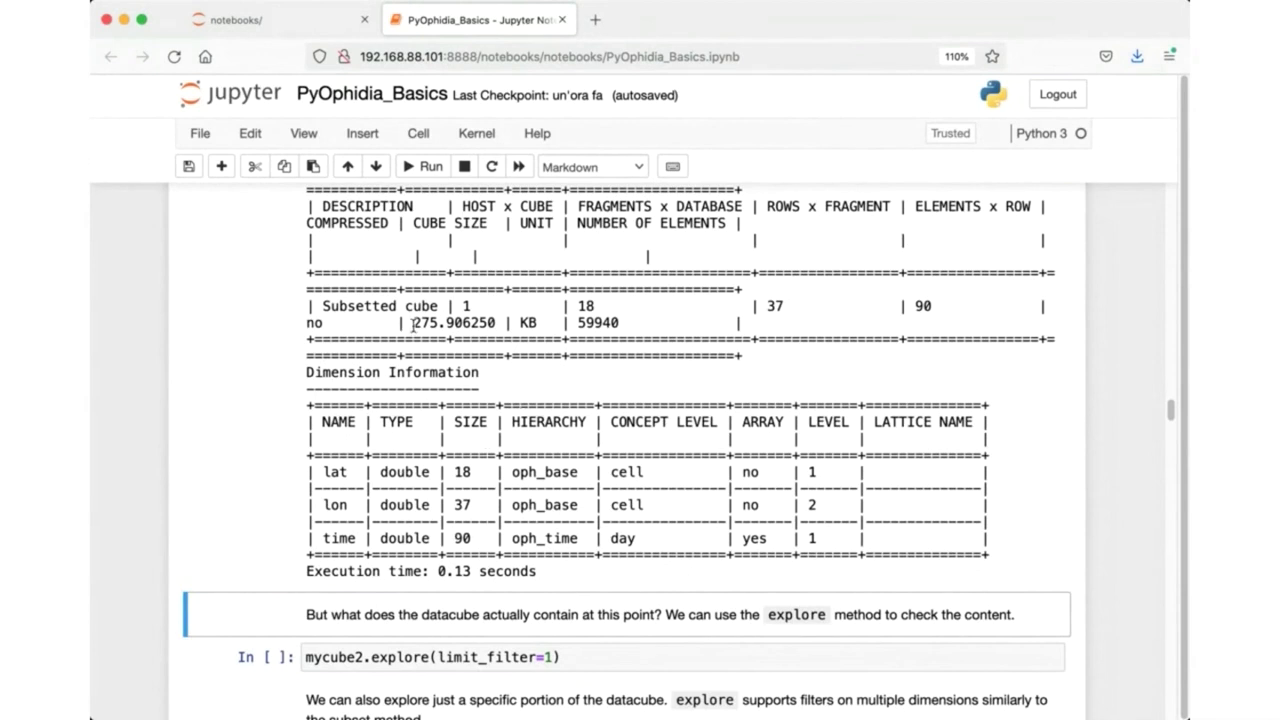
left_click_drag(412, 325, 494, 324)
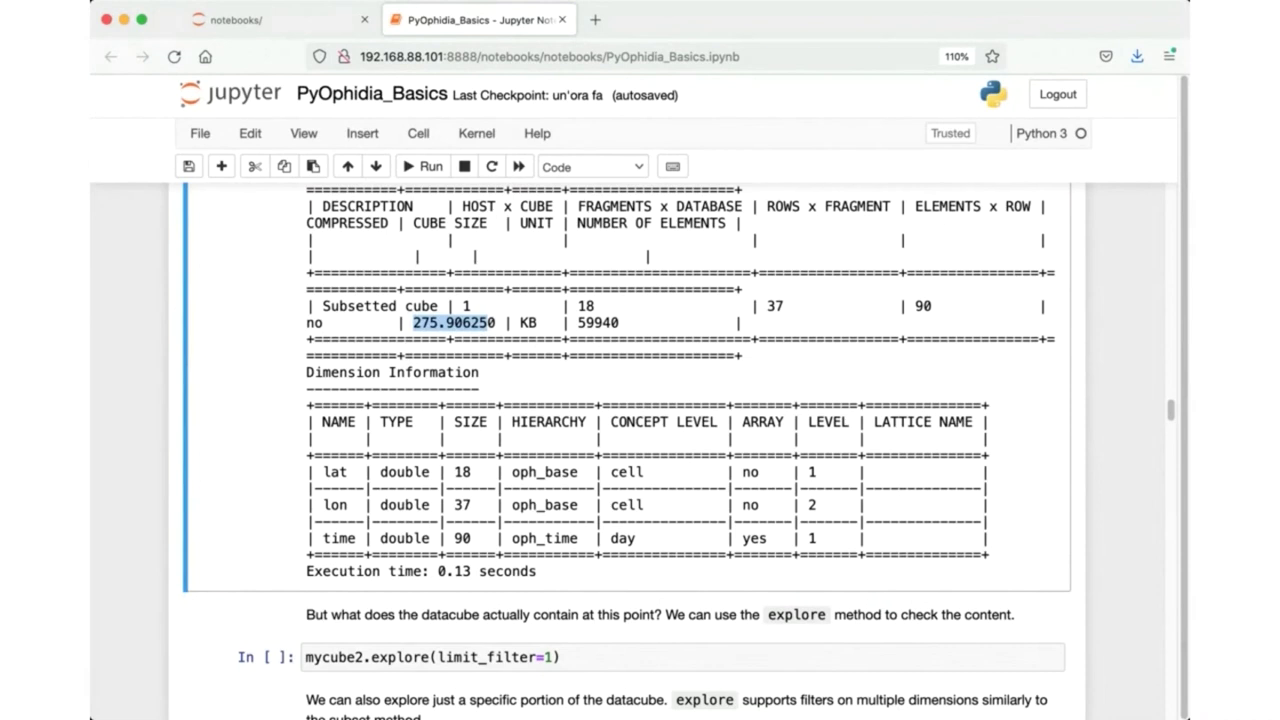
Run the mycube2.explore cell with limit_filter=1 to check the subsetted datacube's content.
scroll(632, 657, "down", 5)
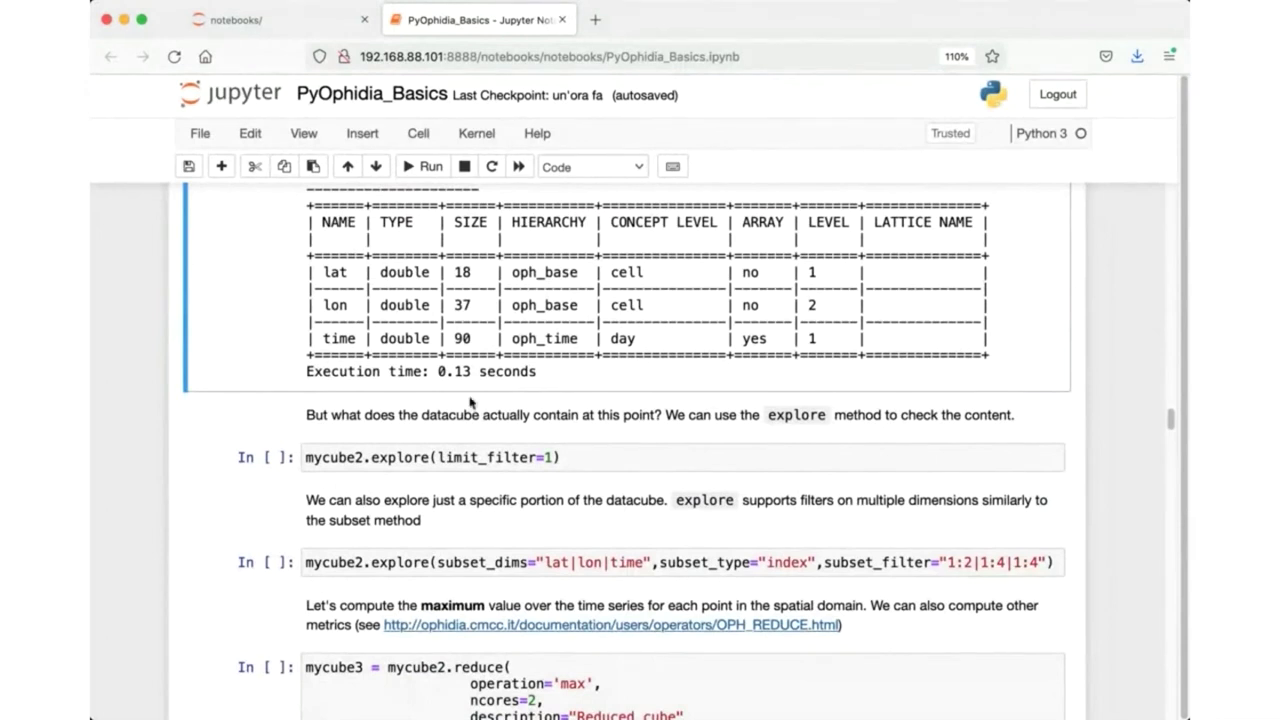
left_click(446, 460)
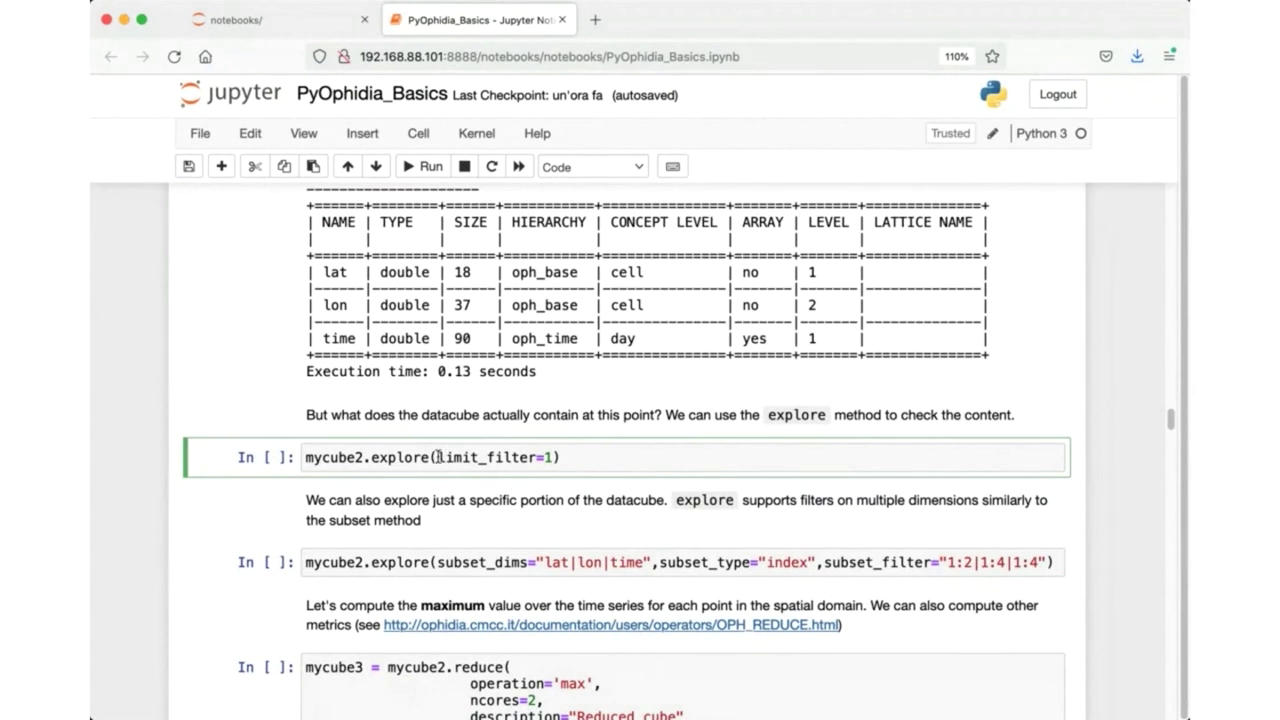
left_click(424, 166)
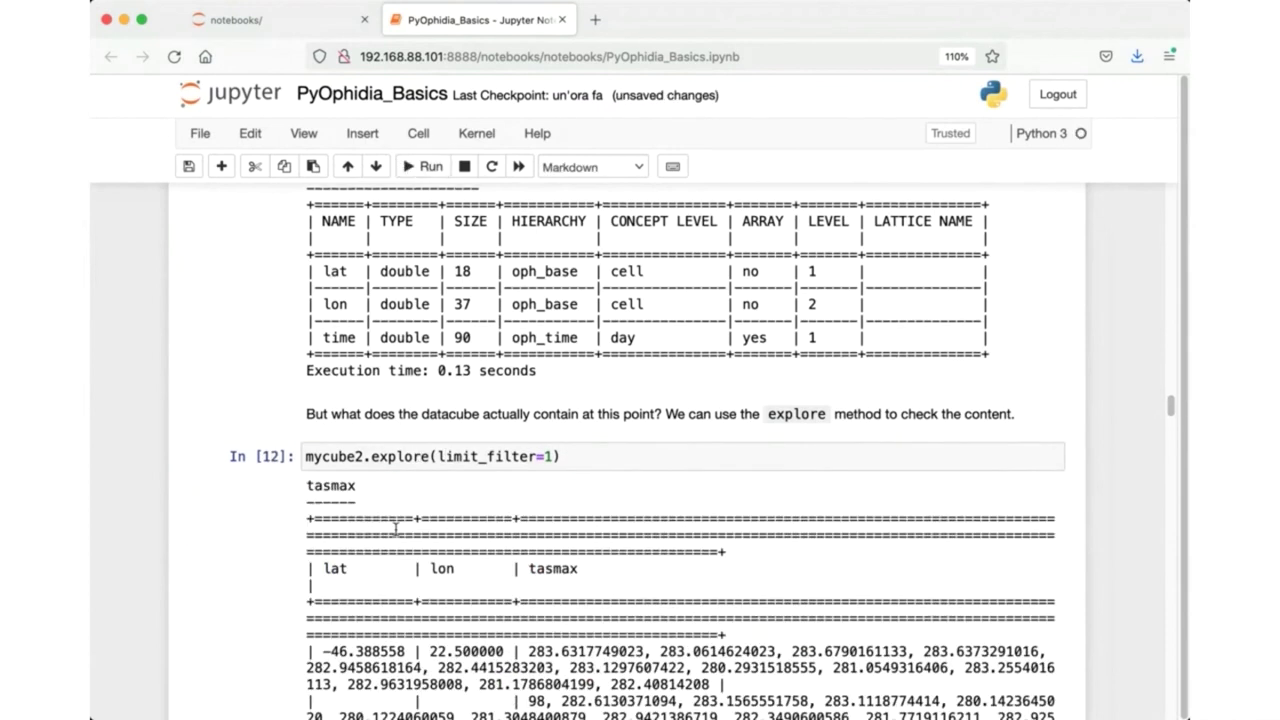
Examine the tasmax time series and summary in the explore output, highlighting the row's longitude value.
scroll(395, 528, "down", 5)
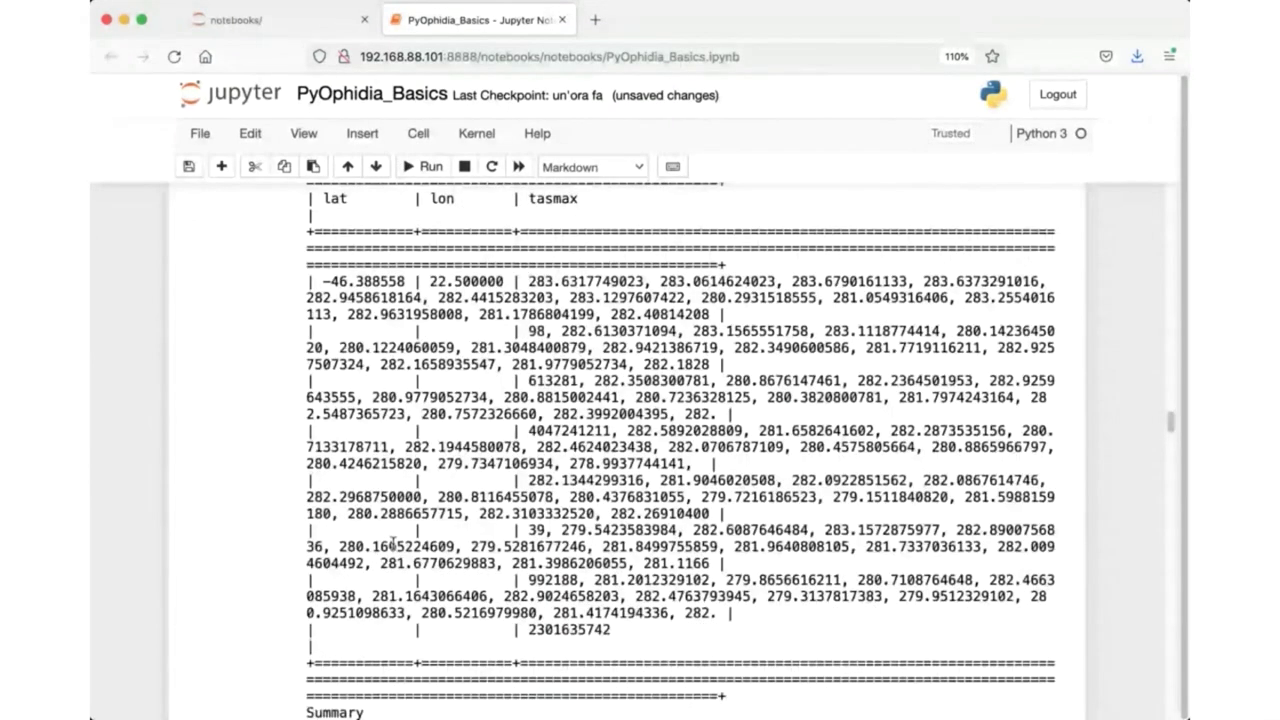
scroll(393, 543, "up", 2)
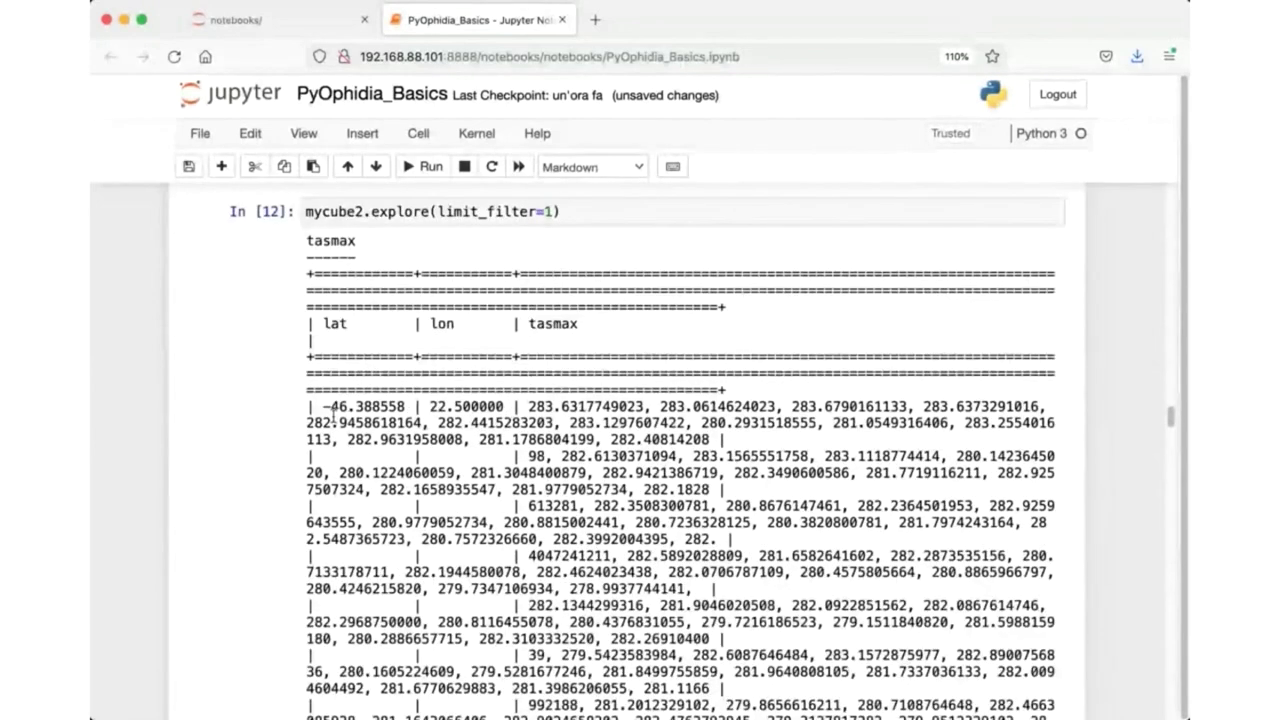
left_click_drag(322, 407, 503, 407)
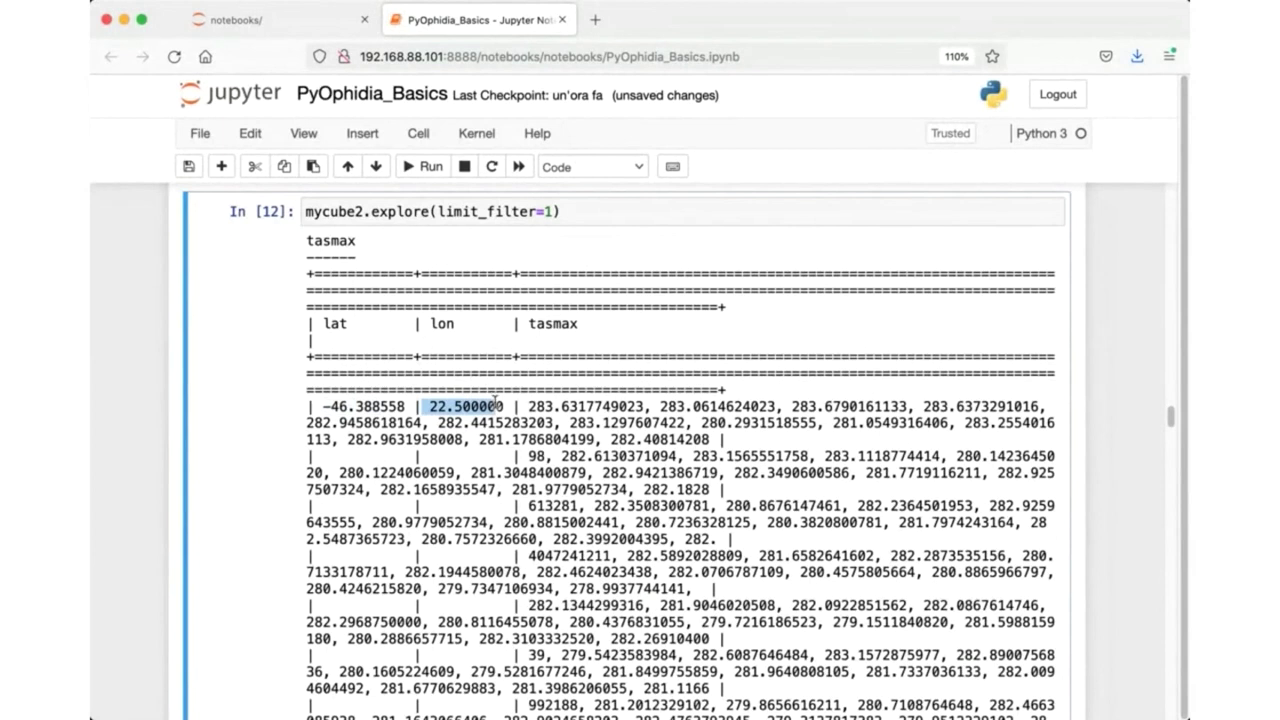
scroll(650, 554, "down", 1)
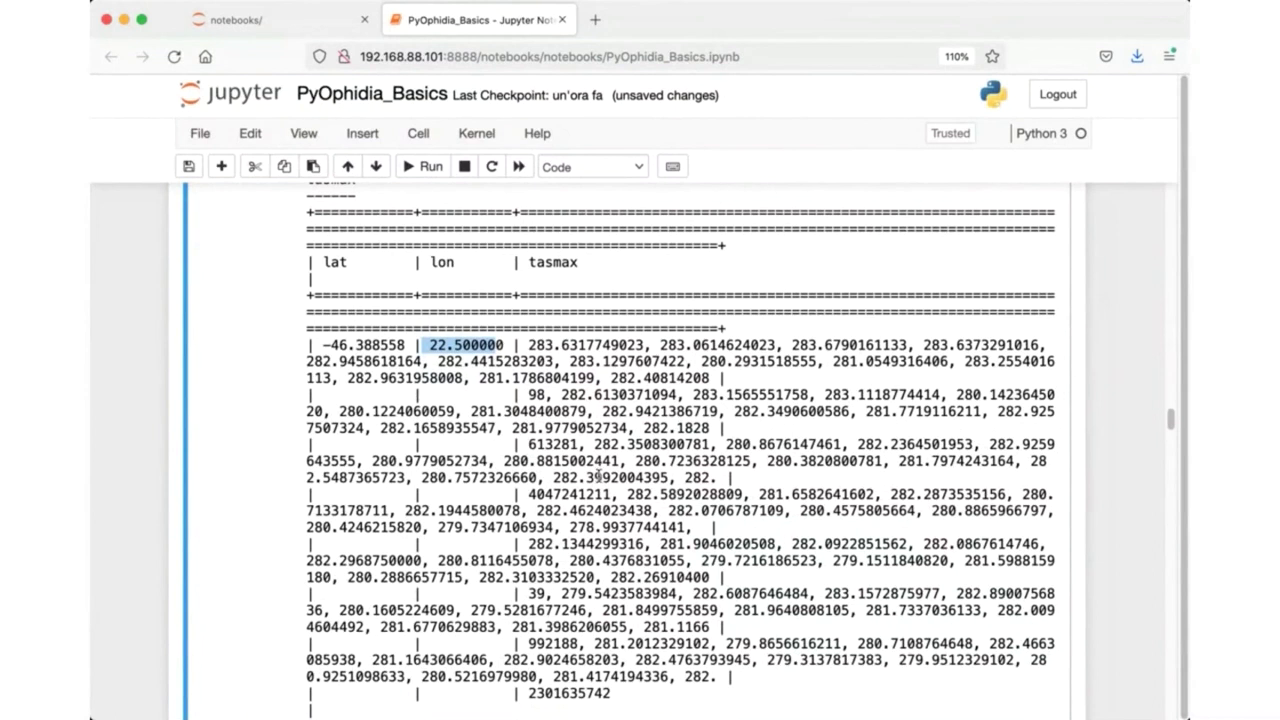
scroll(598, 477, "up", 1)
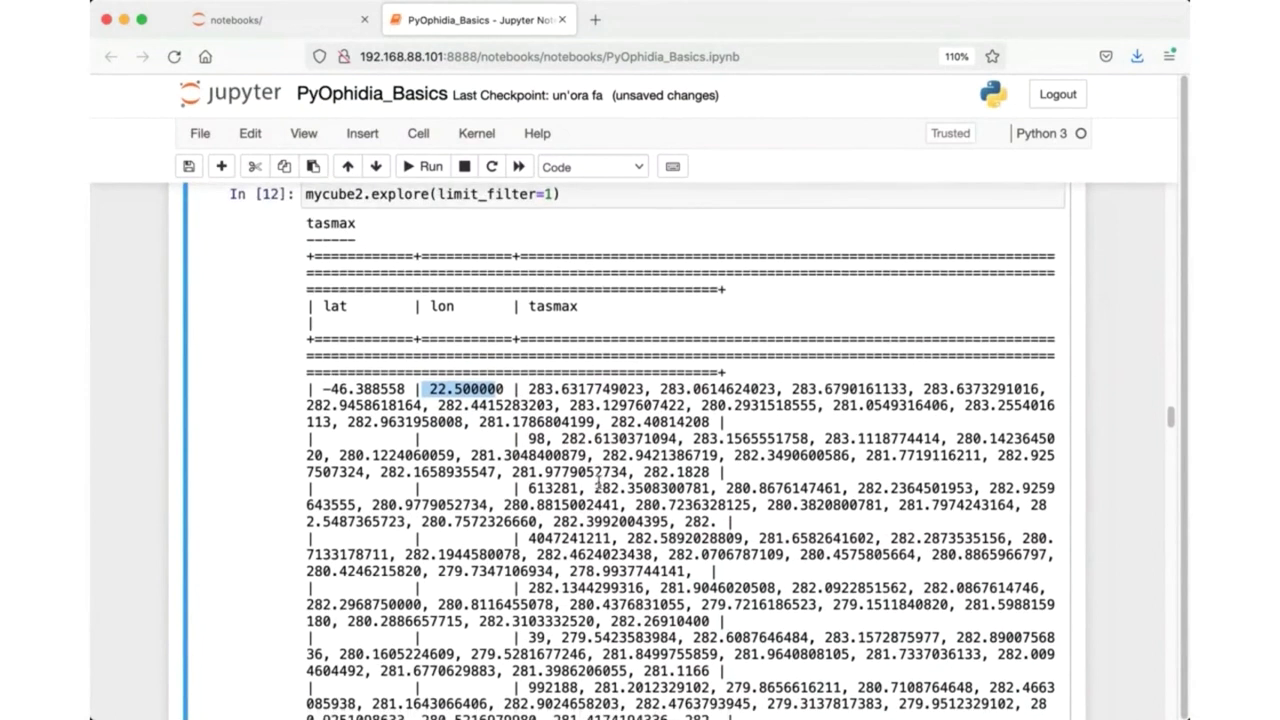
scroll(598, 477, "down", 3)
scroll(598, 484, "down", 5)
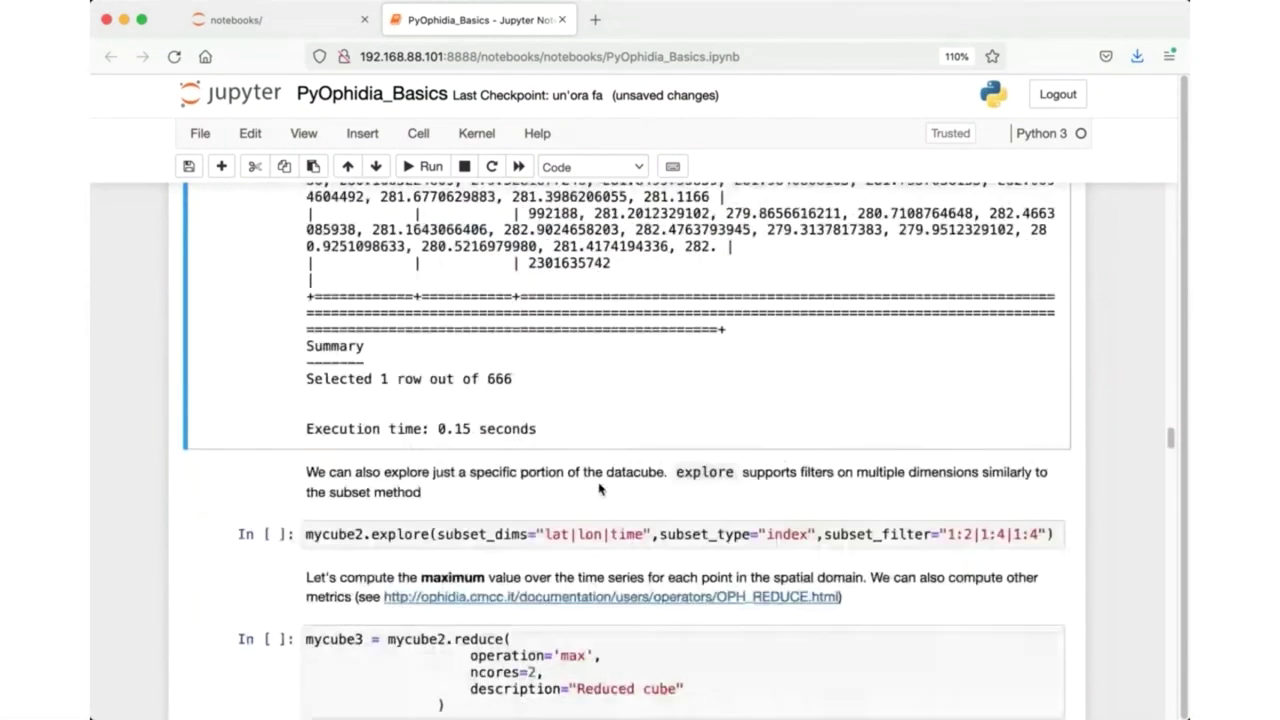
Run the mycube2.explore cell that filters lat, lon and time by index with 1:2|1:4|1:4.
scroll(600, 489, "down", 1)
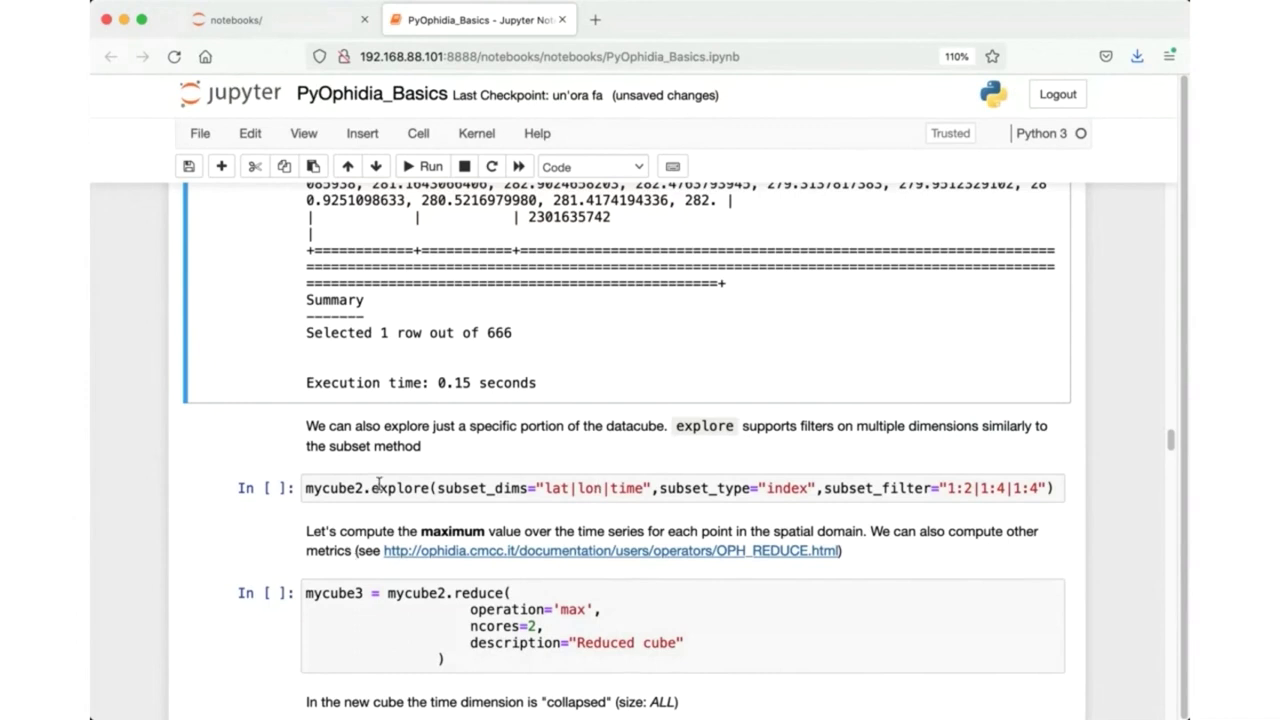
left_click(440, 487)
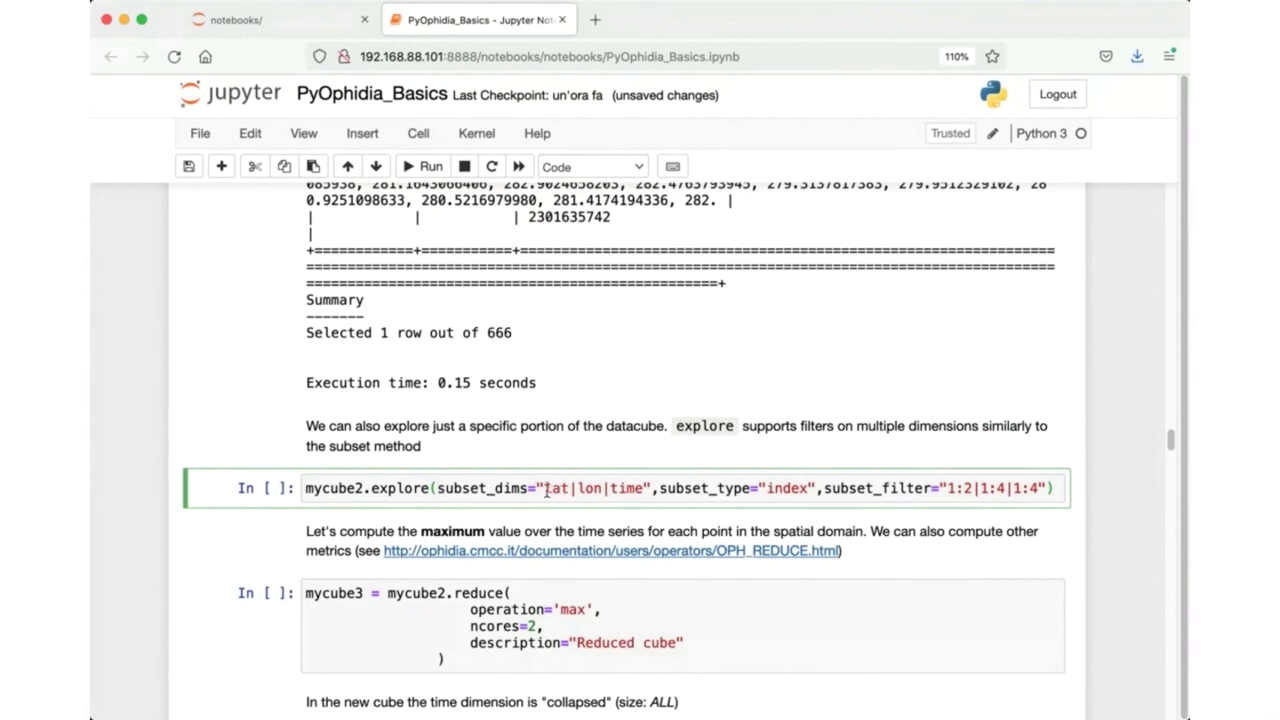
left_click_drag(545, 490, 646, 490)
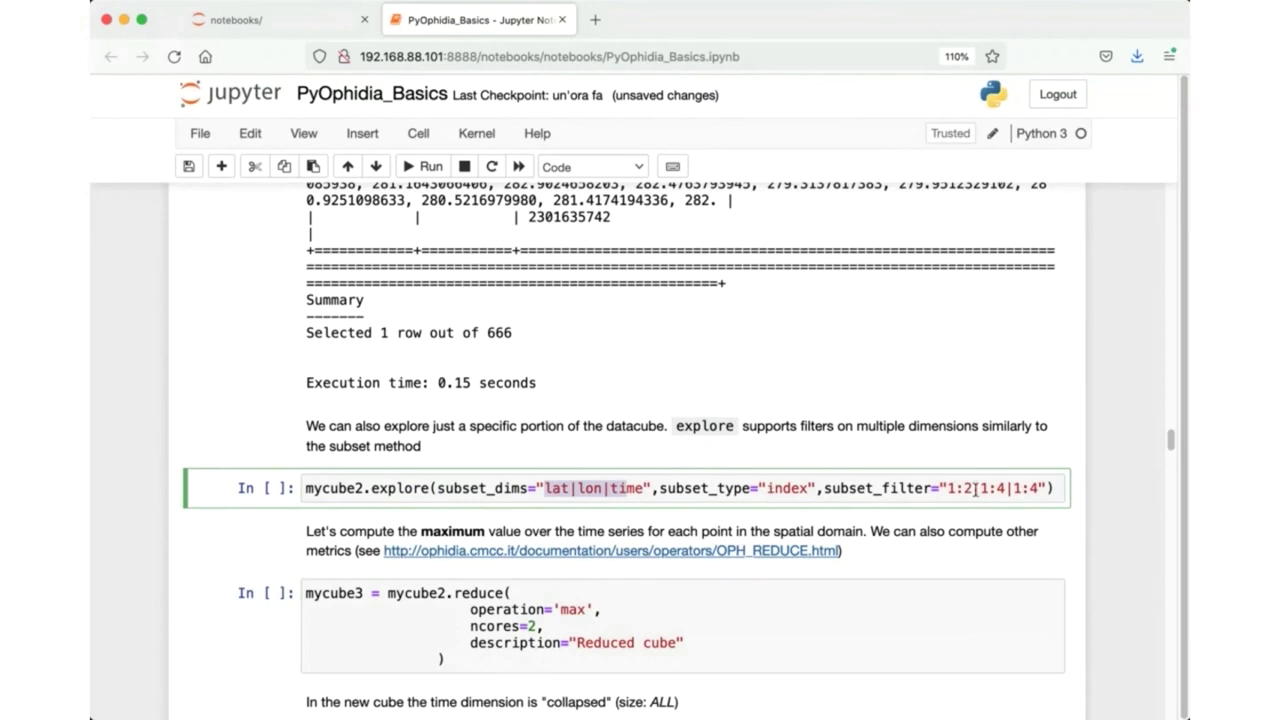
left_click_drag(948, 488, 1034, 486)
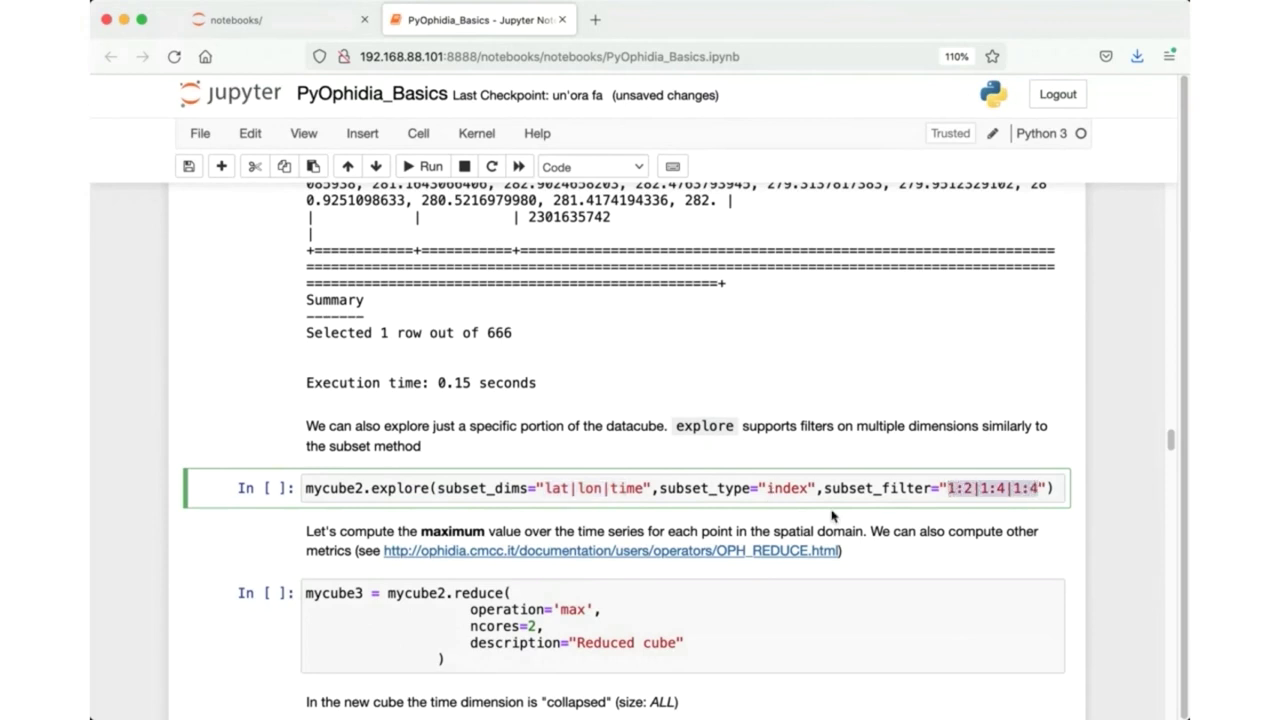
left_click(800, 490)
left_click_drag(944, 490, 981, 494)
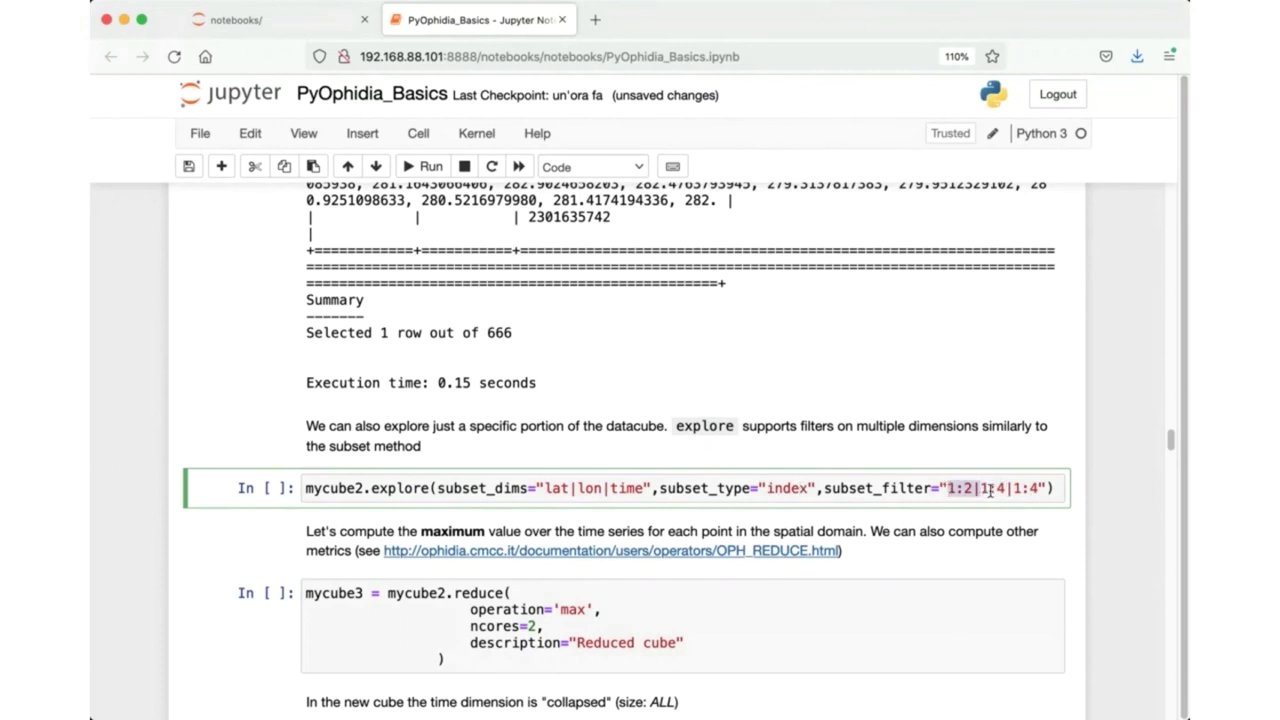
left_click(454, 166)
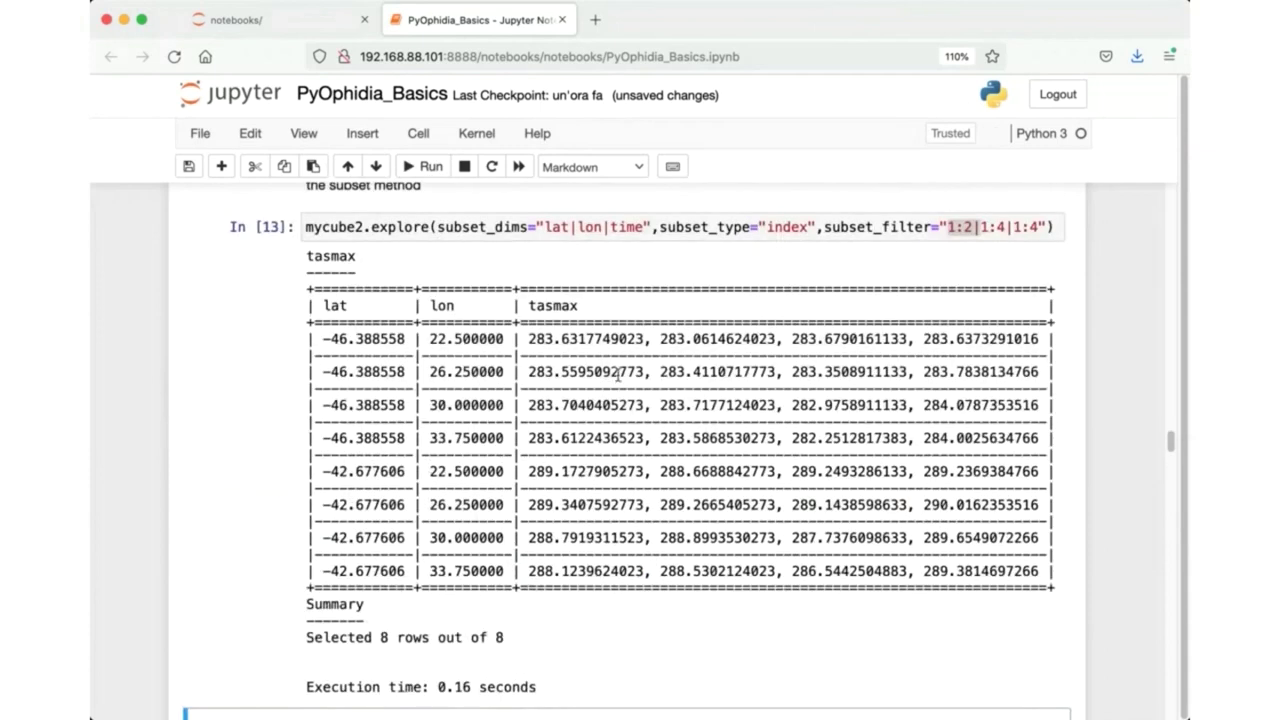
Examine the lat, lon and tasmax rows and the summary in the filtered explore output.
scroll(463, 486, "down", 2)
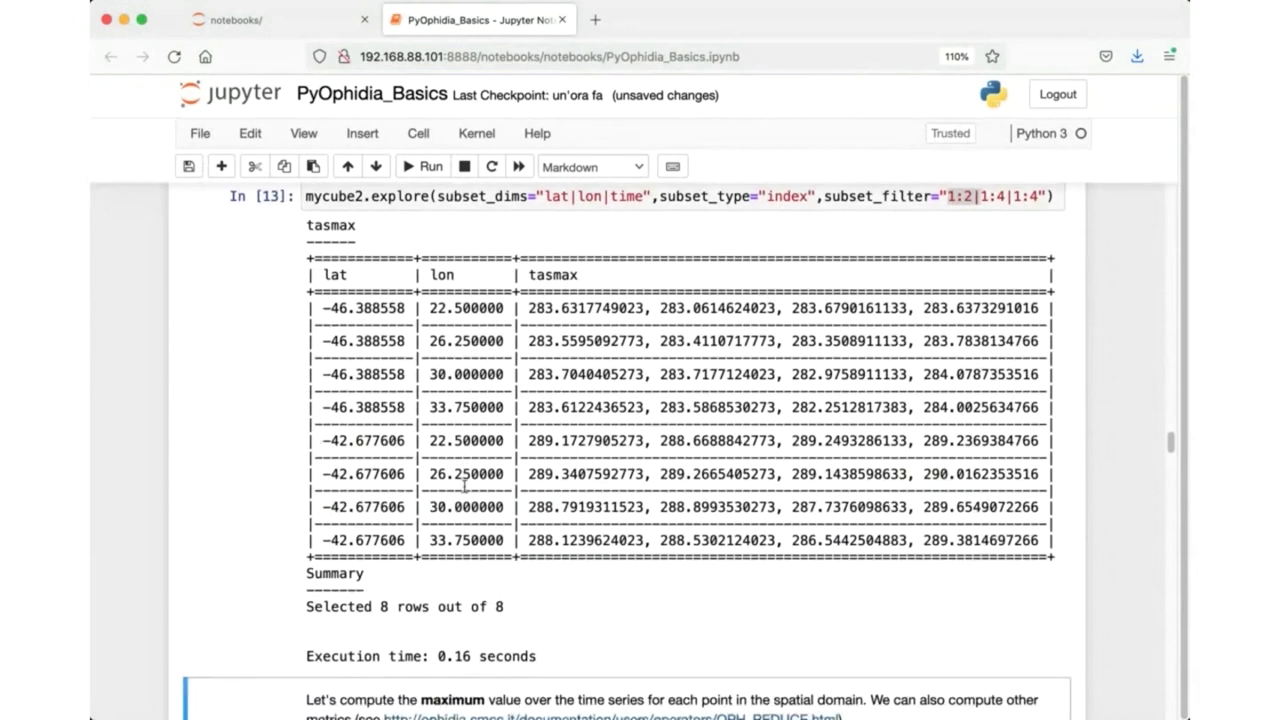
scroll(441, 516, "down", 3)
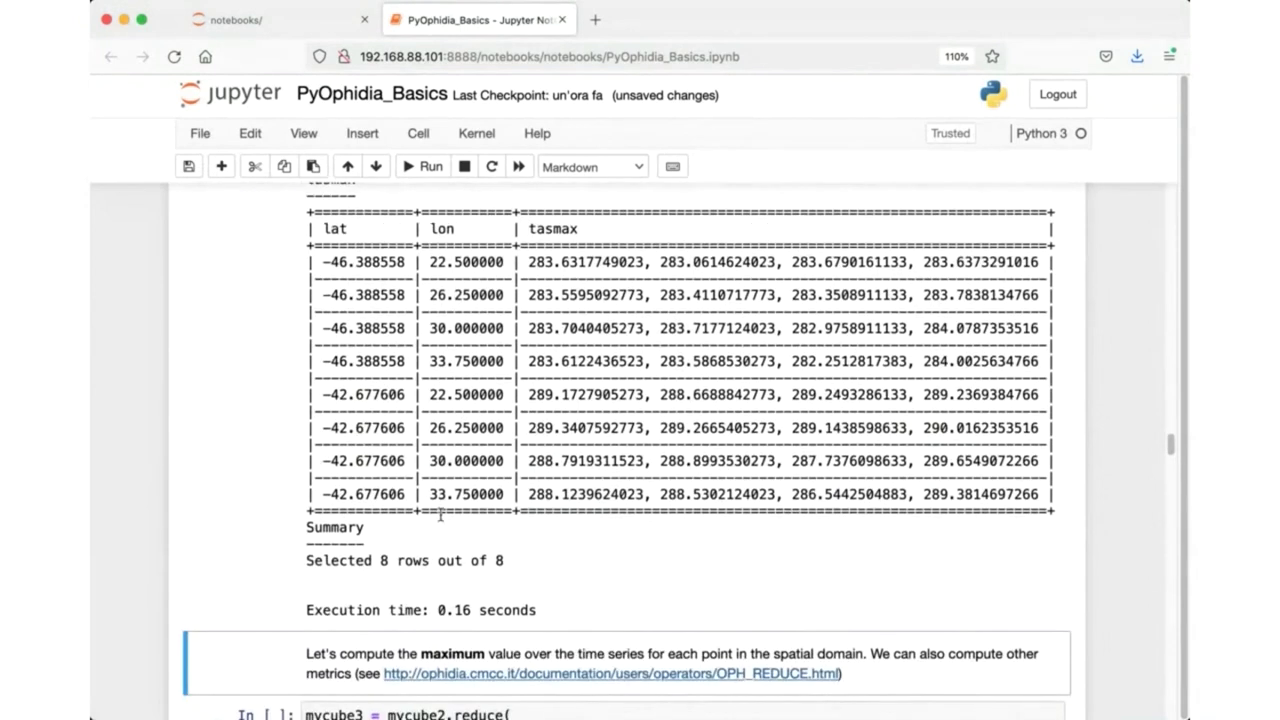
scroll(440, 516, "down", 3)
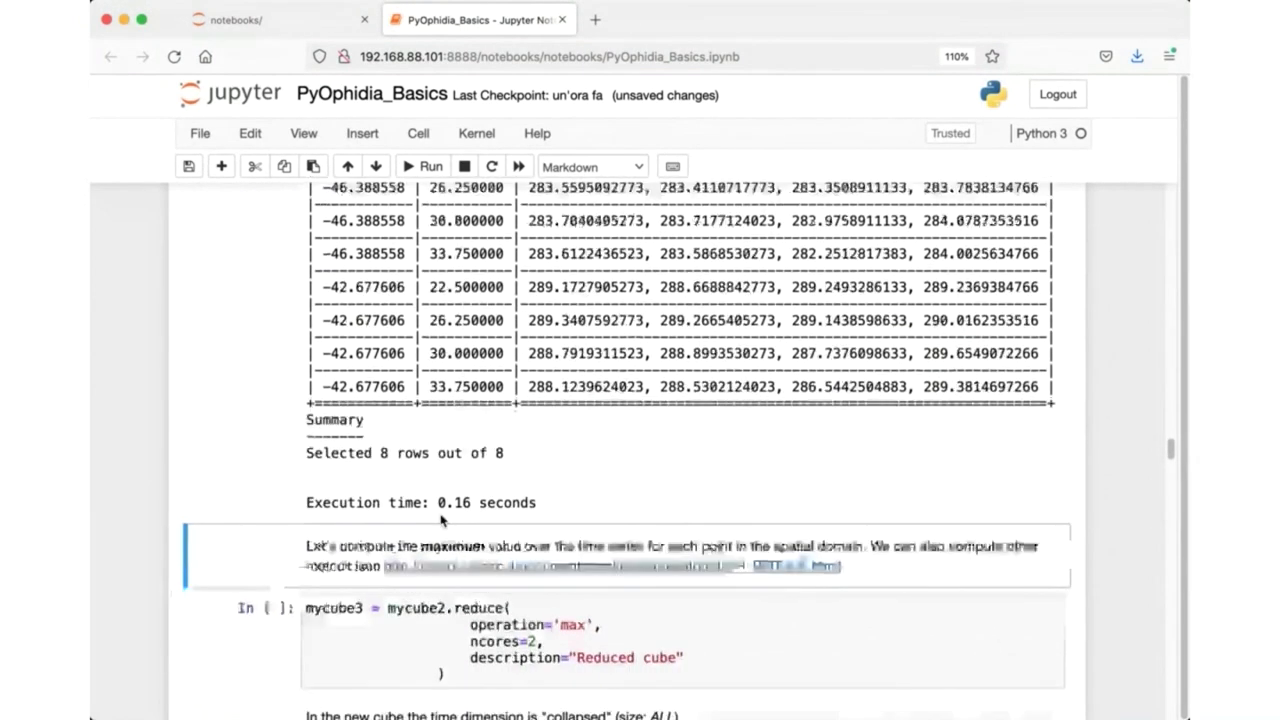
scroll(438, 528, "up", 2)
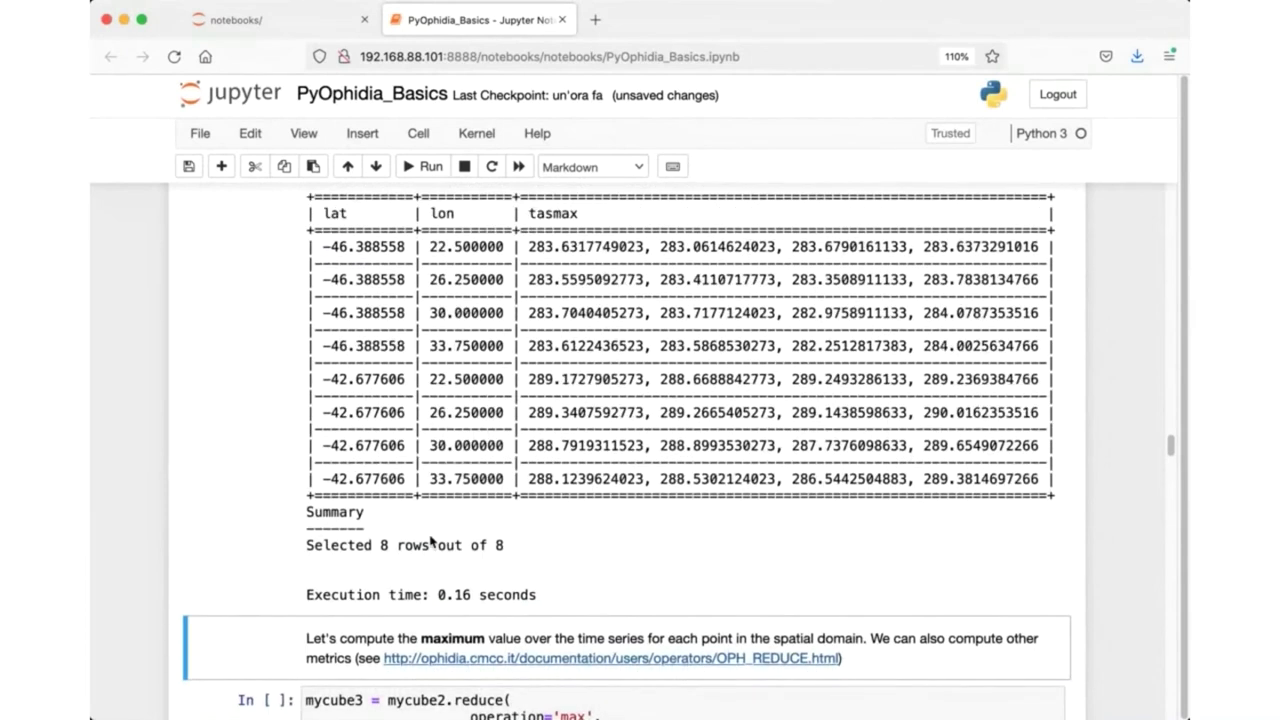
Review the mycube2.reduce cell for the time-series maximum and open the linked OPH_REDUCE documentation page.
scroll(432, 540, "down", 5)
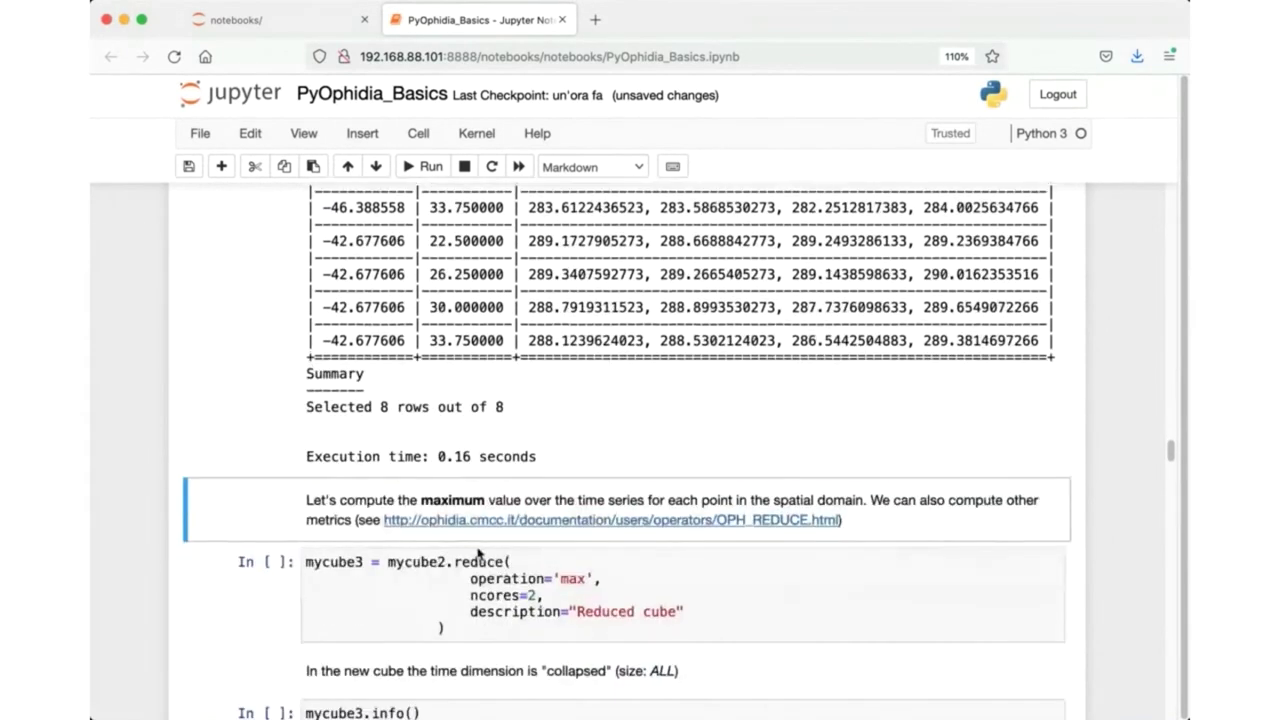
scroll(478, 553, "down", 5)
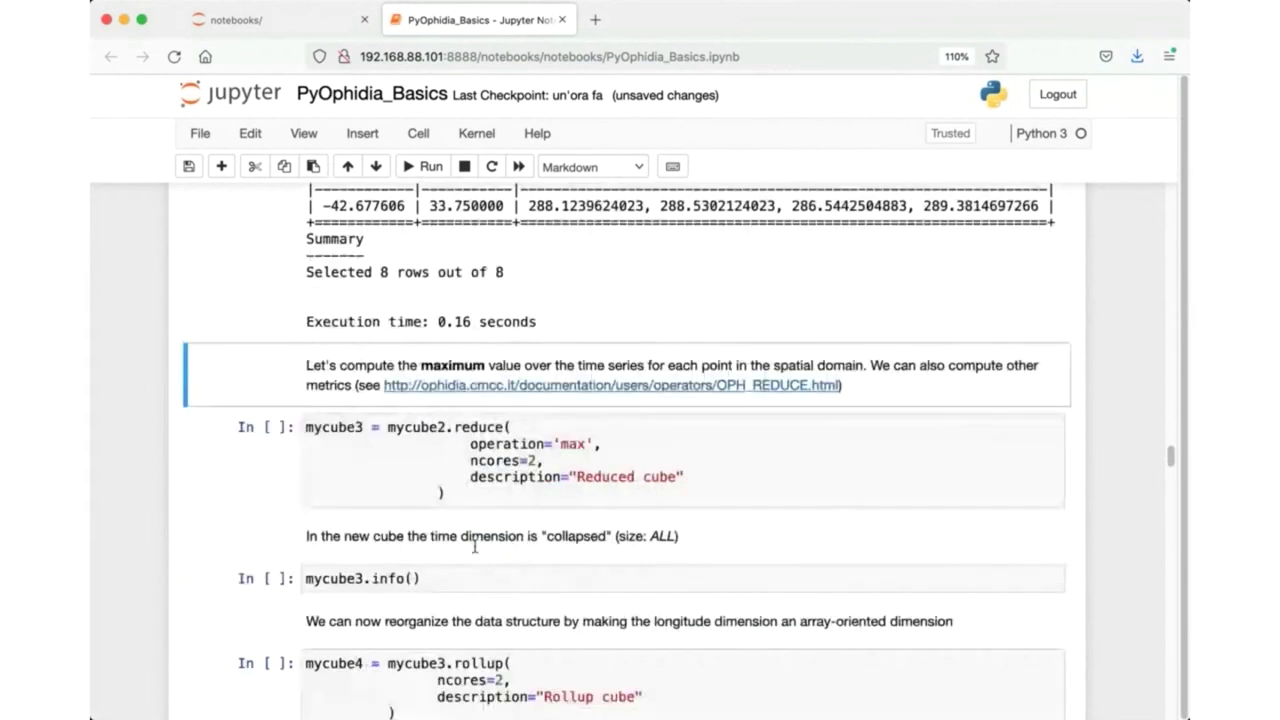
scroll(475, 545, "down", 2)
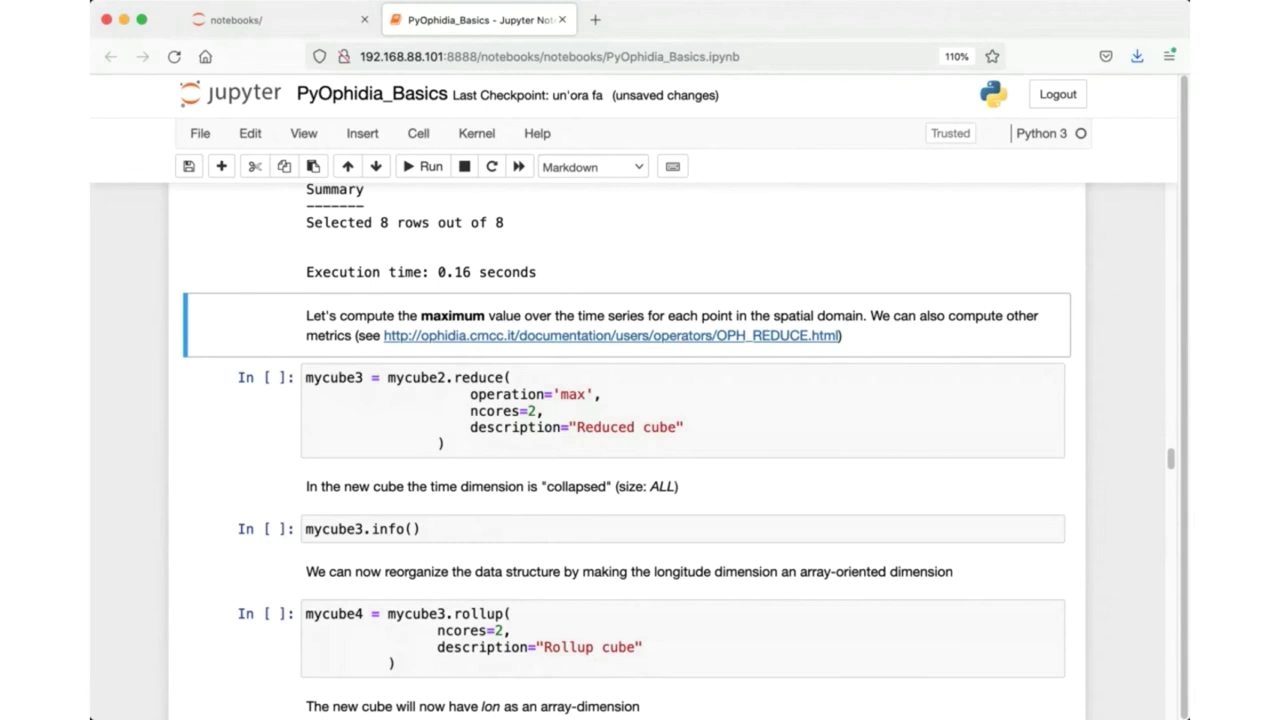
left_click(652, 338)
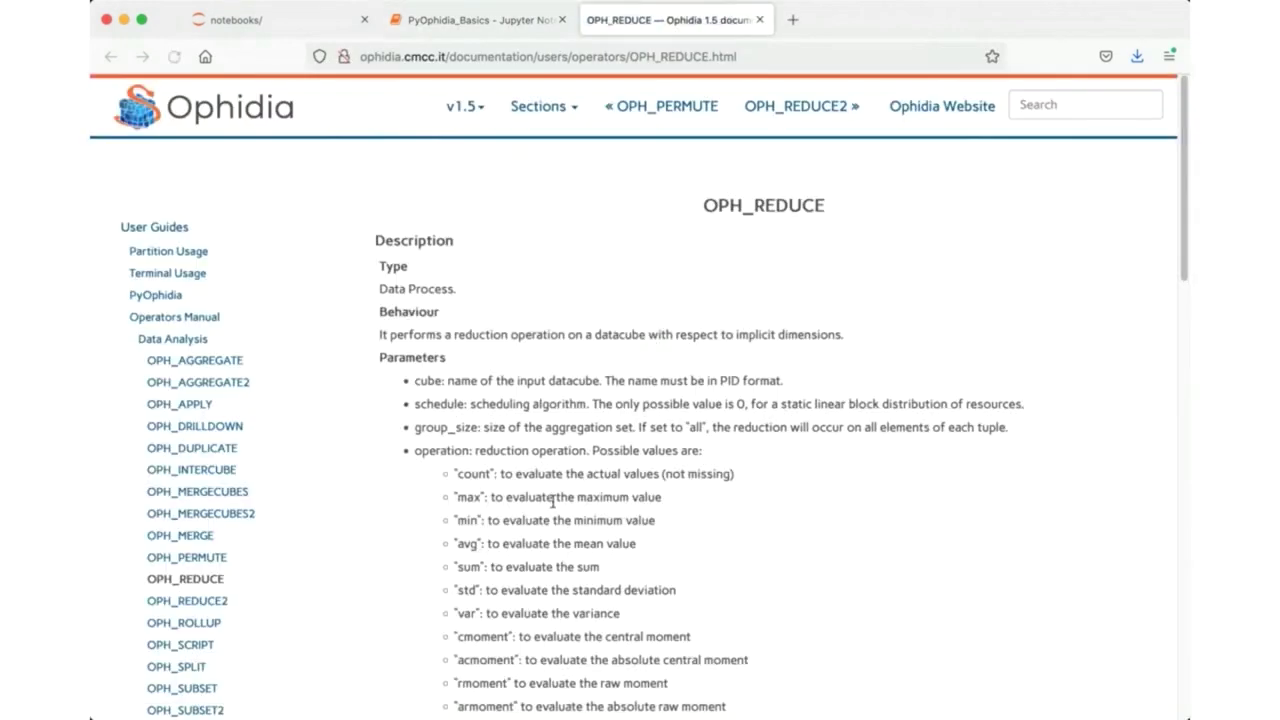
Review the OPH_REDUCE operation values, return to the PyOphidia_Basics notebook and run the mycube2.reduce cell with operation='max' and ncores=2.
scroll(553, 502, "down", 3)
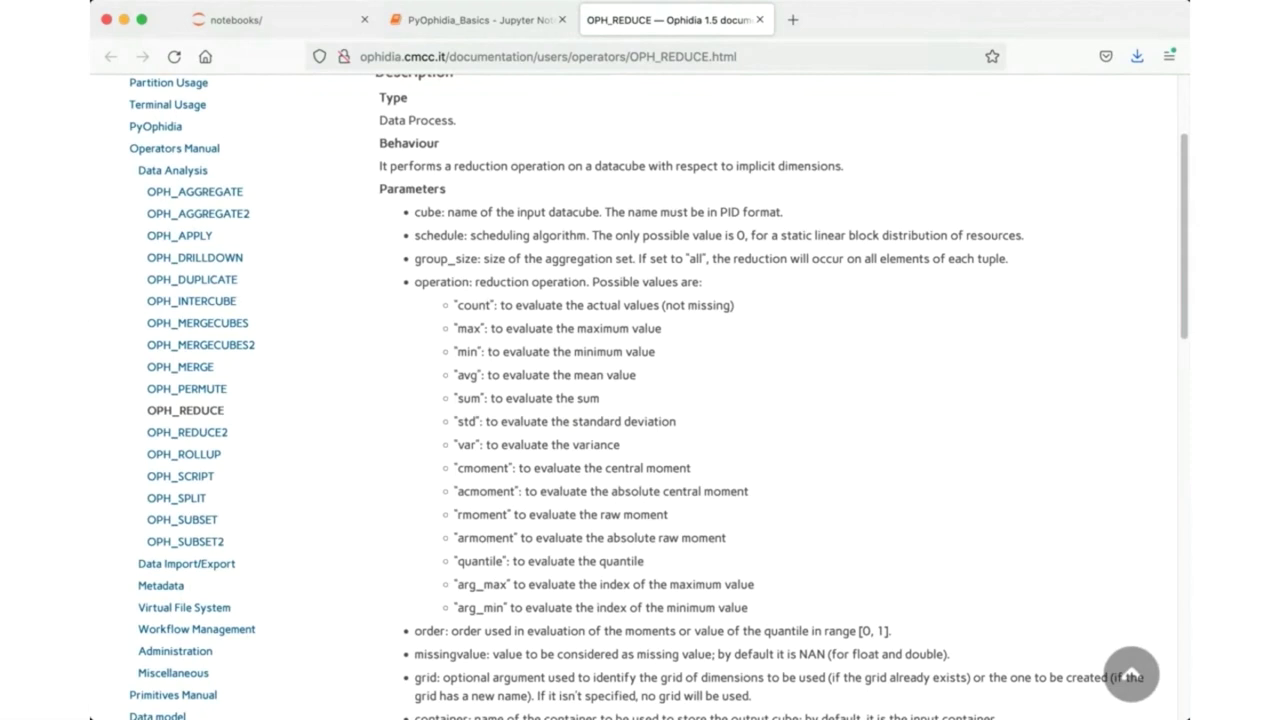
left_click(480, 19)
left_click(412, 418)
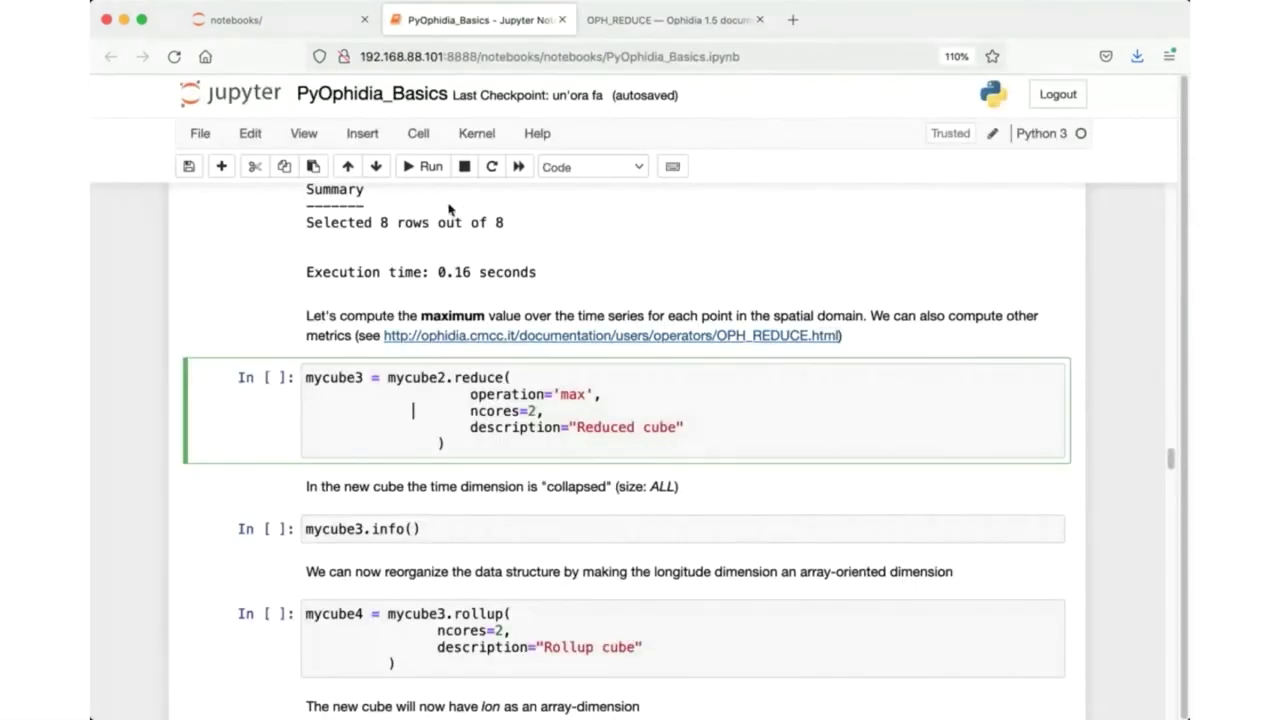
left_click(422, 166)
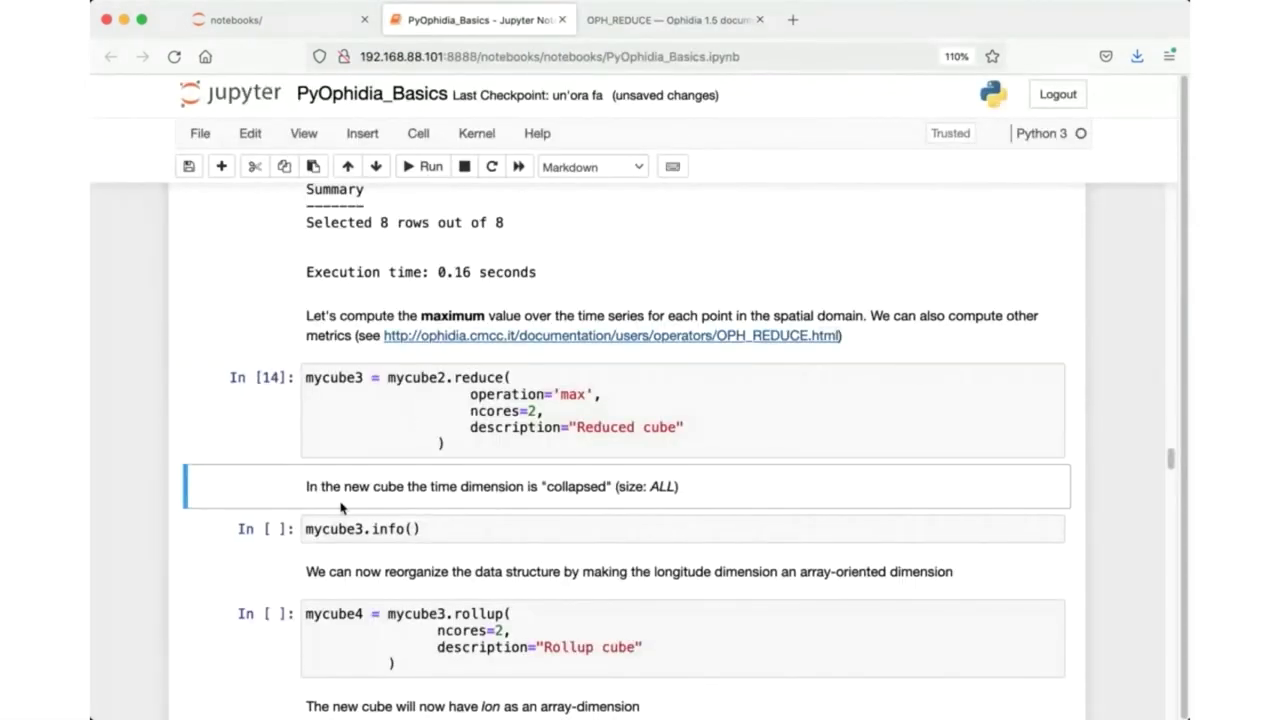
Highlight the mycube3 variable in the reduce cell and run the mycube3.info() cell.
scroll(340, 508, "down", 1)
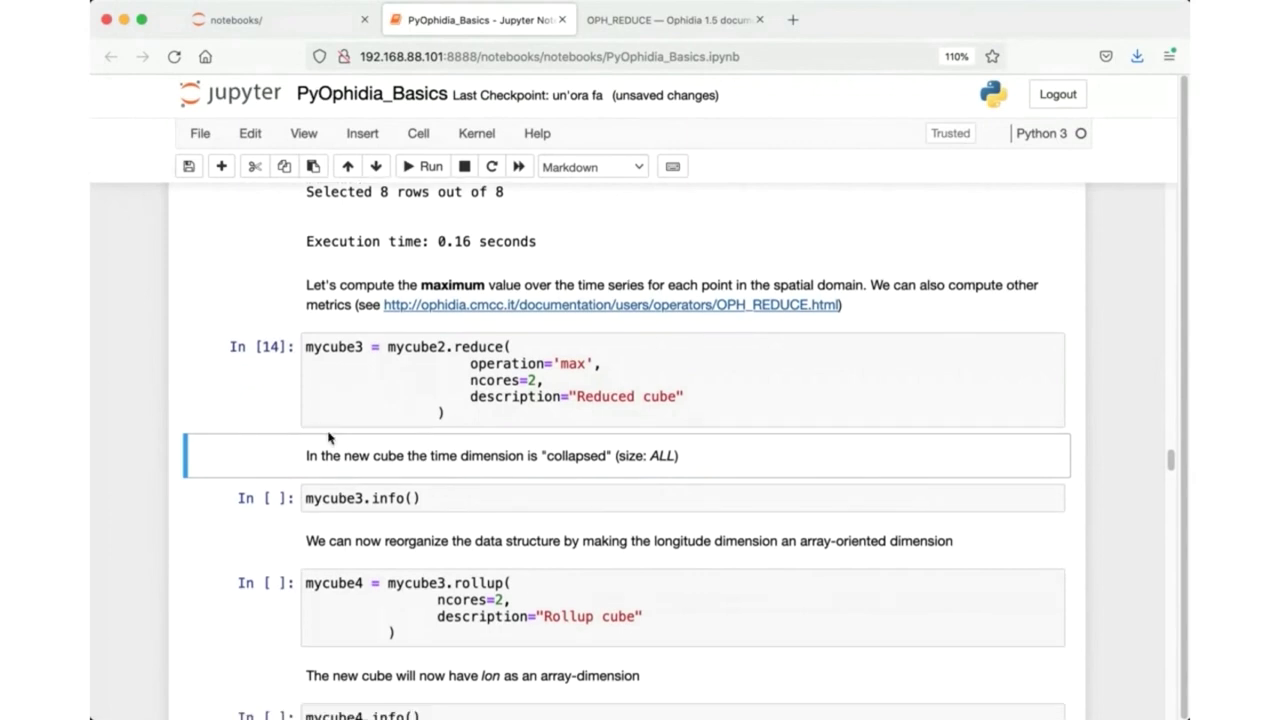
left_click(334, 346)
double_click(334, 346)
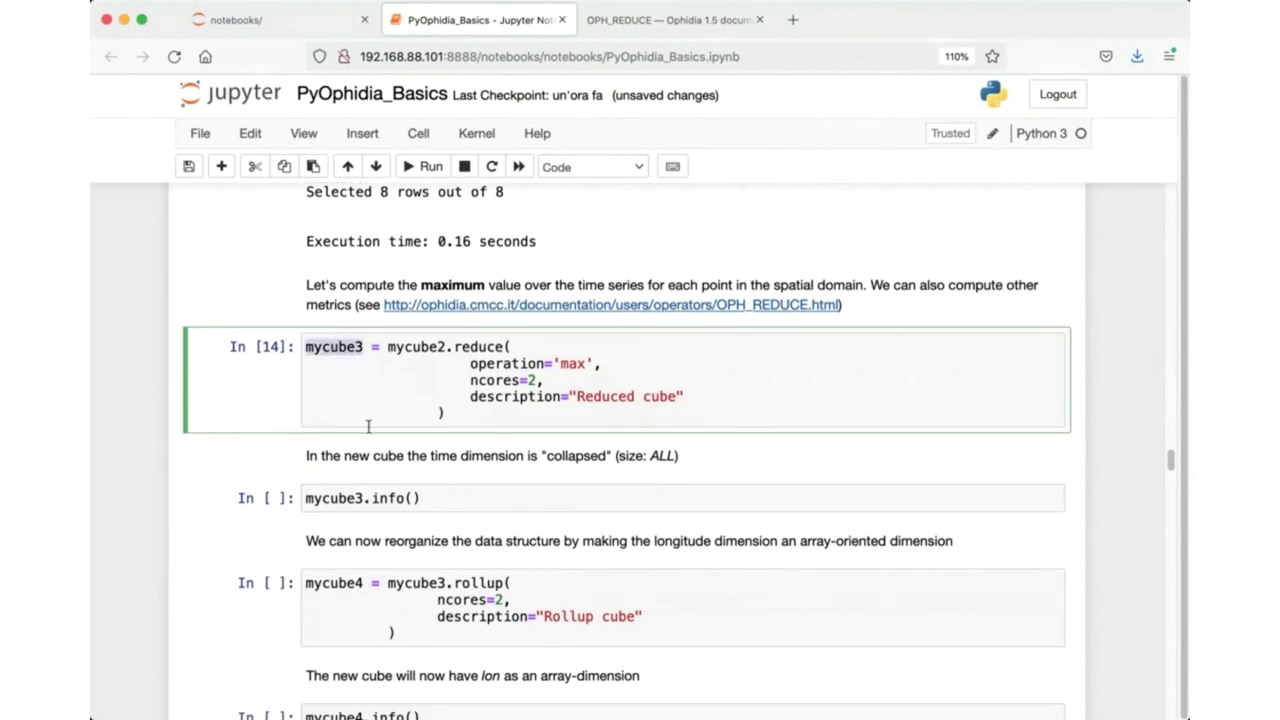
left_click(391, 508)
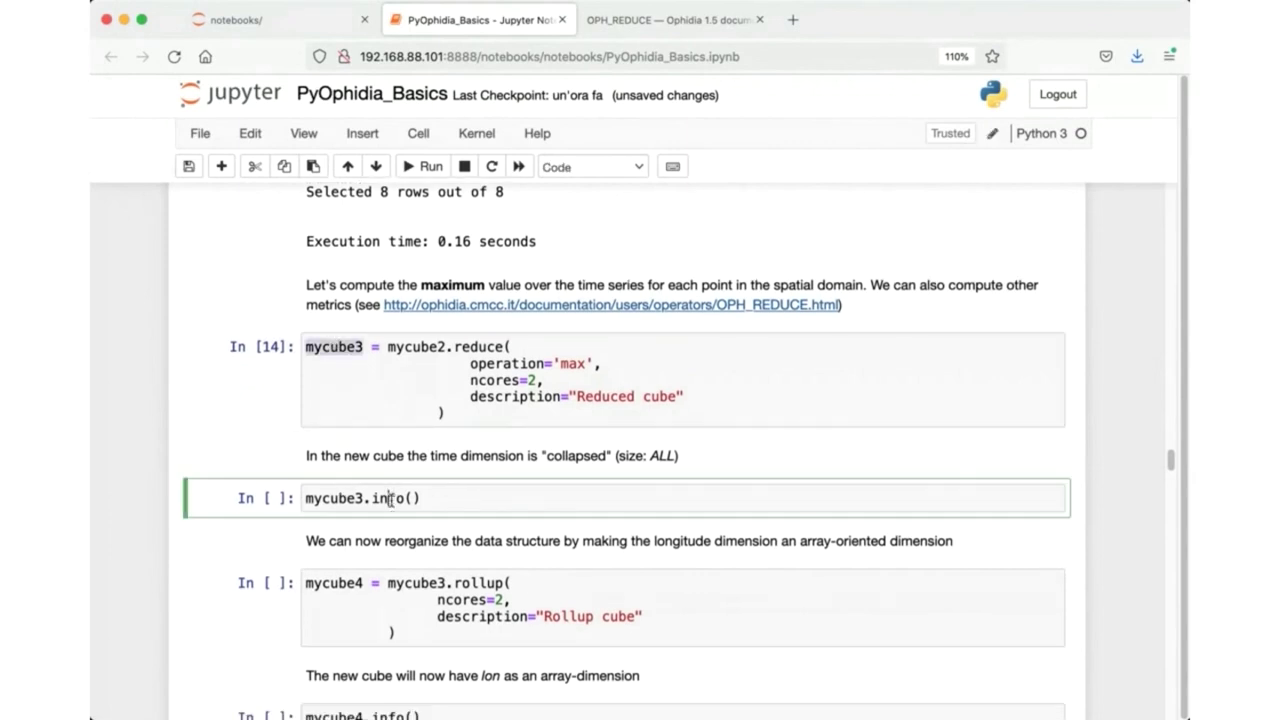
left_click(433, 170)
Examine the reduced cube's information tables, highlighting the time row from its name to its concept level.
scroll(408, 549, "down", 5)
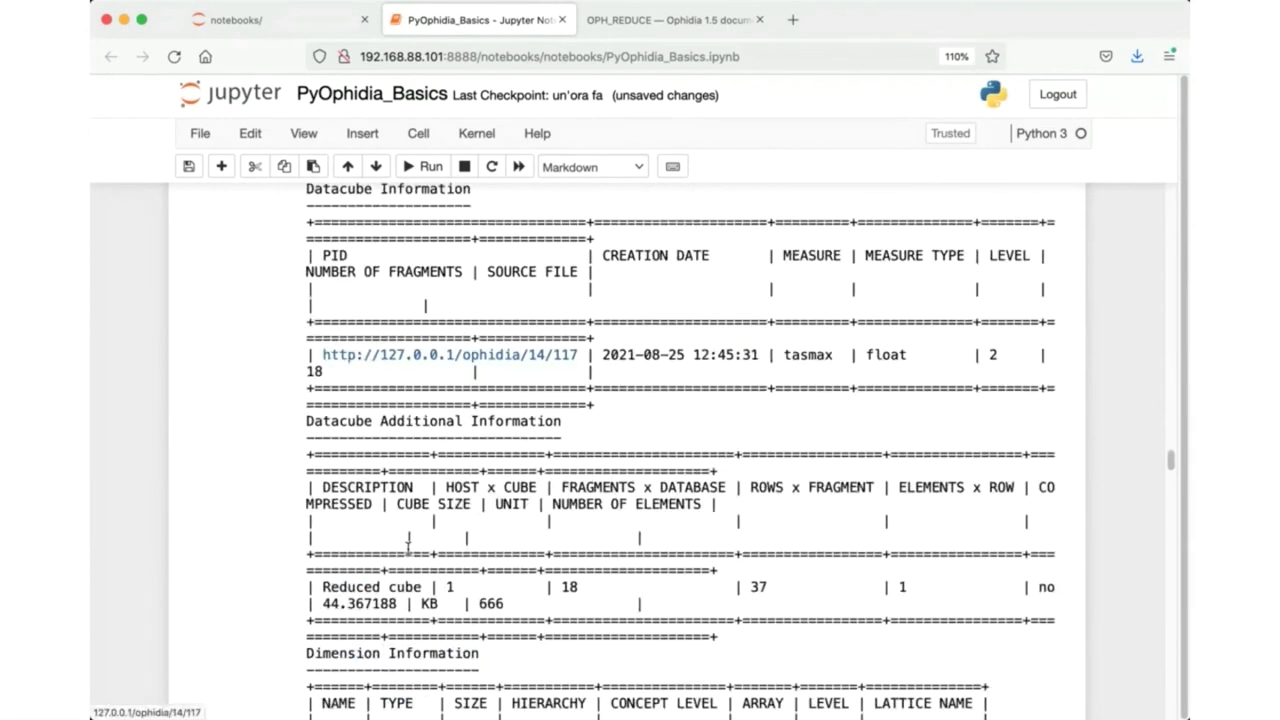
scroll(408, 549, "down", 2)
scroll(407, 547, "down", 1)
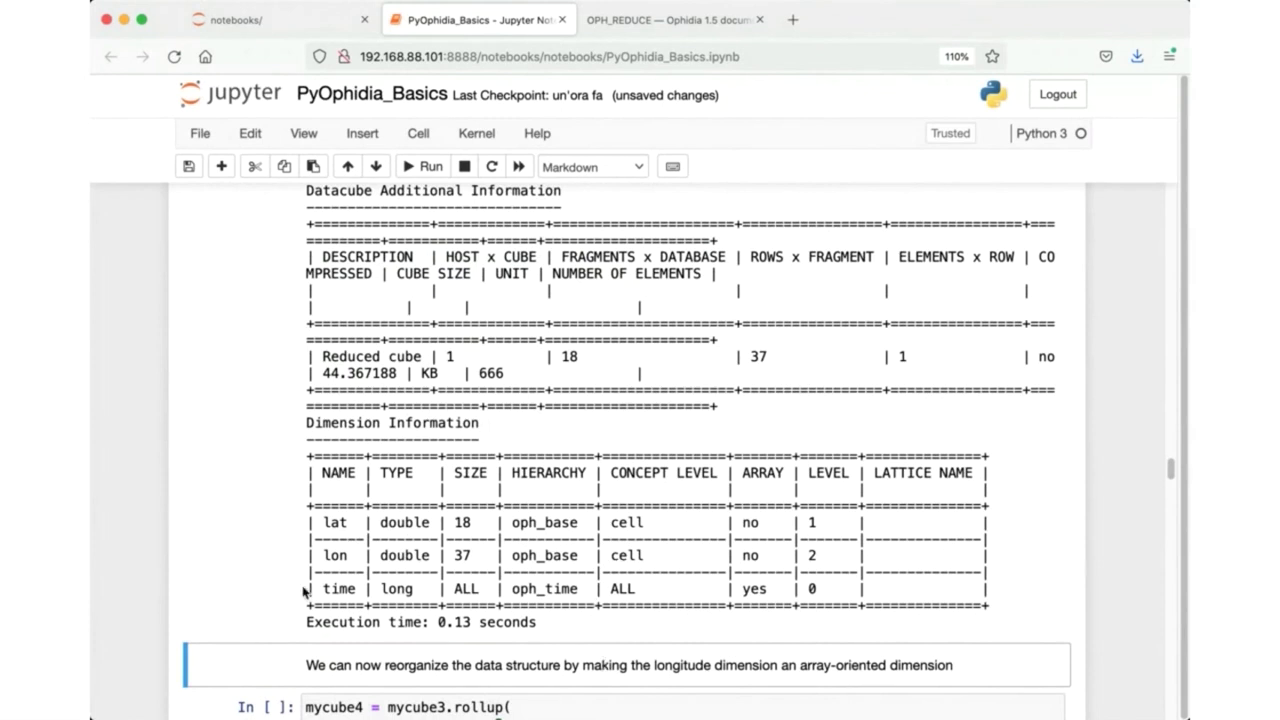
left_click_drag(322, 588, 650, 588)
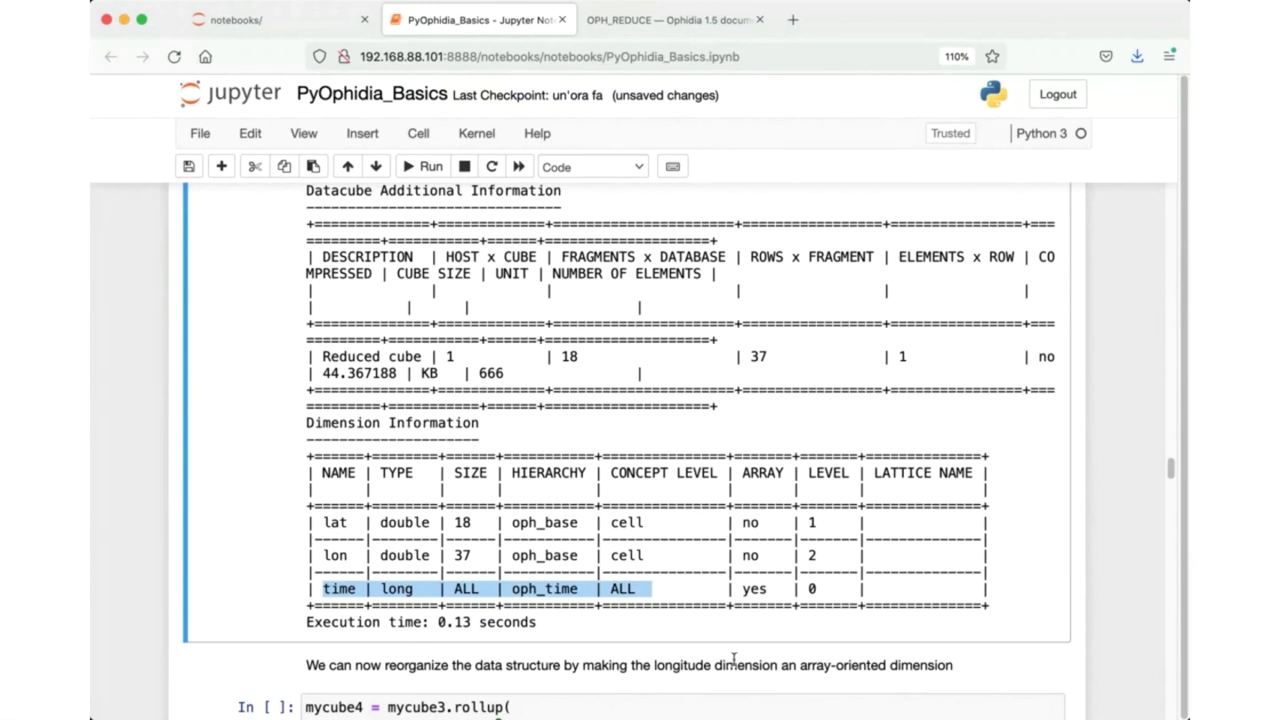
Run the mycube3.rollup cell with ncores=2 and description "Rollup cube" to make longitude an array-oriented dimension.
scroll(733, 660, "down", 3)
scroll(728, 666, "down", 2)
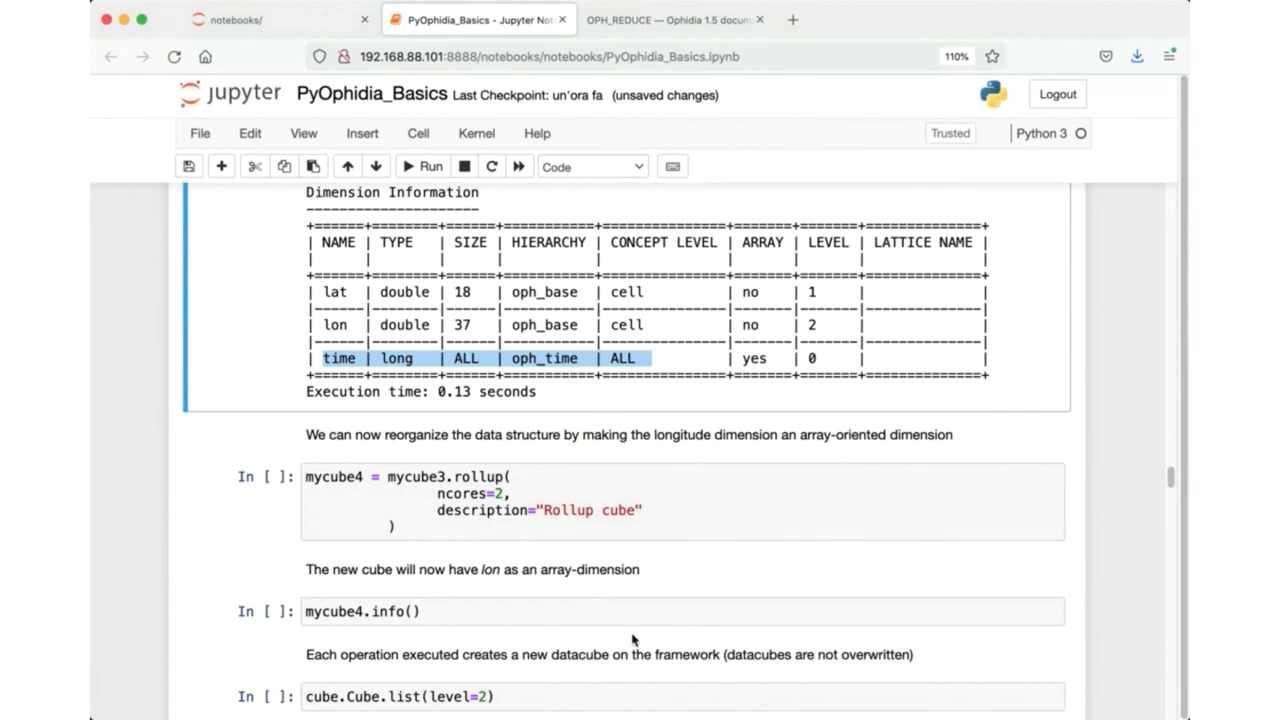
left_click(555, 505)
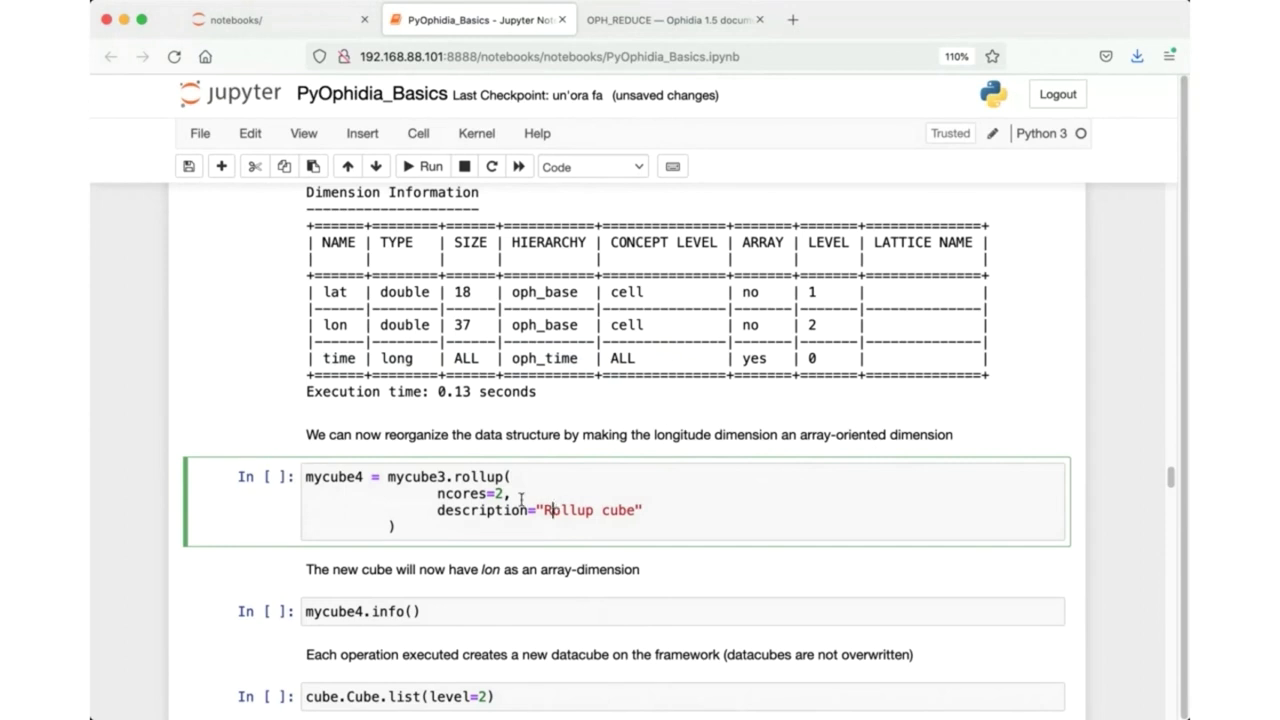
left_click(420, 166)
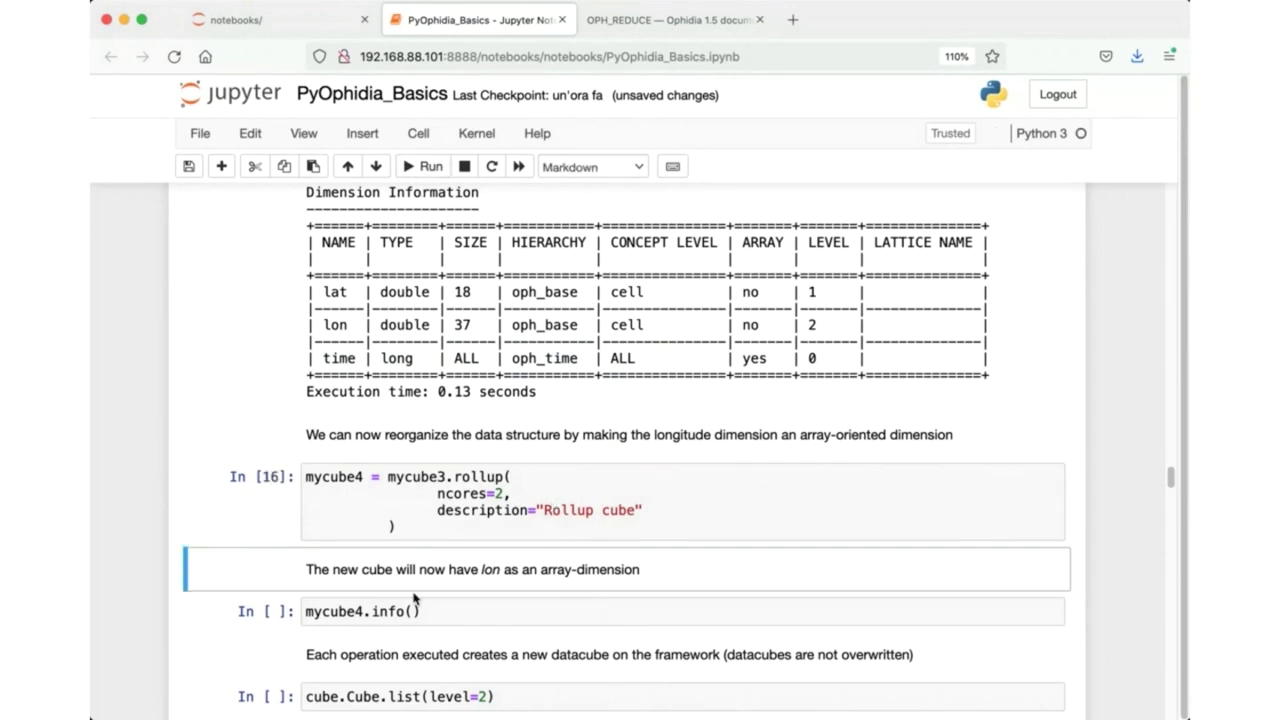
Highlight lon in the reduced cube's dimension table and run the mycube4.info() cell.
scroll(414, 601, "down", 1)
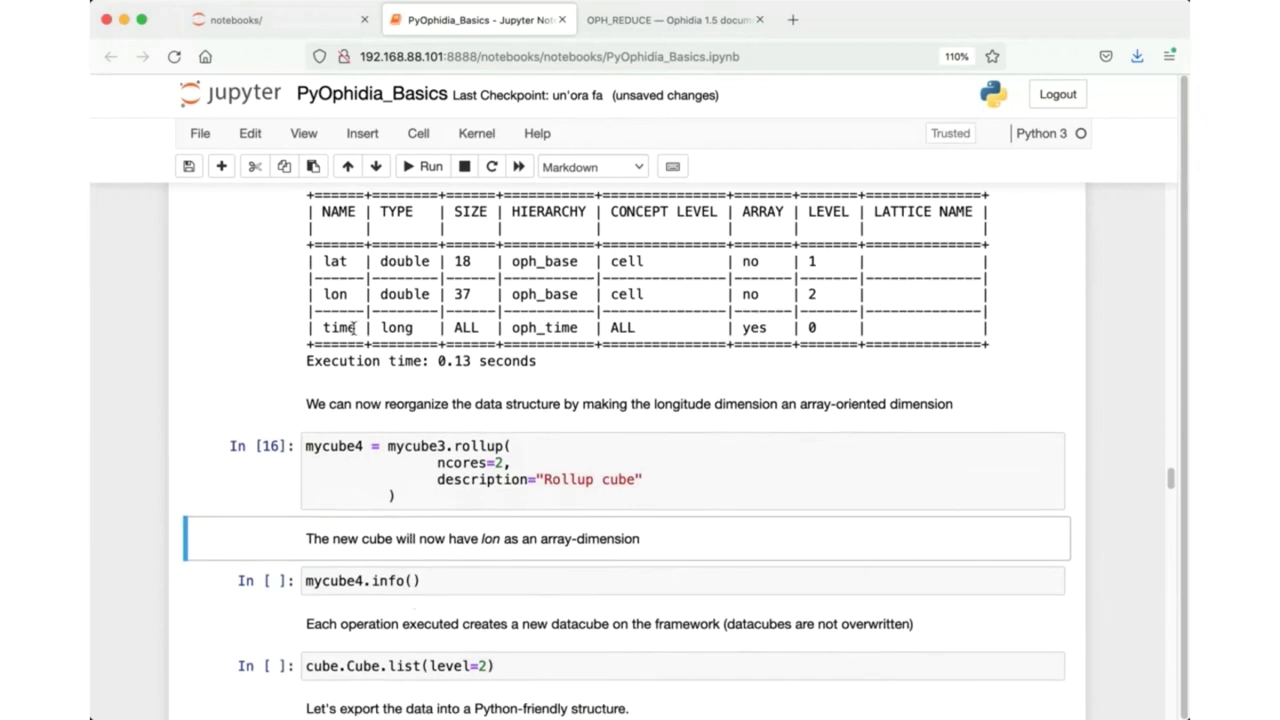
double_click(336, 294)
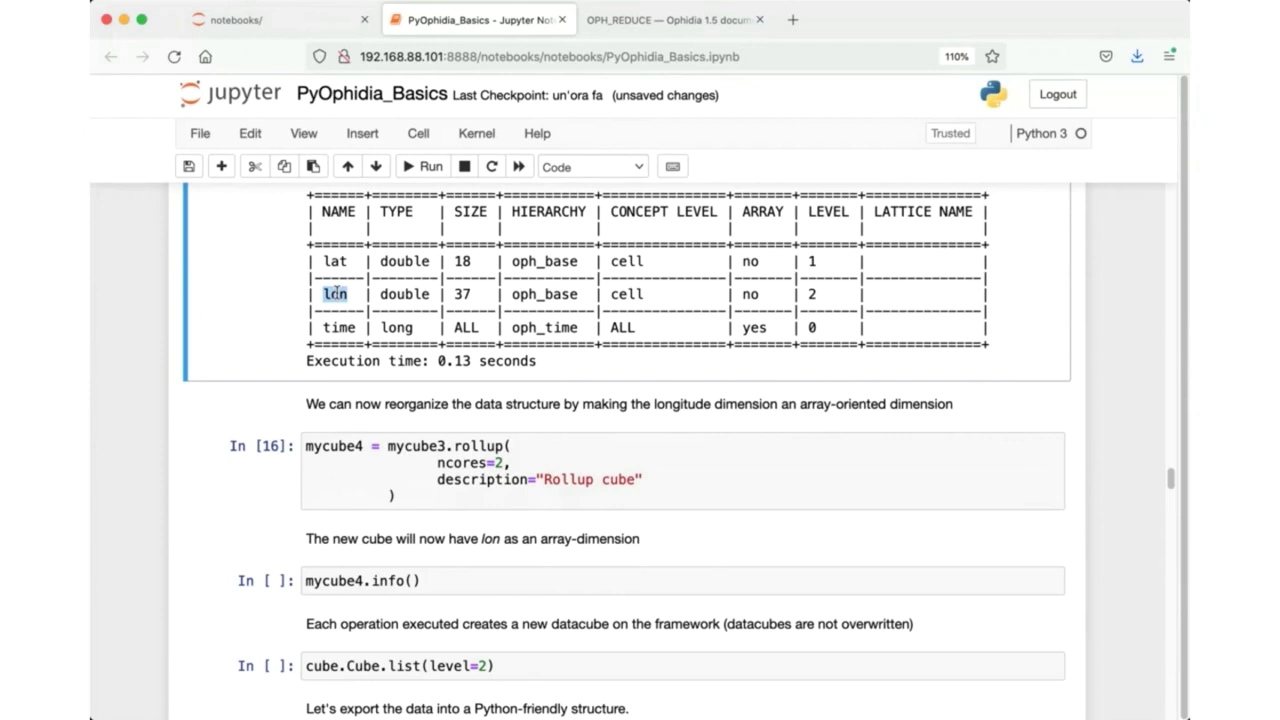
left_click(342, 580)
scroll(350, 607, "down", 1)
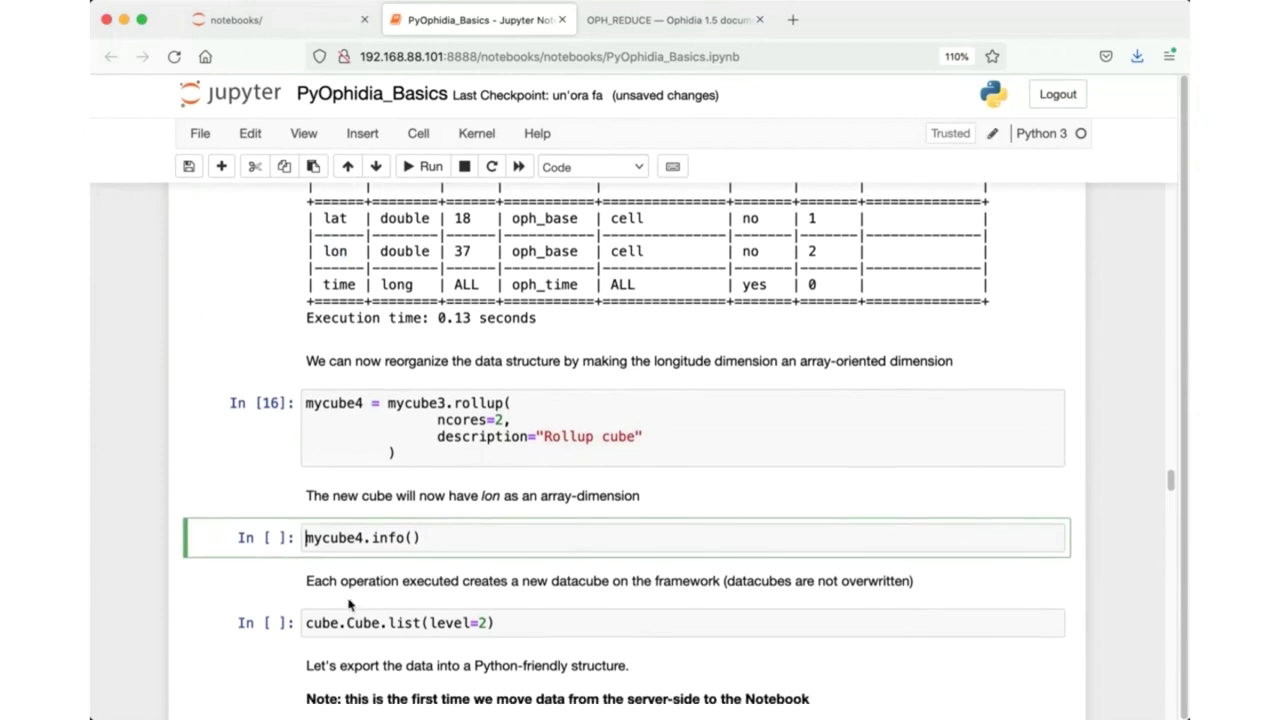
scroll(345, 600, "down", 1)
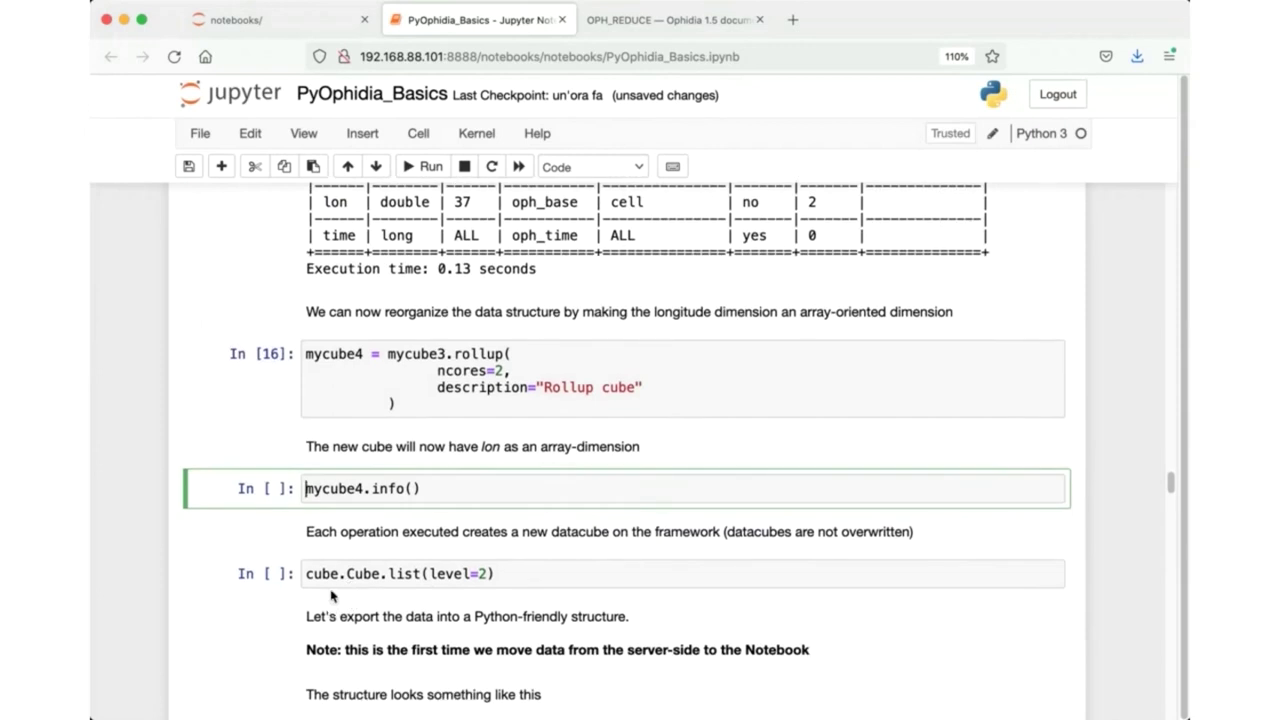
left_click(420, 166)
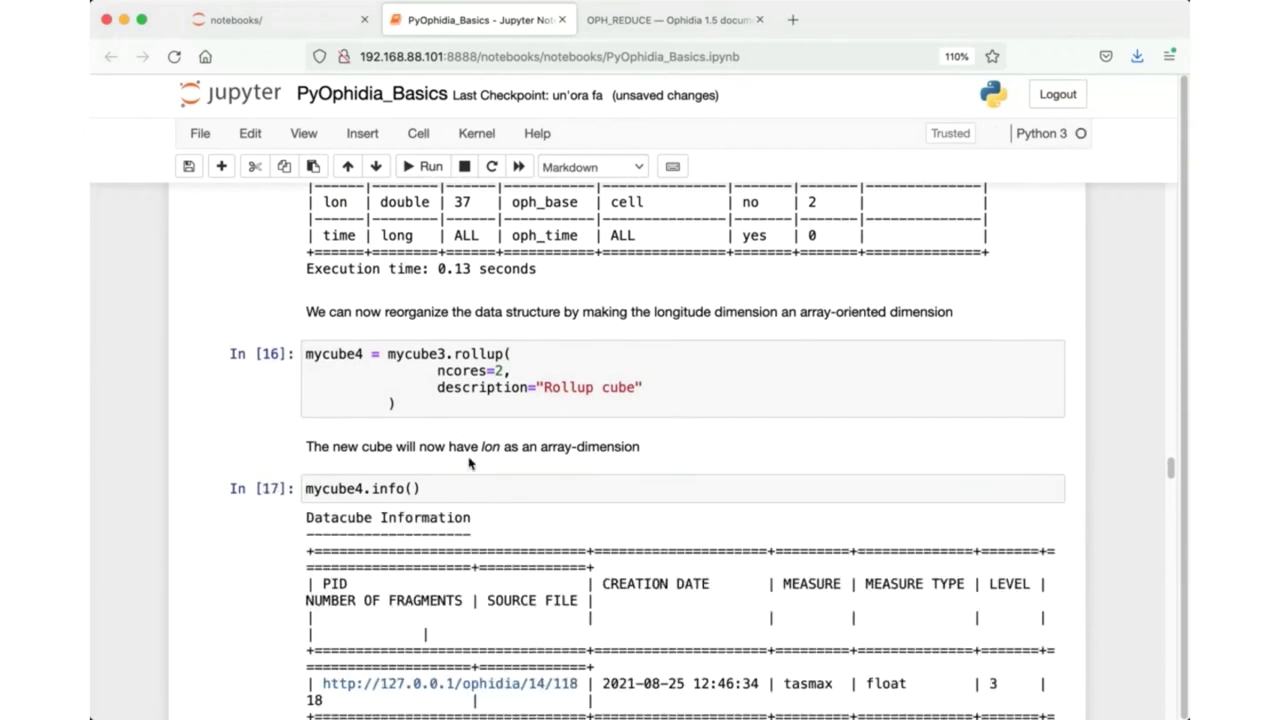
Examine the rollup cube's dimension information, highlighting the array value of lon and the time row.
scroll(469, 463, "down", 10)
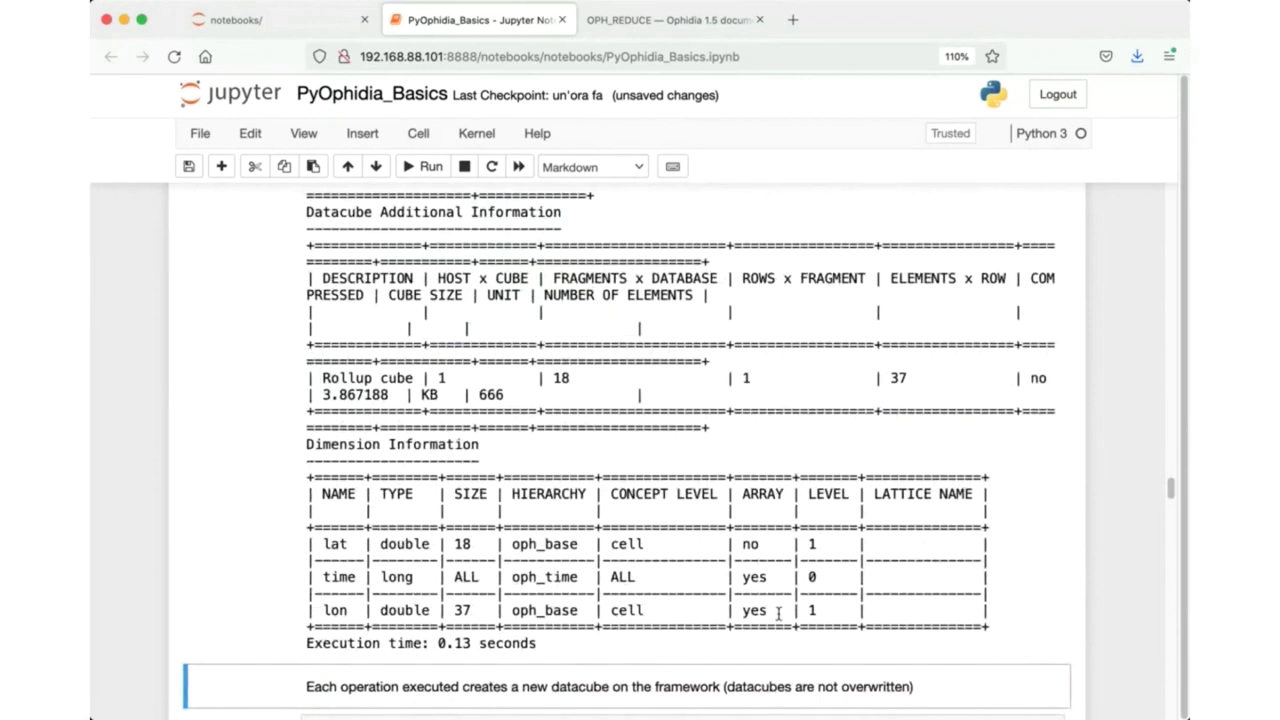
left_click_drag(778, 613, 726, 607)
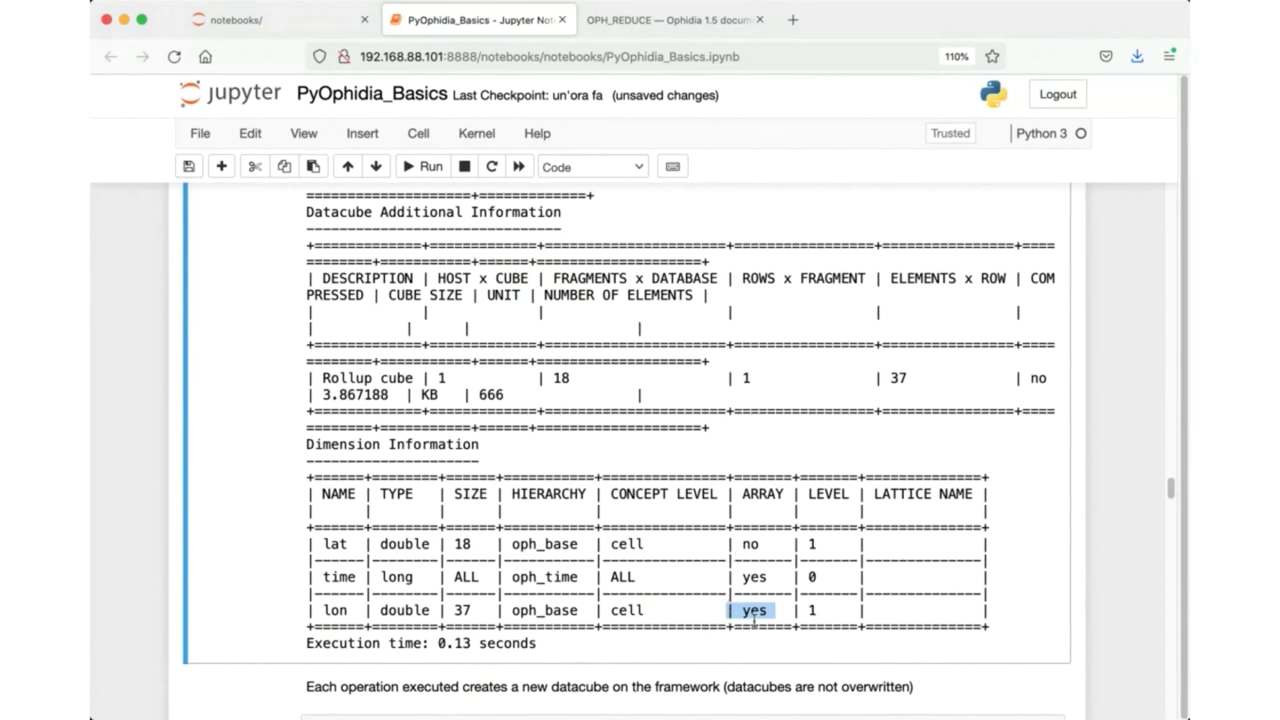
scroll(738, 620, "down", 1)
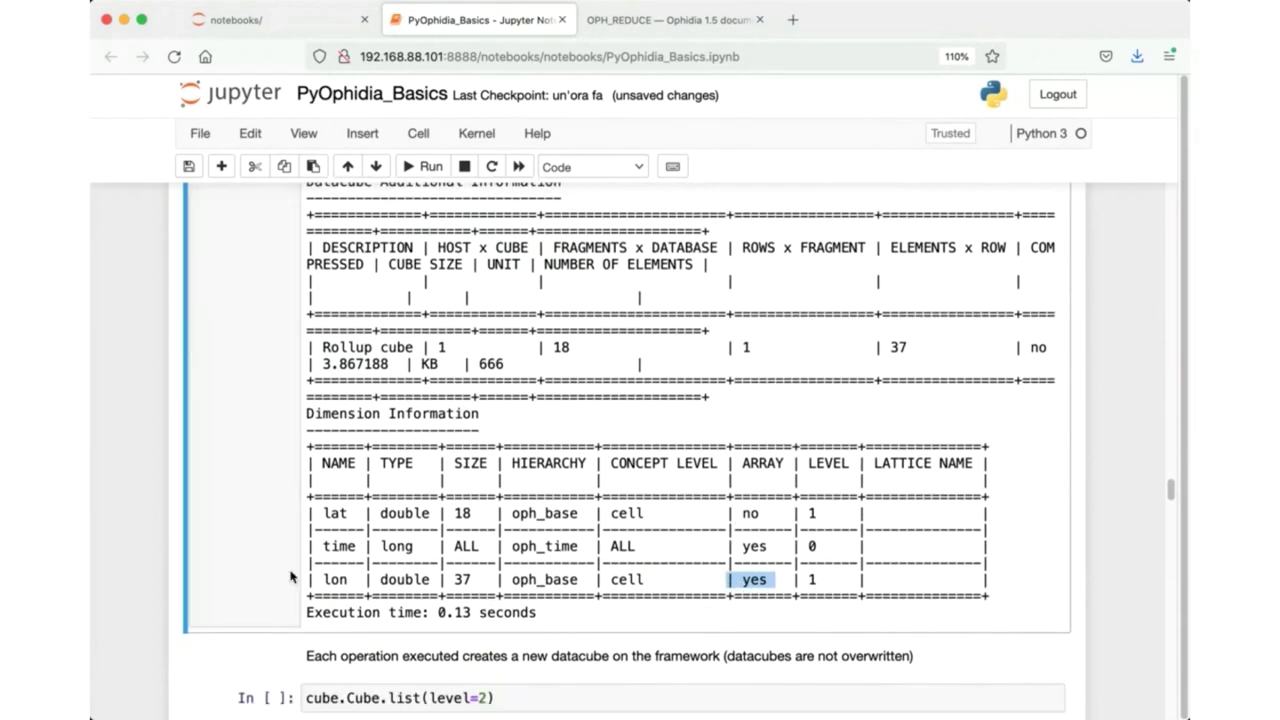
left_click_drag(330, 553, 802, 546)
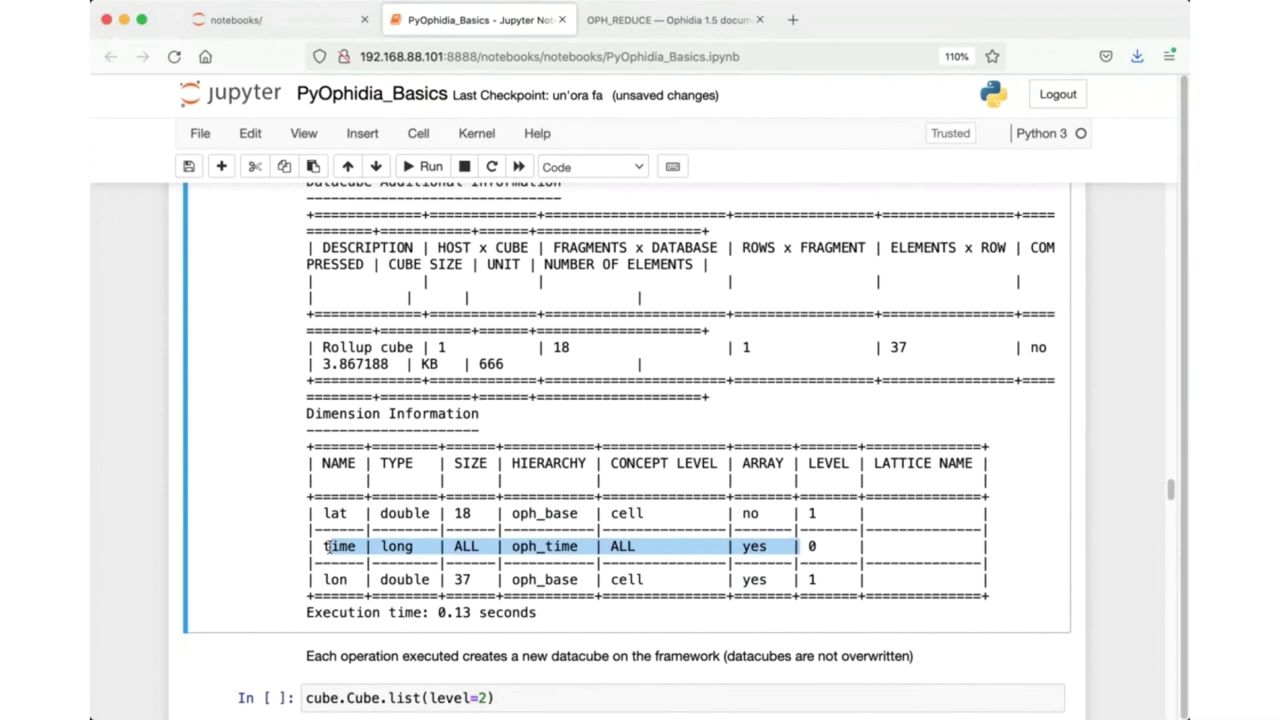
Run the cube.Cube.list(level=2) cell to list the datacubes created on the framework.
scroll(330, 549, "down", 5)
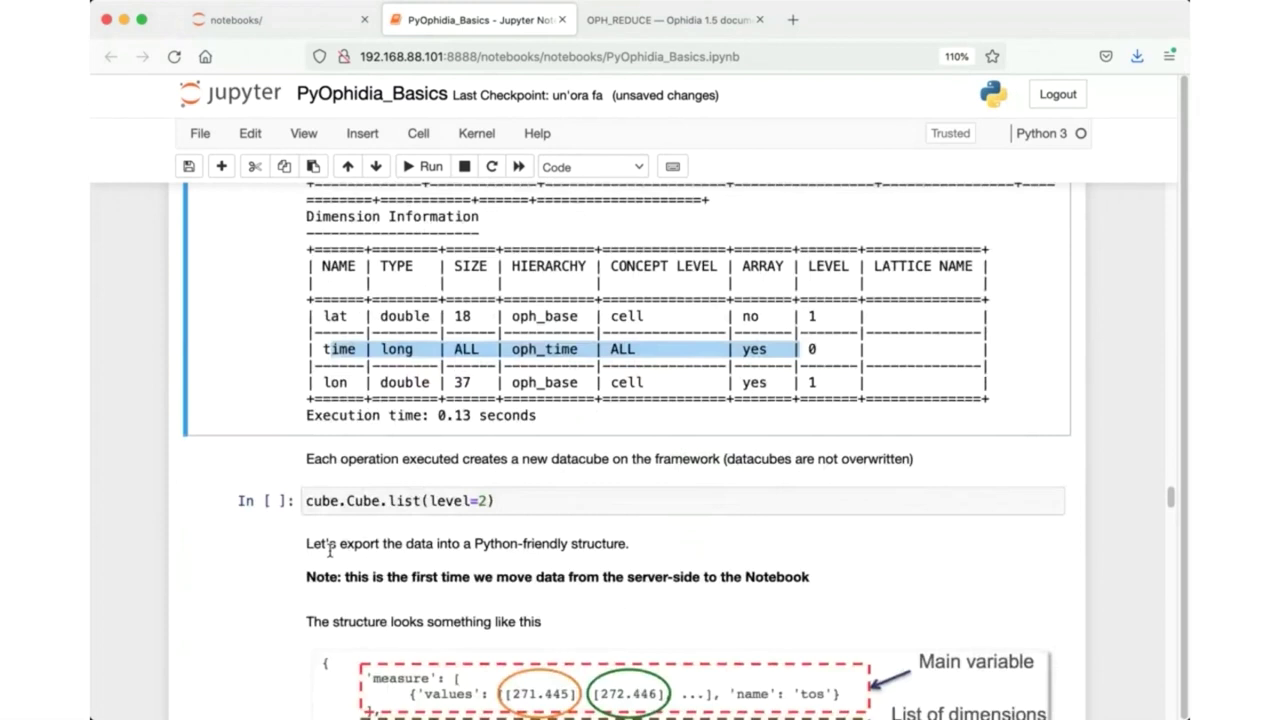
scroll(330, 549, "down", 4)
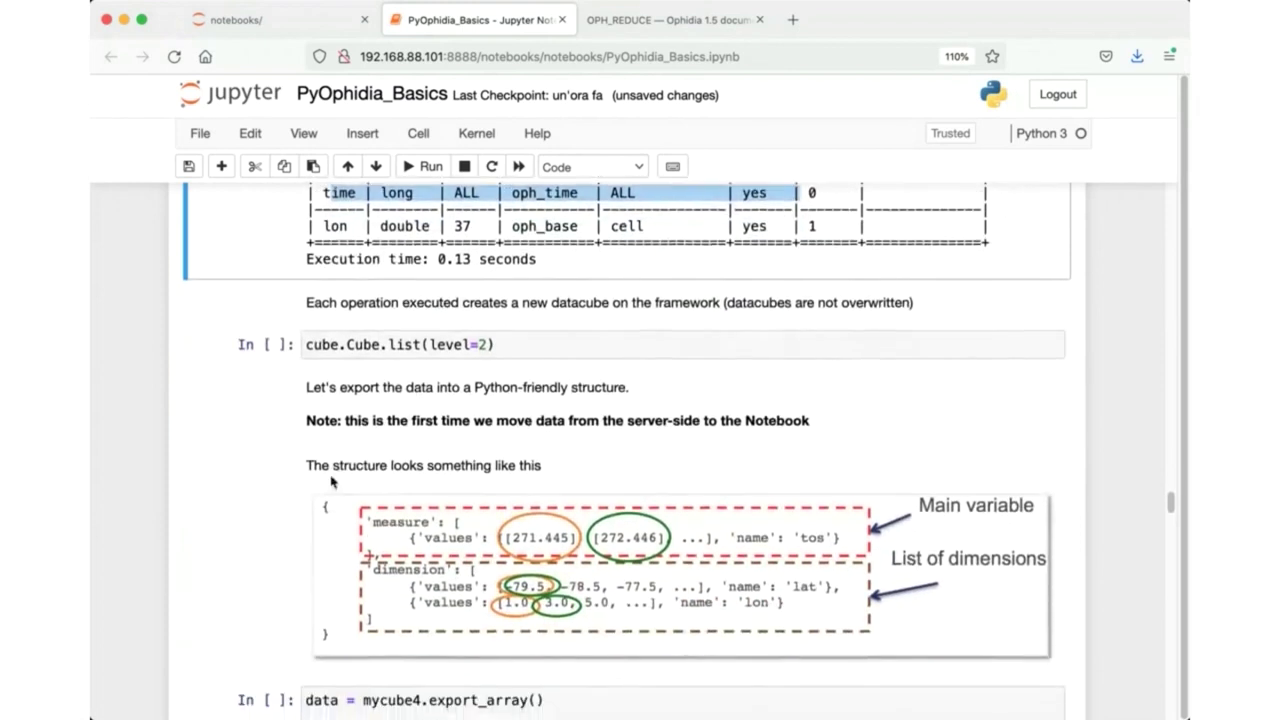
left_click(351, 345)
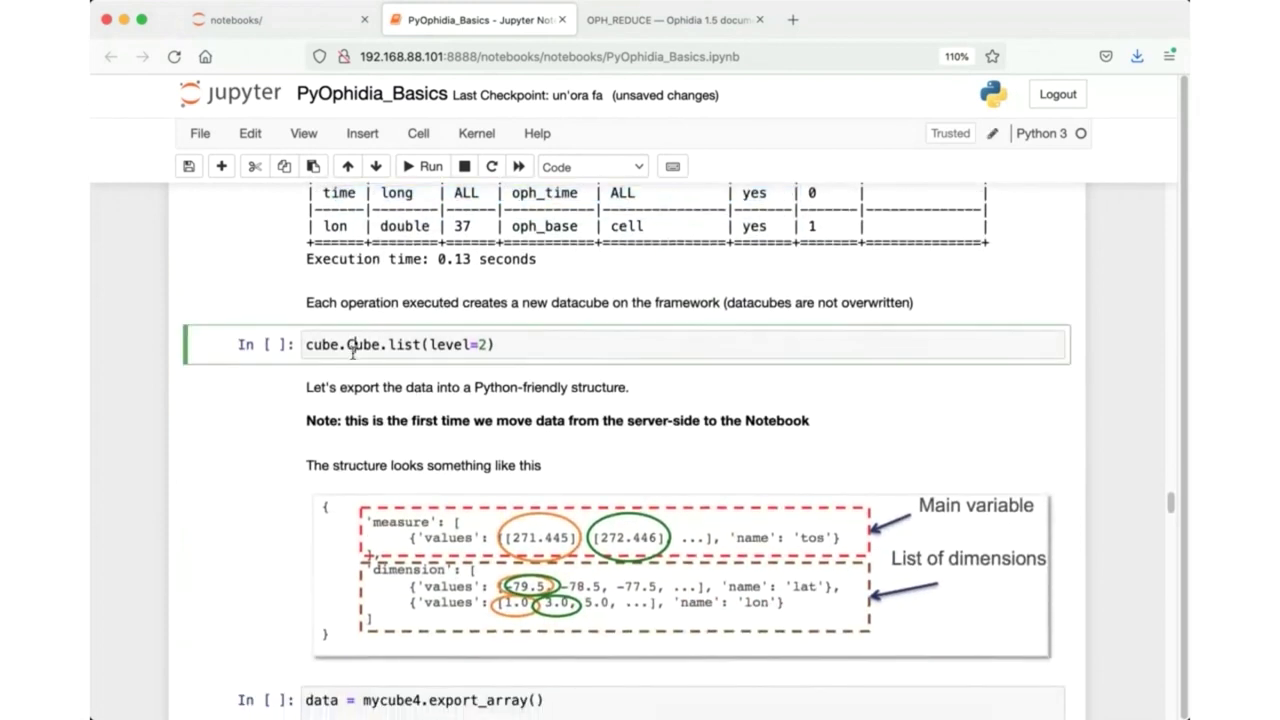
left_click(427, 167)
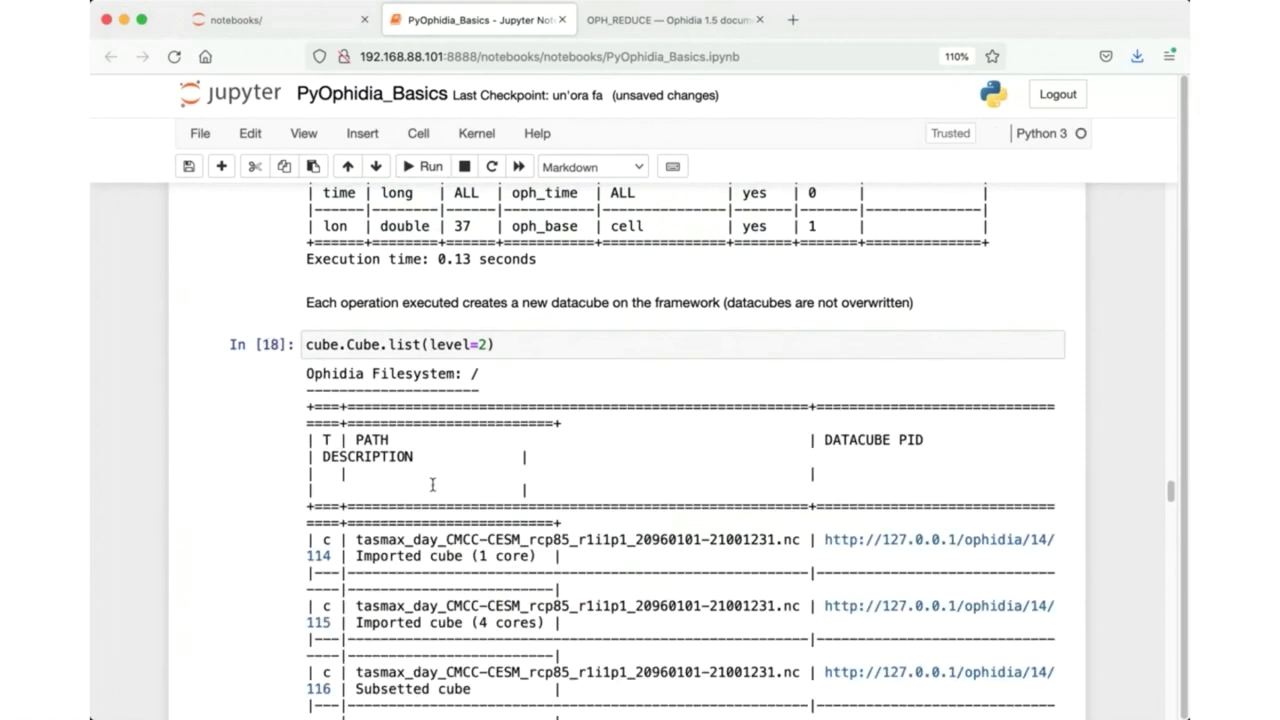
Examine the paths, PIDs and descriptions in the datacube list, highlighting the description "Imported cube (1 core)".
scroll(433, 485, "down", 5)
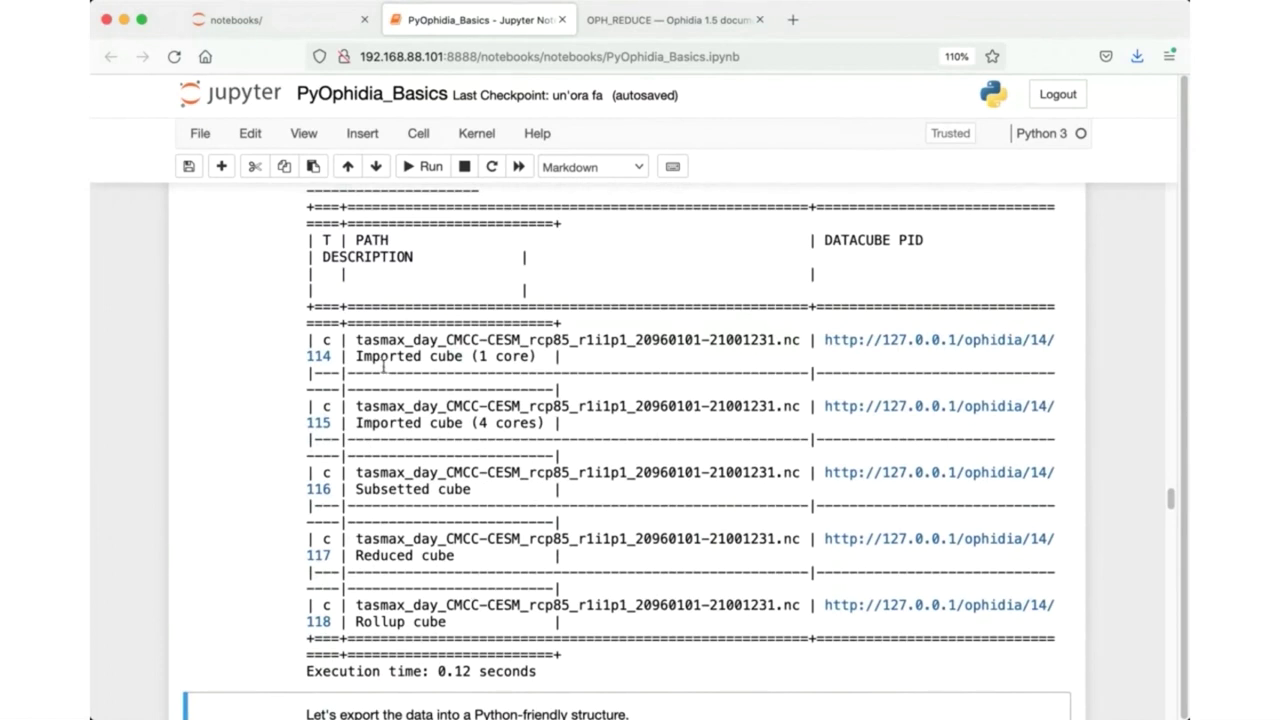
left_click_drag(355, 356, 537, 358)
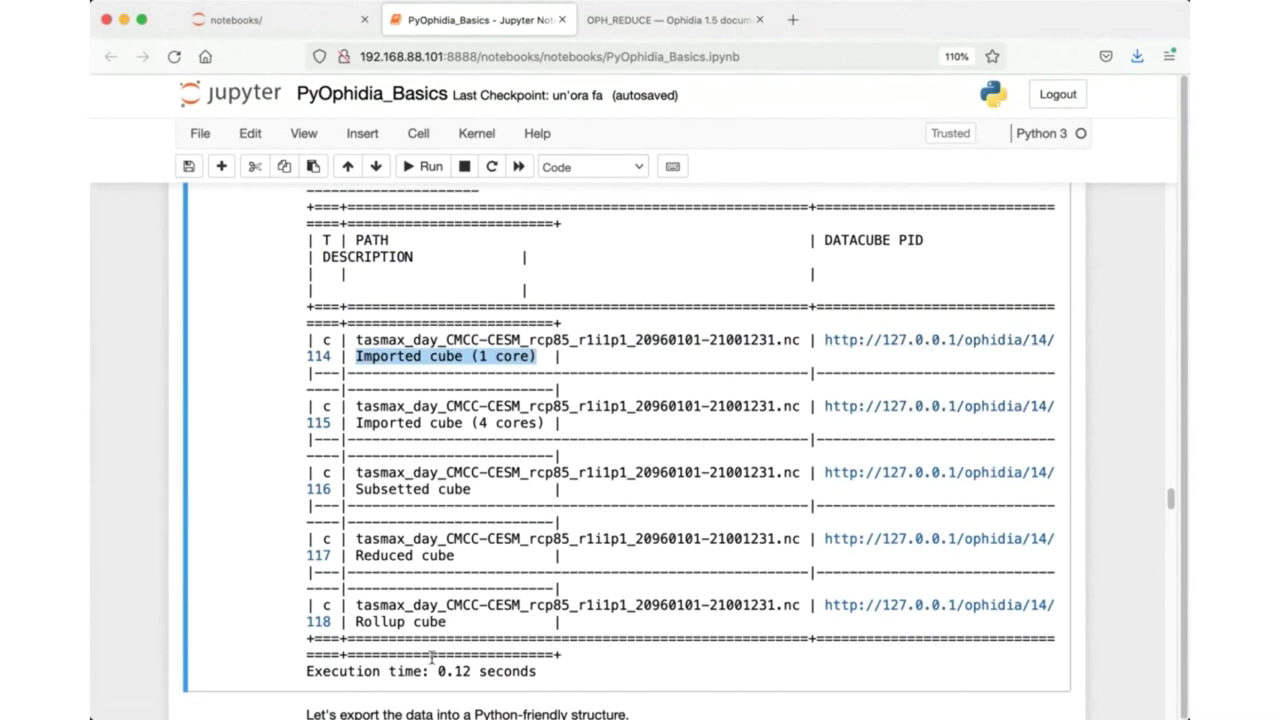
scroll(410, 610, "down", 3)
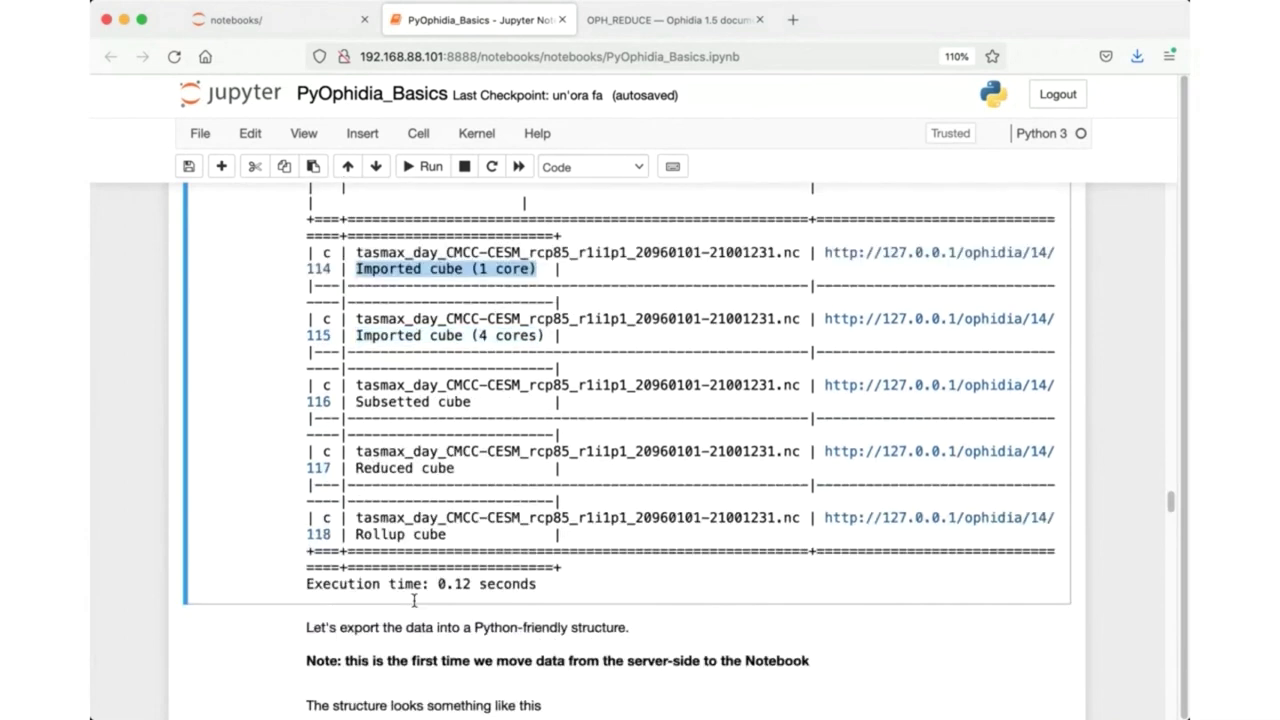
Export mycube4 into a Python structure by running the export_array cell with pprint(data), and inspect the printed tasmax values.
scroll(413, 598, "down", 6)
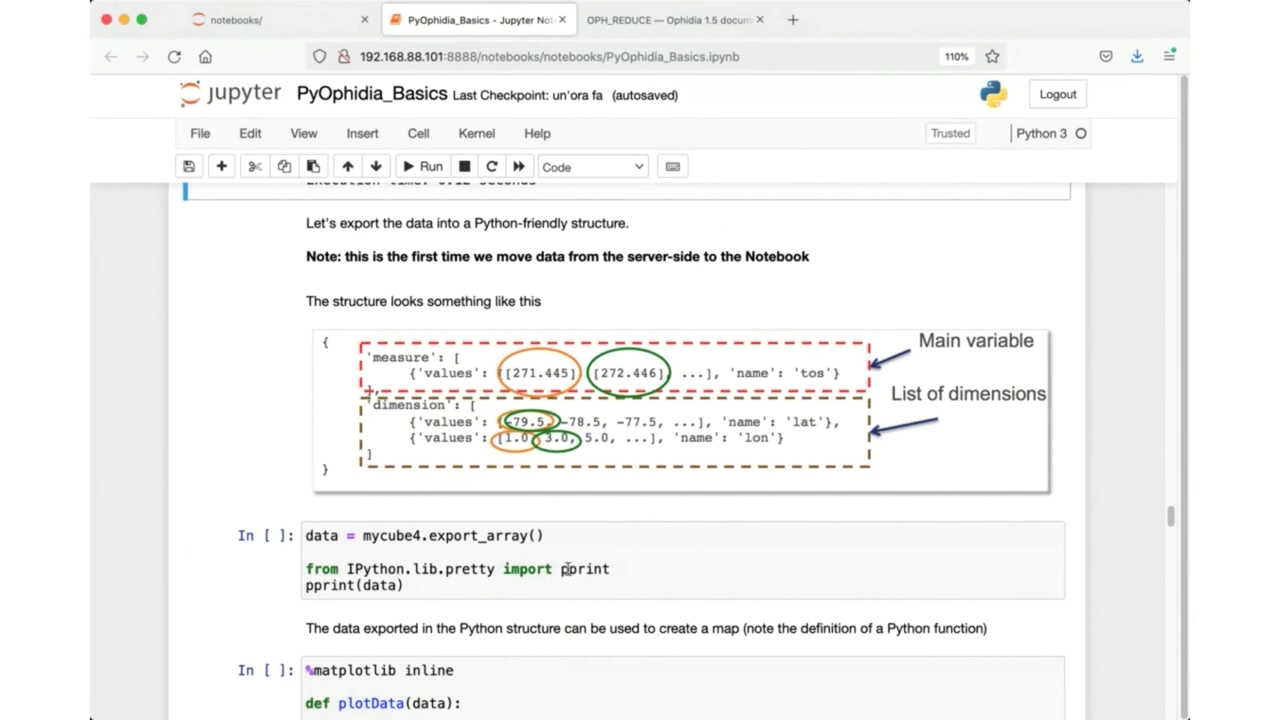
double_click(478, 537)
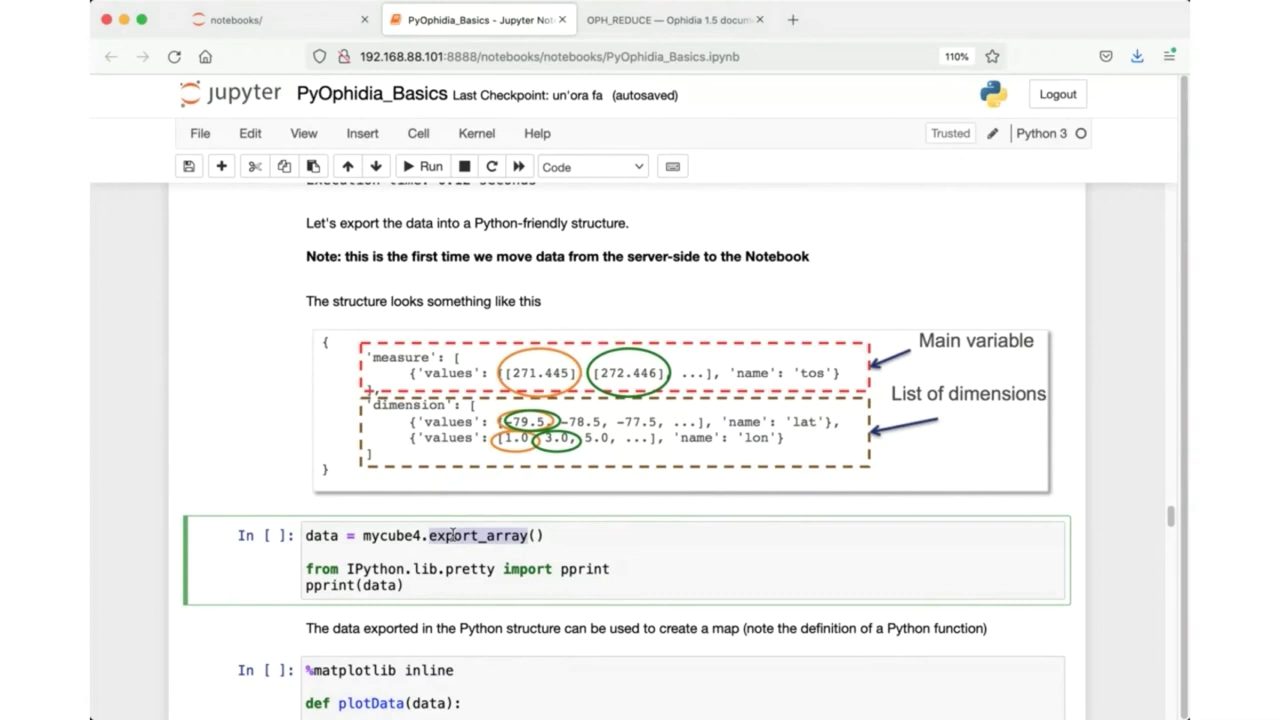
scroll(421, 552, "down", 1)
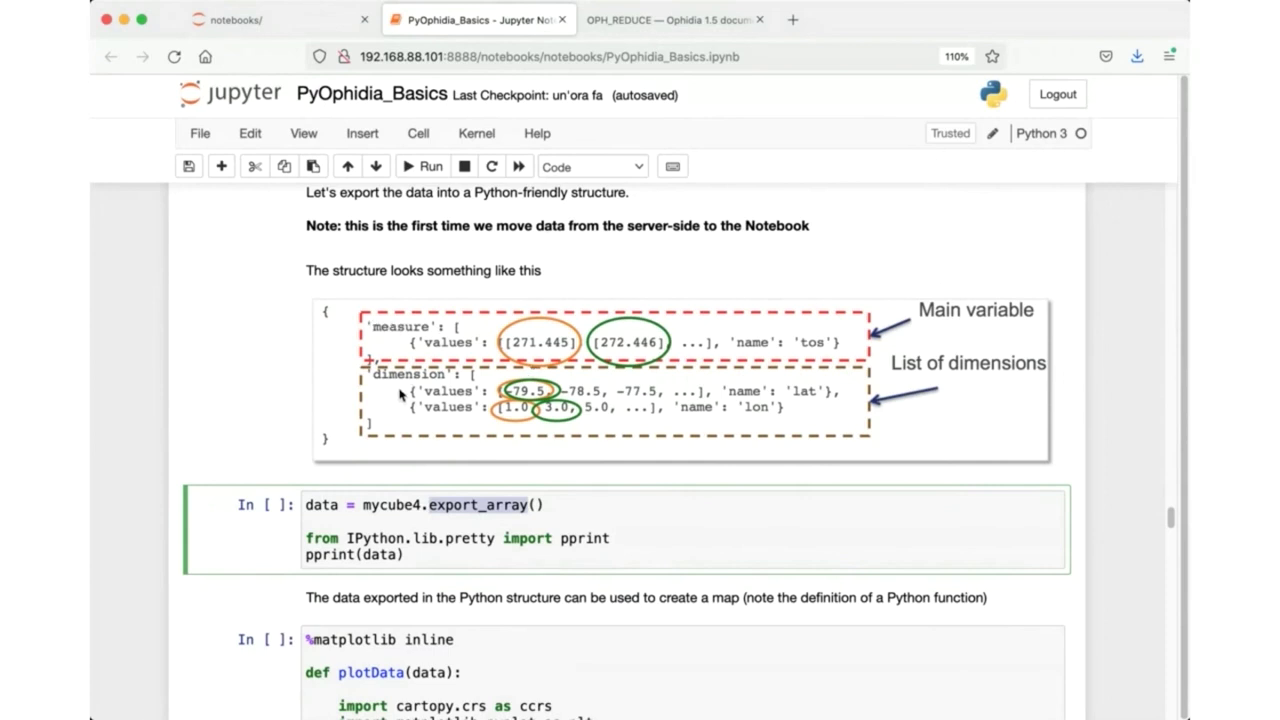
left_click(360, 522)
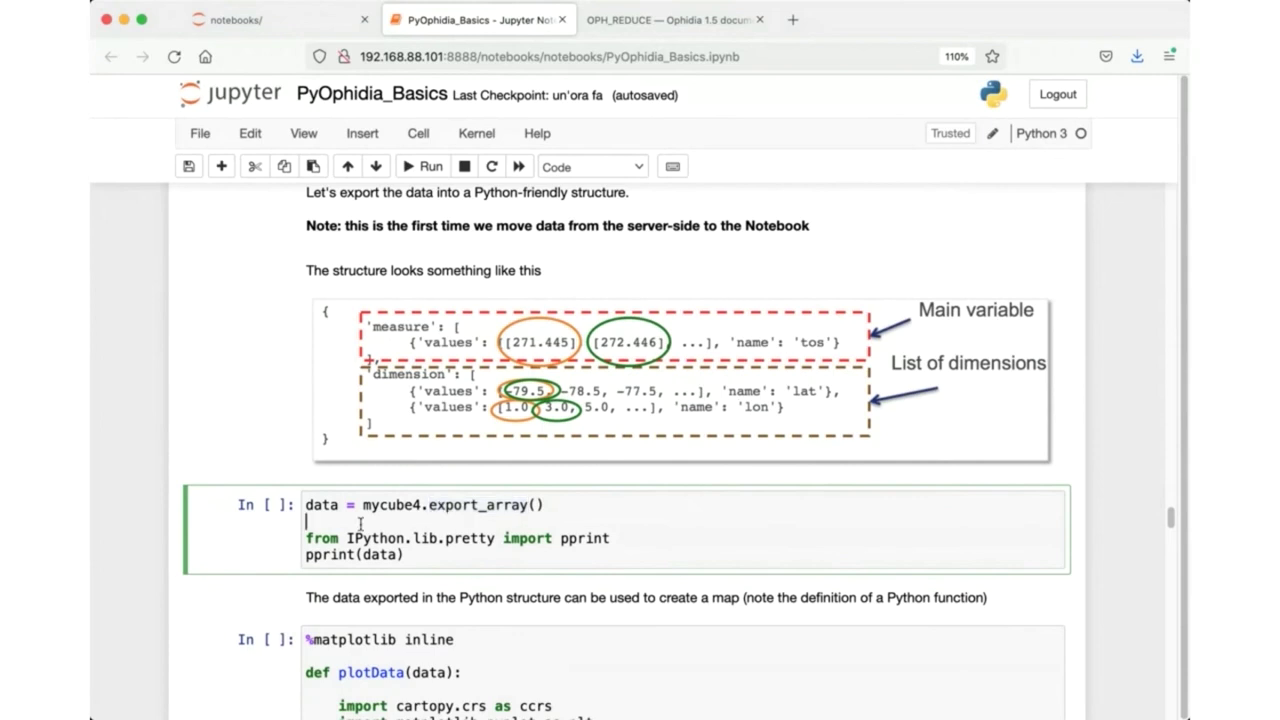
left_click(424, 166)
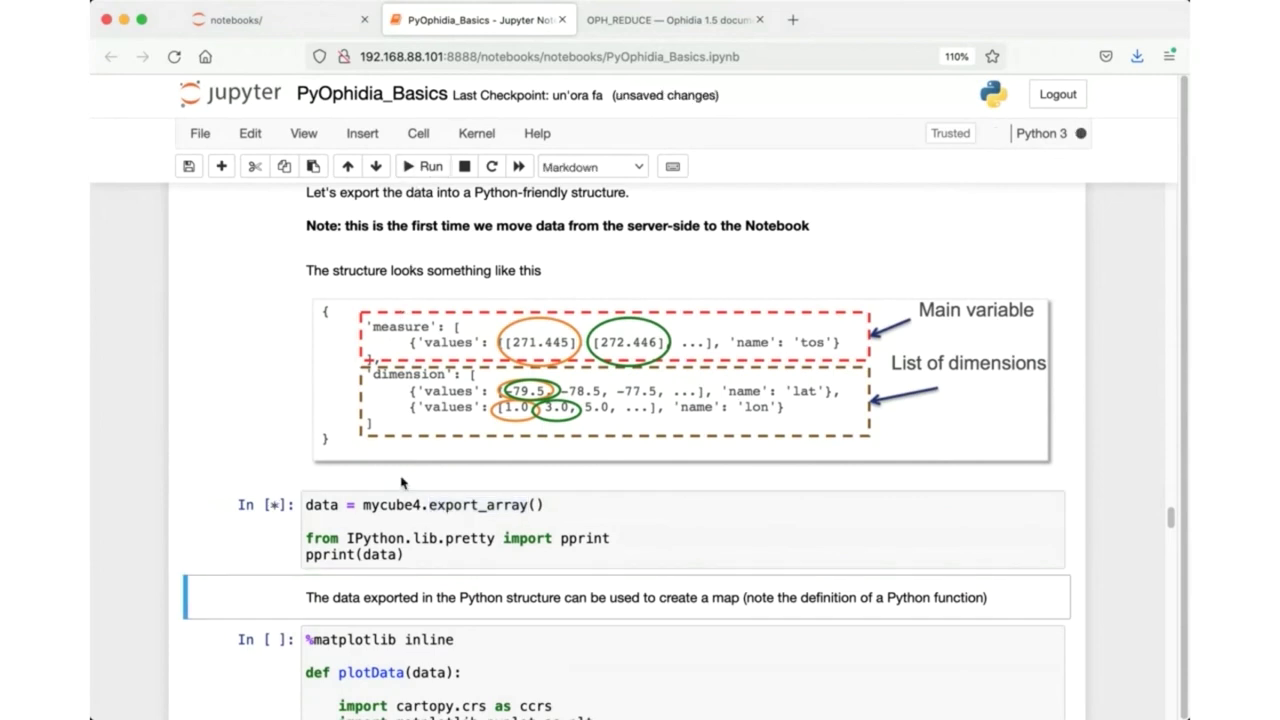
scroll(401, 483, "down", 5)
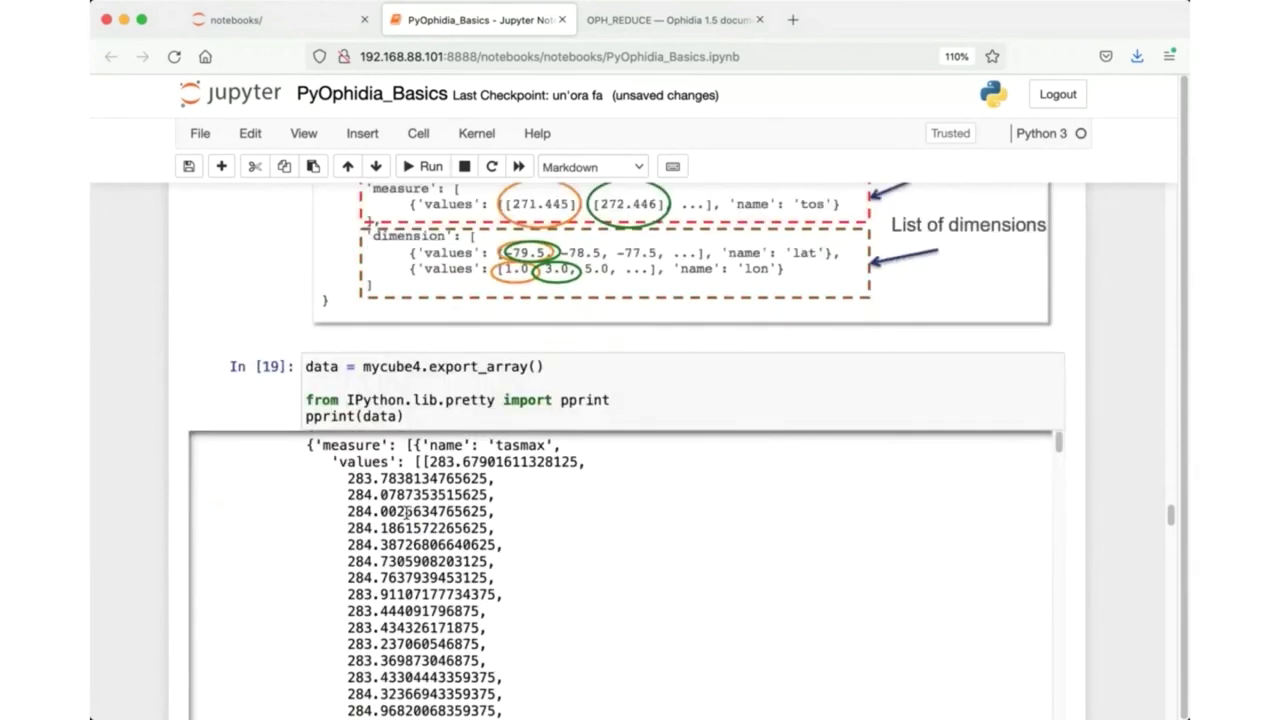
scroll(337, 384, "down", 2)
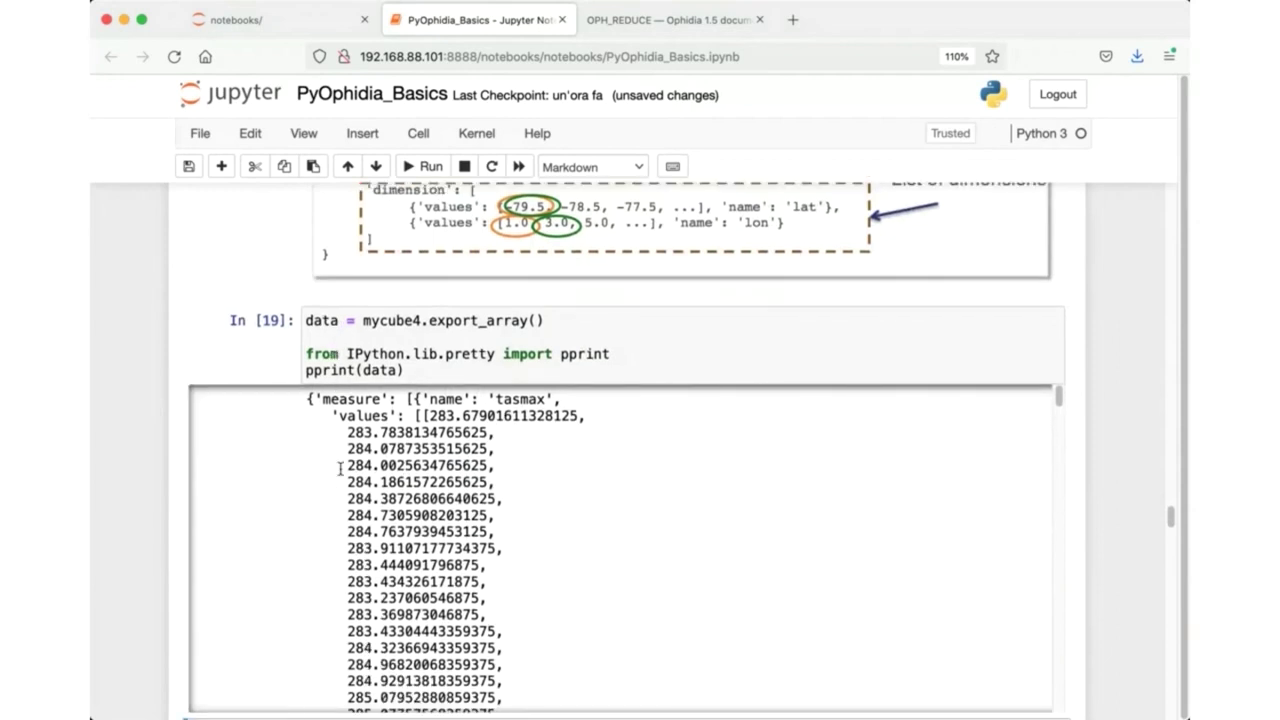
Examine the exported array's tasmax measure values, highlighting the measure key in the printed output.
scroll(356, 440, "down", 1)
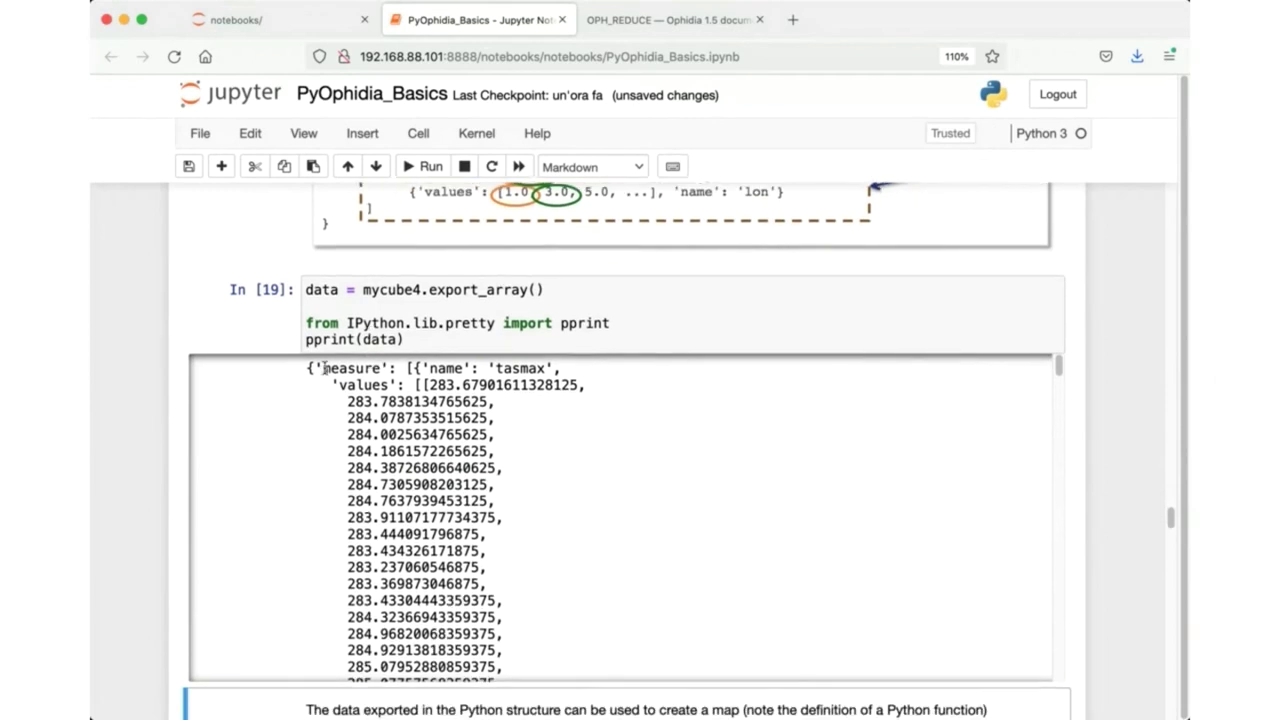
left_click_drag(323, 368, 424, 366)
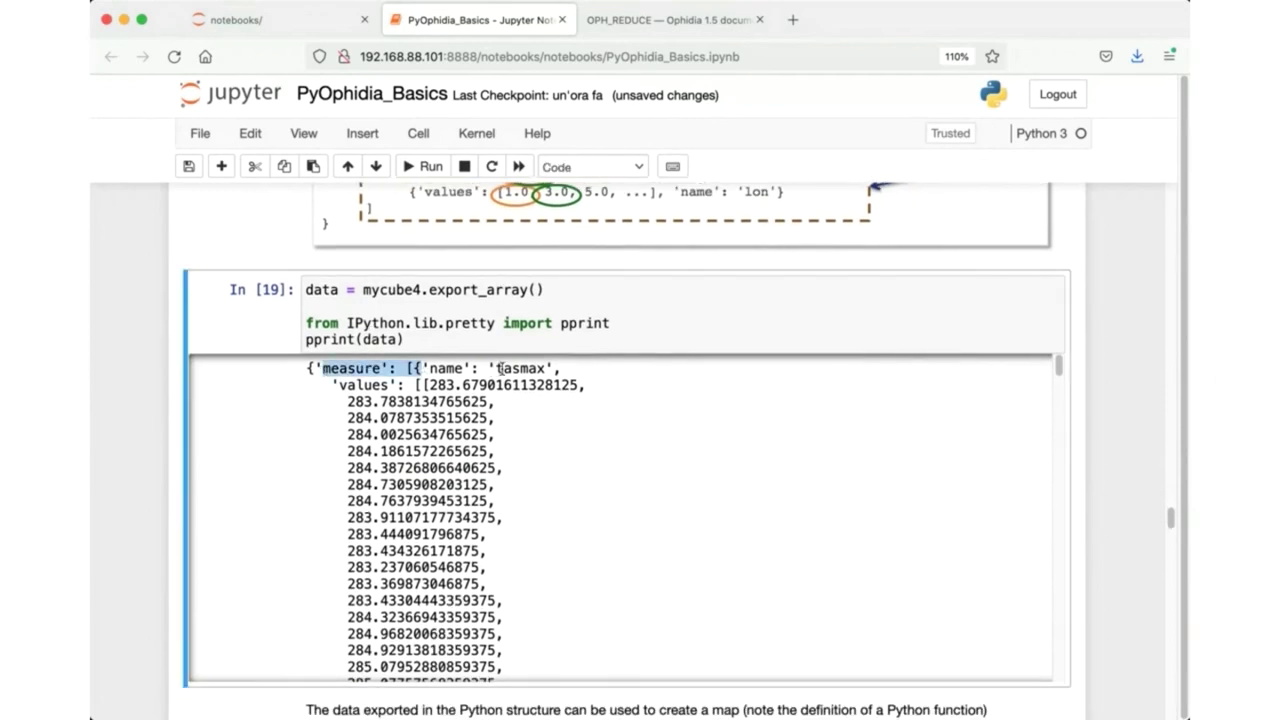
left_click(502, 368)
scroll(460, 486, "down", 3)
scroll(460, 486, "up", 3)
scroll(460, 486, "down", 15)
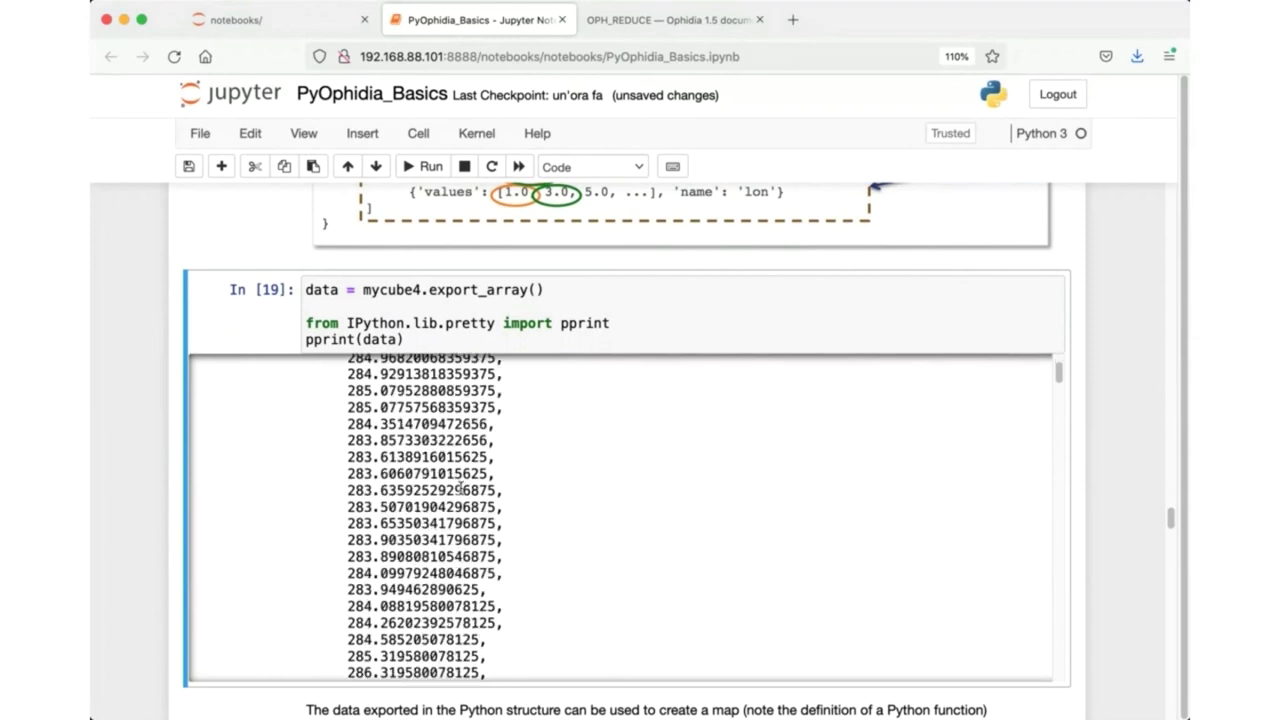
scroll(460, 486, "down", 12)
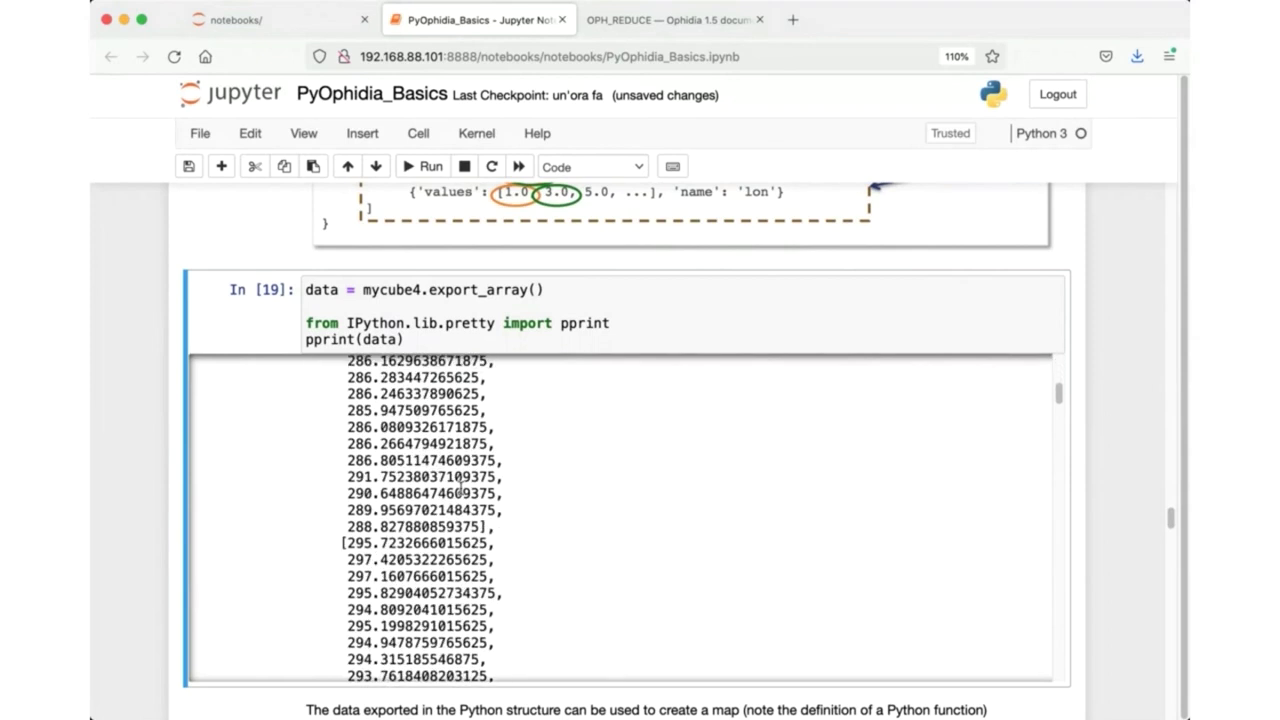
scroll(460, 486, "down", 12)
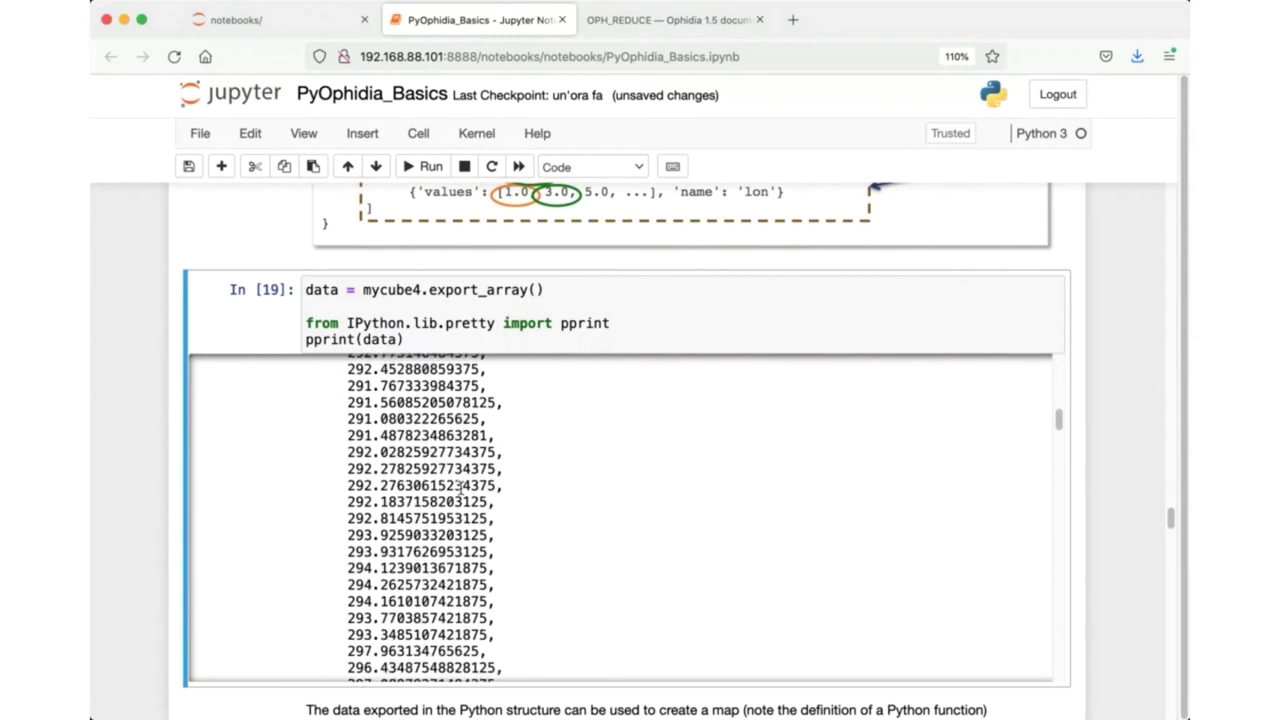
scroll(460, 486, "down", 12)
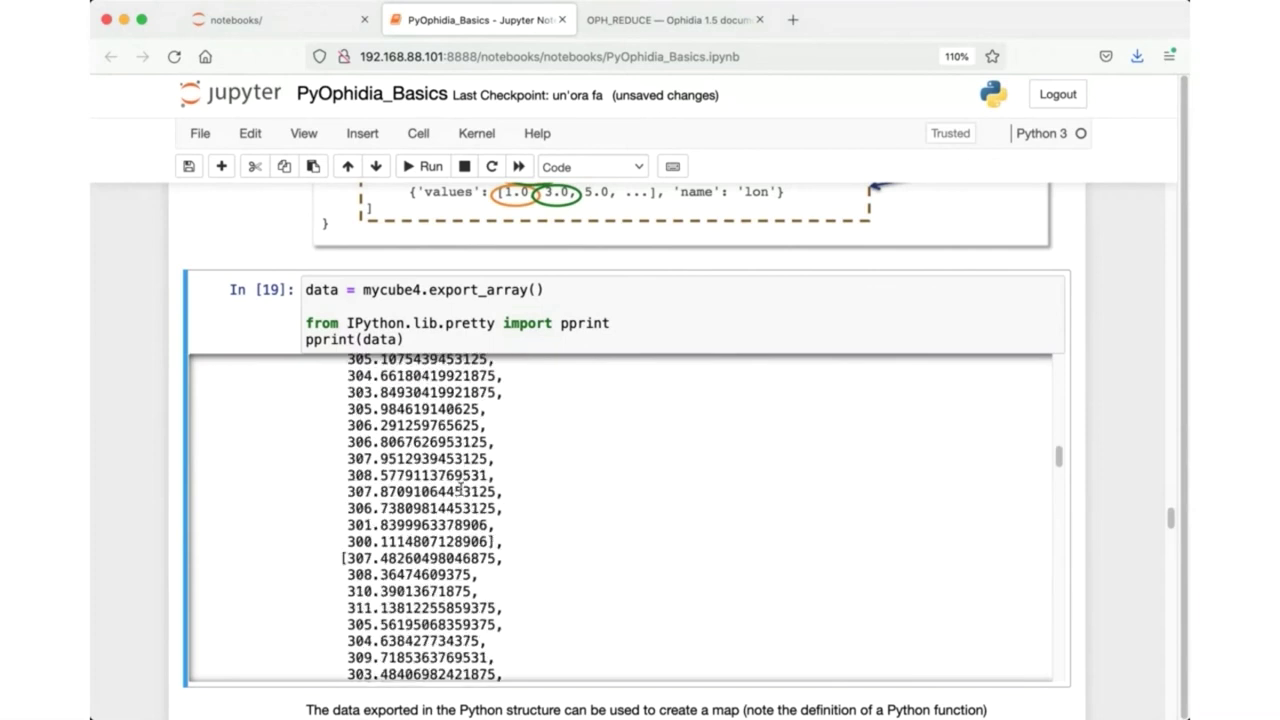
scroll(460, 486, "down", 12)
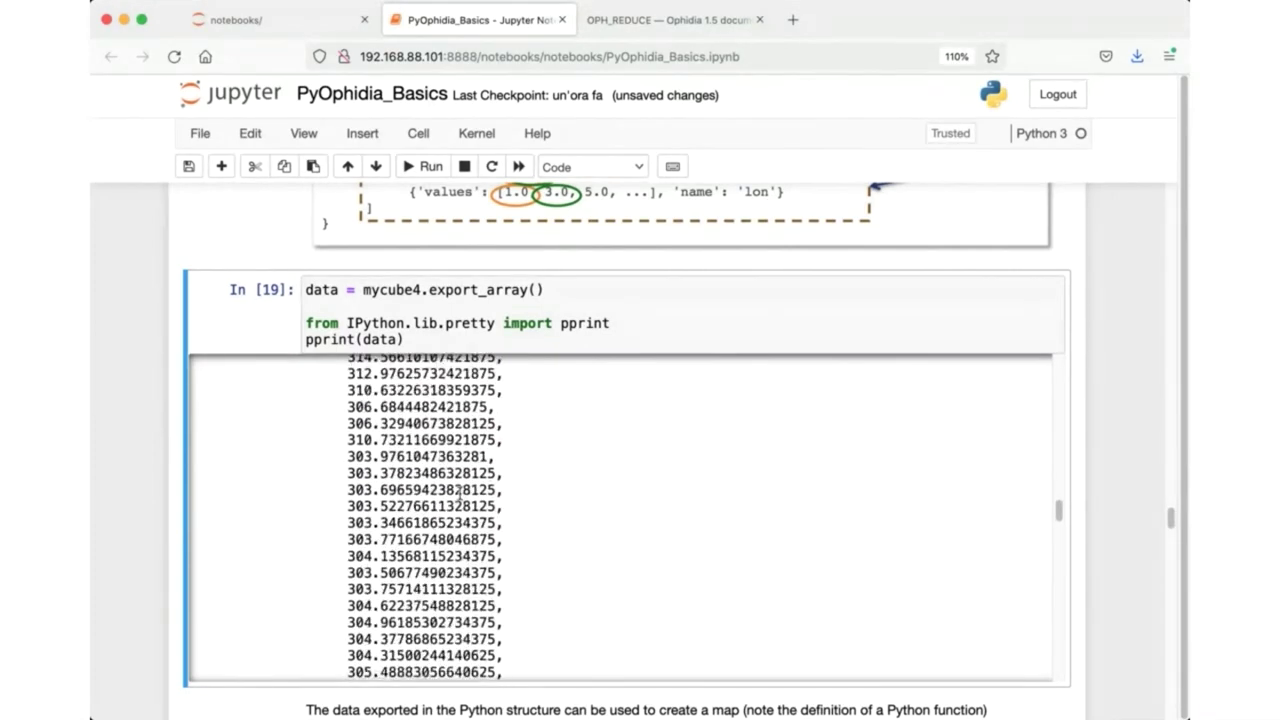
scroll(460, 500, "down", 15)
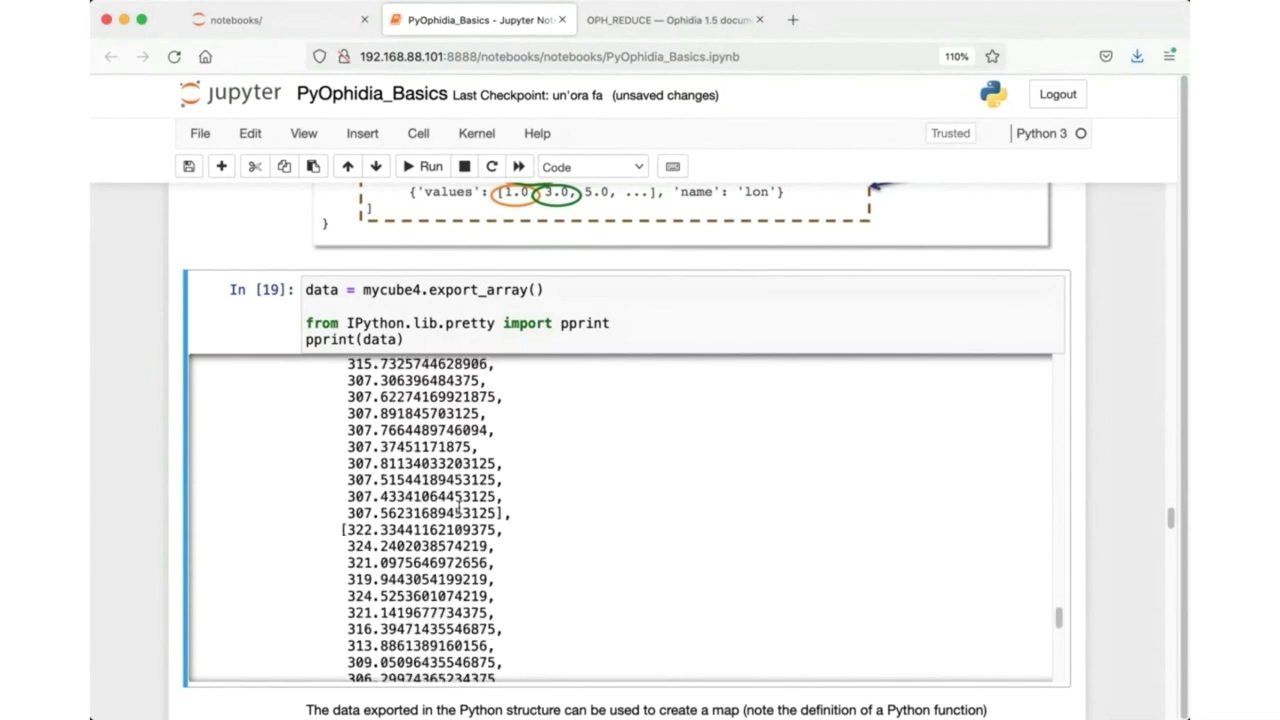
Examine the dimension section of the exported structure, highlighting the lon name and reviewing the lat and lon value lists.
scroll(460, 514, "up", 6)
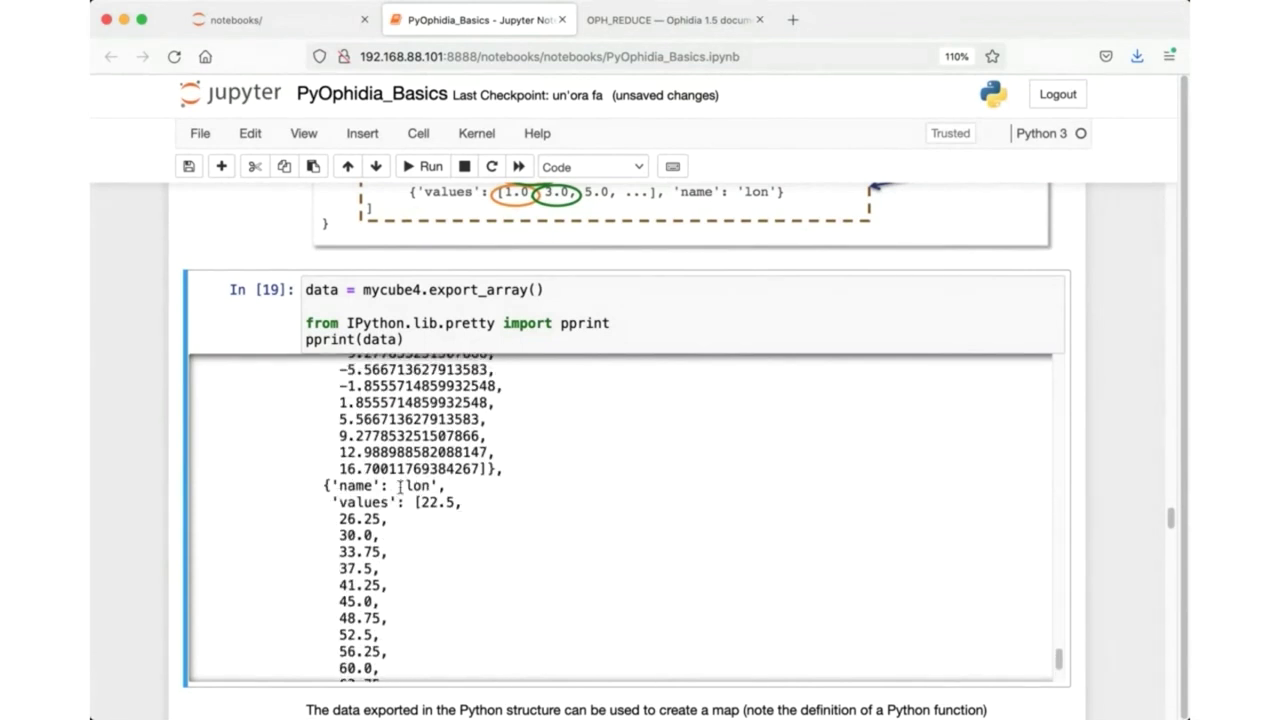
scroll(429, 586, "down", 12)
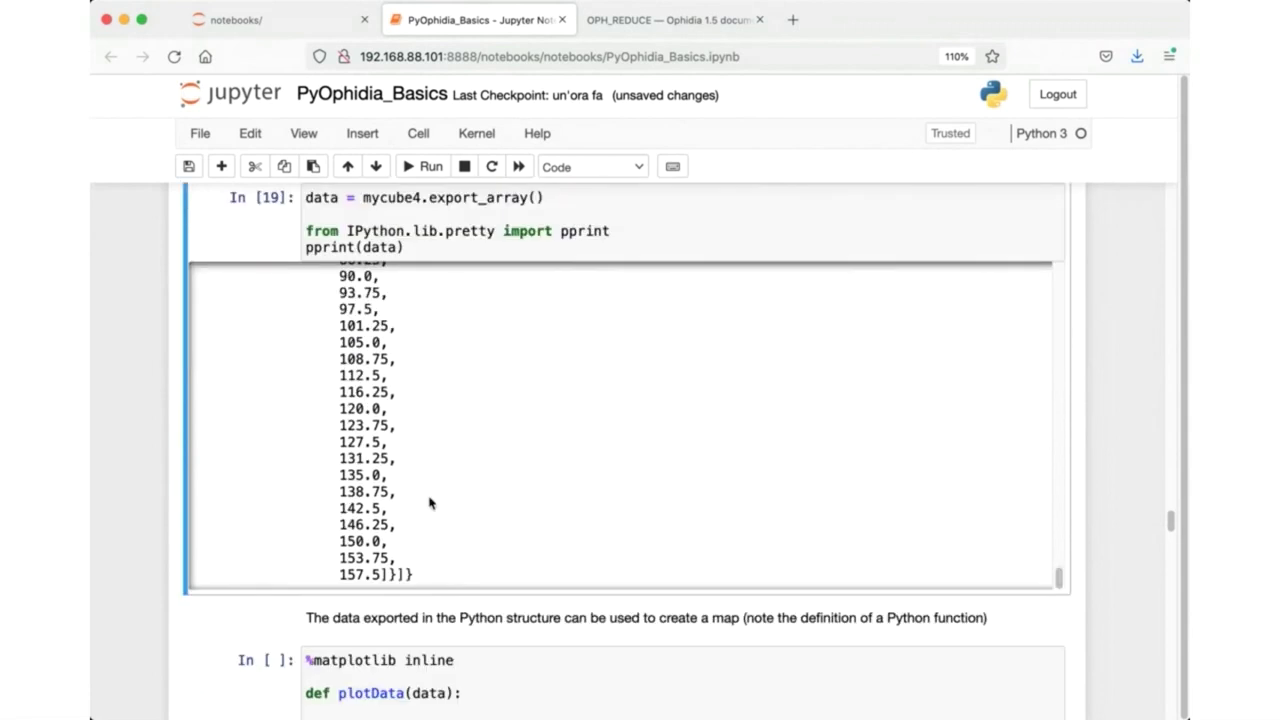
scroll(430, 495, "up", 6)
scroll(429, 491, "up", 7)
scroll(428, 495, "down", 8)
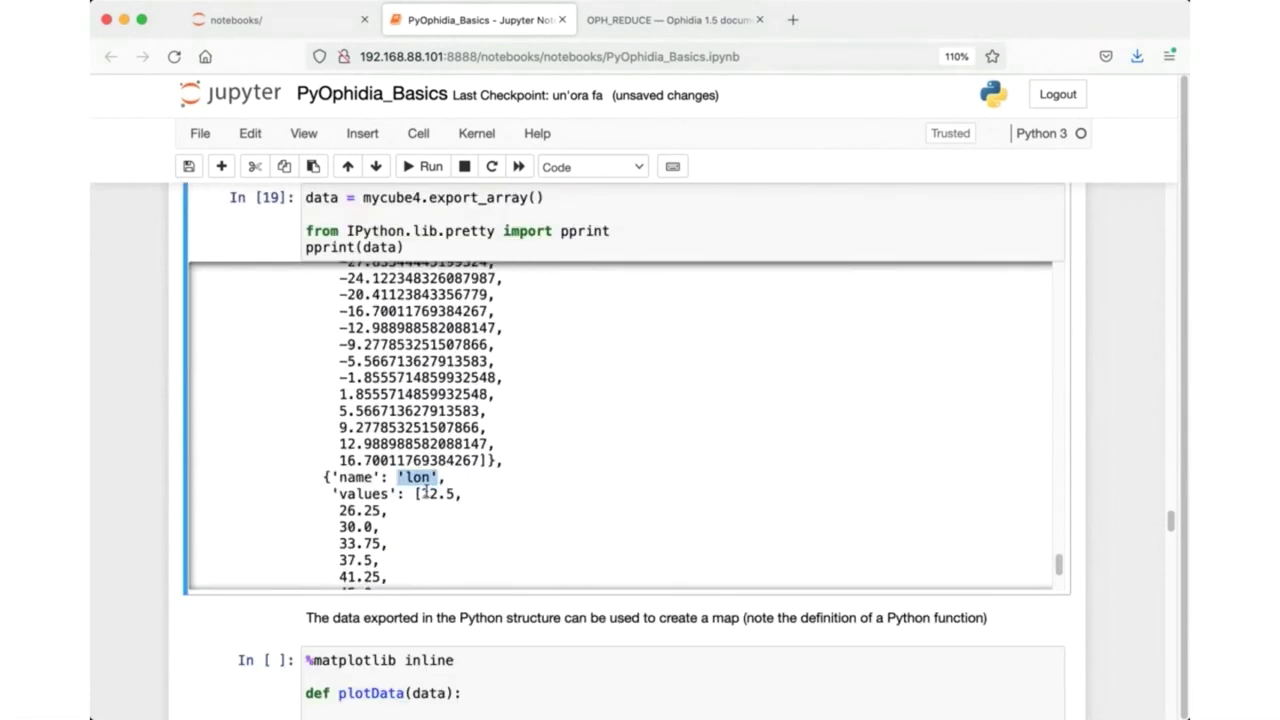
scroll(426, 497, "down", 5)
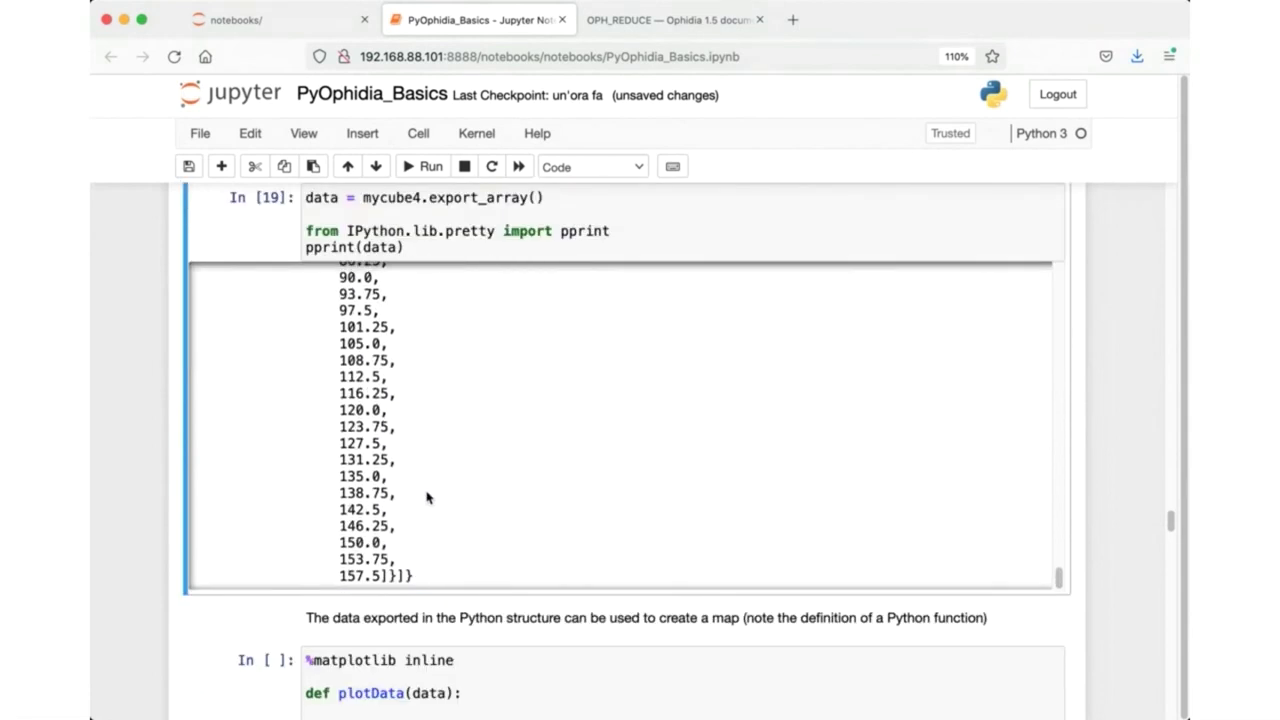
scroll(426, 495, "up", 4)
scroll(426, 495, "up", 10)
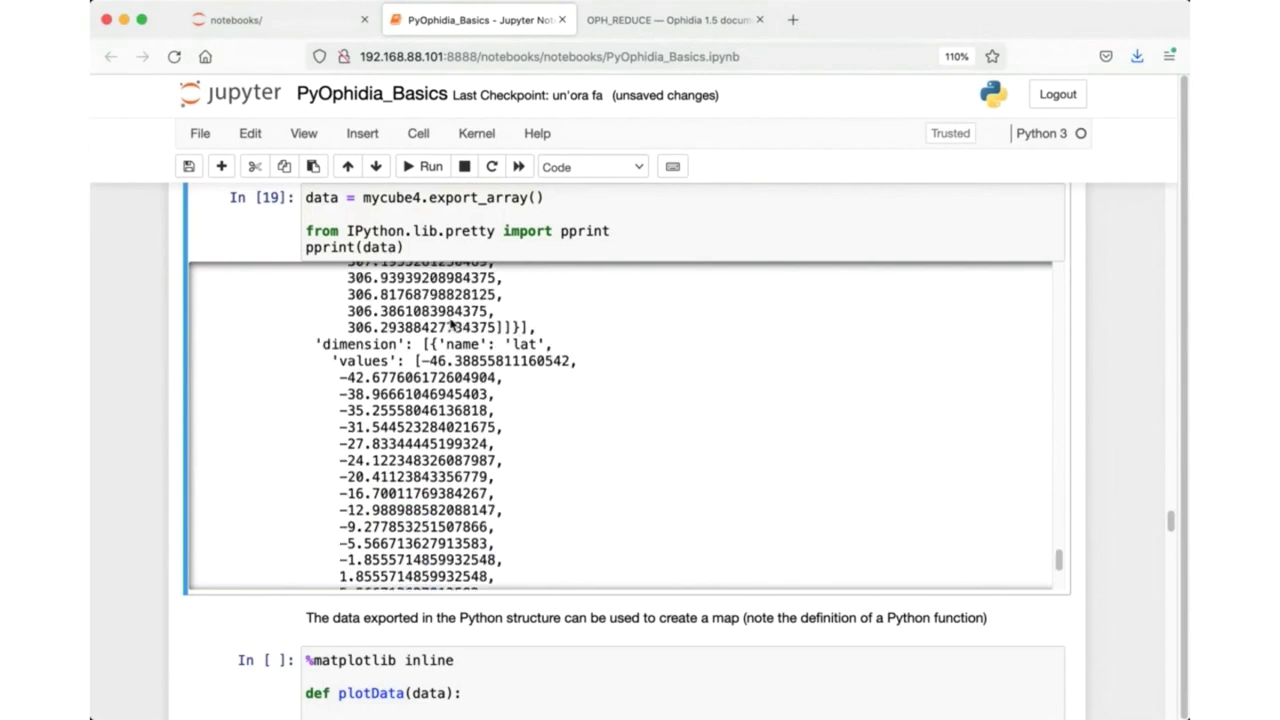
scroll(444, 418, "down", 3)
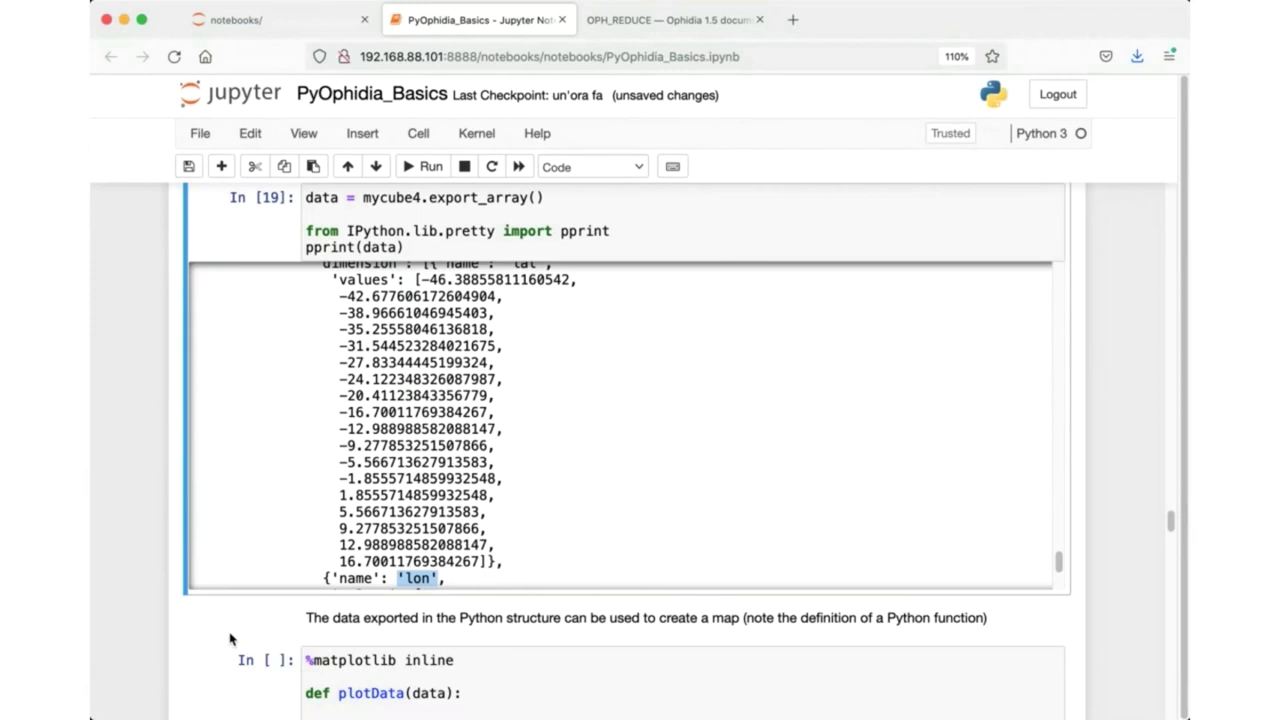
Review the plotData function code, highlighting the measure key used where lat, lon and var are read from the data.
scroll(229, 637, "down", 3)
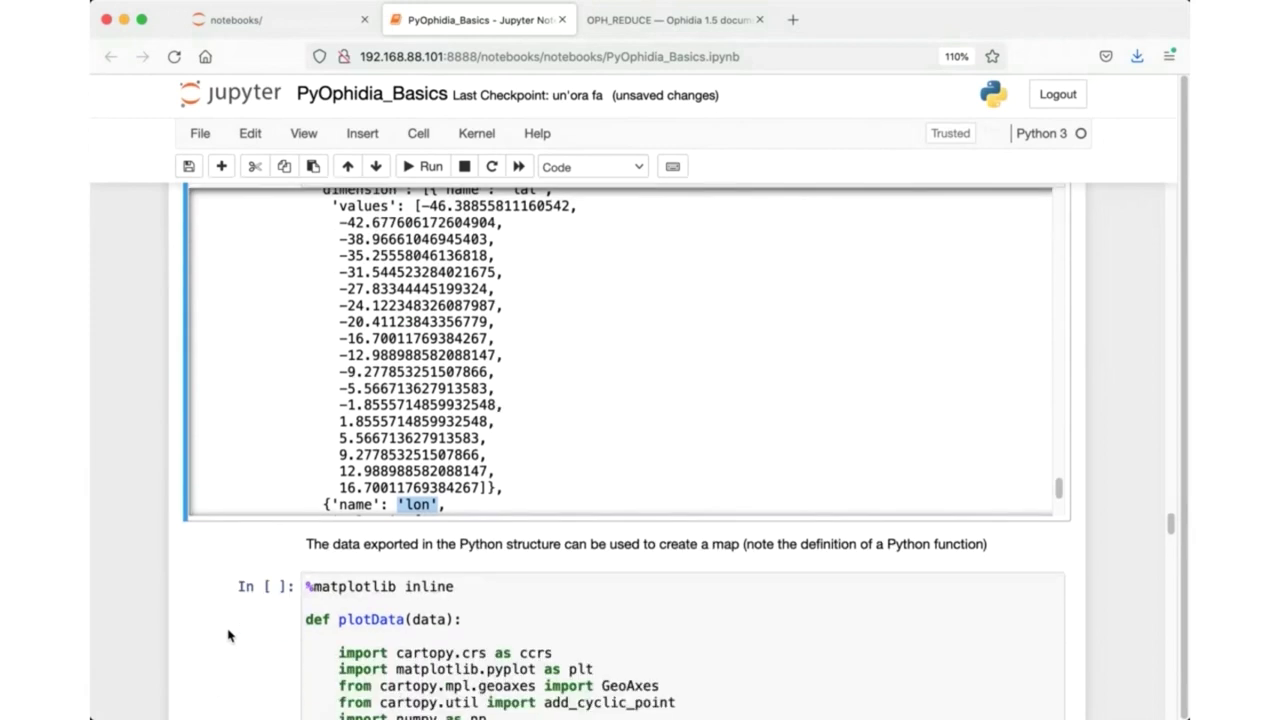
scroll(229, 637, "down", 6)
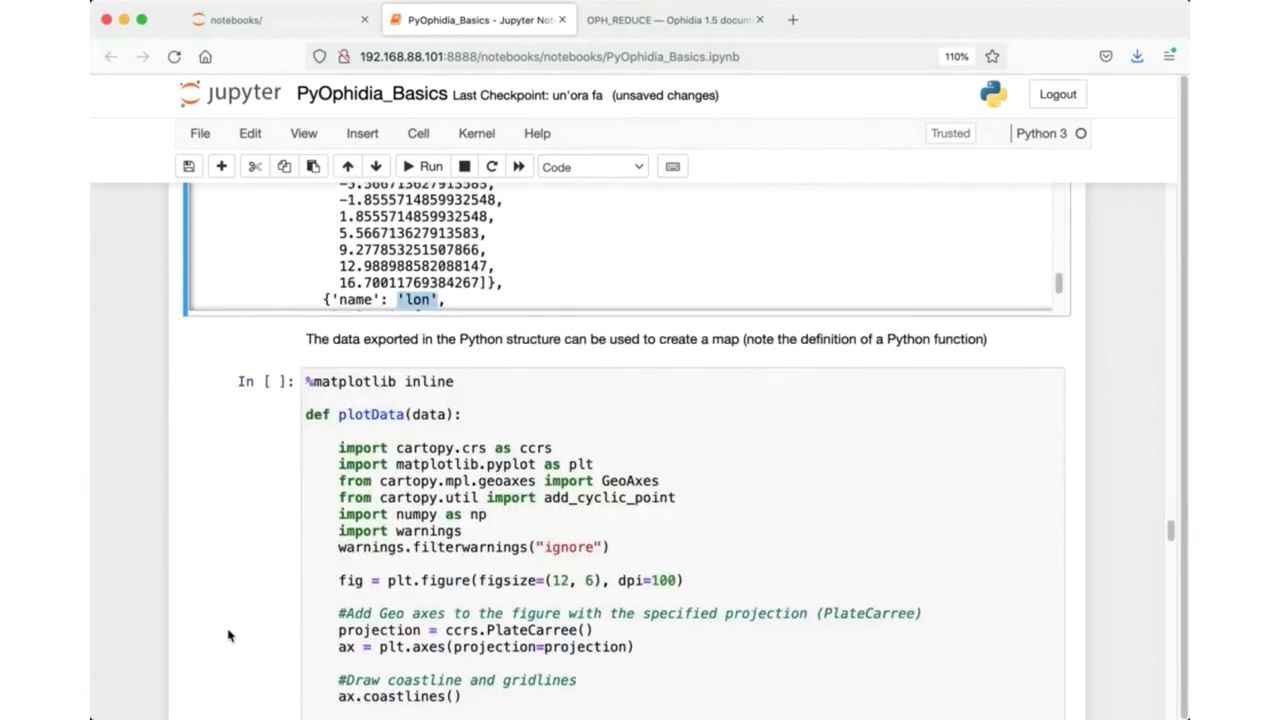
scroll(229, 637, "down", 3)
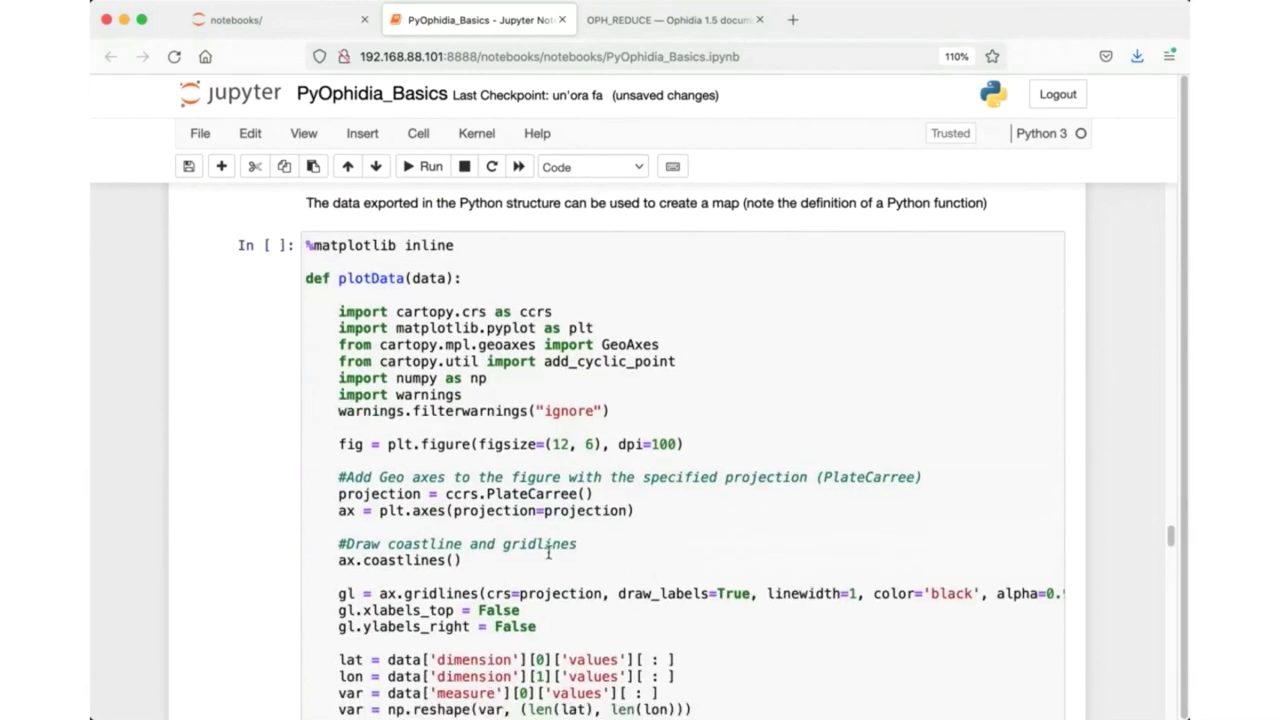
left_click(455, 386)
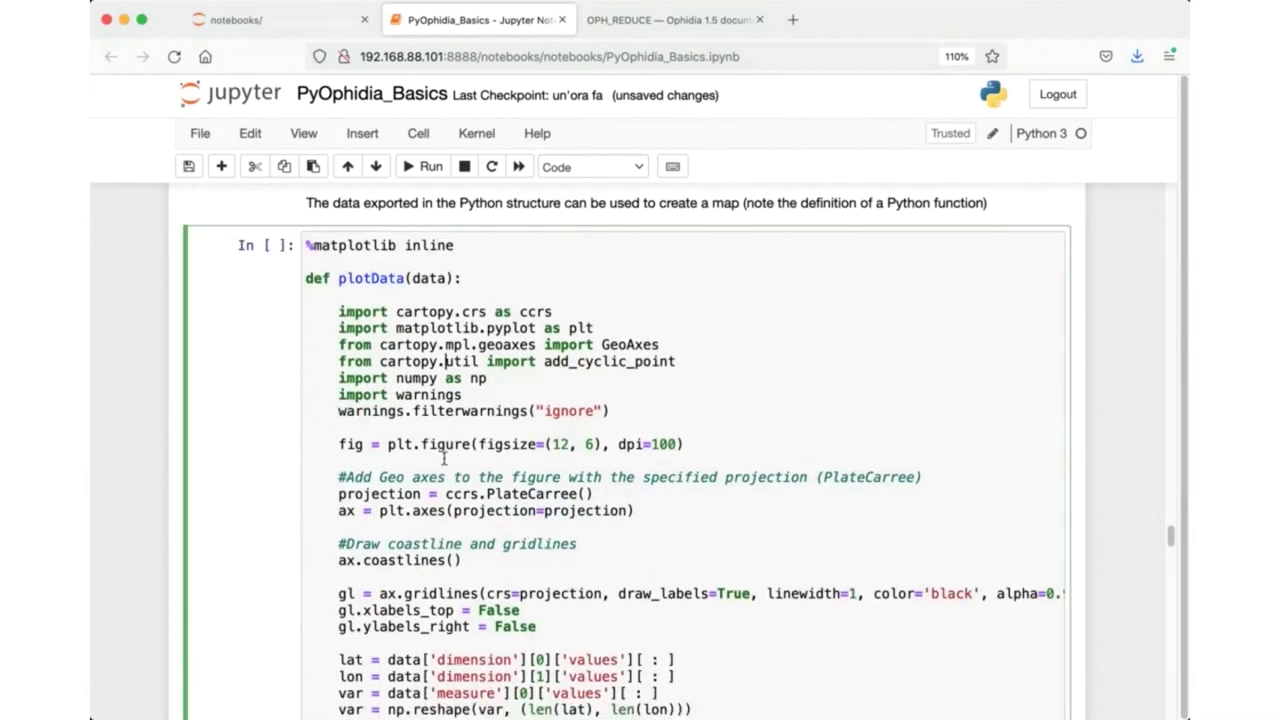
scroll(419, 527, "down", 1)
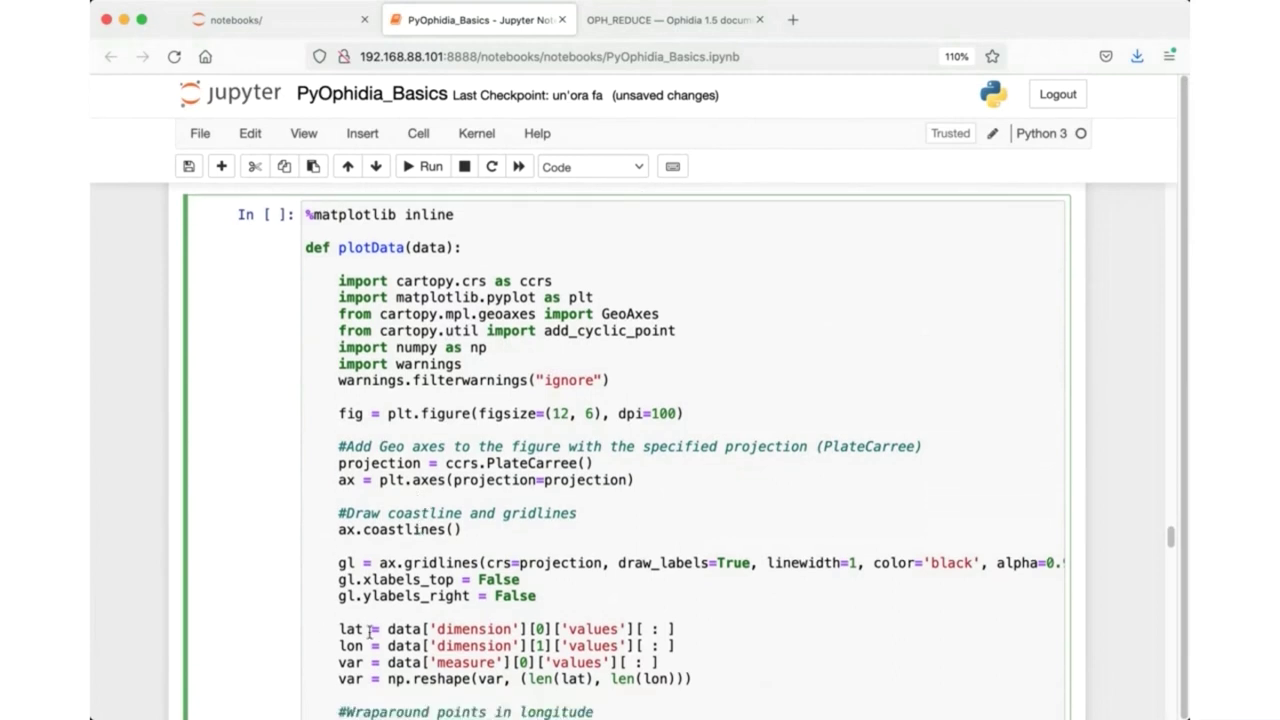
left_click_drag(430, 628, 492, 660)
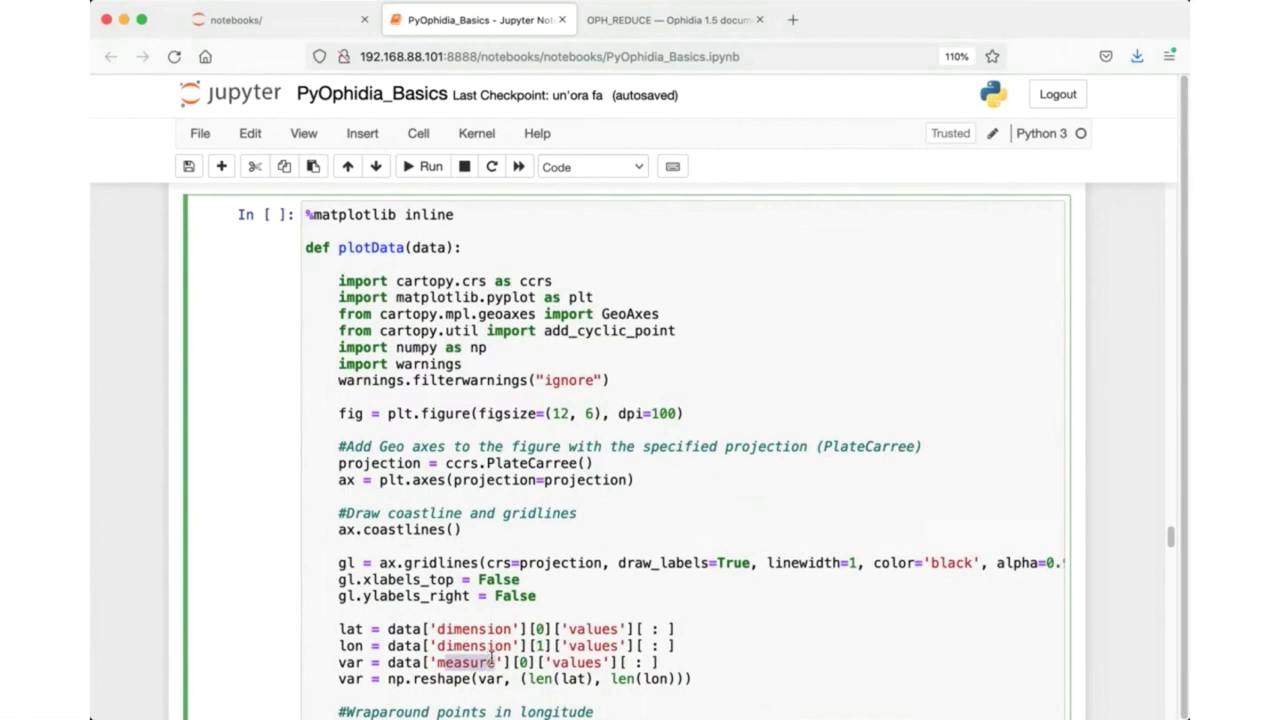
left_click(377, 632)
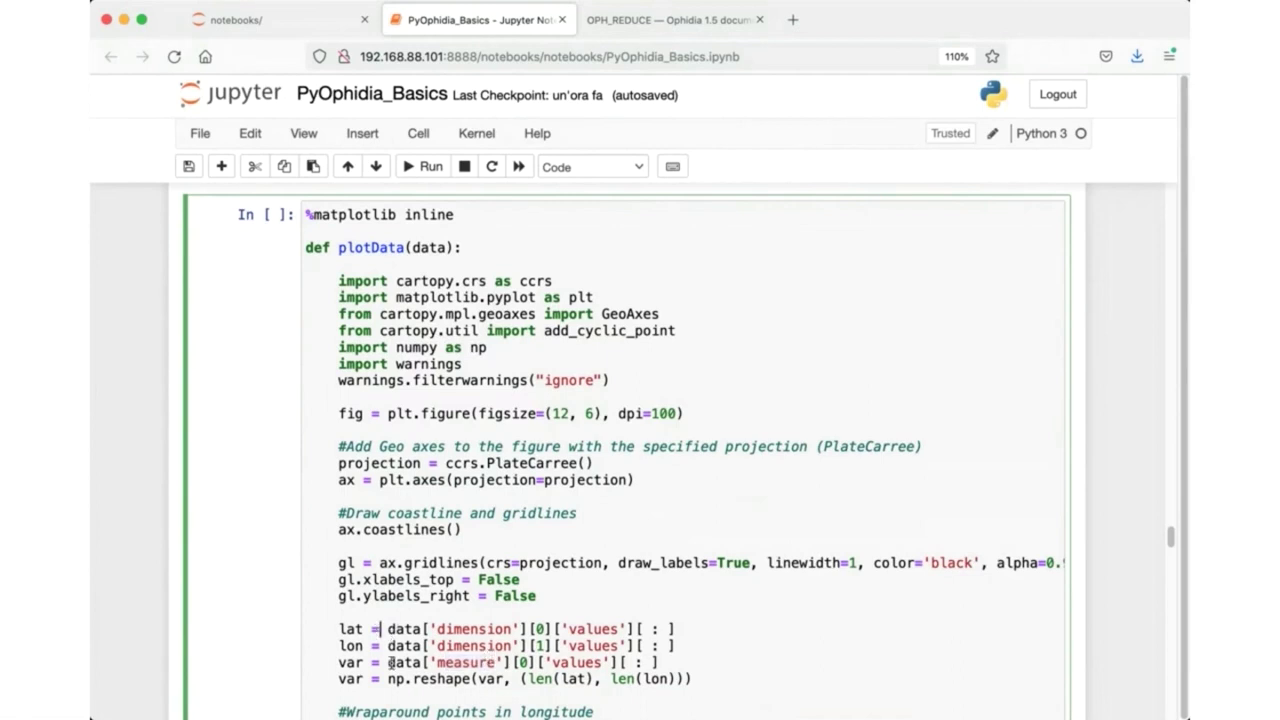
Run the plotData(data) cell to draw the Maximum Near-Surface Air Temperature map, and view the plot.
left_click(423, 166)
scroll(181, 392, "down", 4)
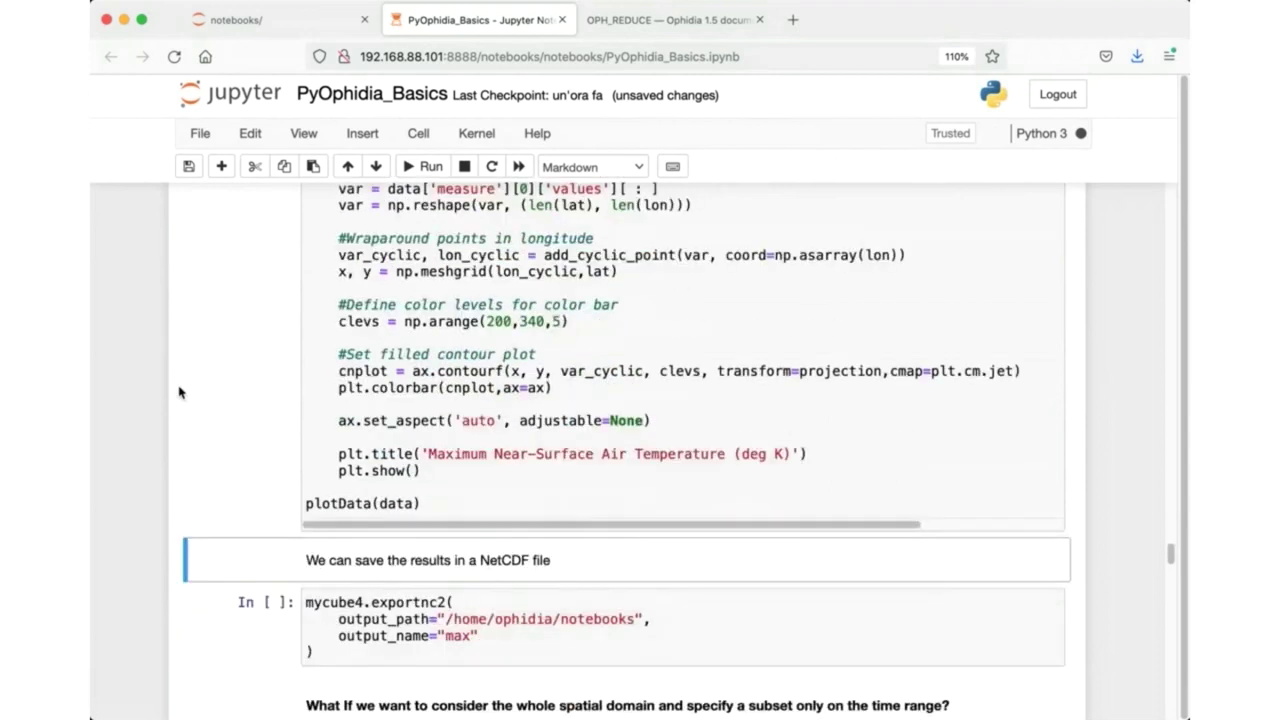
scroll(181, 392, "down", 3)
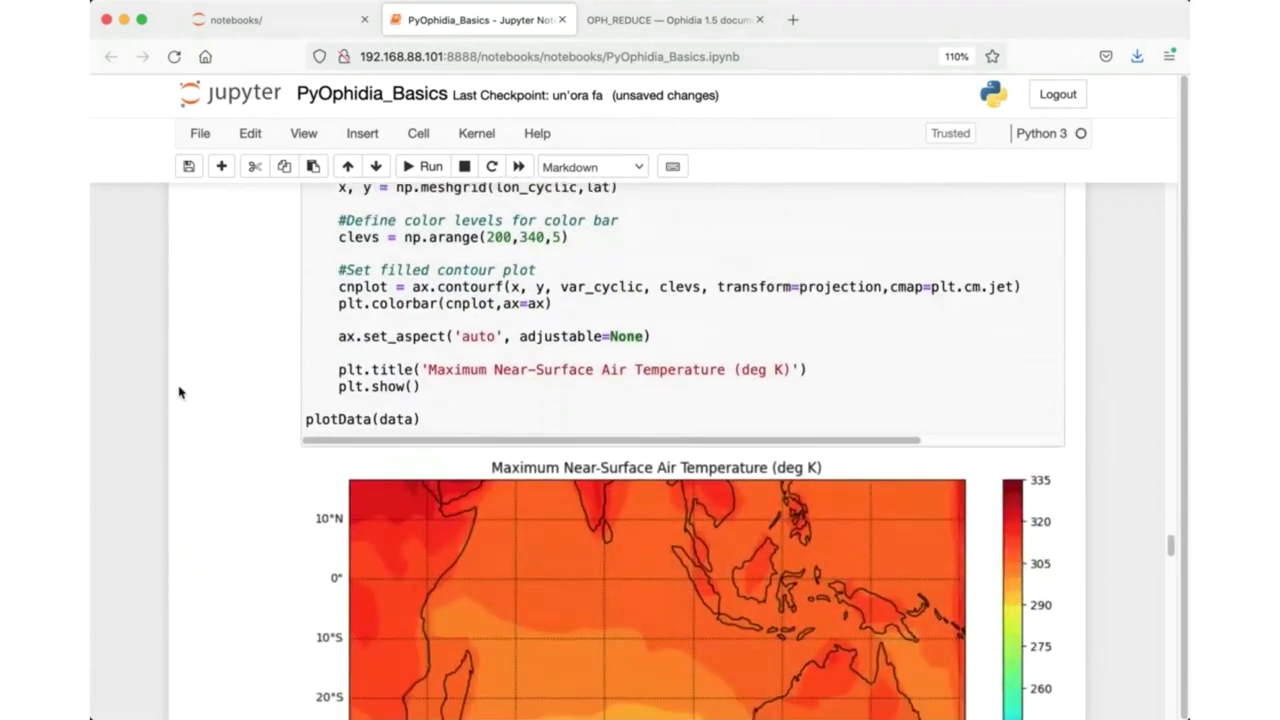
scroll(280, 480, "down", 1)
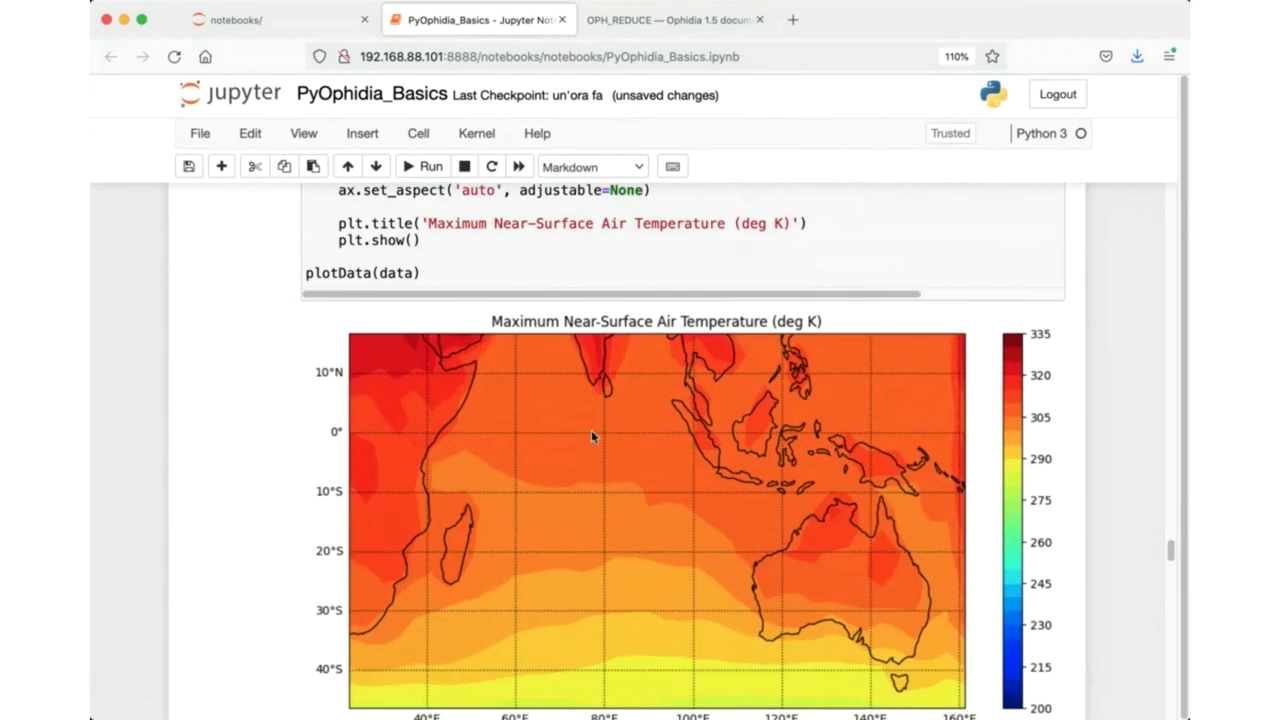
Export mycube4 to a NetCDF file named max in /home/ophidia/notebooks with exportnc2, and check the notebooks folder for max.nc.
scroll(380, 524, "down", 6)
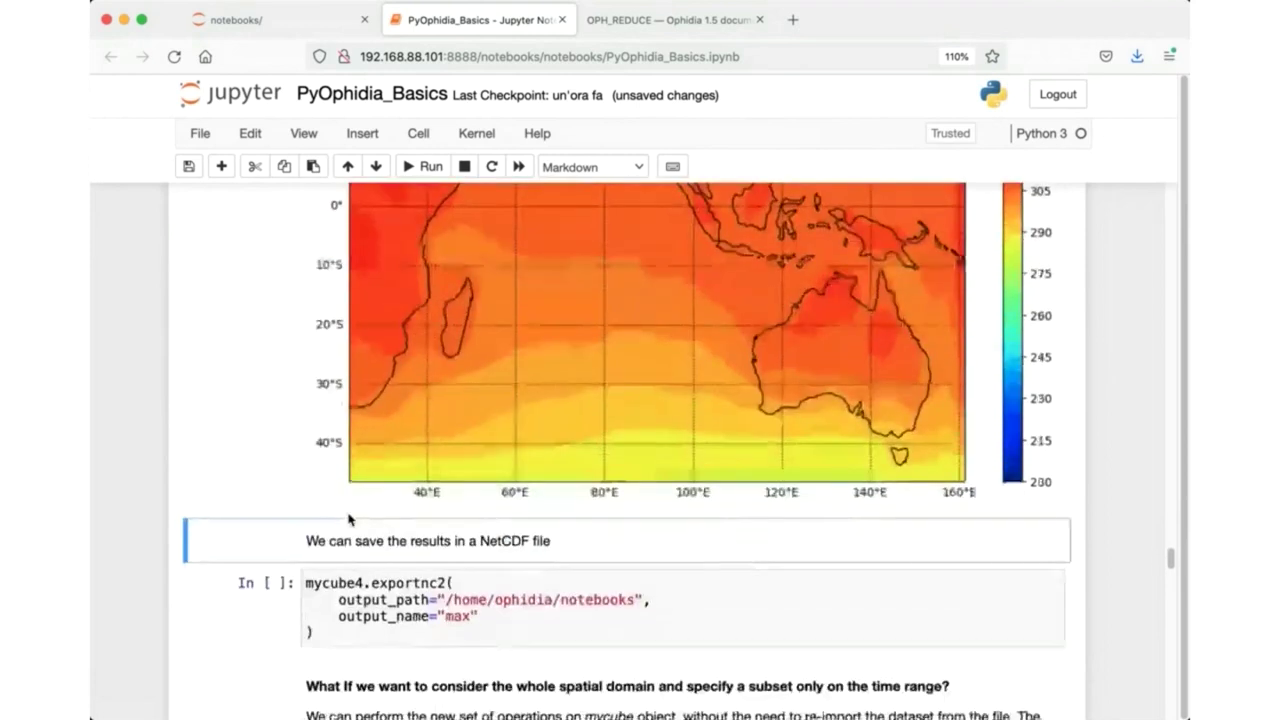
left_click(337, 585)
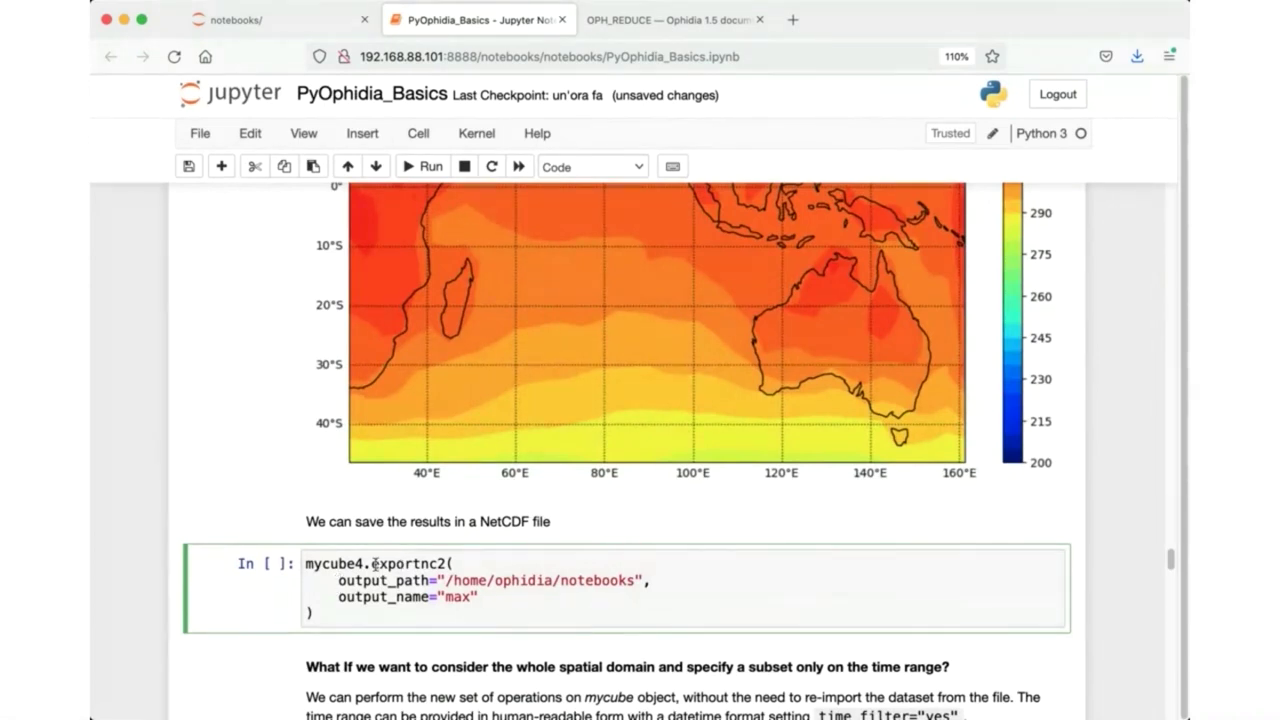
left_click_drag(374, 565, 429, 565)
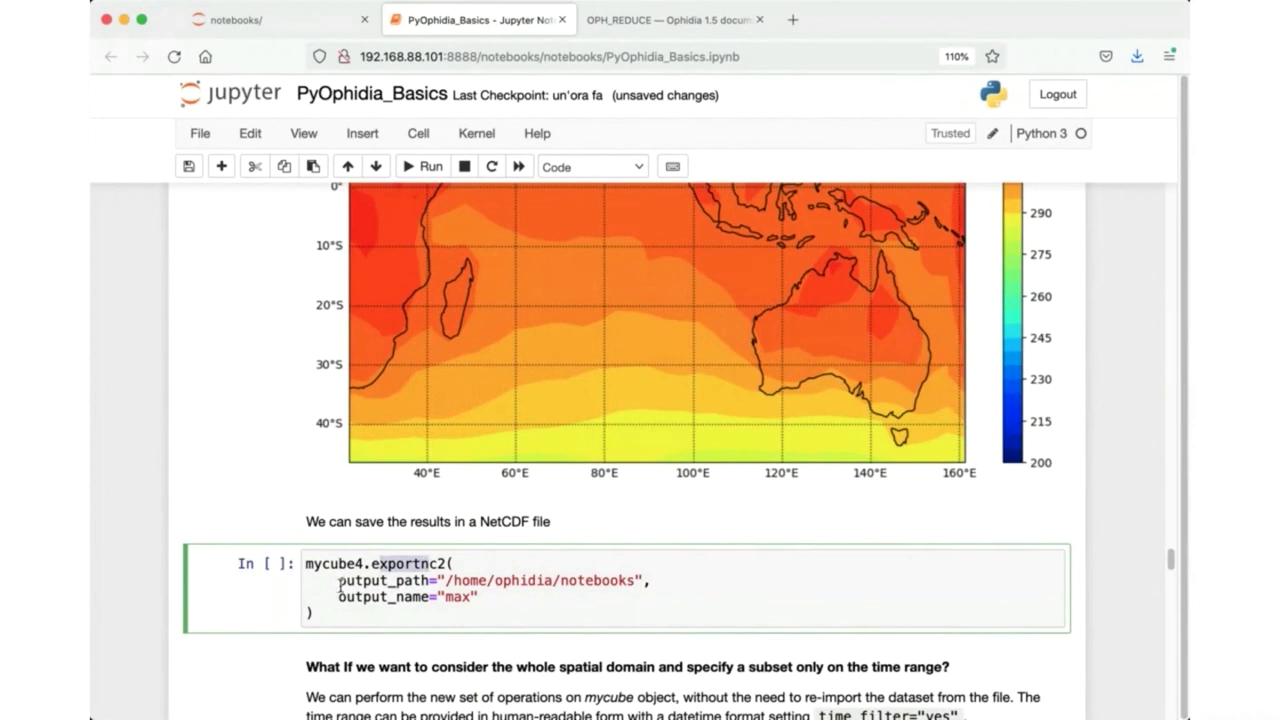
left_click_drag(339, 584, 481, 591)
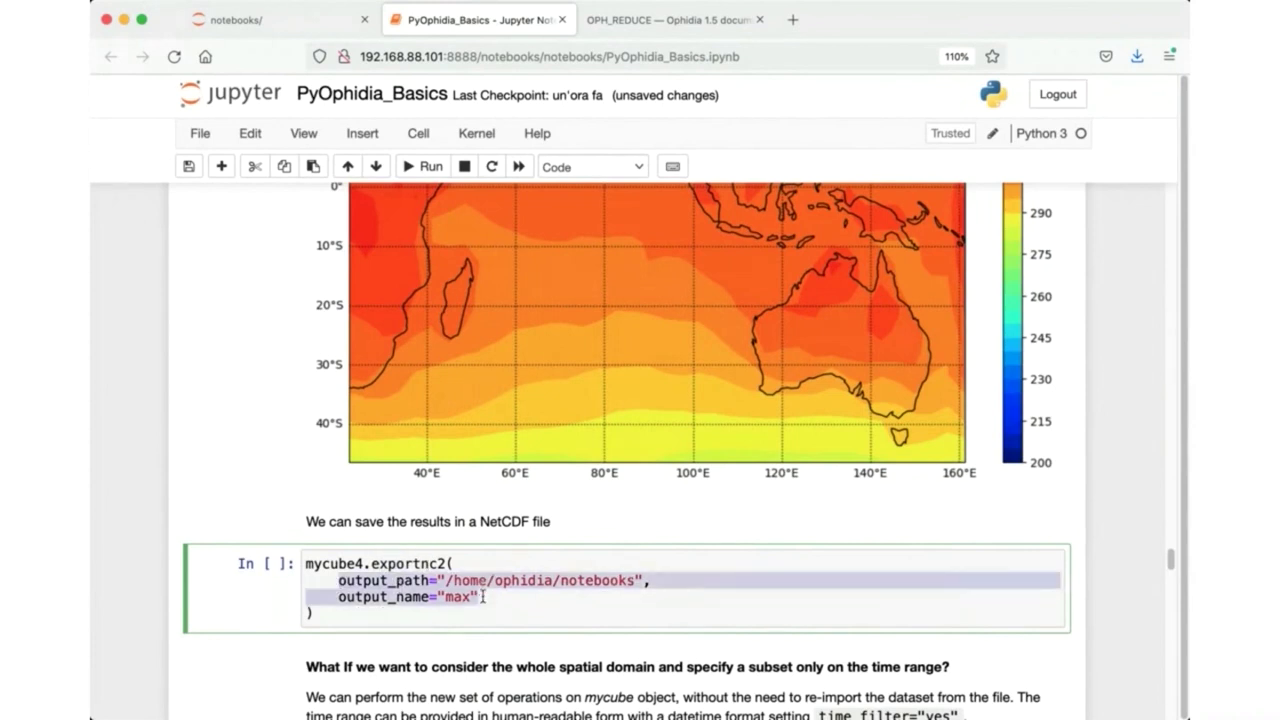
left_click(482, 590)
left_click(432, 168)
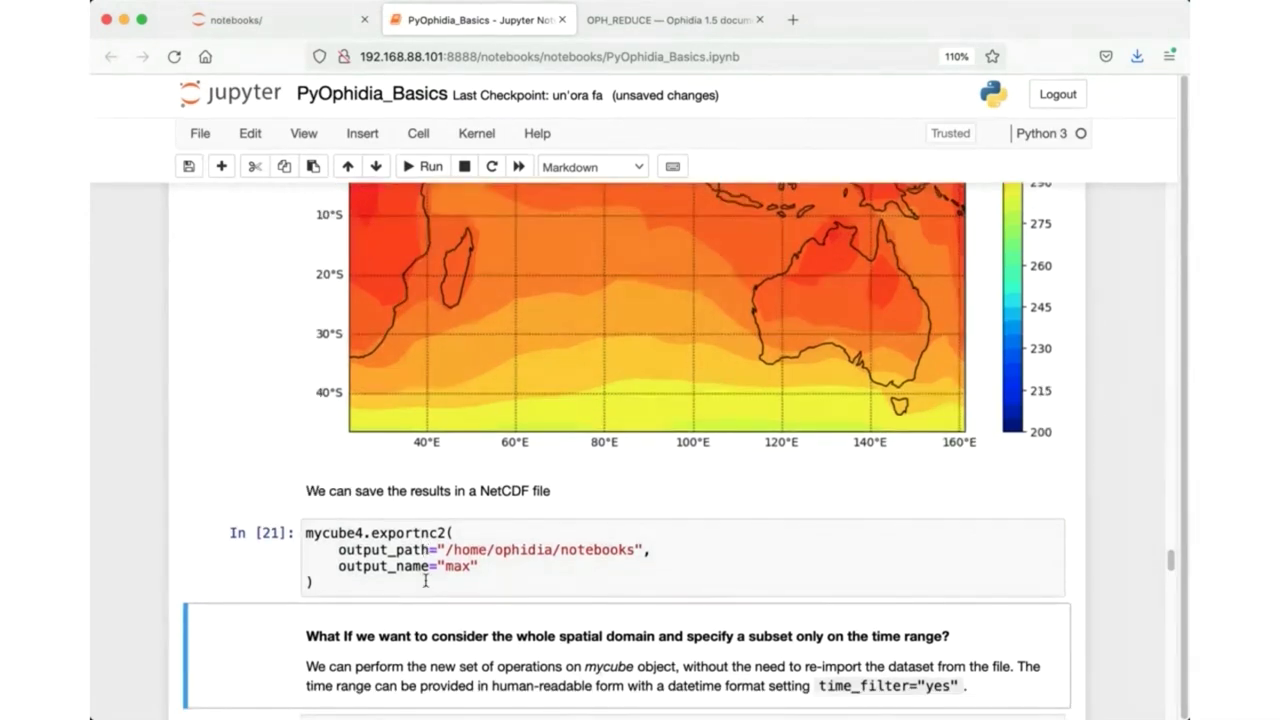
scroll(425, 580, "down", 1)
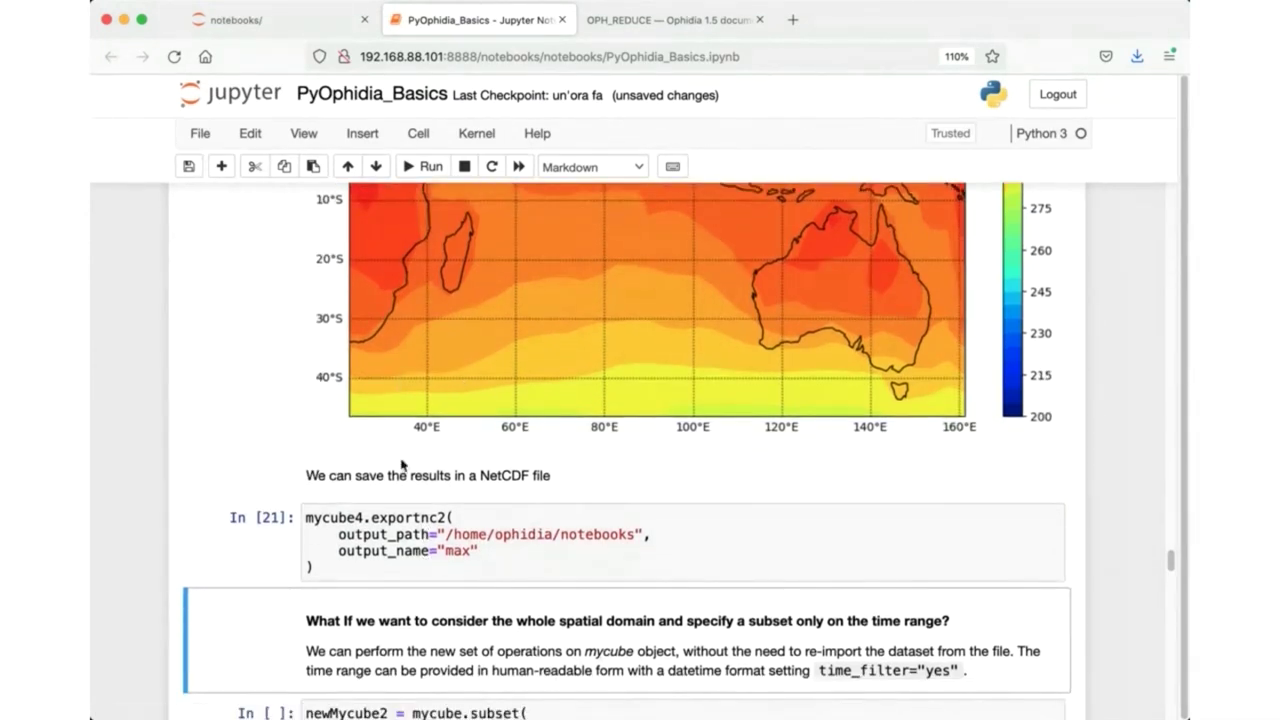
left_click(310, 22)
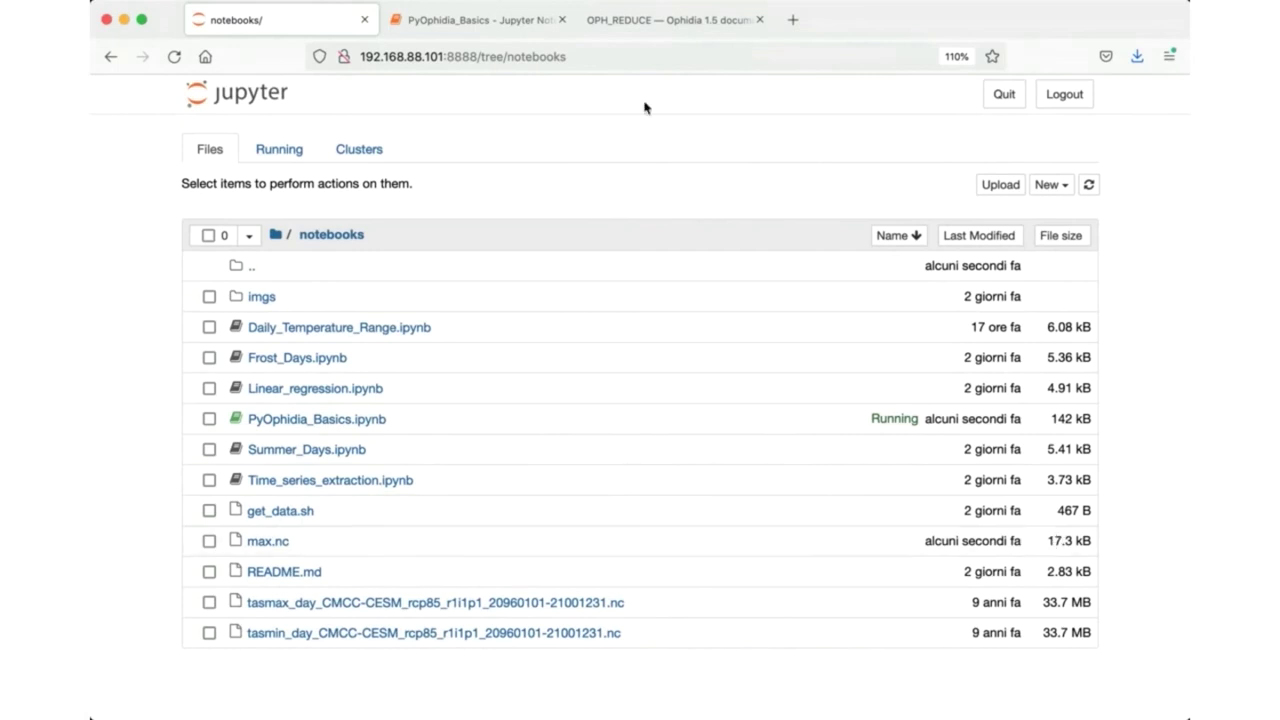
left_click(465, 22)
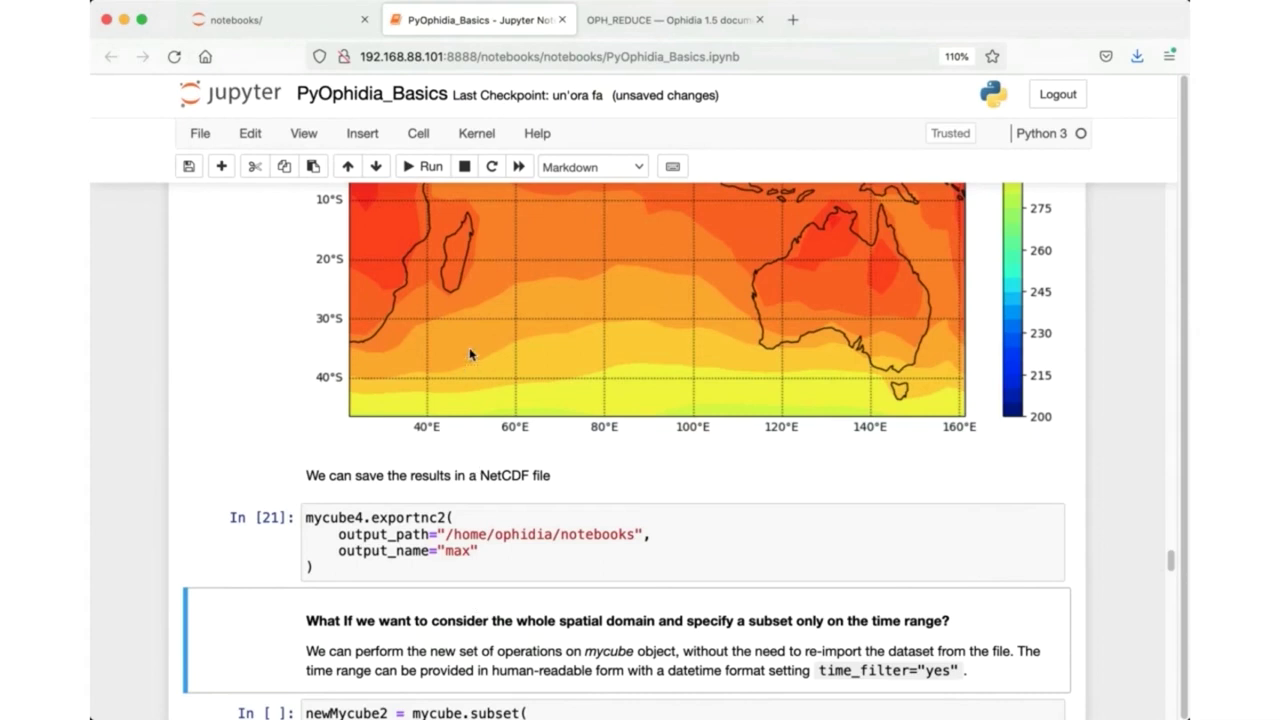
Review the time-only subset cell, highlighting the mycube source, the subset_filter range 2096-01-01_2096-12-31 and the time_filter="yes" argument.
scroll(481, 430, "down", 5)
scroll(481, 430, "down", 3)
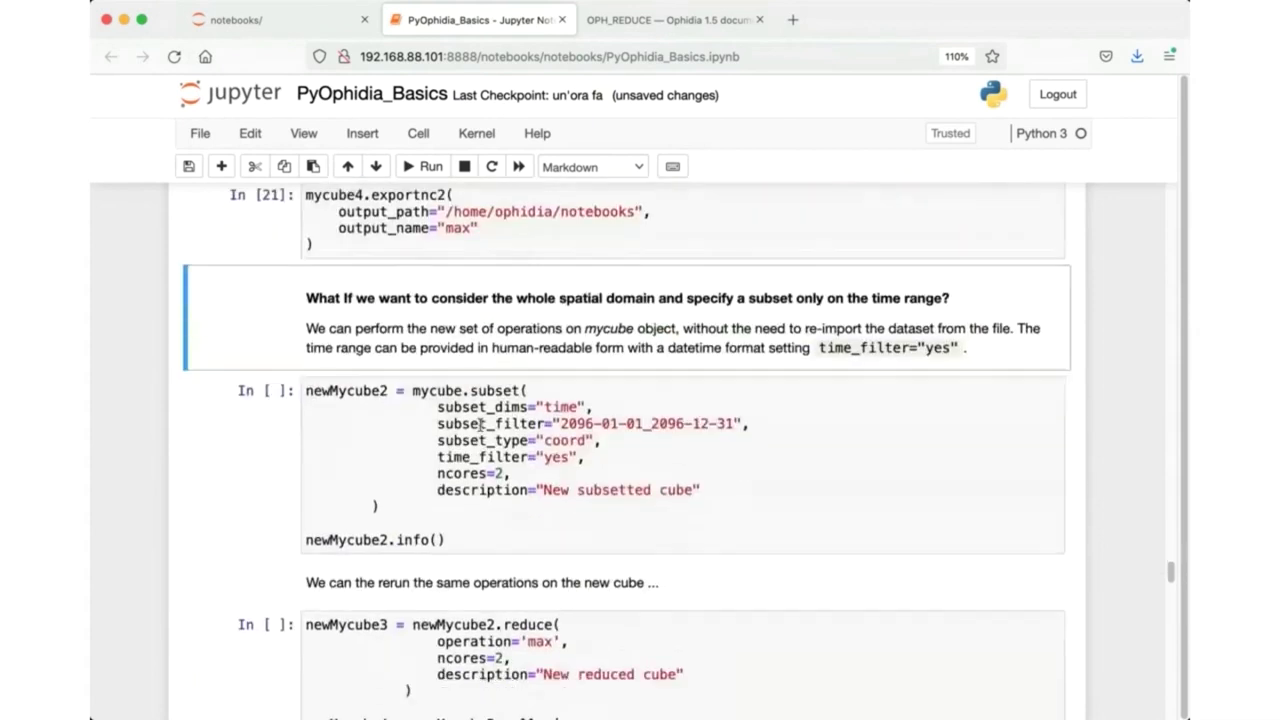
scroll(480, 425, "up", 1)
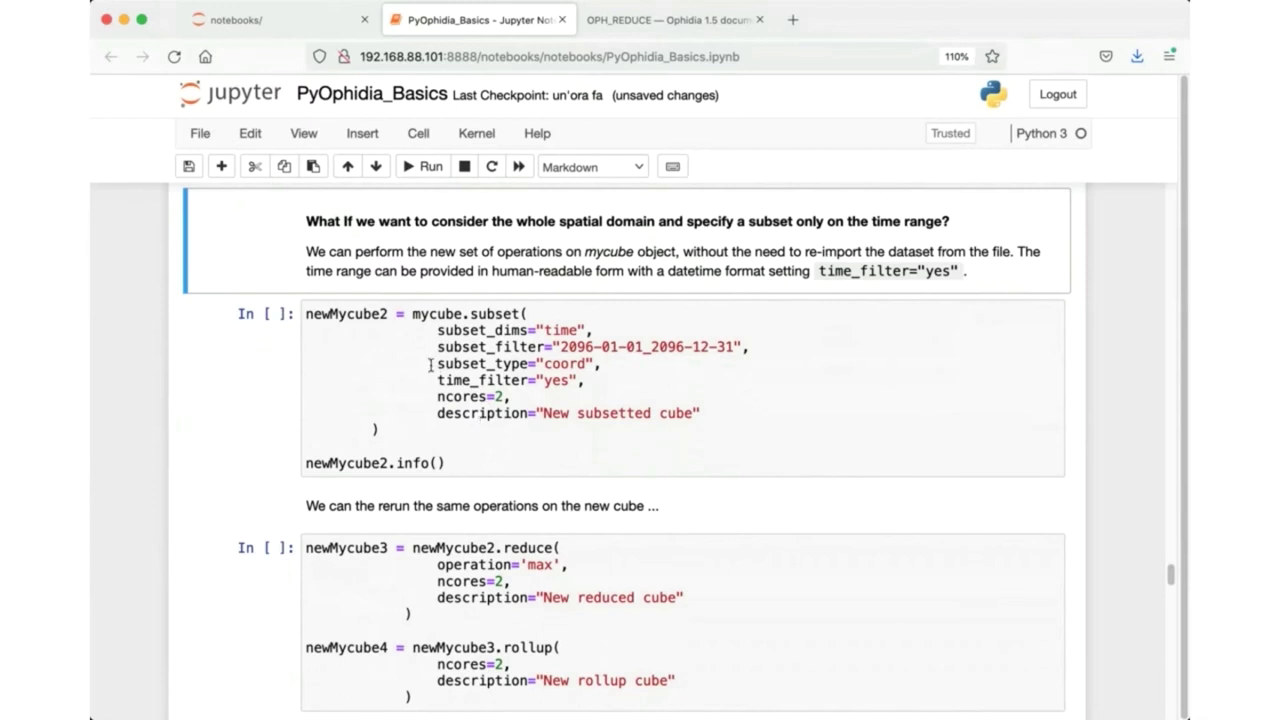
double_click(424, 316)
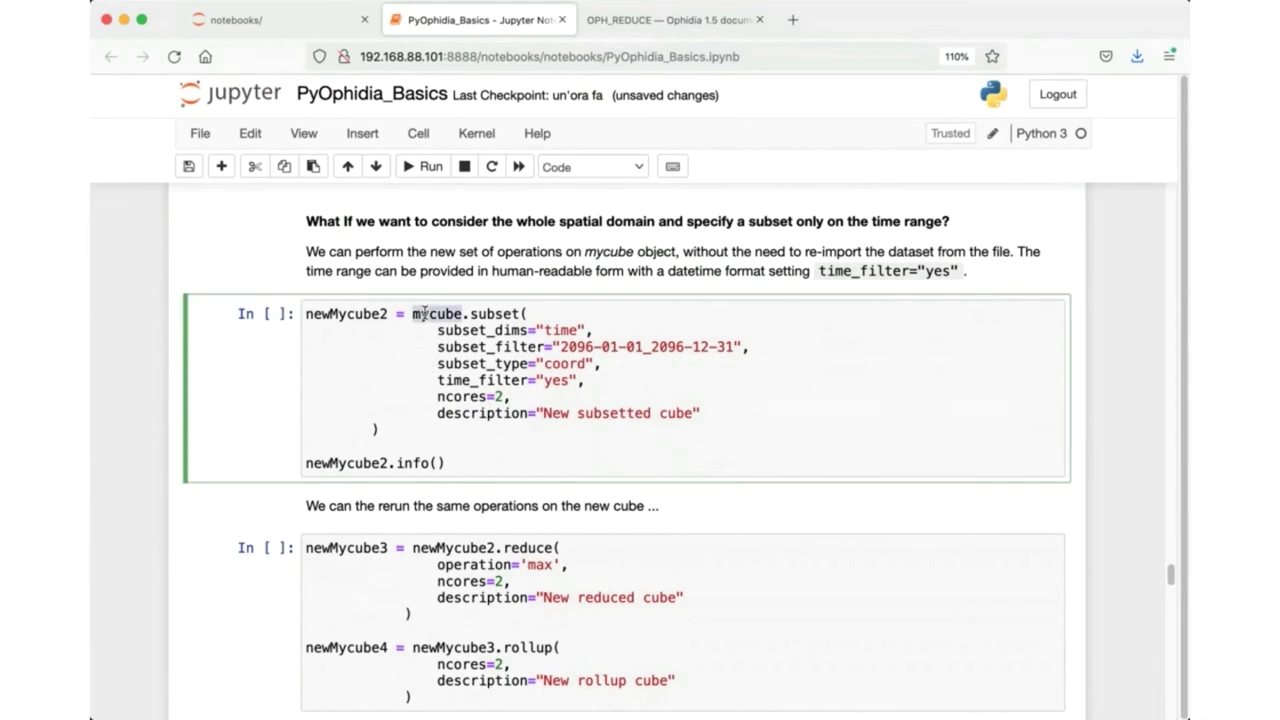
left_click(470, 314)
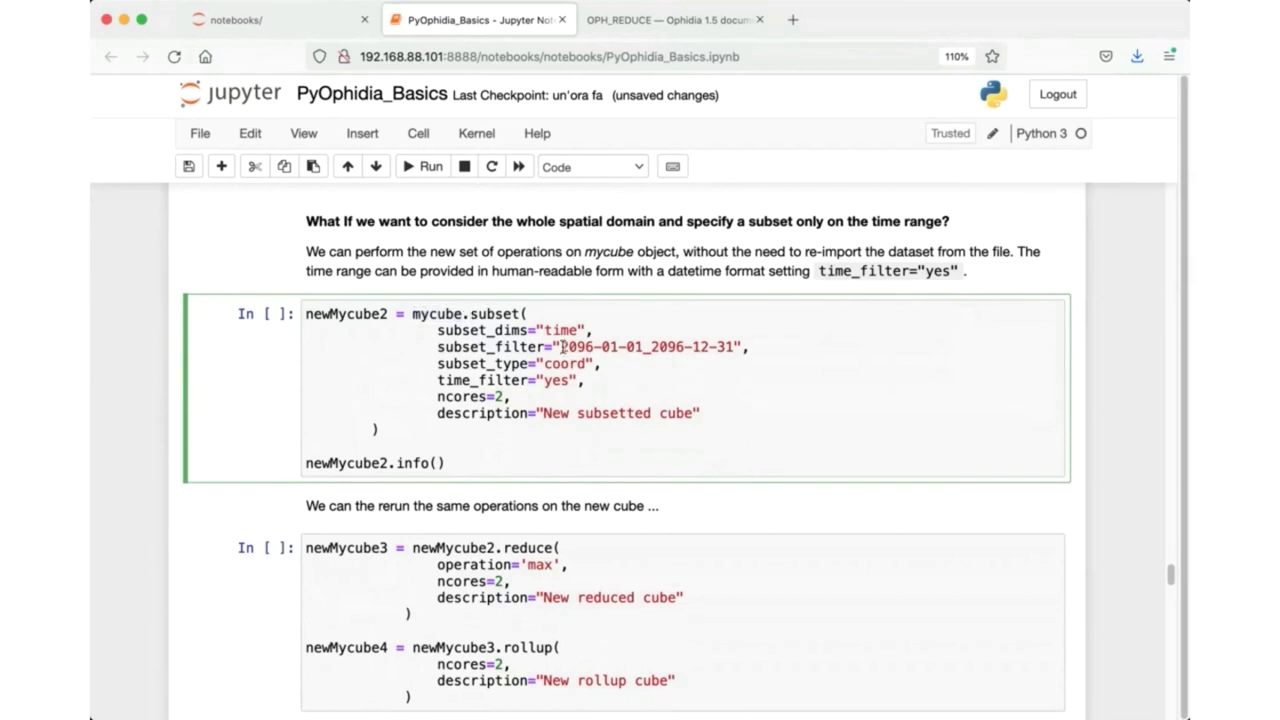
left_click_drag(560, 346, 738, 346)
left_click(733, 346)
left_click_drag(437, 380, 604, 378)
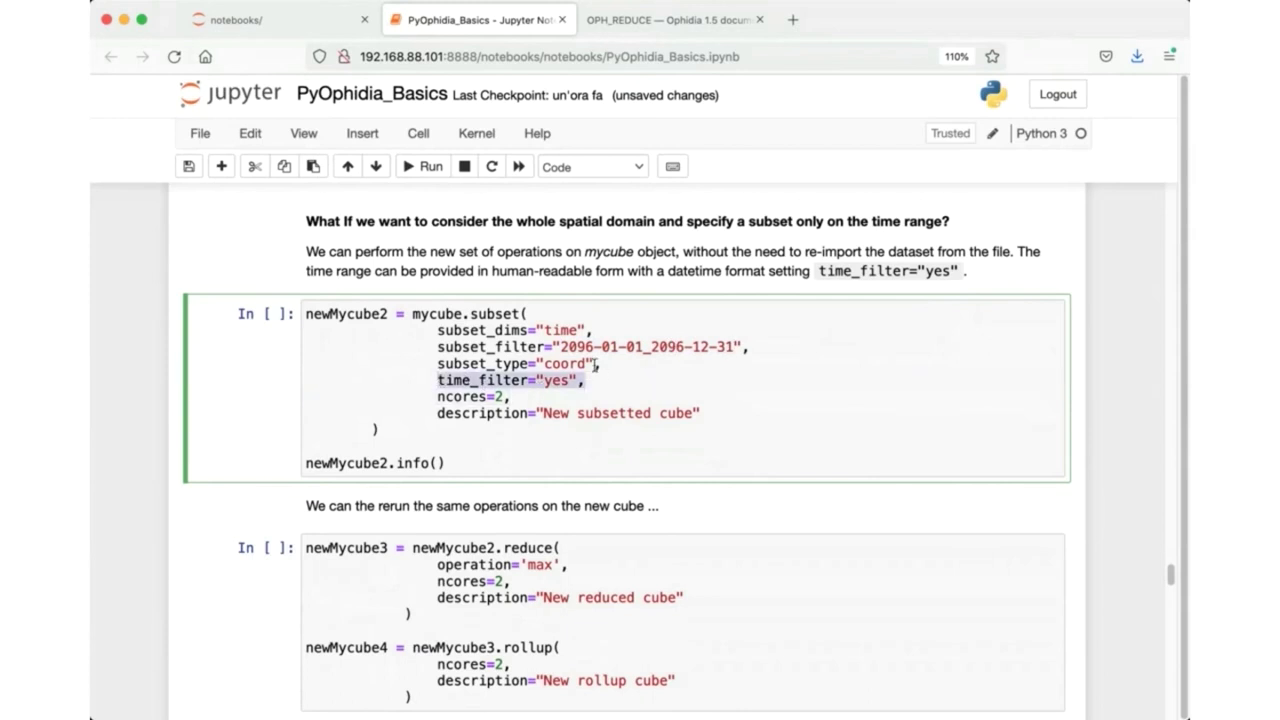
left_click(560, 346)
left_click_drag(560, 346, 735, 348)
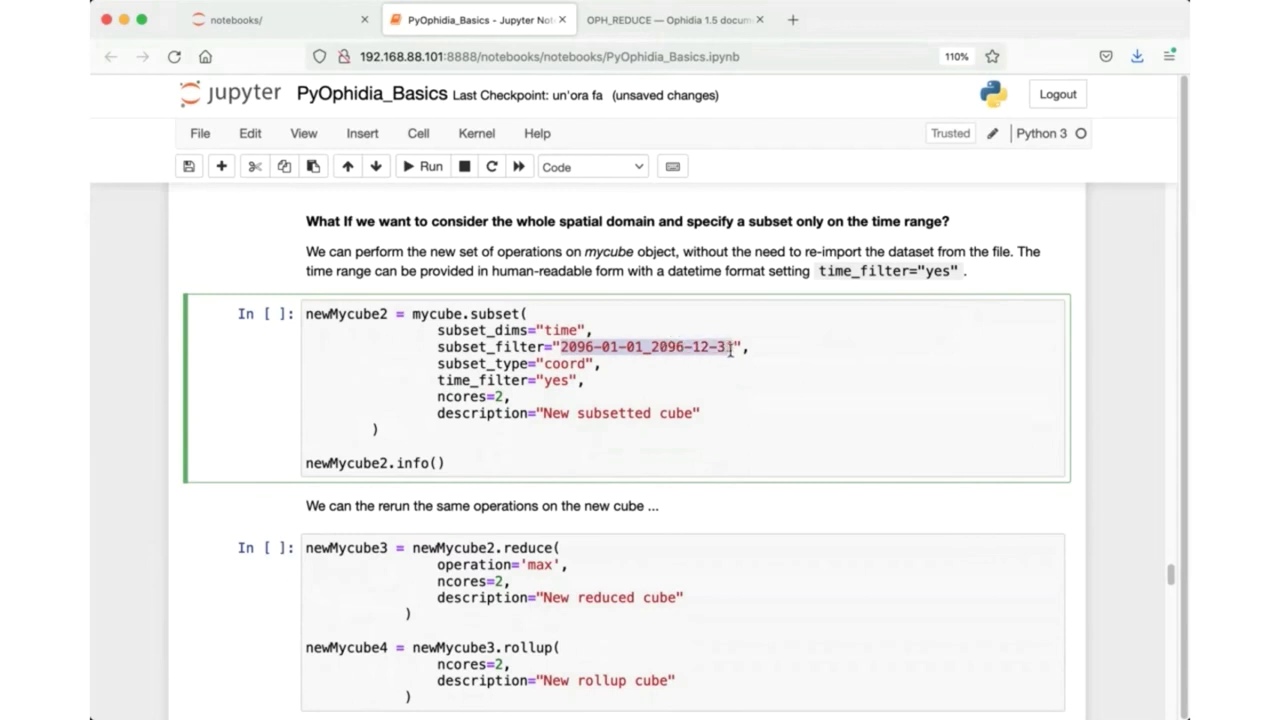
left_click(414, 380)
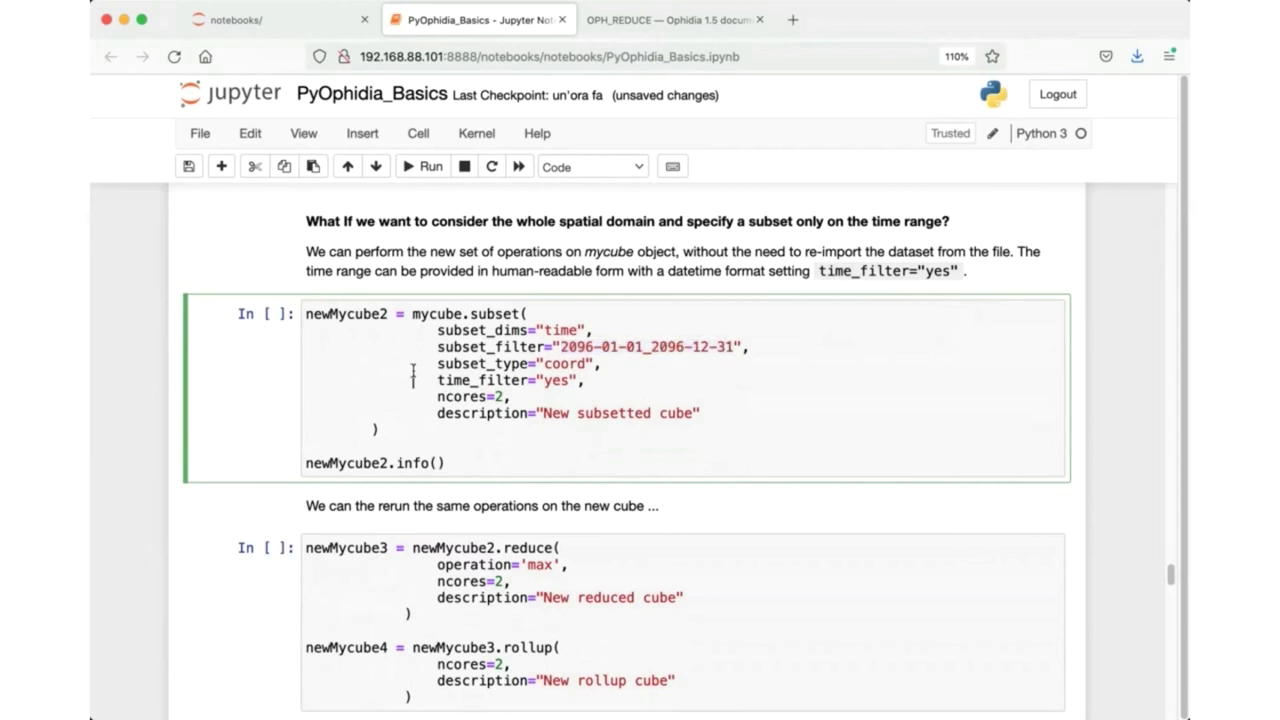
Run the newMycube2 cell to subset mycube on time for 2096-01-01_2096-12-31, and check the new cube's dimension information.
left_click(422, 166)
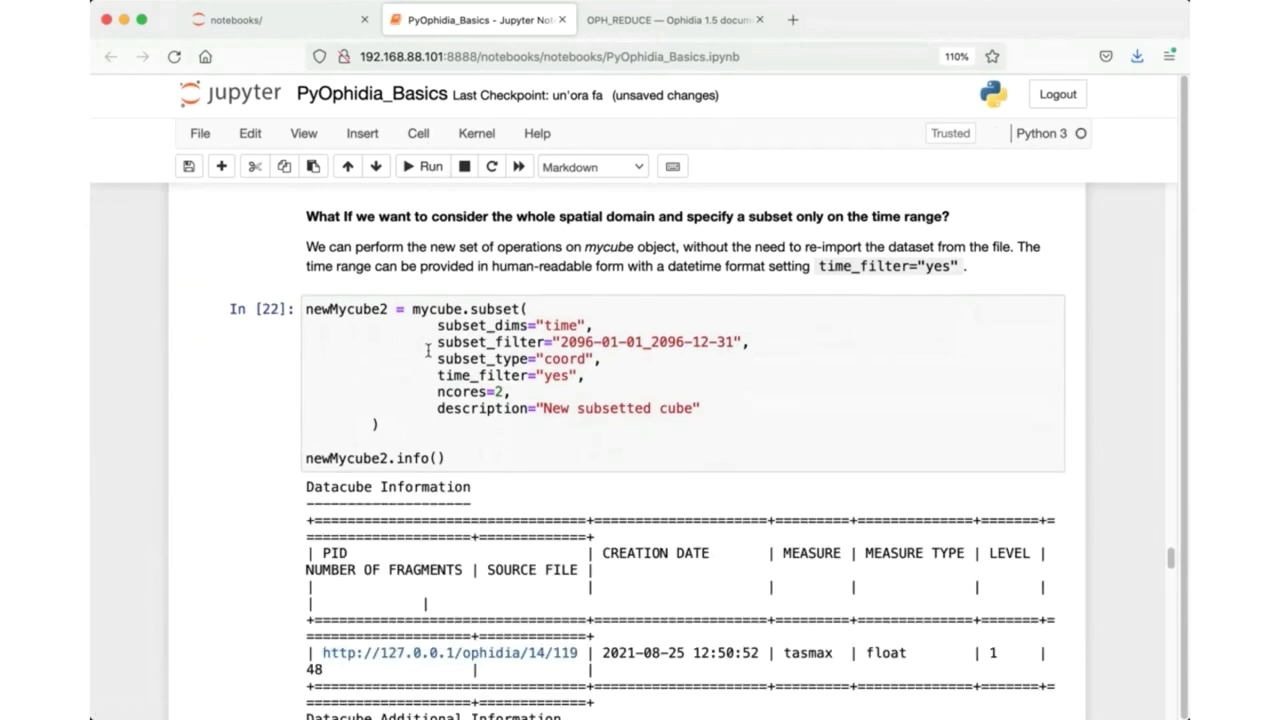
scroll(427, 350, "down", 10)
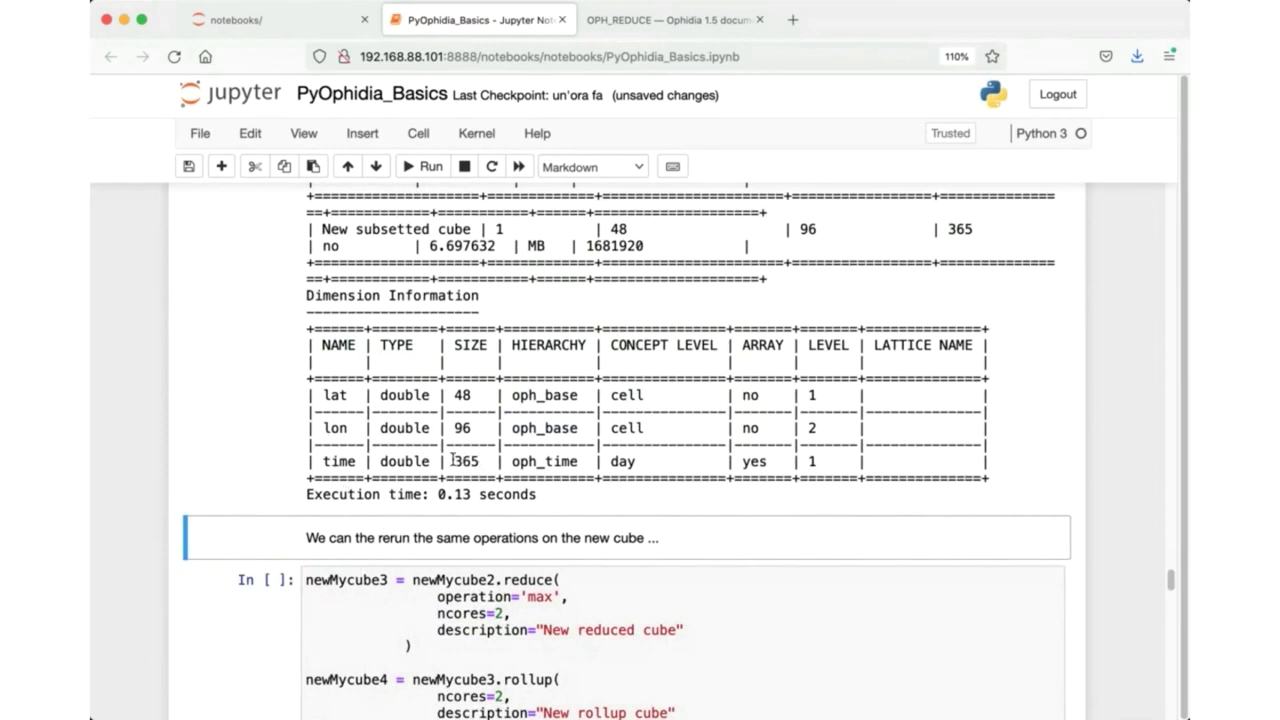
scroll(453, 460, "down", 3)
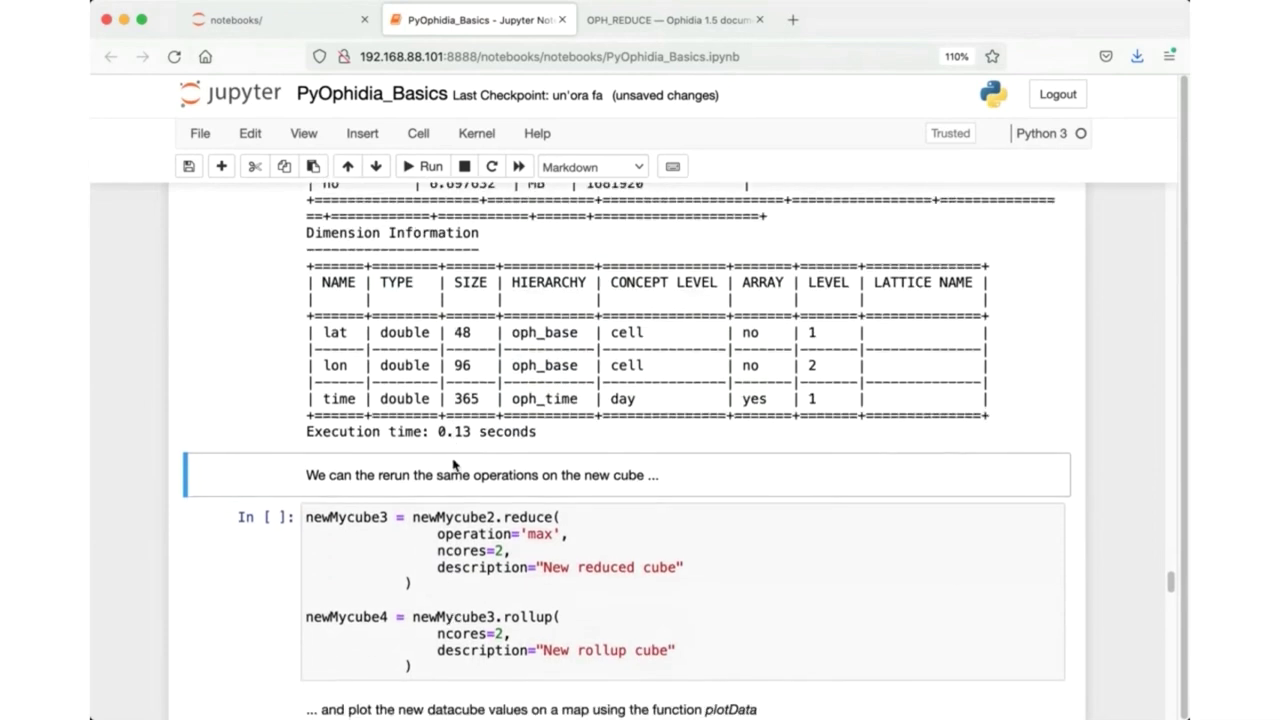
Run the cell that reduces newMycube2 with the max operation and rolls the result up into newMycube4.
scroll(453, 463, "down", 5)
left_click(444, 430)
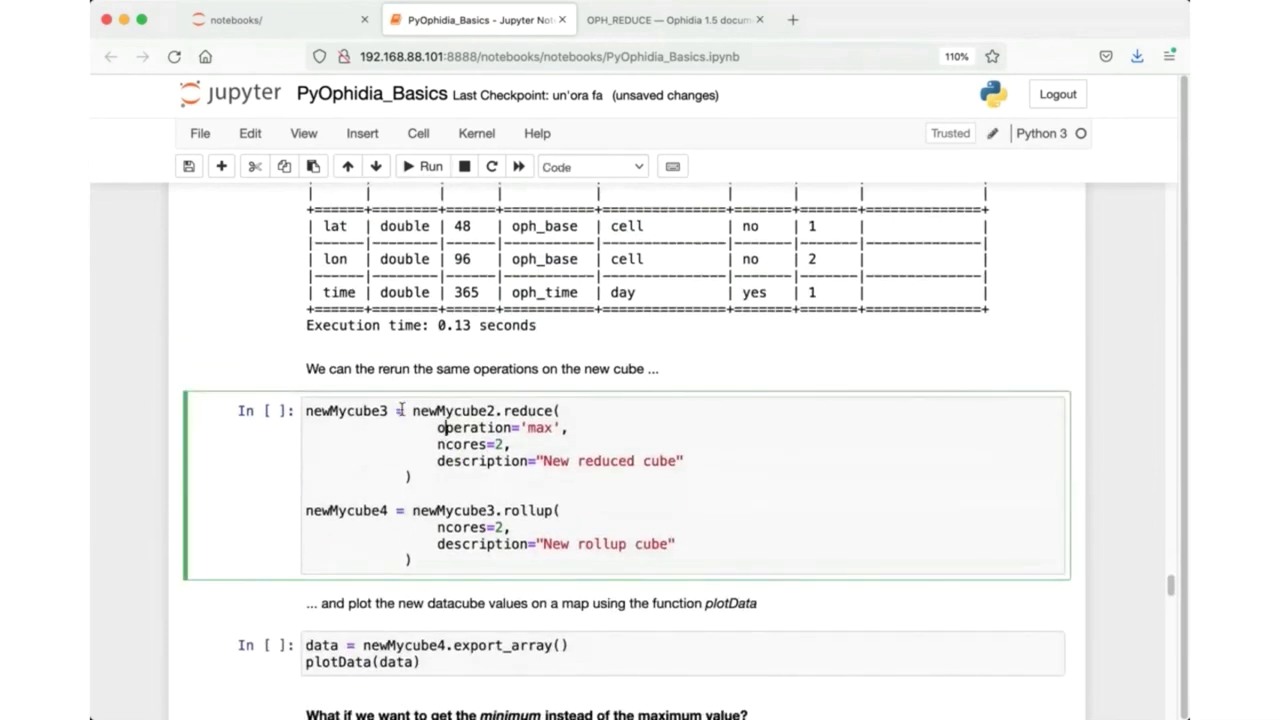
left_click_drag(413, 410, 470, 411)
left_click(433, 167)
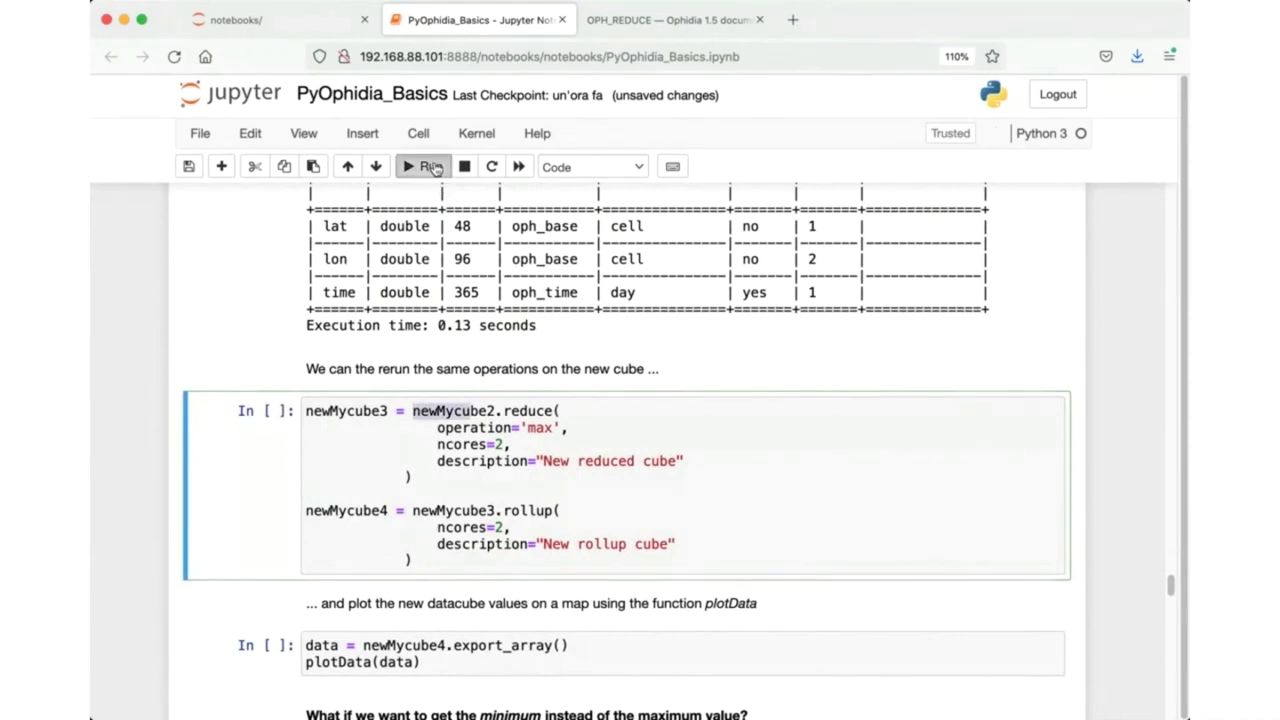
scroll(411, 386, "down", 1)
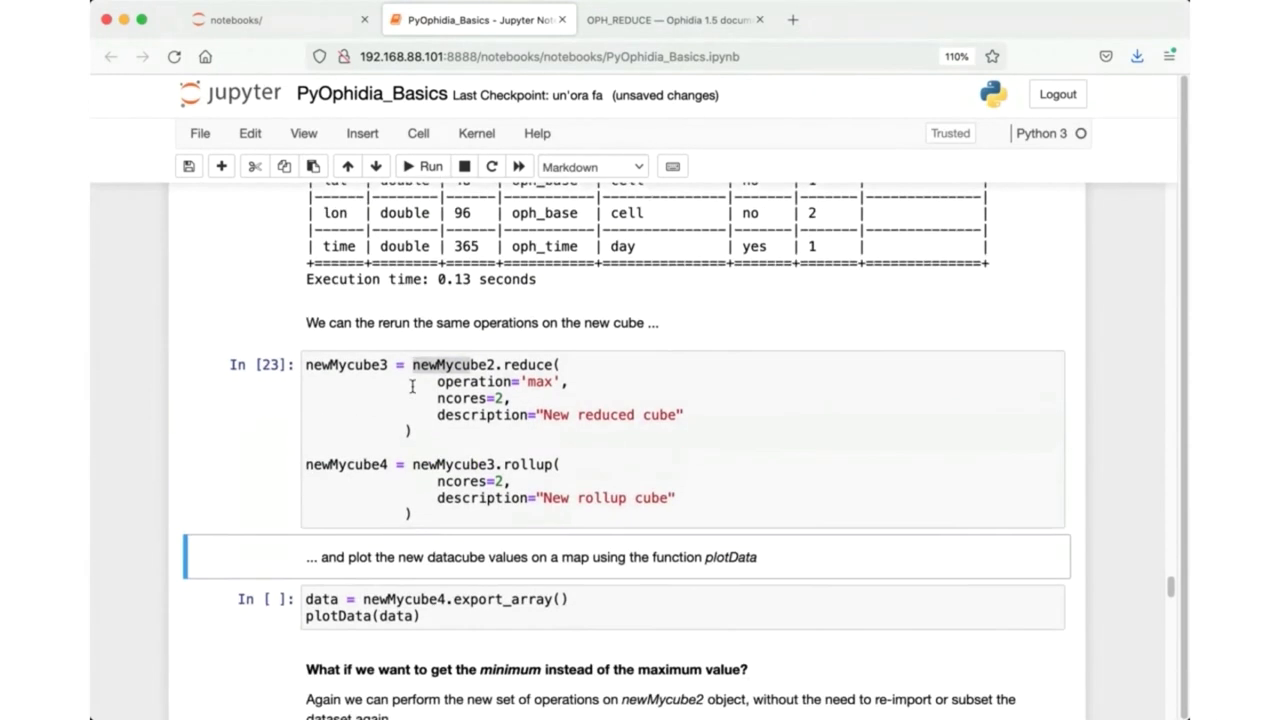
Export newMycube4 as an array and plot it with plotData, and view the global maximum temperature map.
scroll(411, 386, "down", 2)
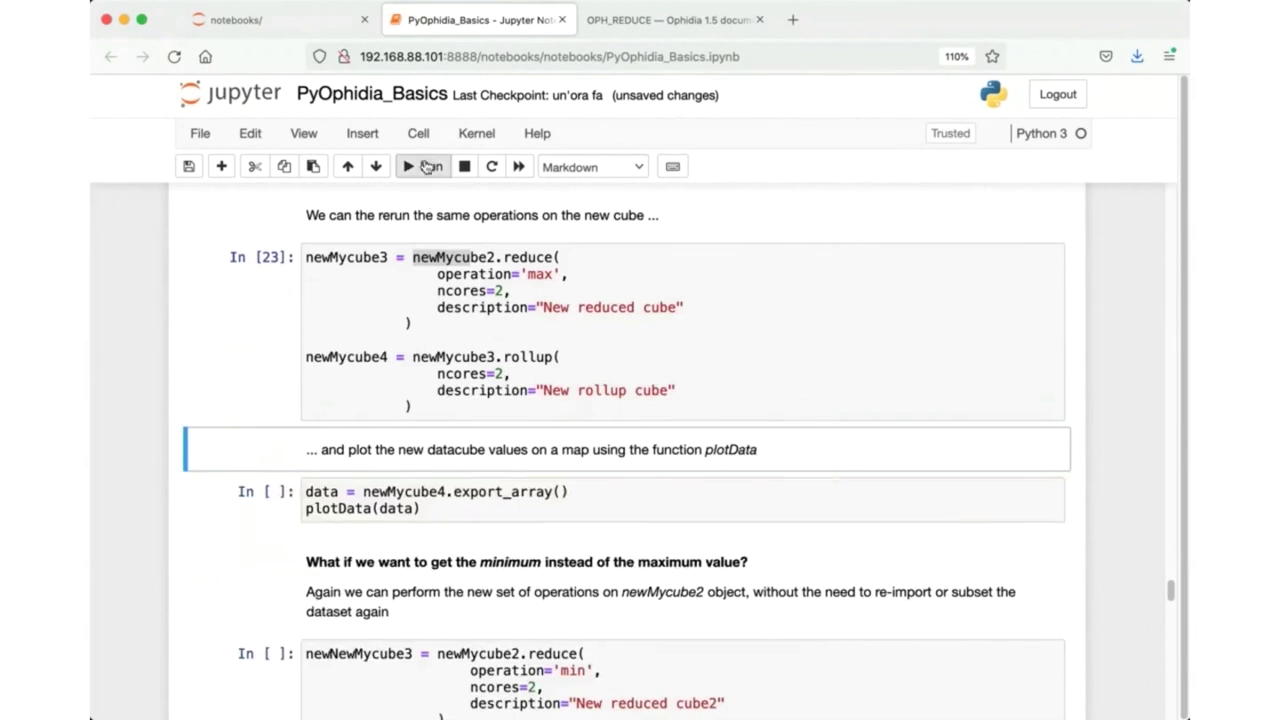
left_click(427, 167)
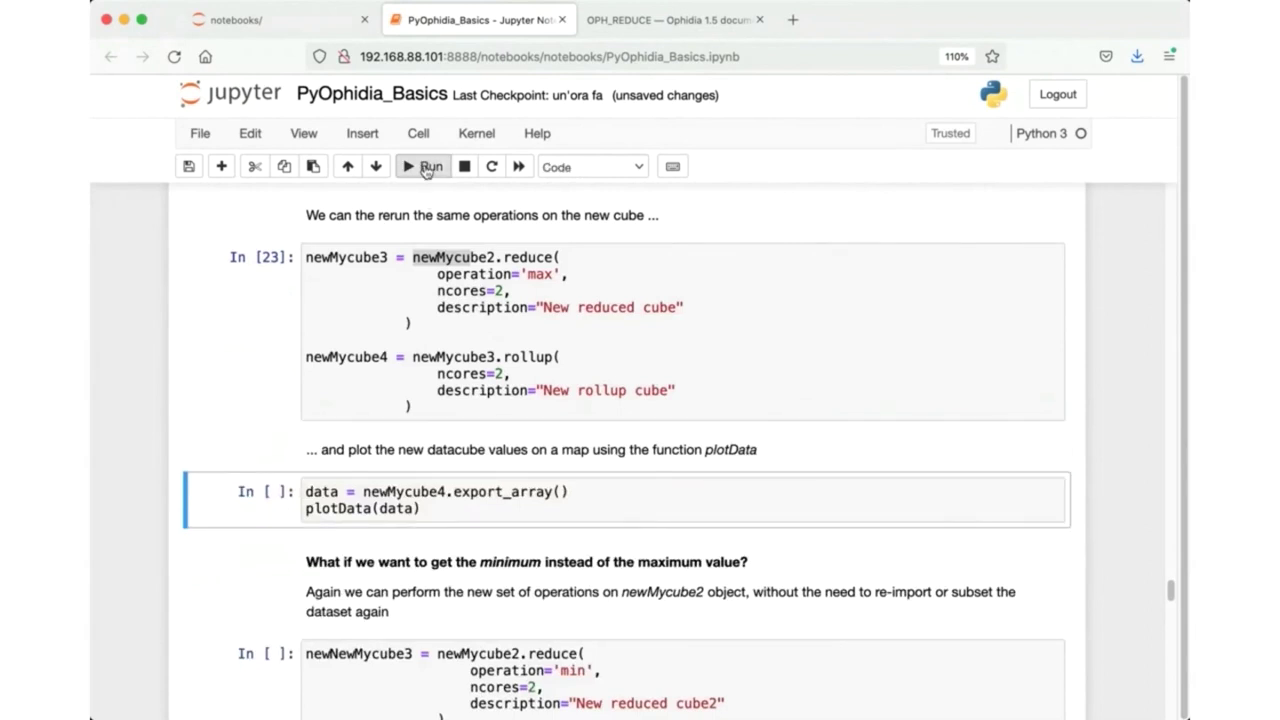
left_click(427, 167)
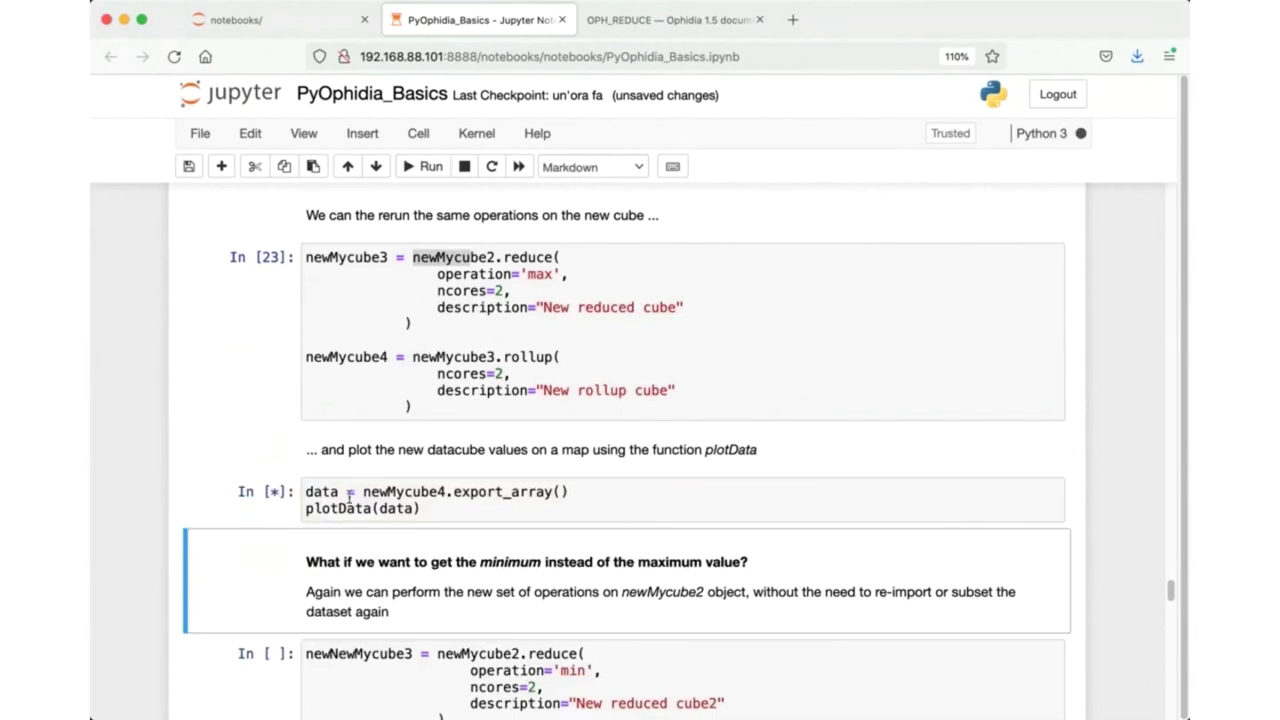
scroll(334, 491, "down", 5)
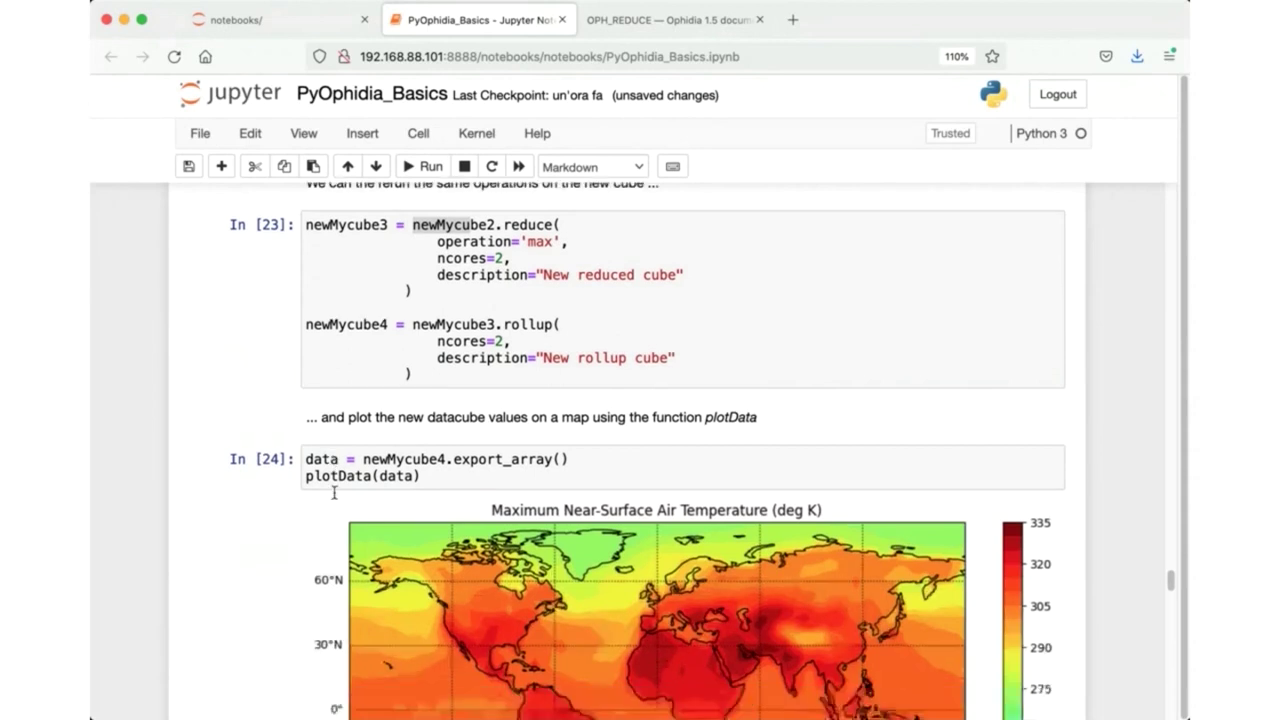
scroll(336, 498, "down", 1)
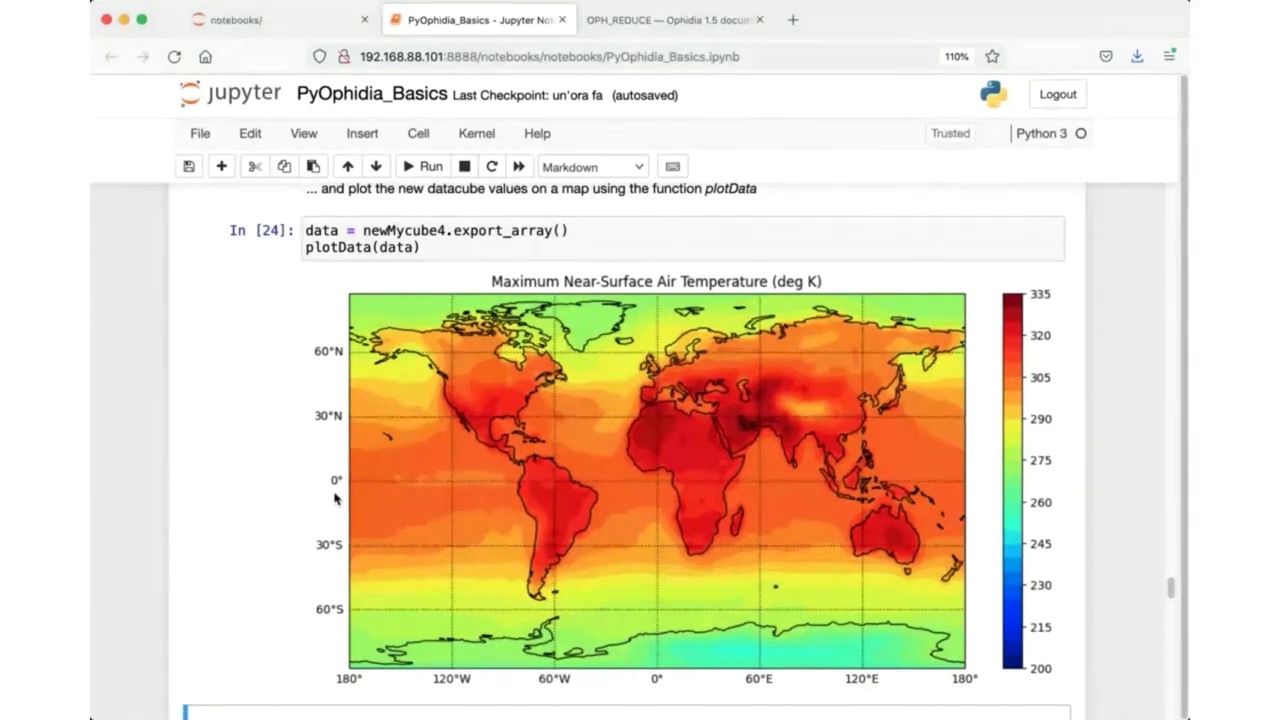
scroll(336, 498, "down", 2)
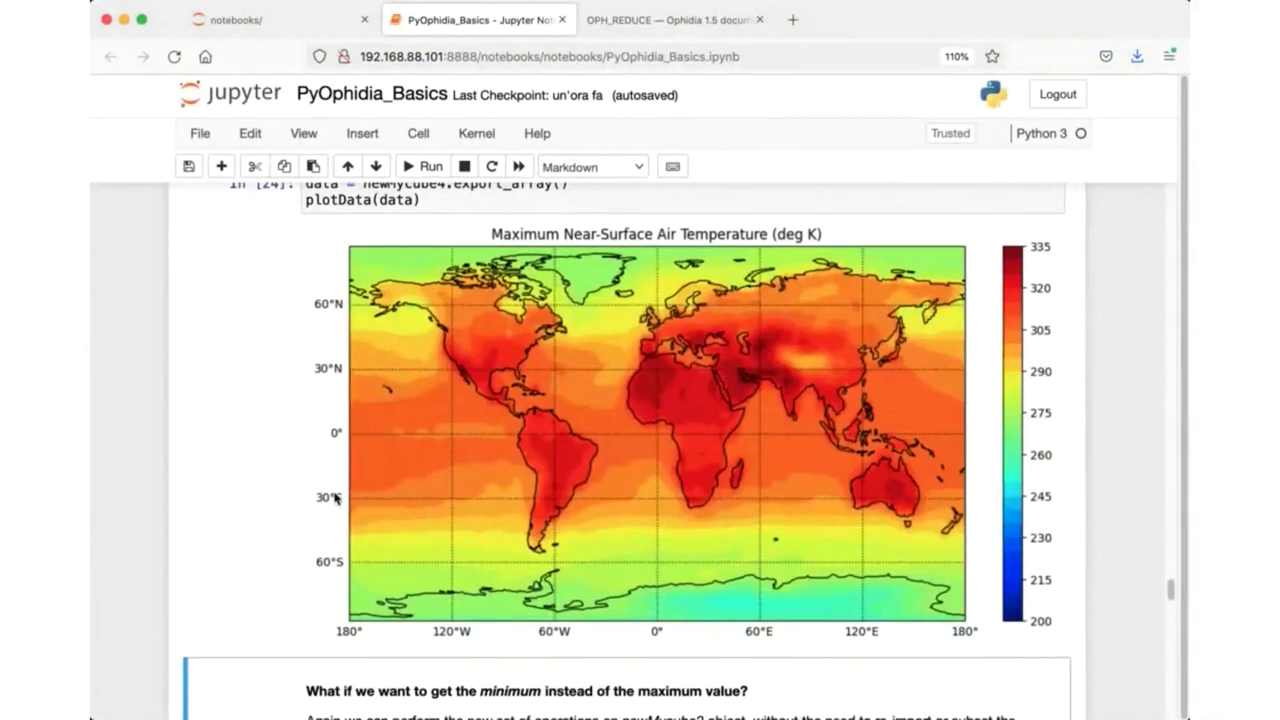
Review the minimum-value cell, highlighting 'min' and newMycube2, and run it to reduce newMycube2 and roll it up into newNewMycube4.
scroll(336, 498, "down", 7)
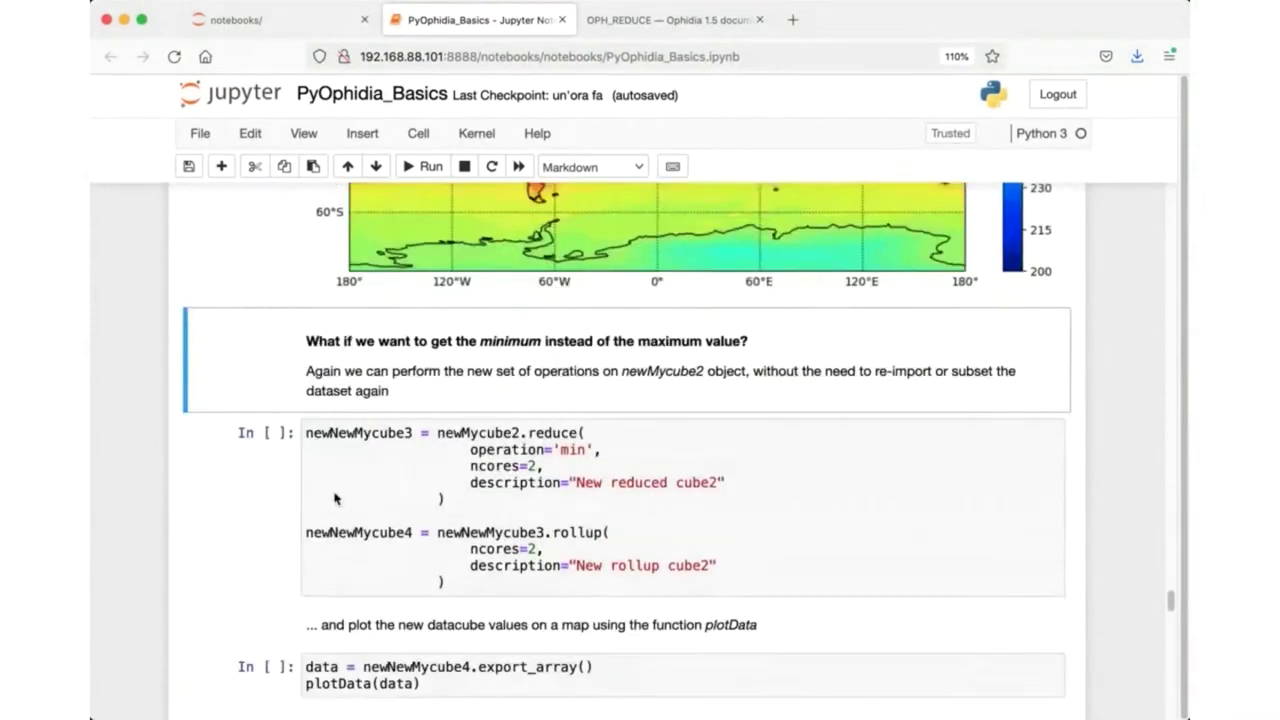
scroll(335, 498, "down", 3)
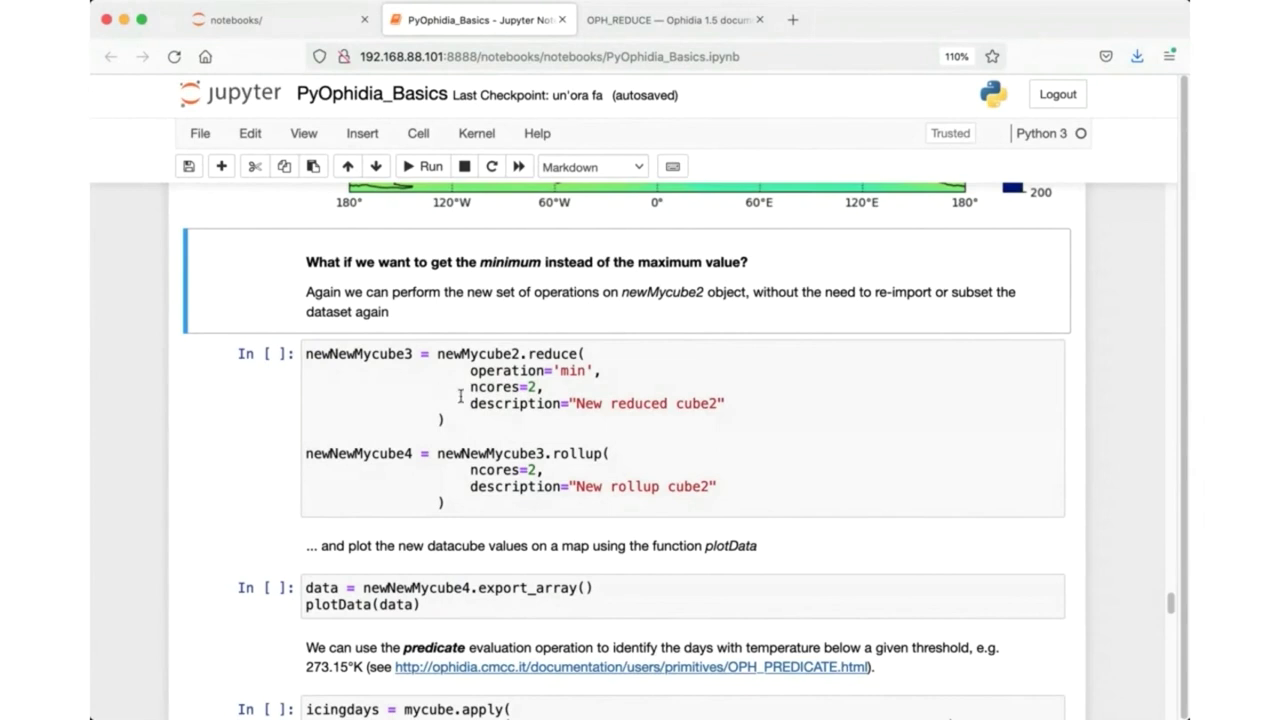
double_click(563, 372)
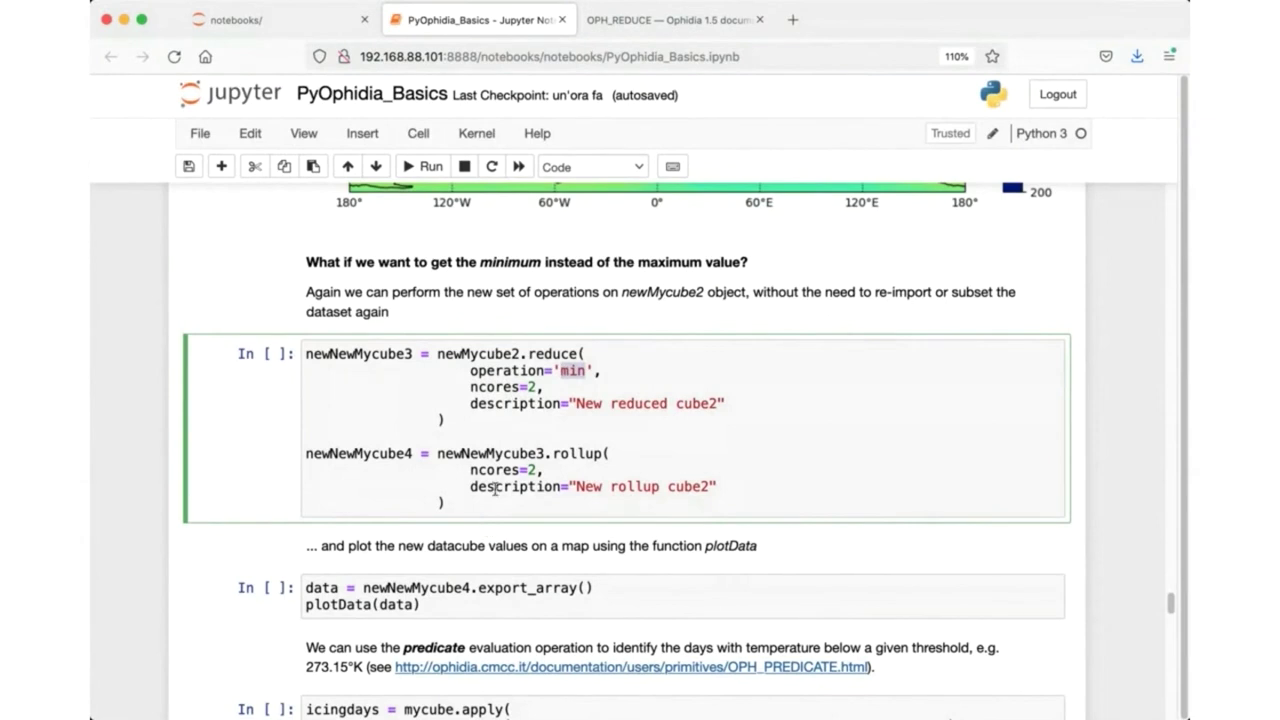
scroll(495, 504, "down", 1)
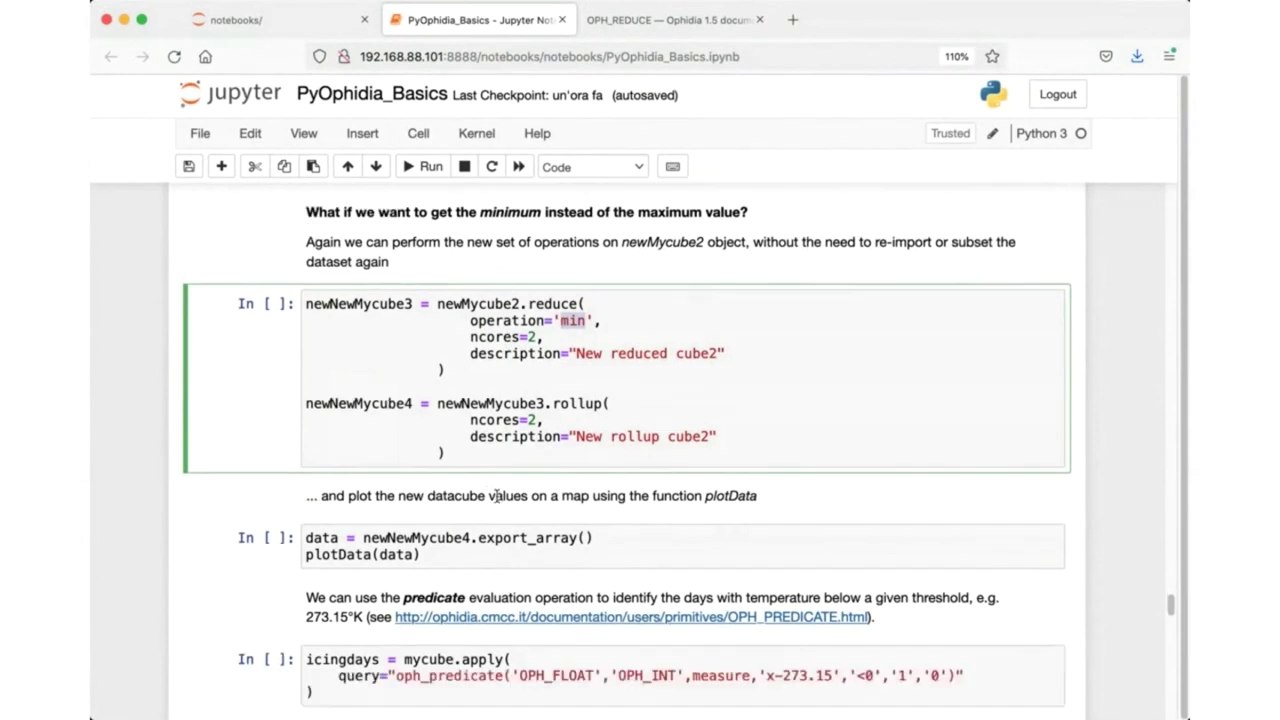
double_click(497, 292)
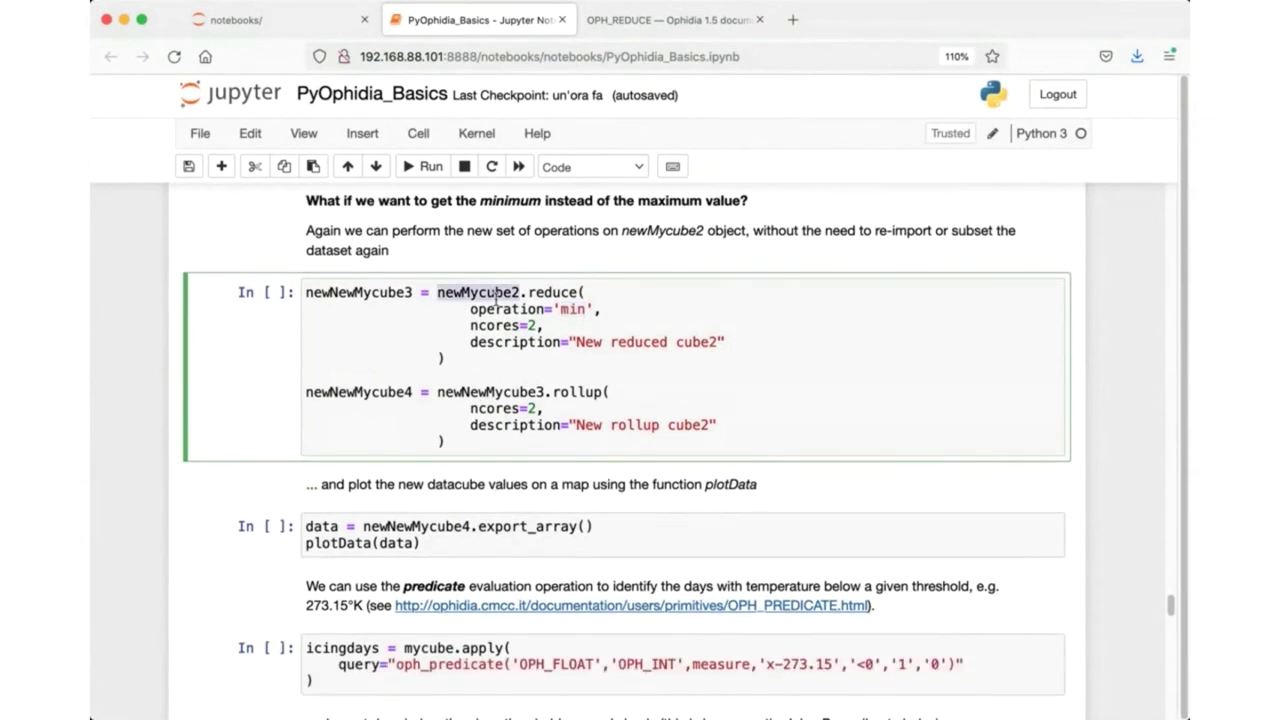
scroll(496, 292, "up", 3)
scroll(500, 297, "down", 3)
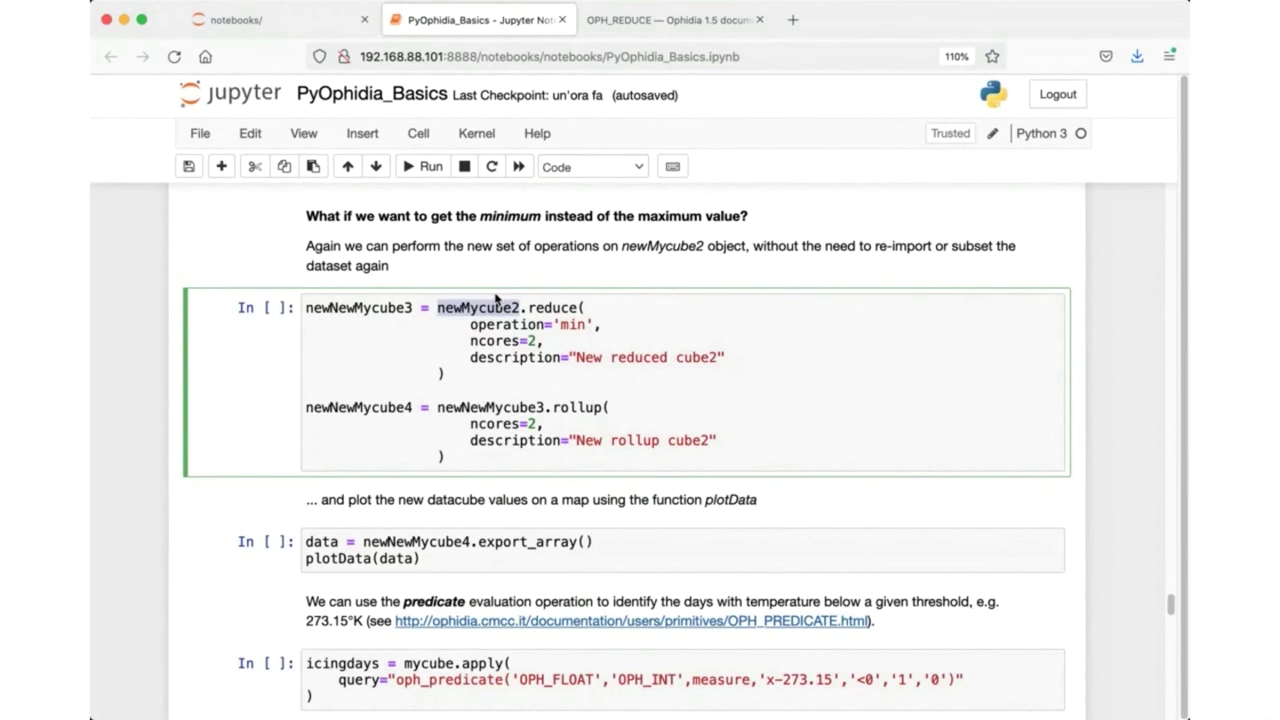
left_click(430, 168)
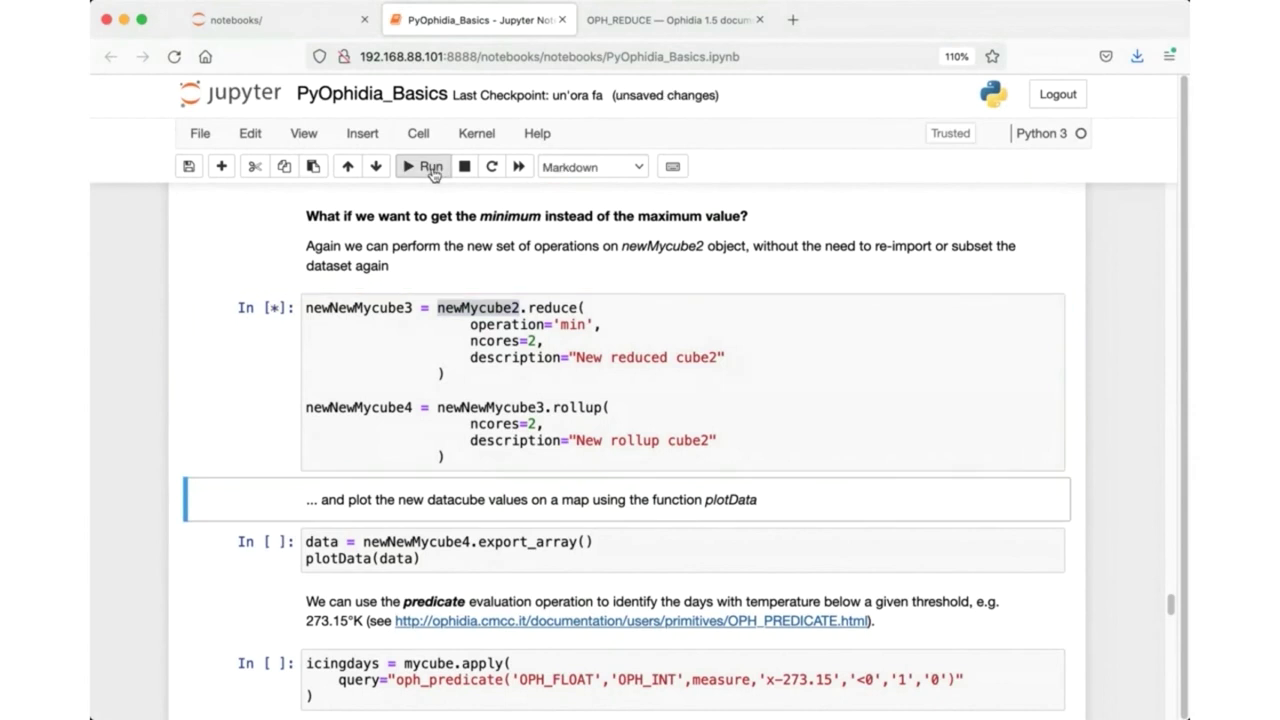
Export newNewMycube4 as an array and plot it with plotData, and view the global minimum temperature map.
left_click(430, 168)
left_click(430, 168)
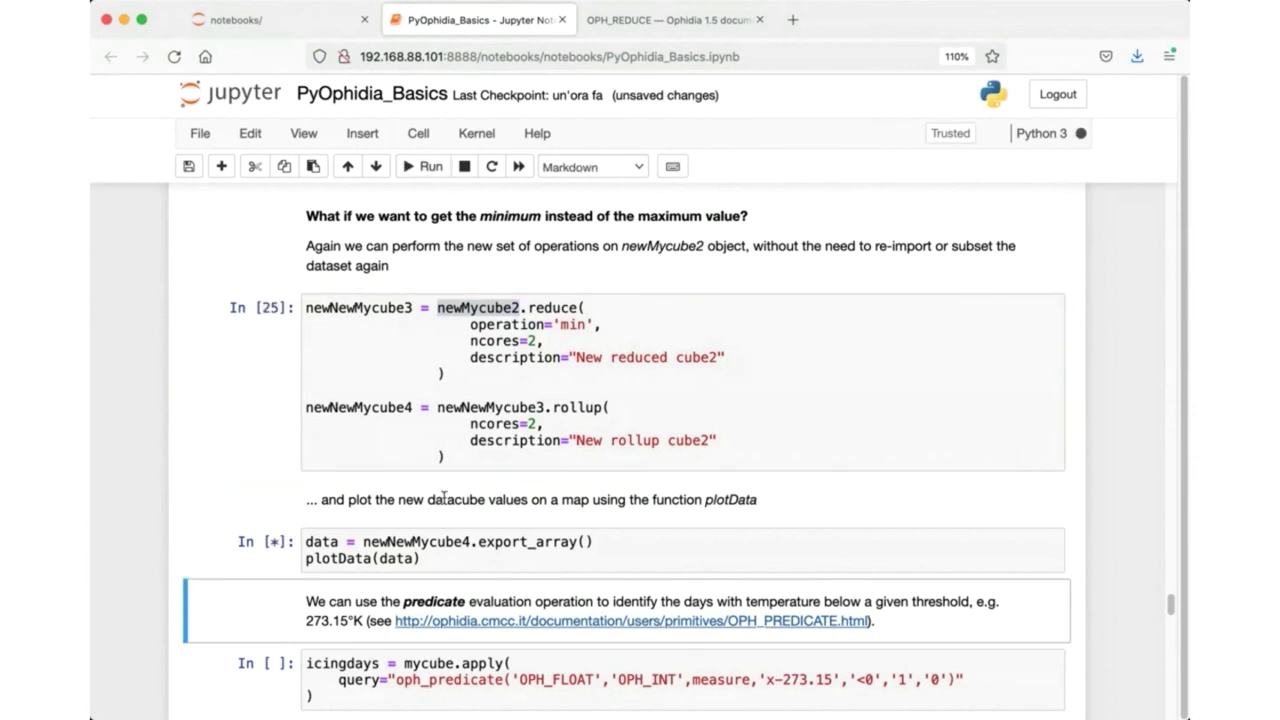
scroll(463, 526, "down", 1)
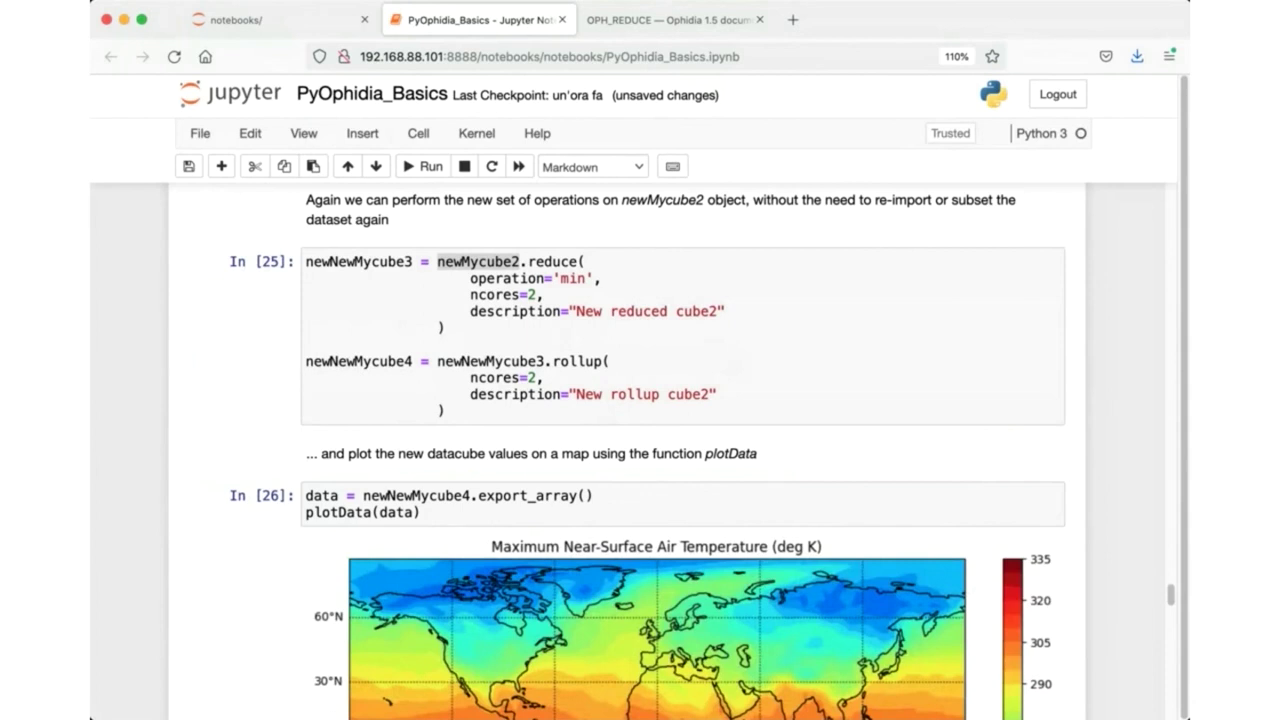
scroll(615, 614, "down", 6)
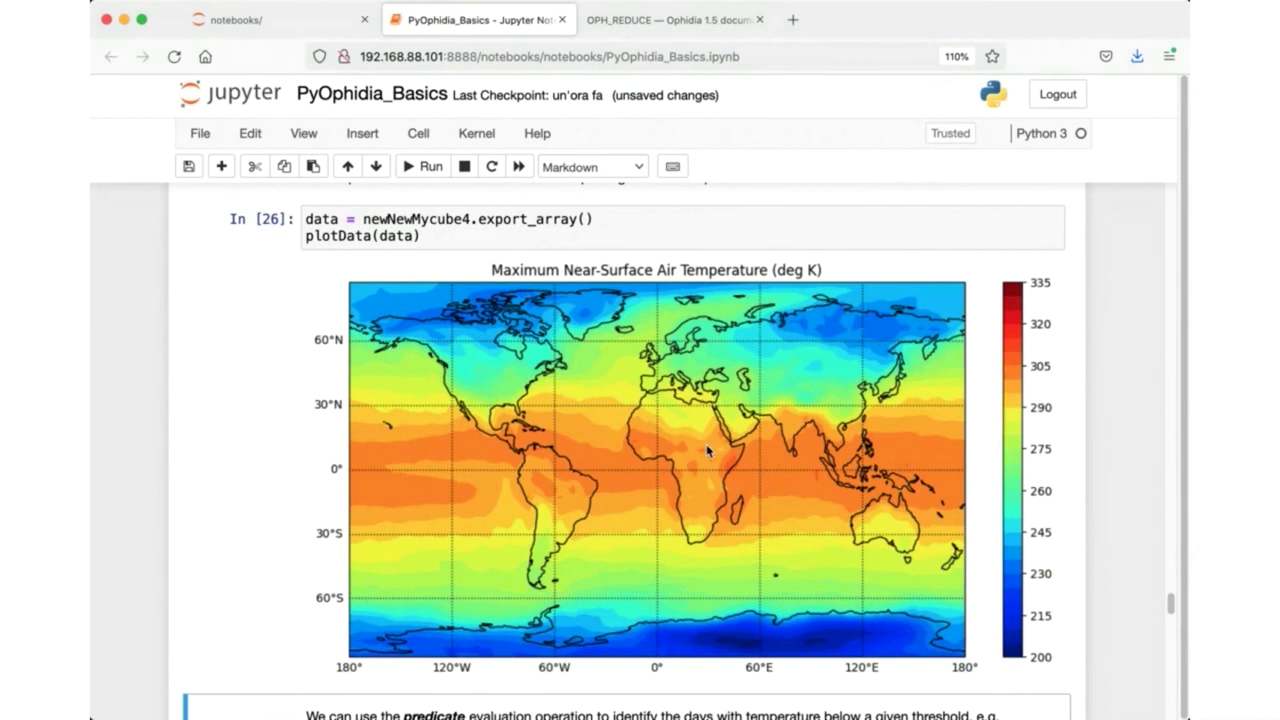
scroll(541, 377, "down", 1)
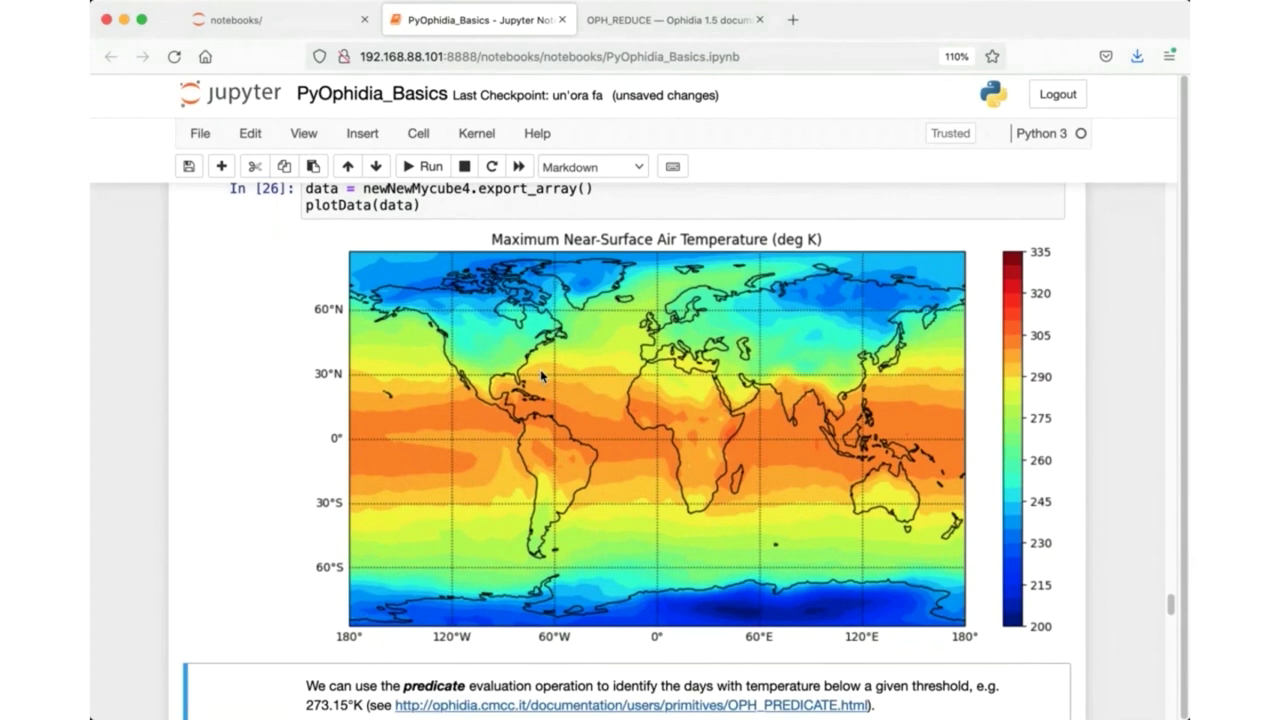
Read the predicate section with the icingdays cell, and open the linked OPH_PREDICATE documentation to review its parameters.
scroll(541, 377, "down", 3)
scroll(541, 377, "down", 10)
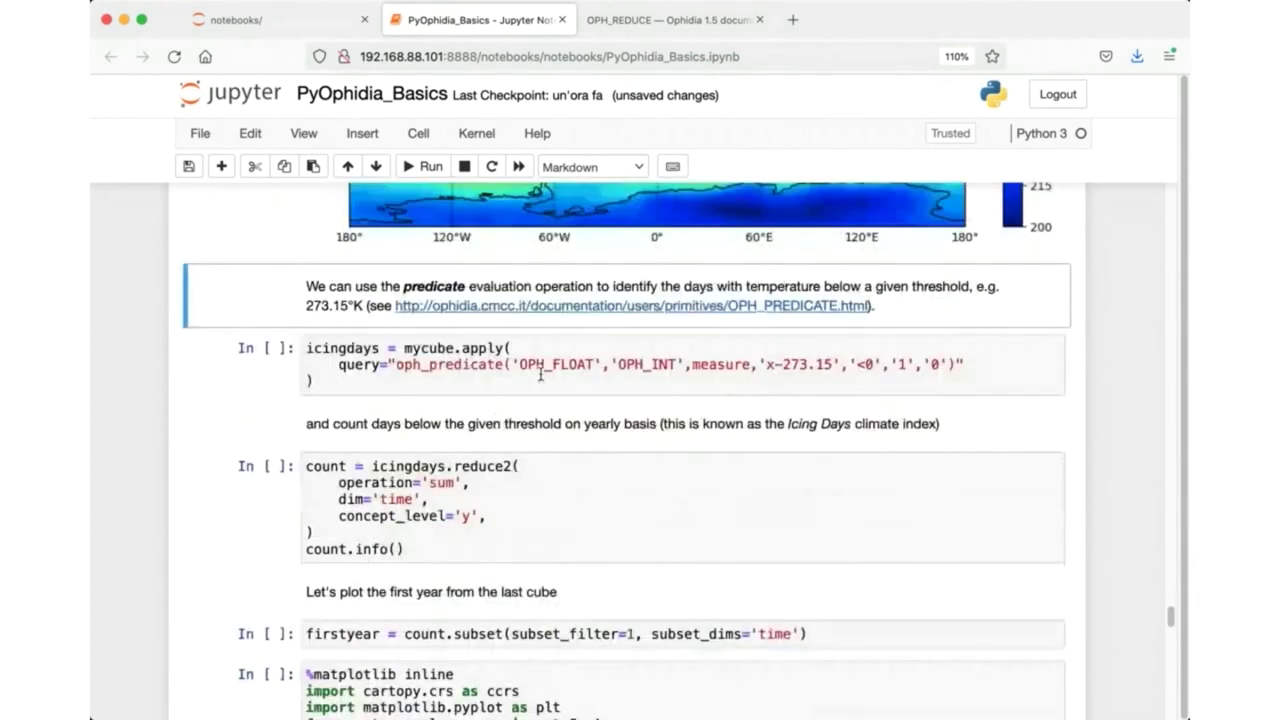
scroll(541, 377, "down", 1)
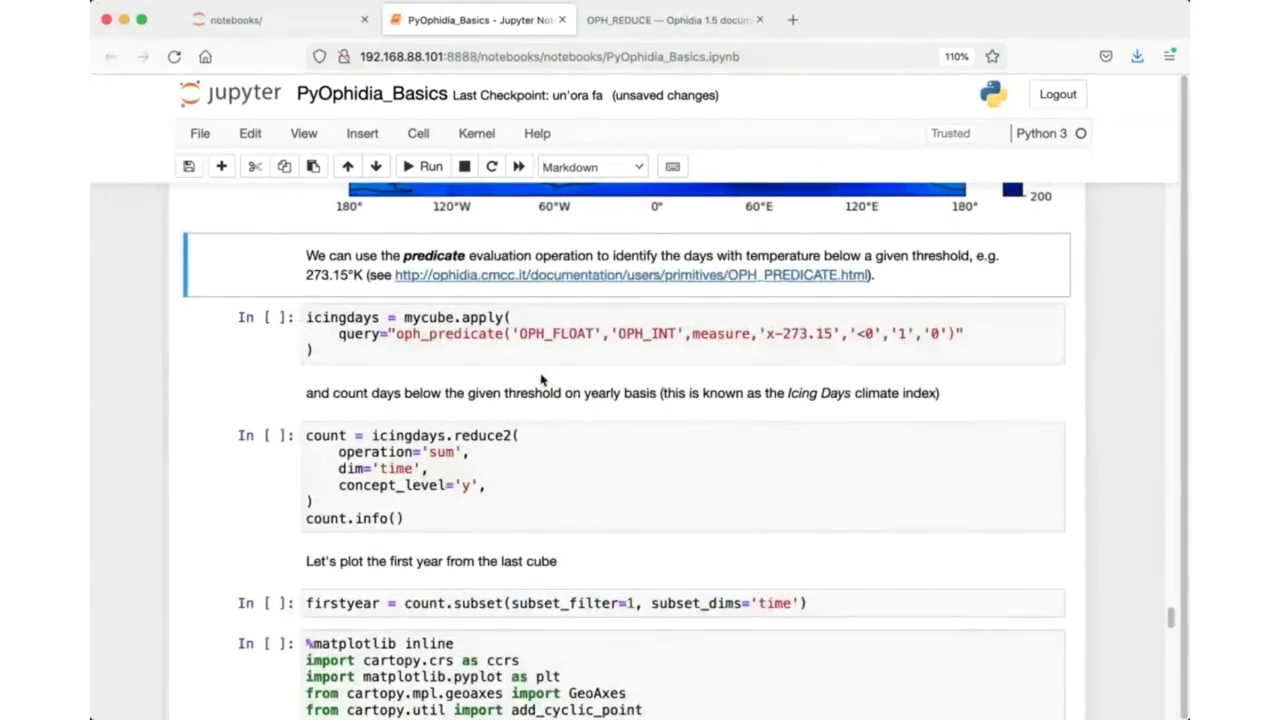
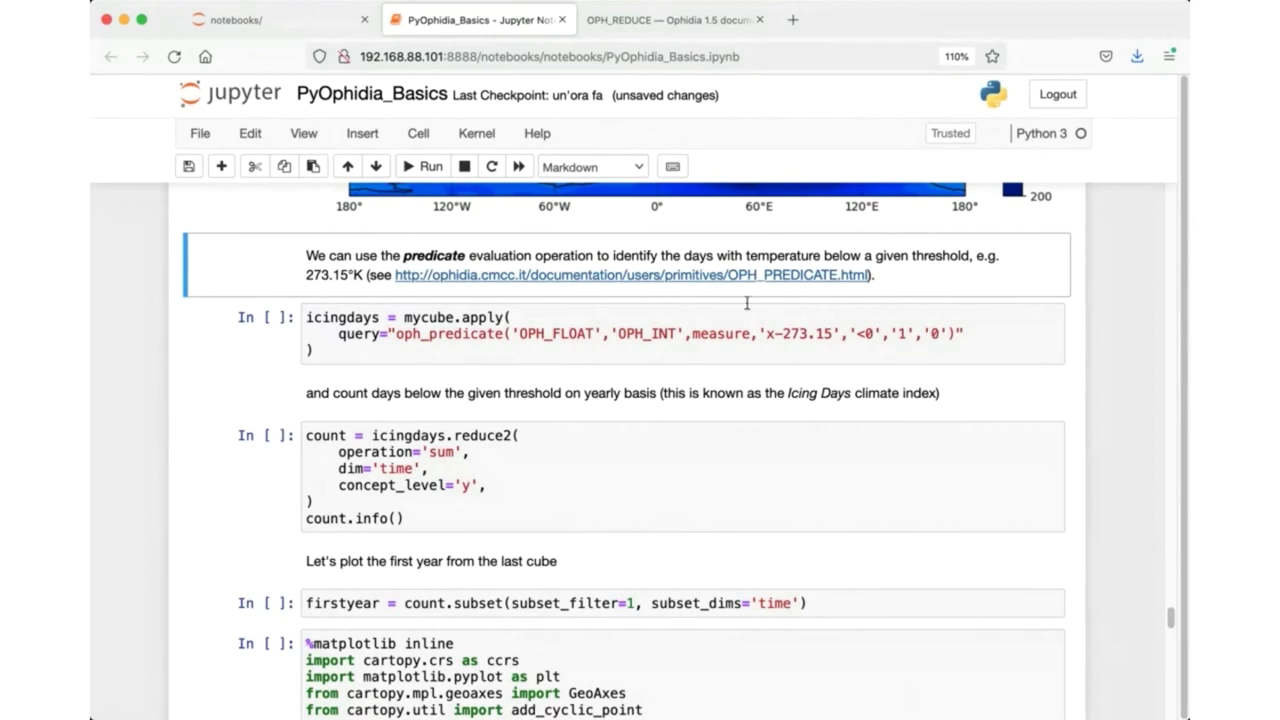
left_click(742, 279)
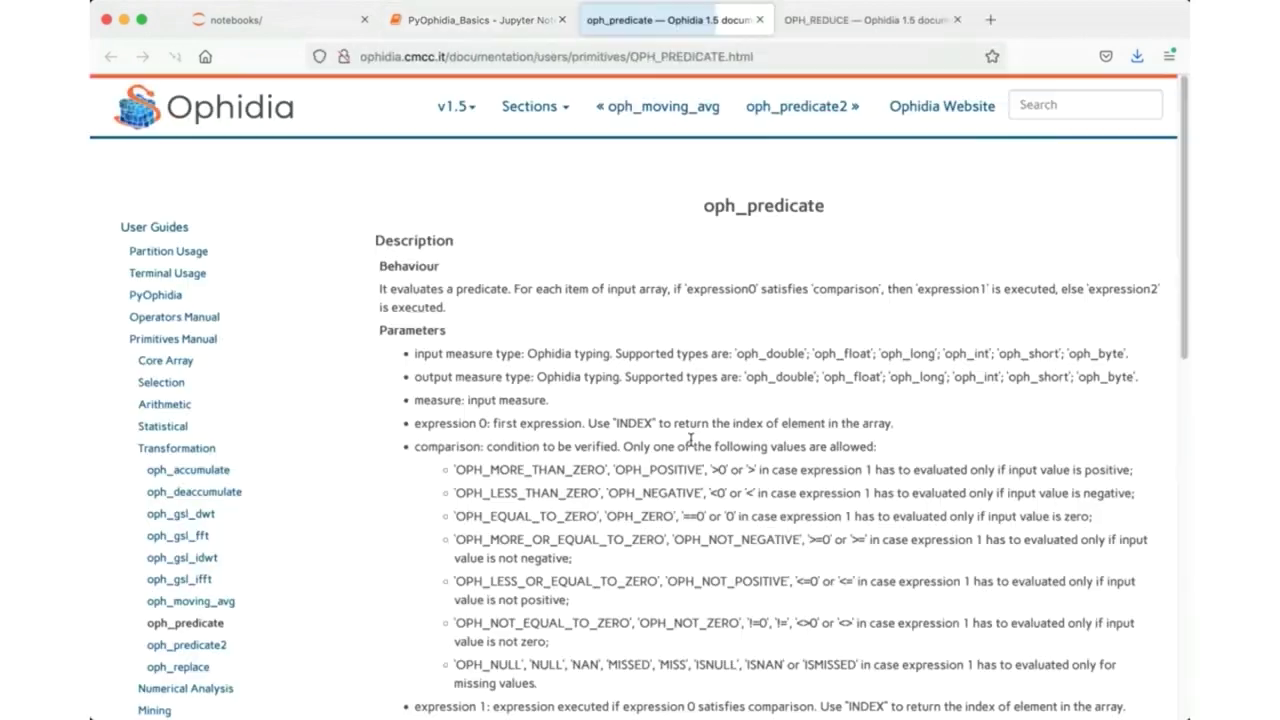
scroll(693, 423, "down", 3)
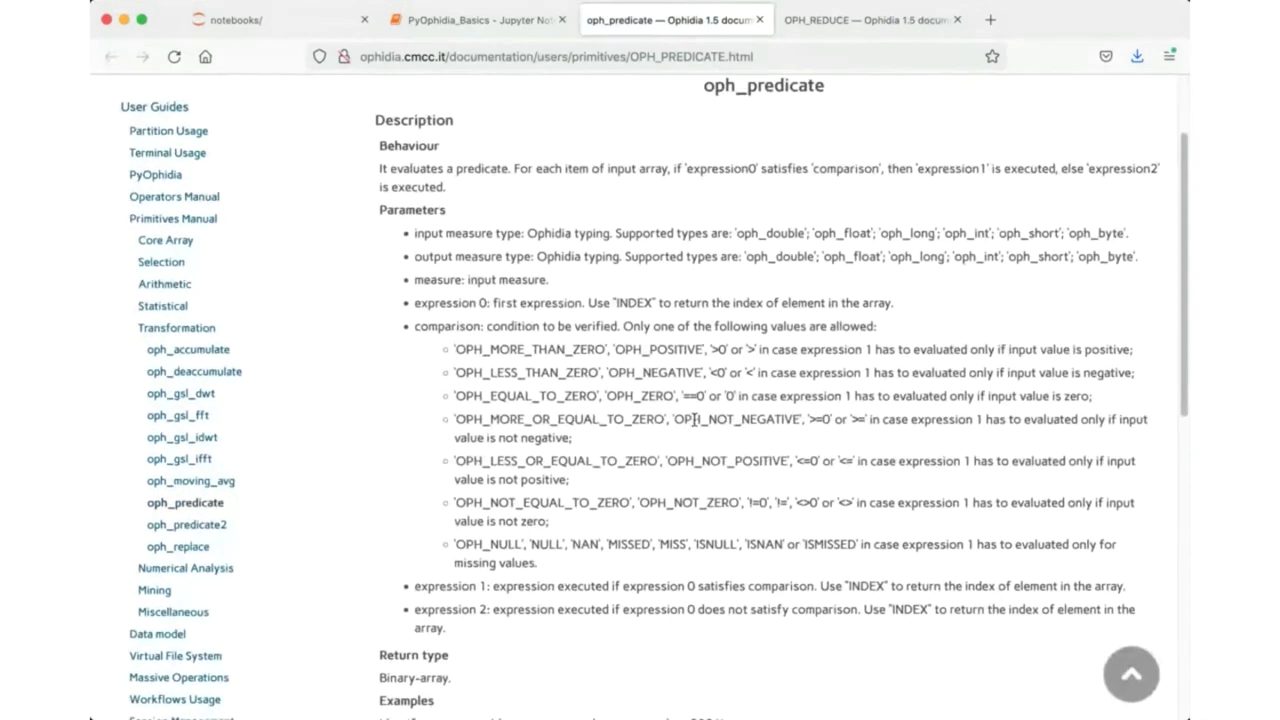
Return to the PyOphidia_Basics notebook and run the icingdays cell, applying oph_predicate to mycube with the 'x-273.15' '<0' condition.
scroll(600, 420, "down", 1)
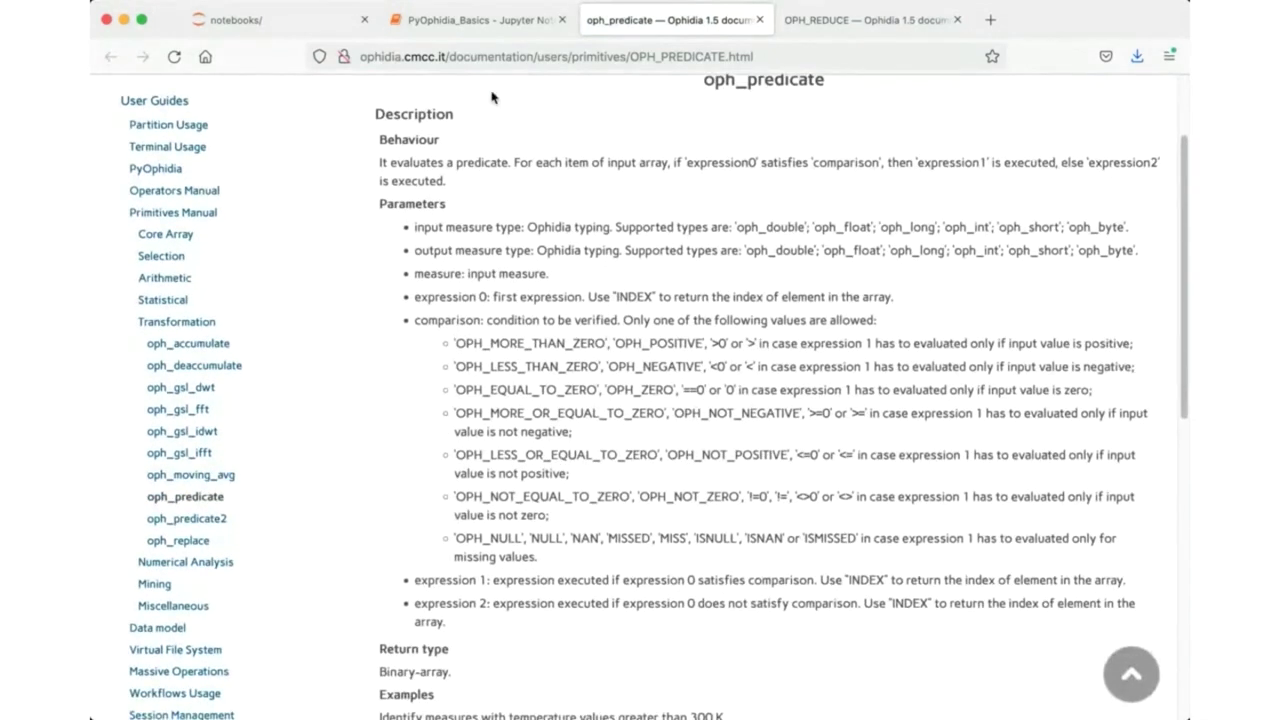
left_click(501, 32)
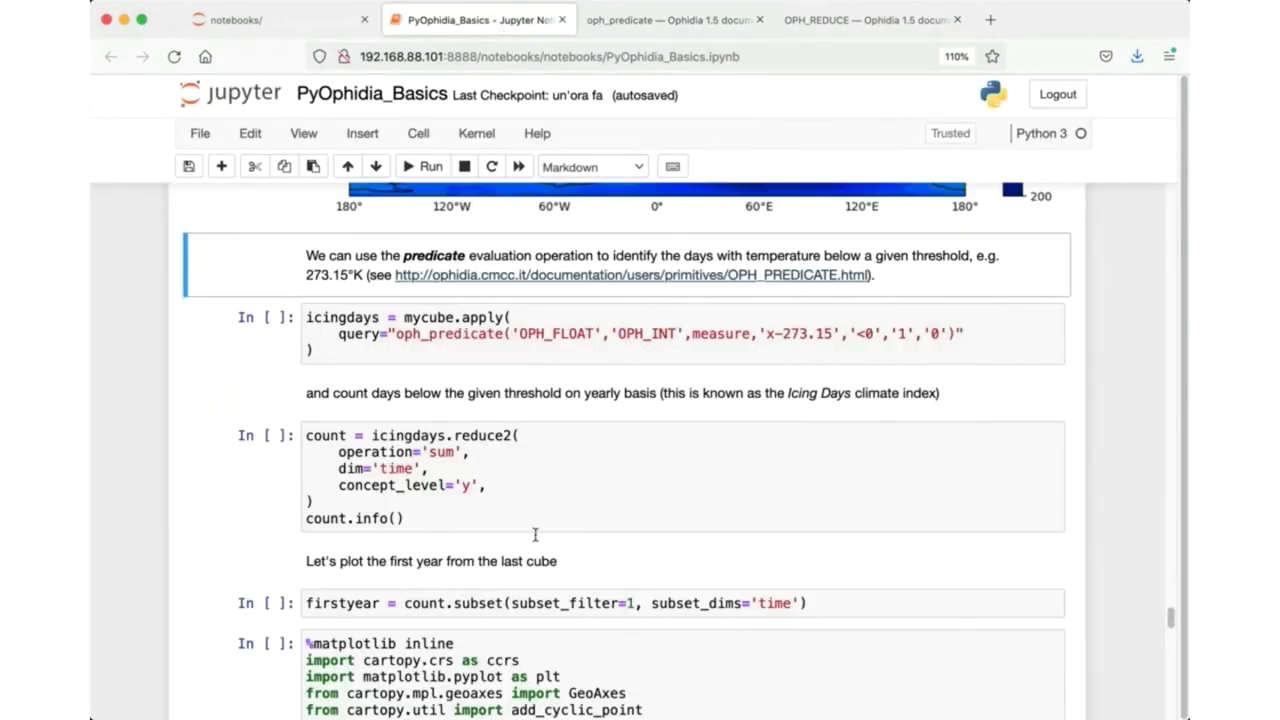
scroll(548, 556, "down", 2)
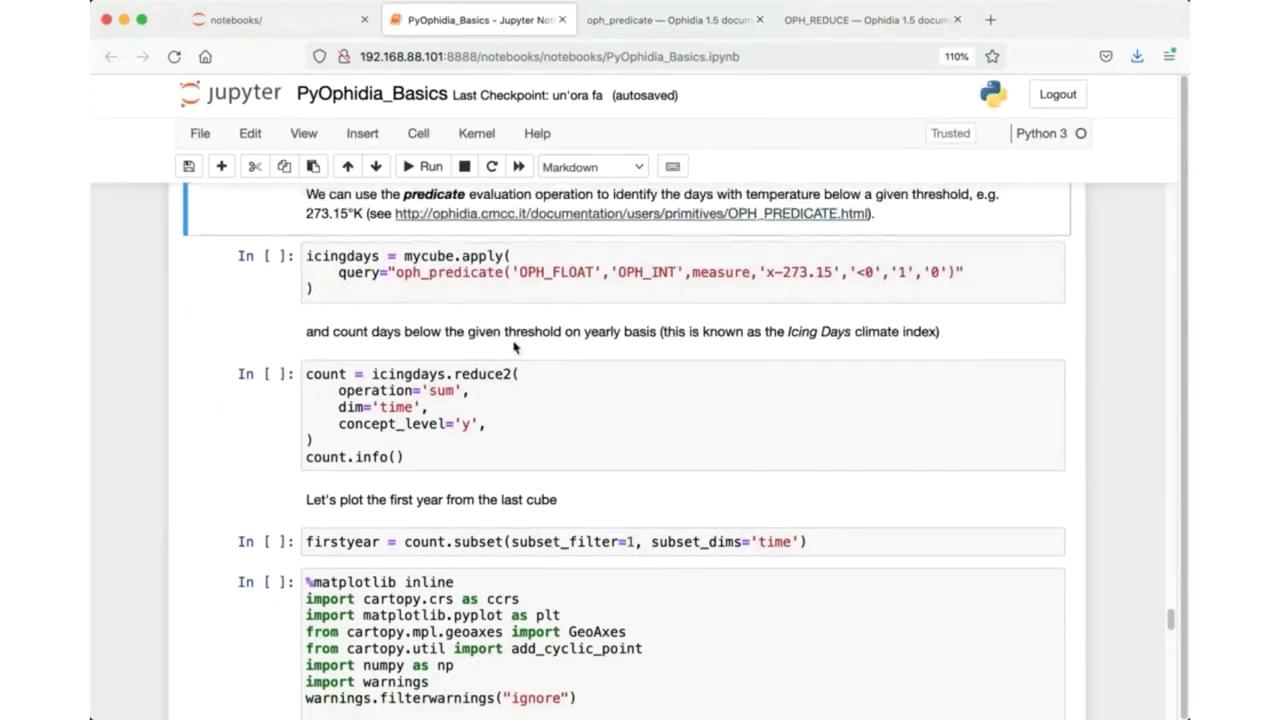
left_click(497, 280)
left_click(422, 166)
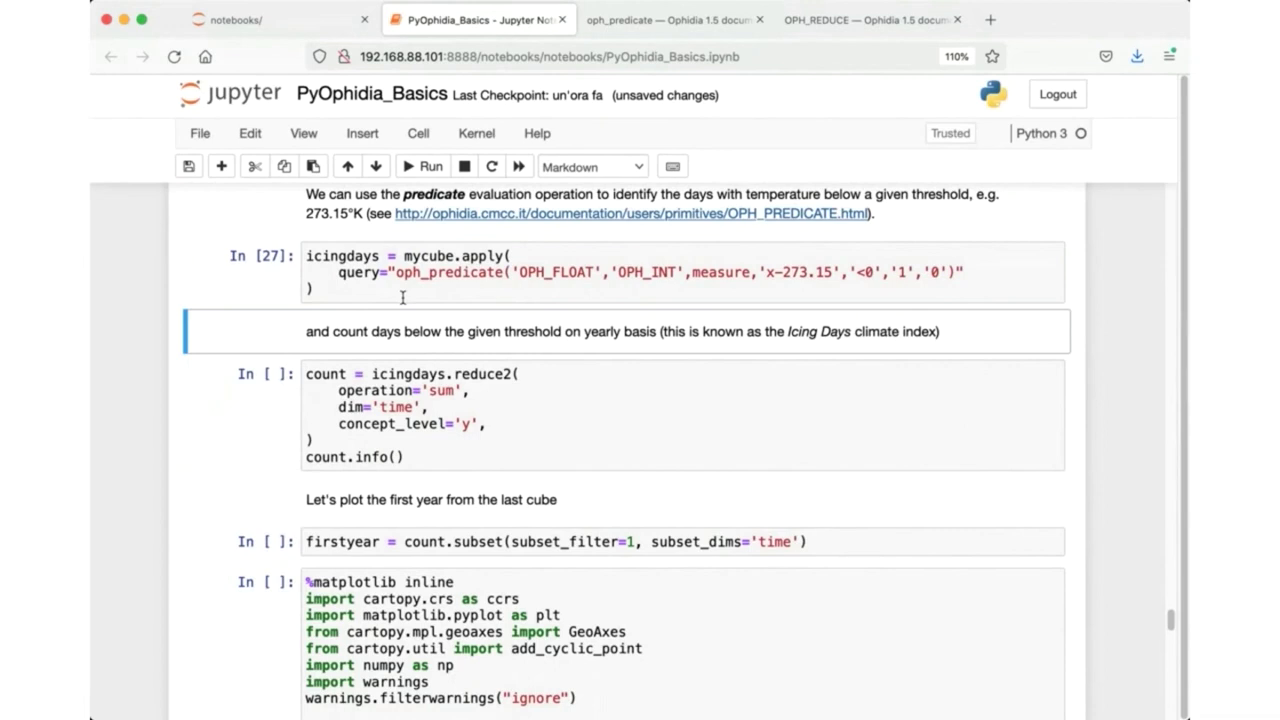
Run the count cell to sum icingdays over time at concept level 'y', and check the time dimension's size in the output.
scroll(423, 415, "down", 1)
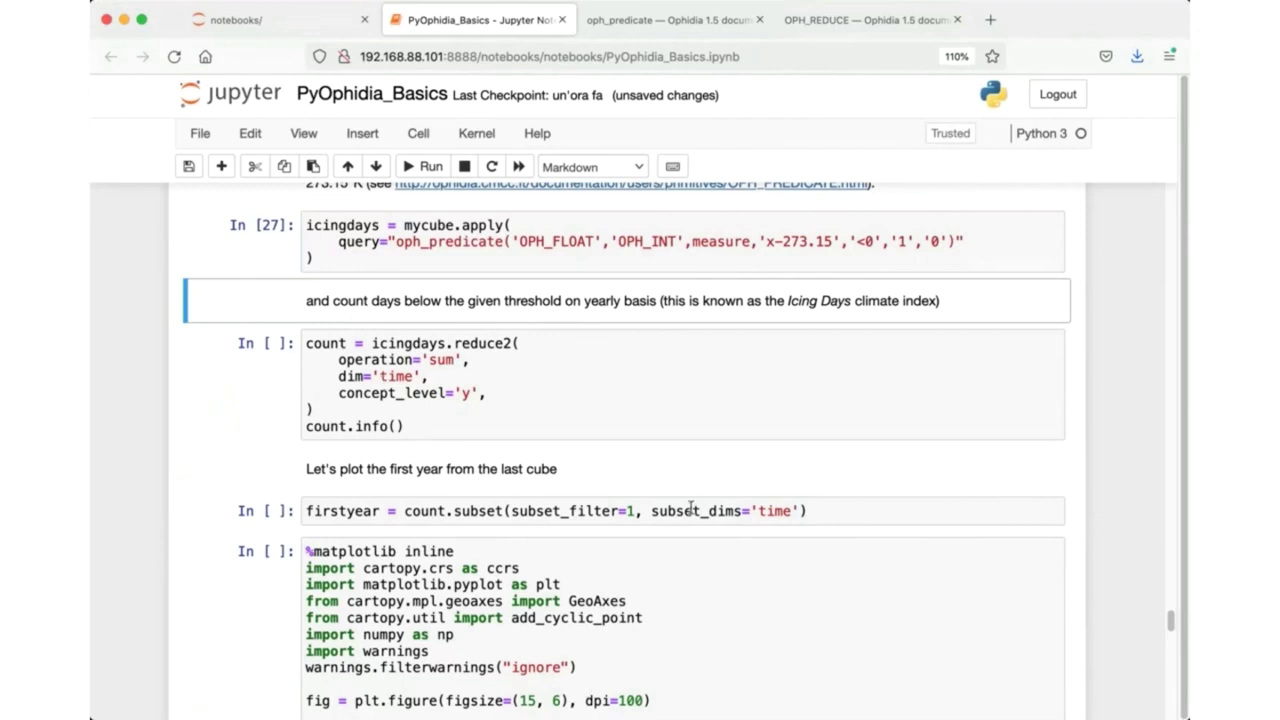
left_click(409, 392)
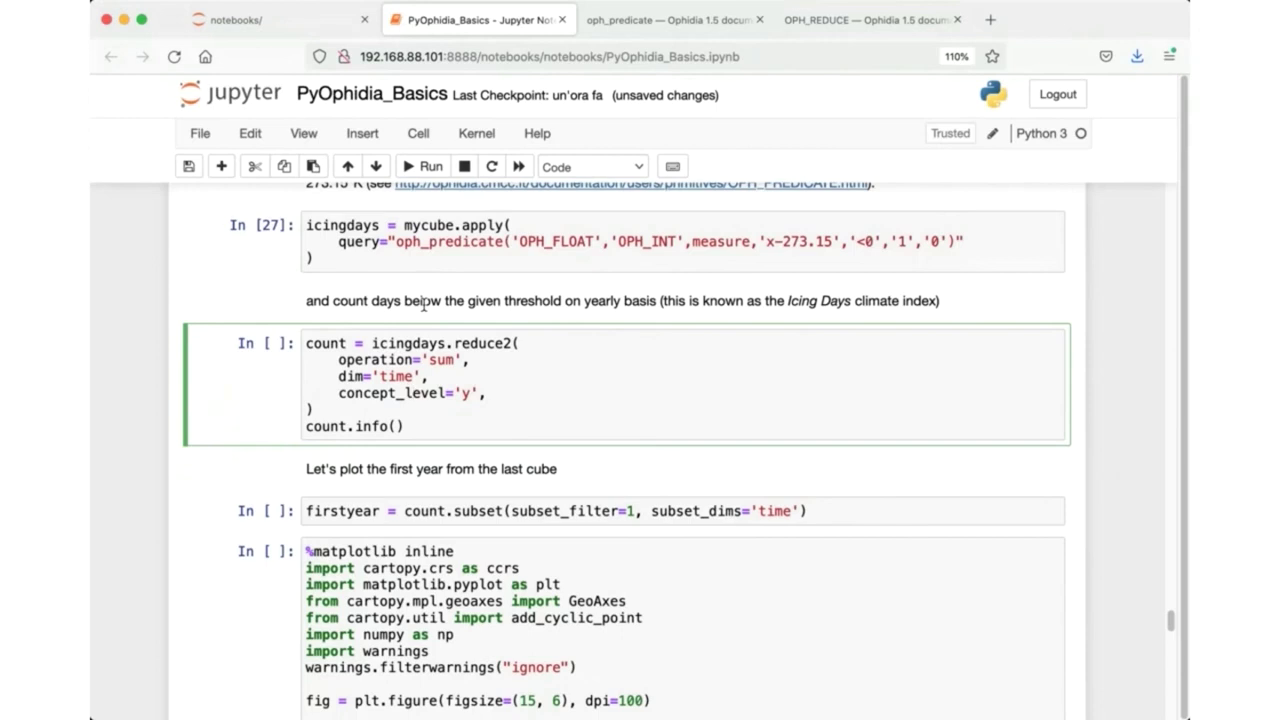
left_click_drag(338, 393, 449, 393)
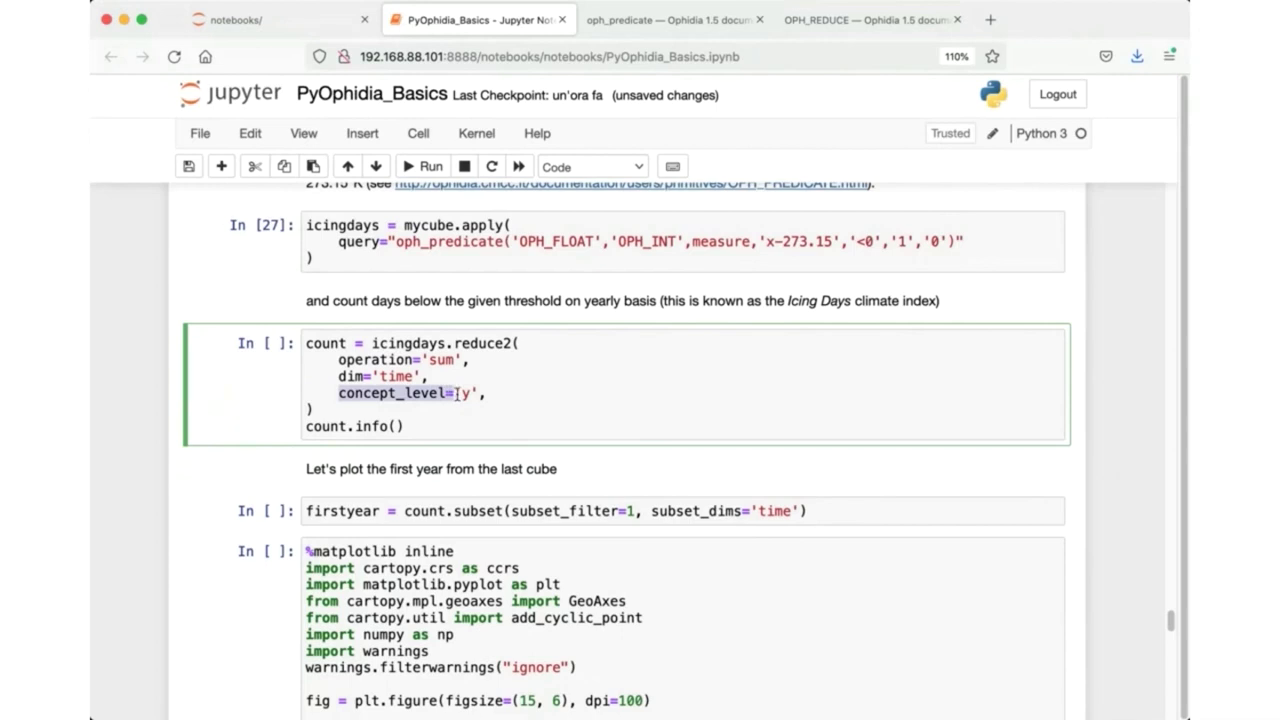
left_click(461, 393)
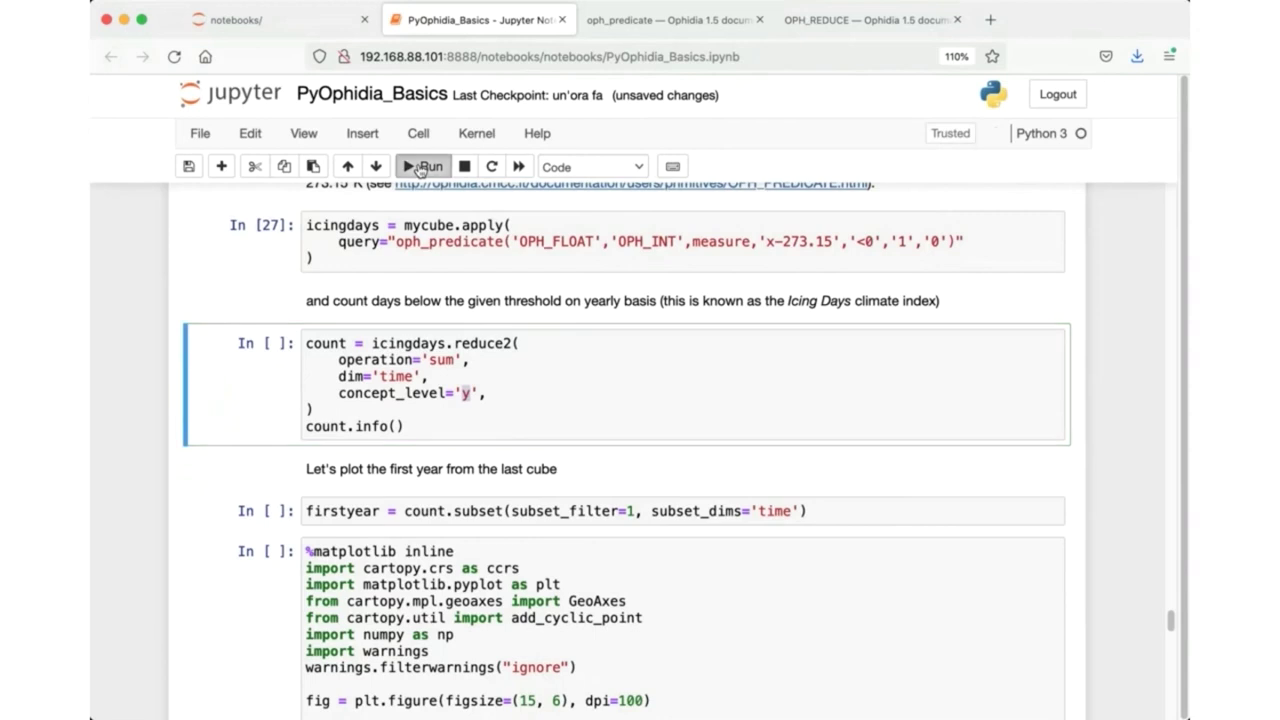
left_click(420, 170)
scroll(428, 472, "down", 2)
scroll(428, 472, "down", 10)
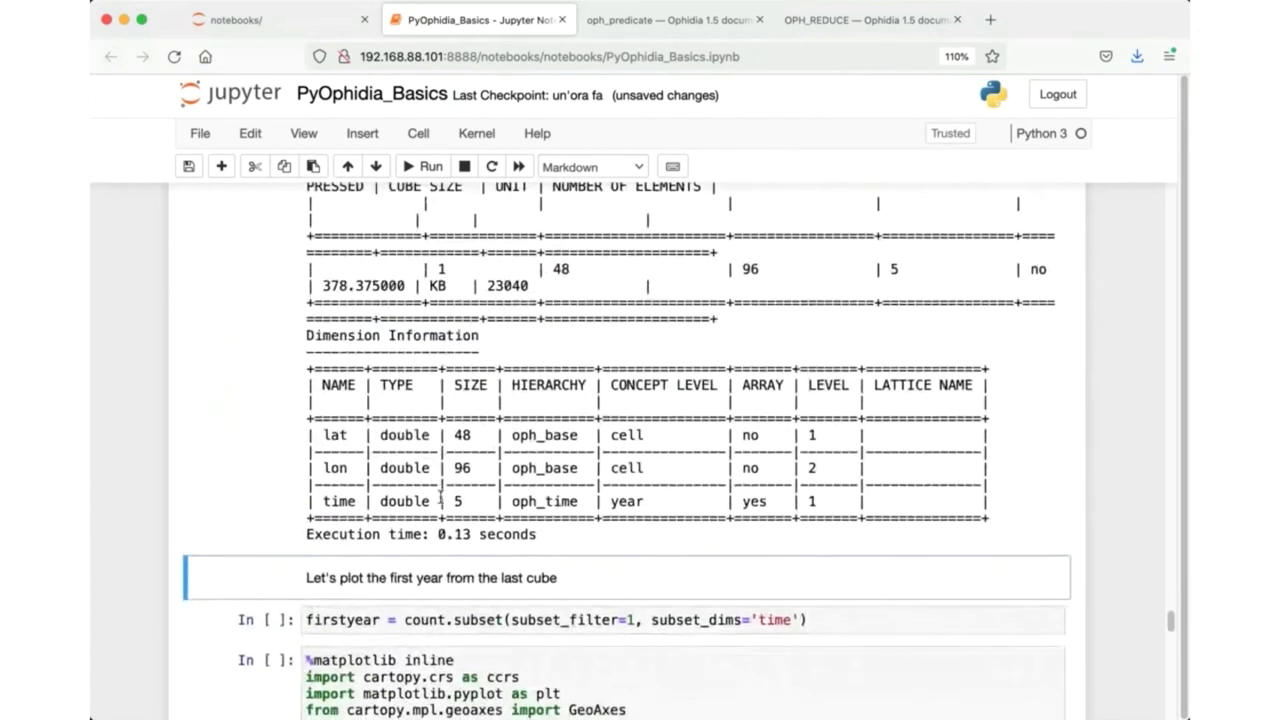
left_click_drag(440, 501, 467, 501)
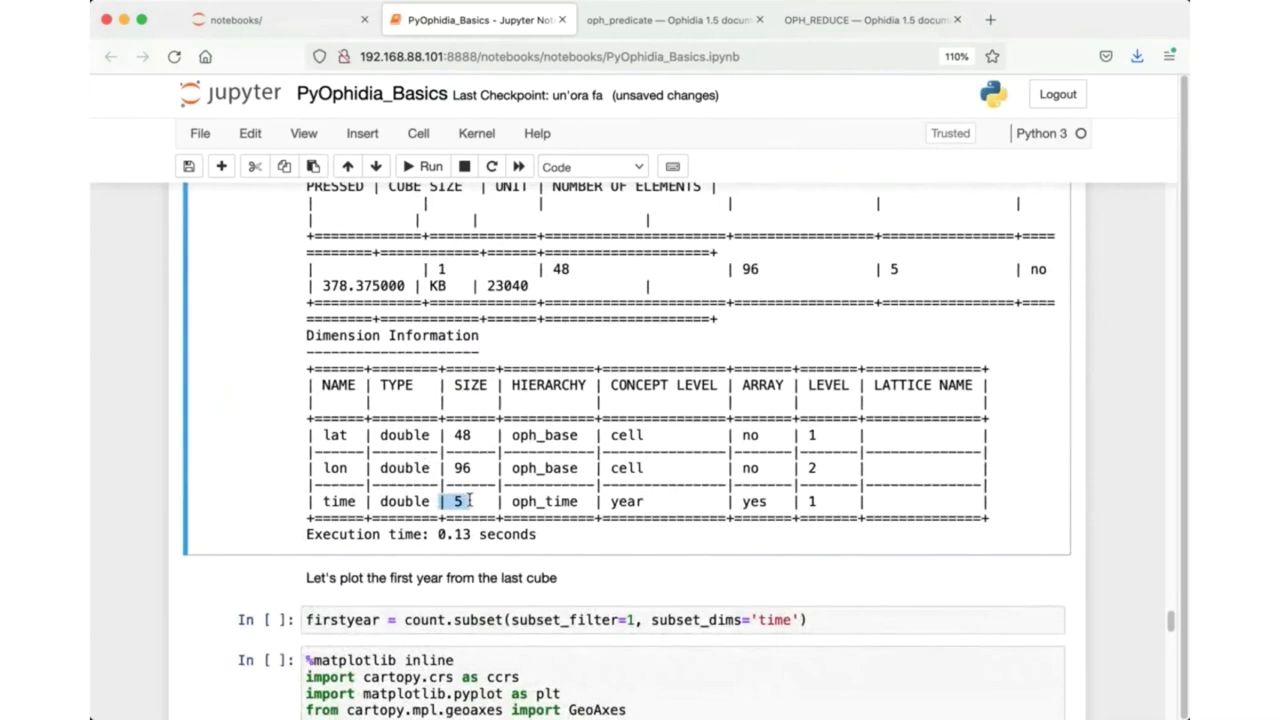
Run the firstyear cell to subset count along the time dimension with subset_filter=1.
scroll(467, 501, "down", 4)
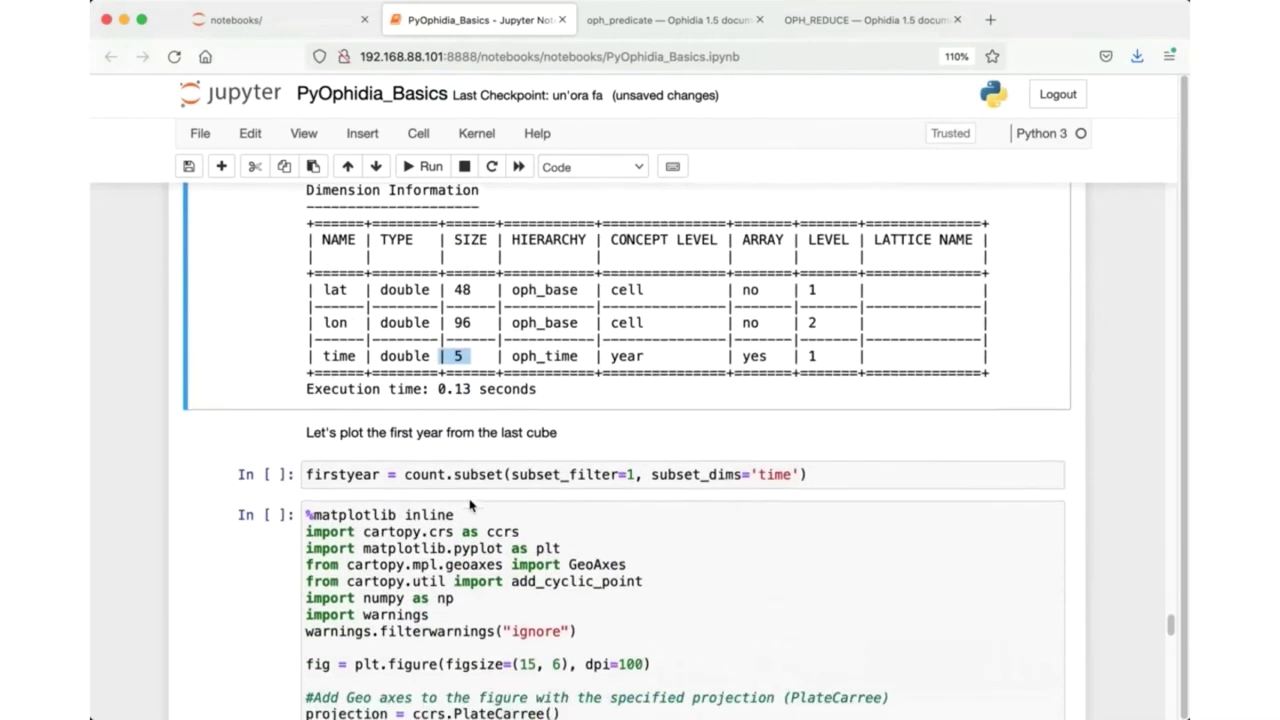
scroll(470, 505, "down", 1)
left_click(452, 462)
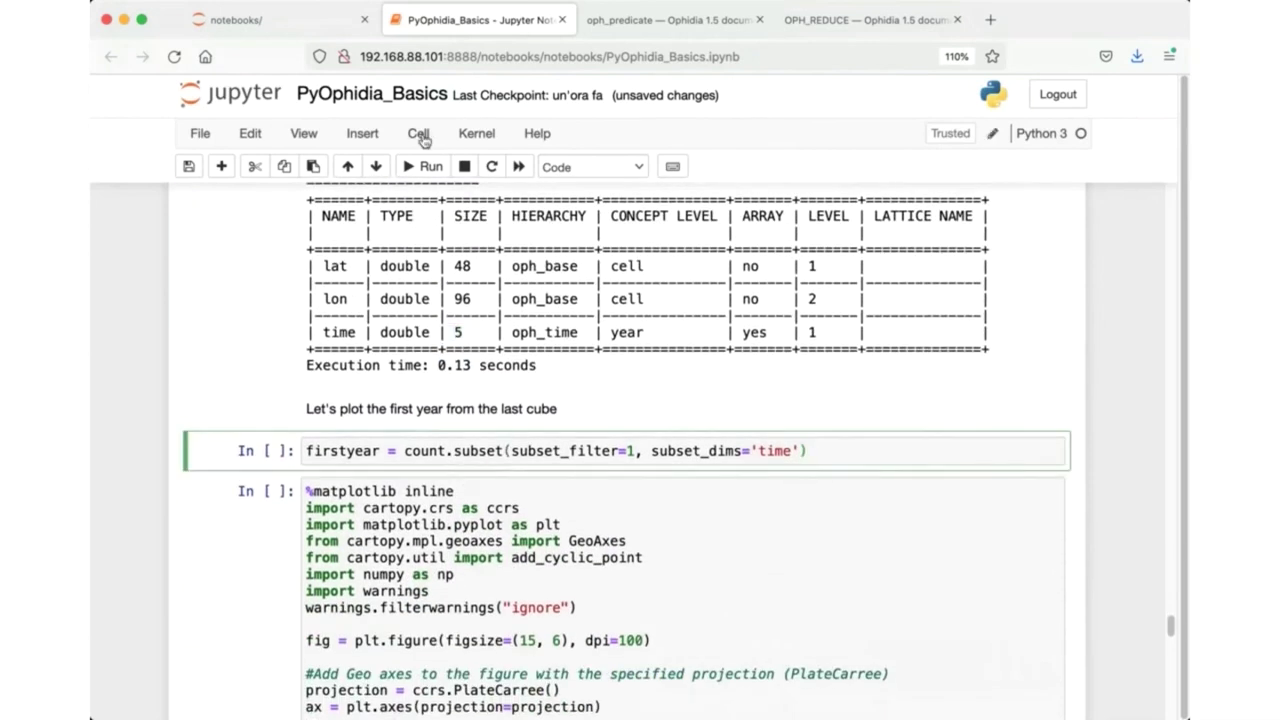
left_click(422, 166)
Review the firstyear variable and plotting code, and run the plotting cell to draw the 'Icing Days (year 2096)' map.
scroll(418, 437, "down", 2)
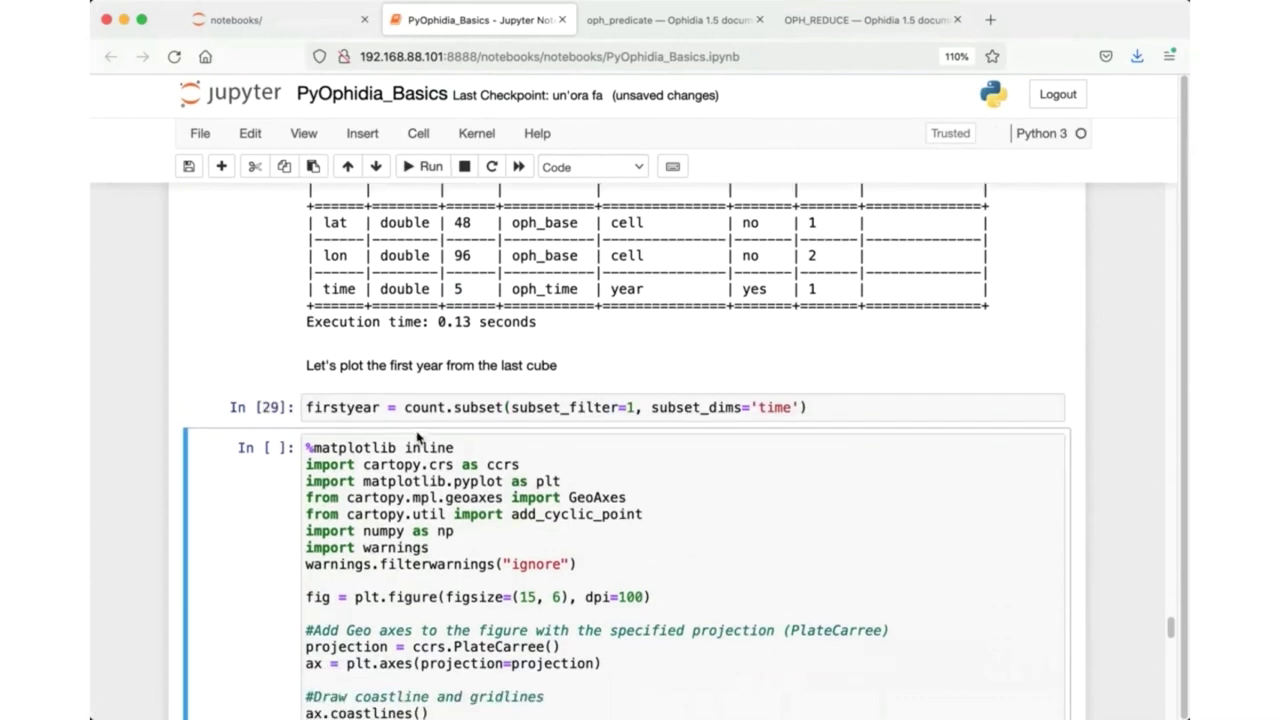
scroll(418, 437, "down", 5)
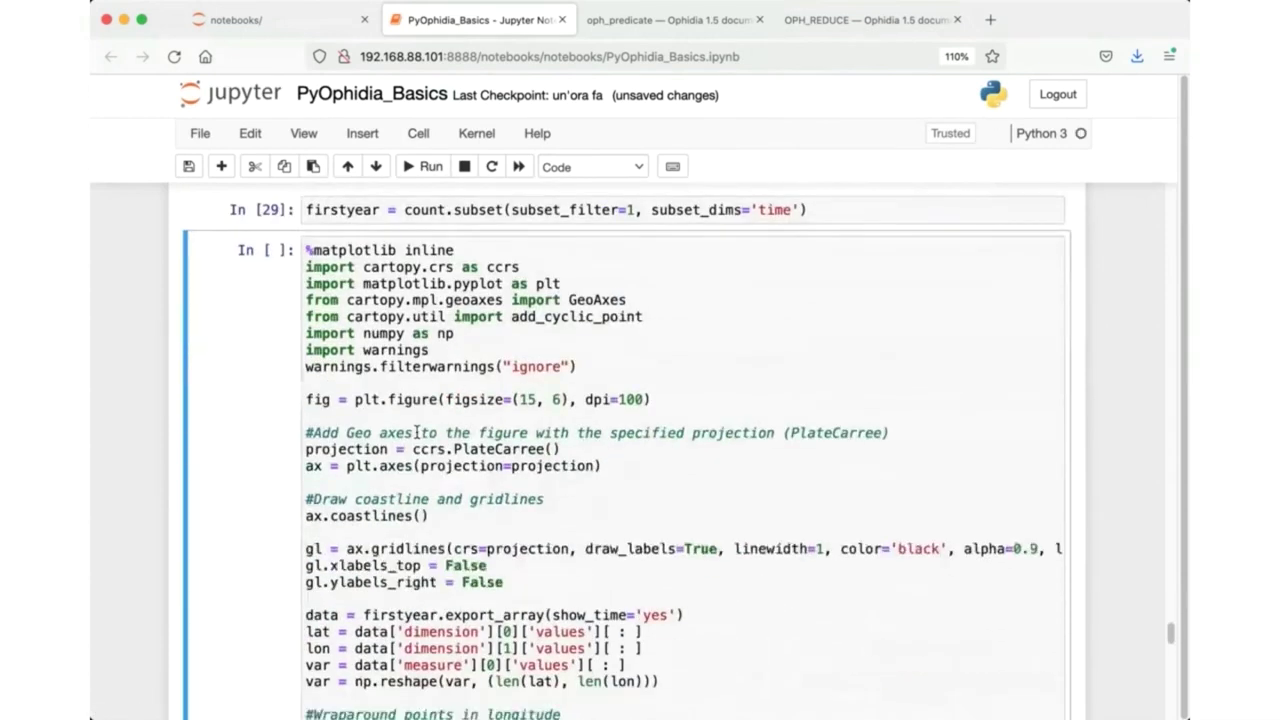
scroll(416, 432, "down", 2)
scroll(416, 432, "up", 2)
left_click(338, 220)
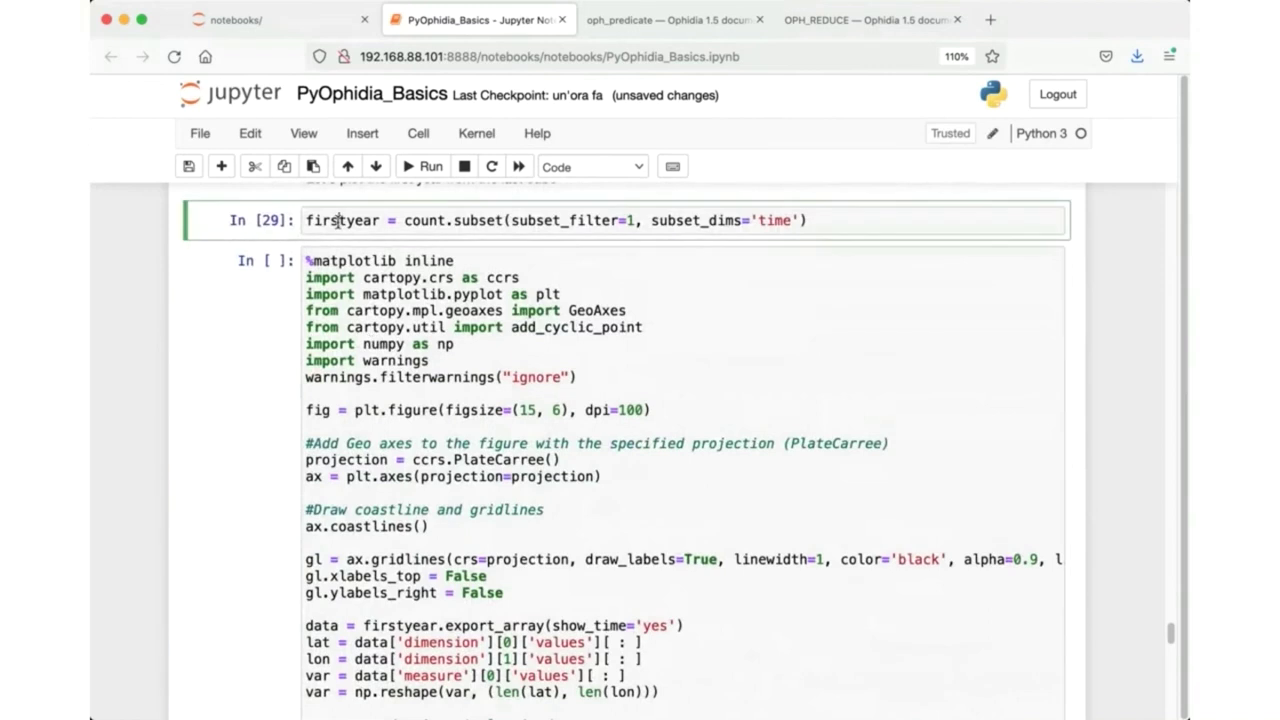
double_click(338, 220)
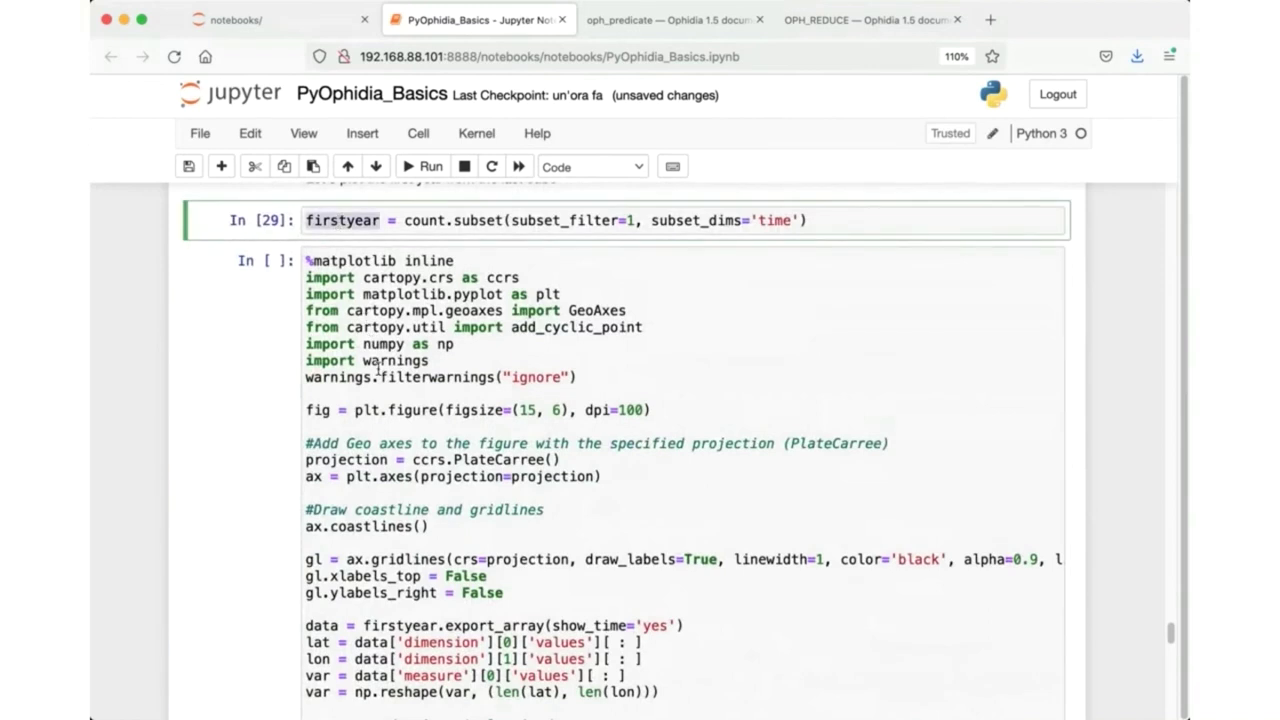
scroll(378, 368, "up", 4)
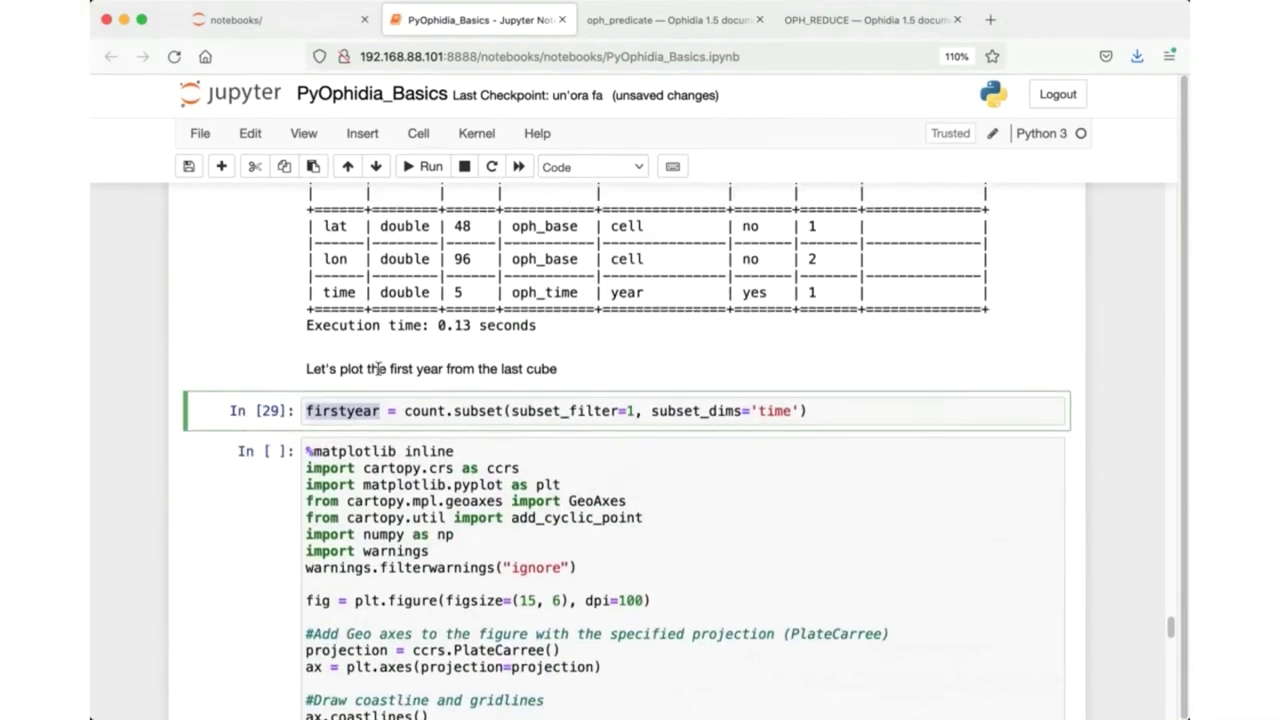
scroll(378, 373, "down", 5)
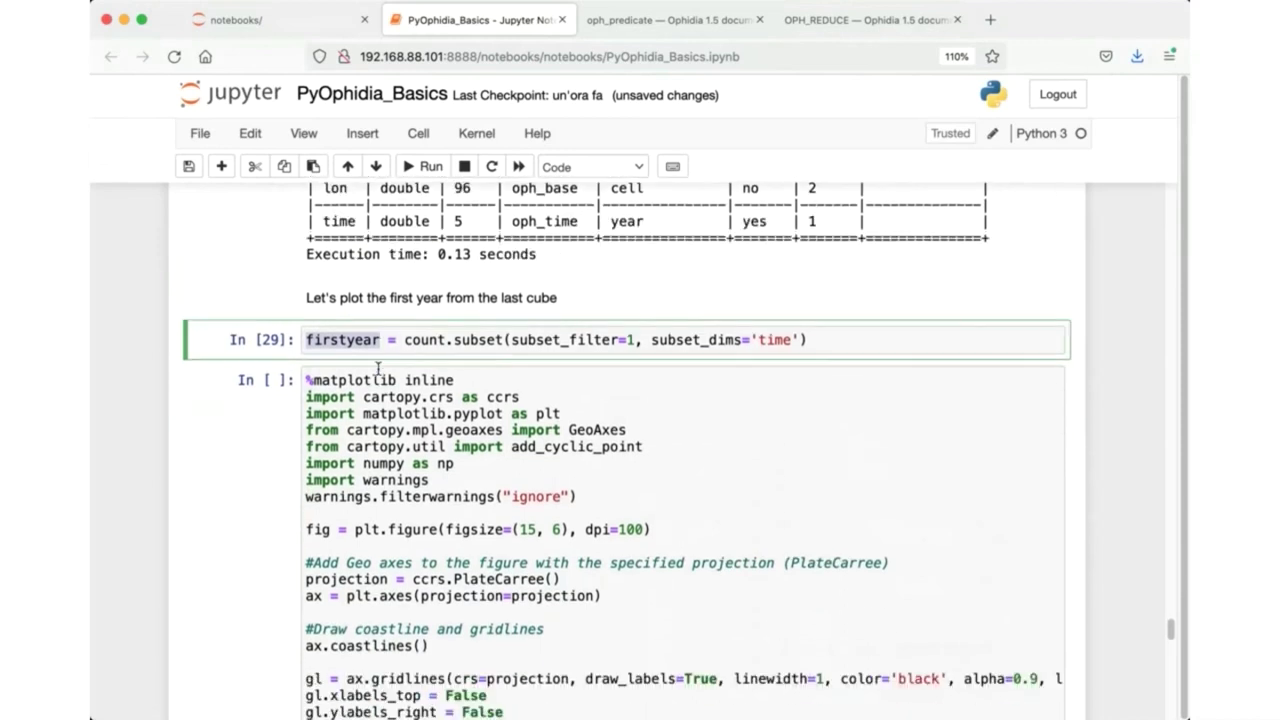
scroll(378, 370, "down", 10)
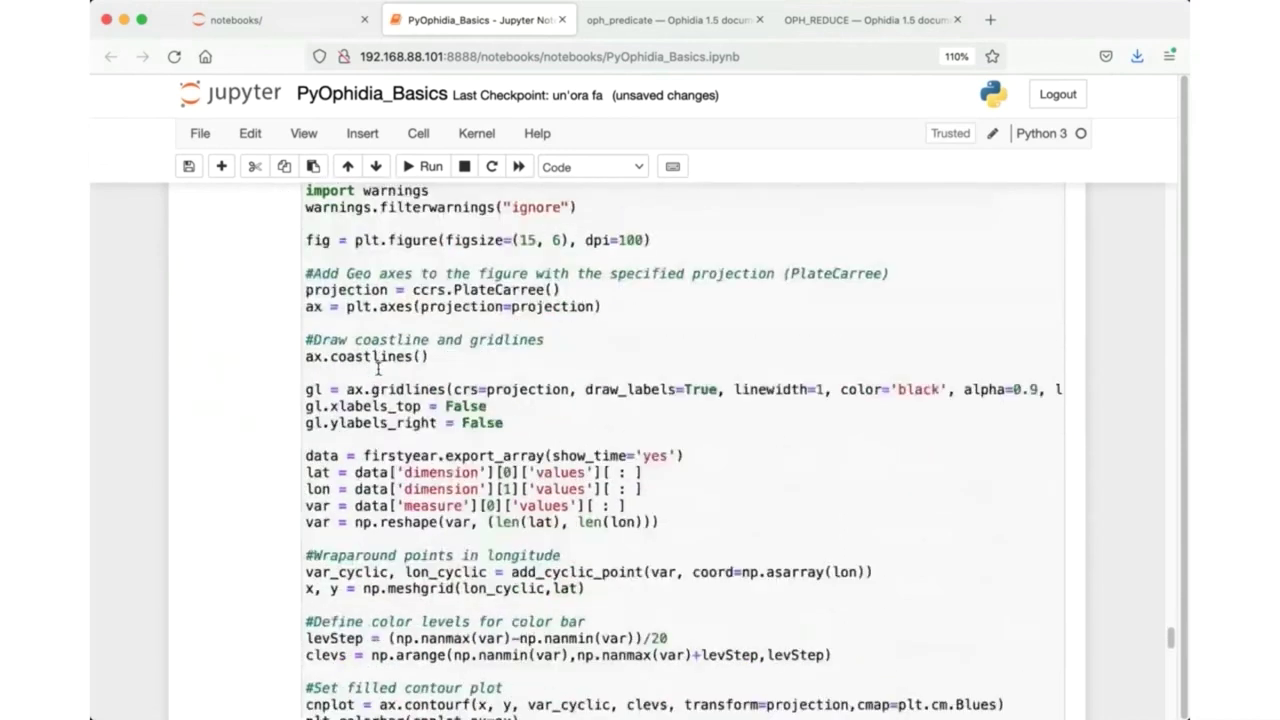
left_click(381, 340)
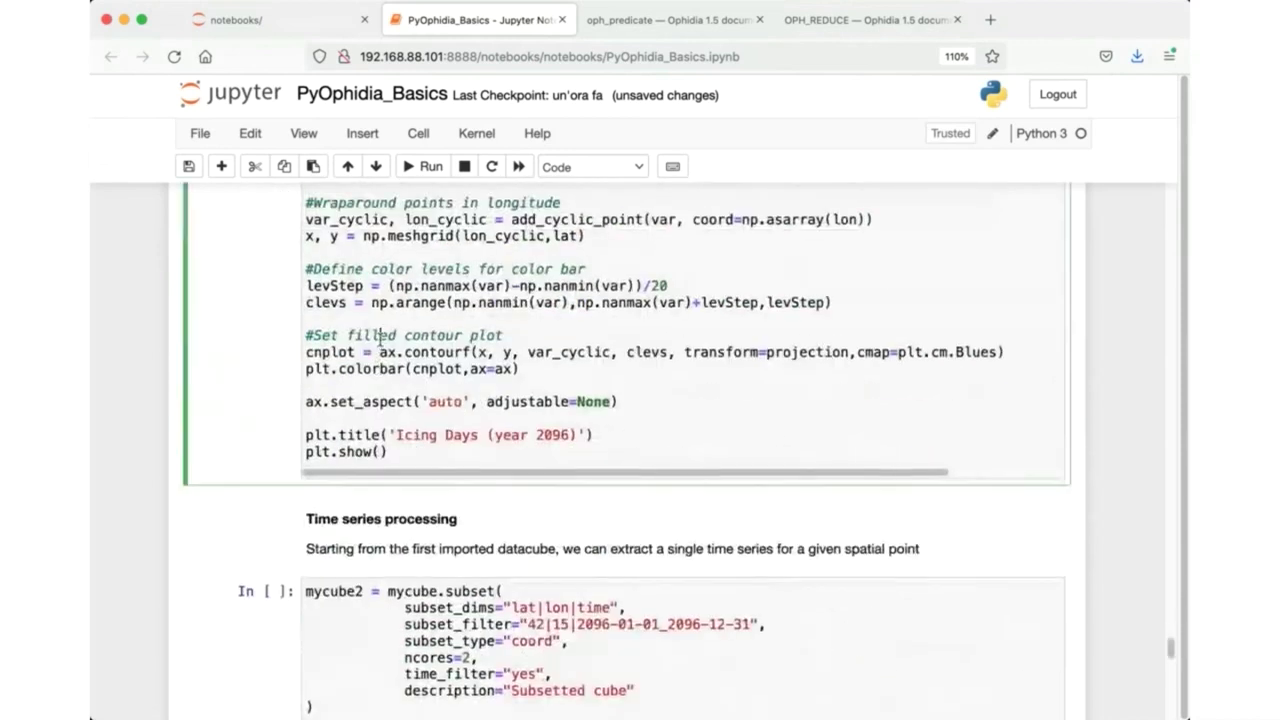
left_click(414, 167)
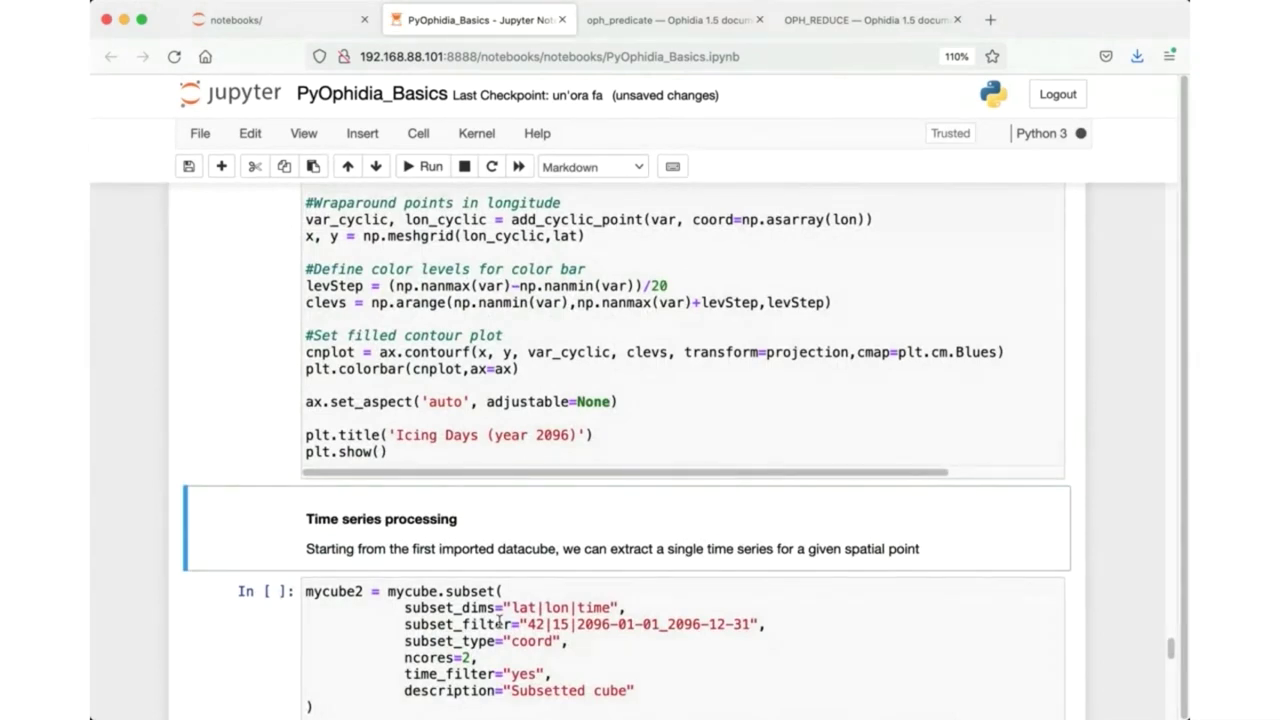
scroll(465, 664, "down", 3)
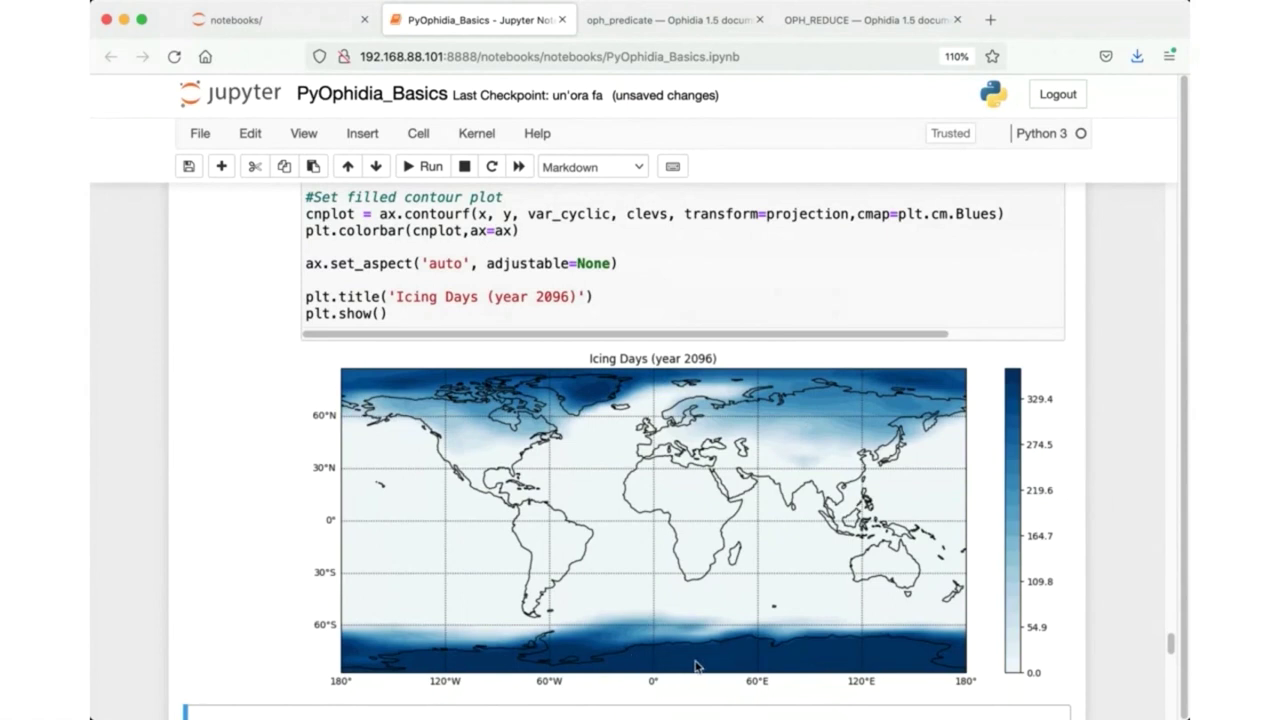
Highlight the 42|15 coordinates in the time series cell and run it to subset mycube into mycube2 for 2096-01-01 to 2096-12-31.
scroll(697, 667, "down", 7)
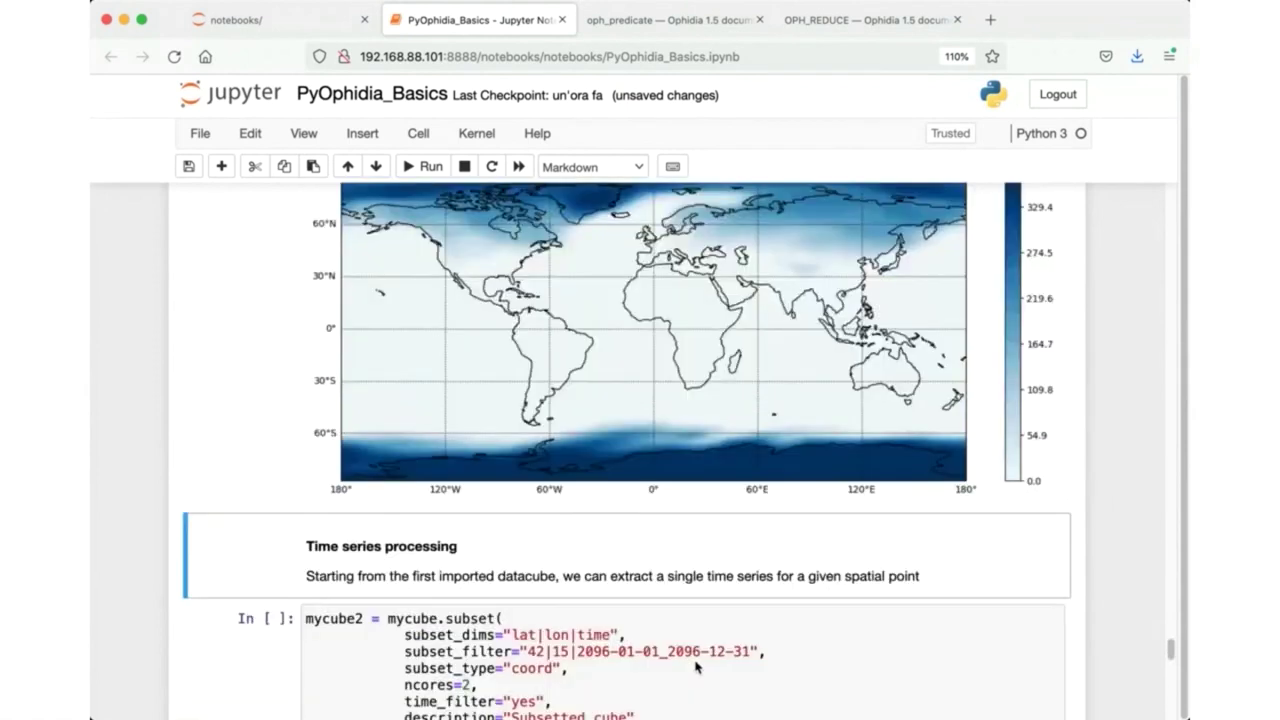
scroll(697, 667, "down", 3)
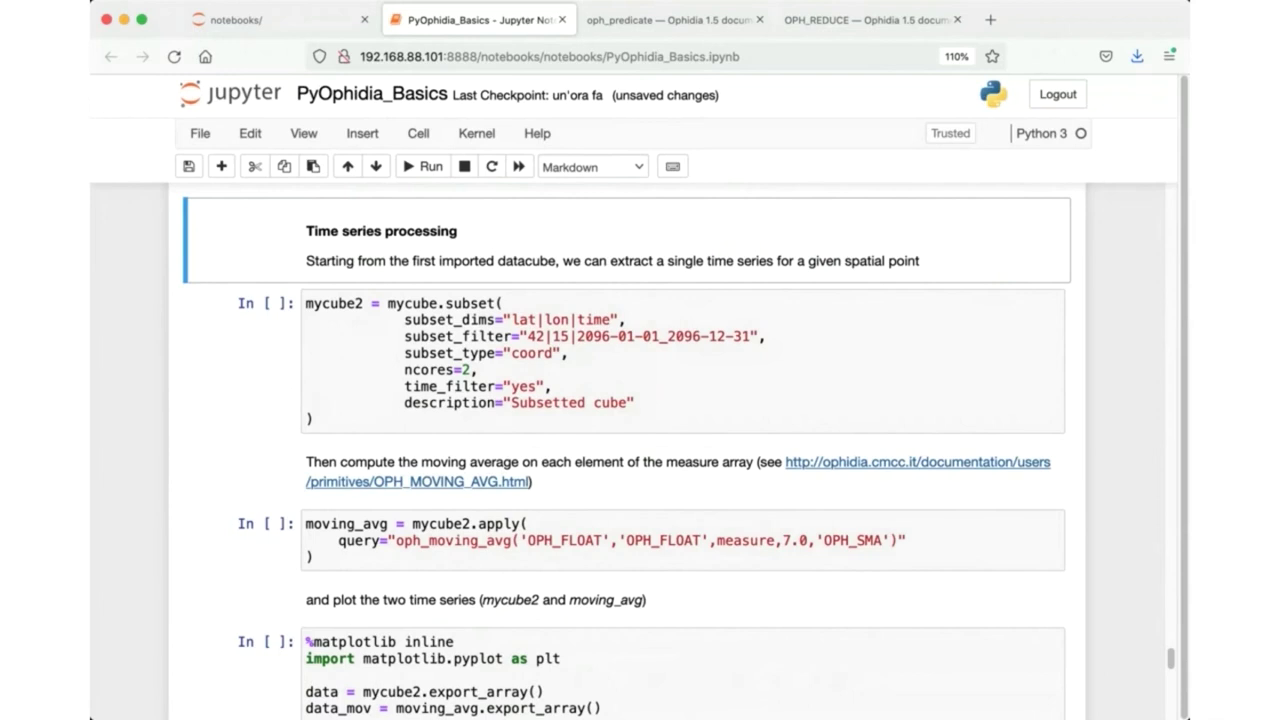
left_click(722, 352)
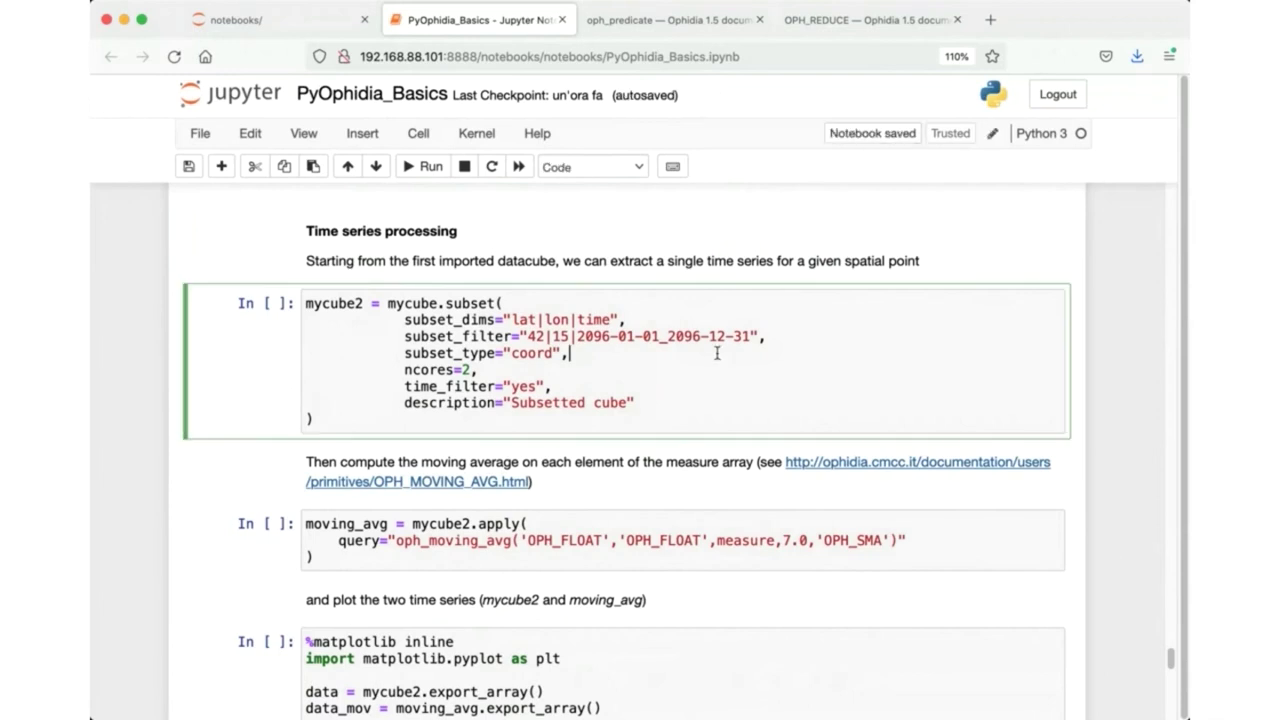
left_click(526, 336)
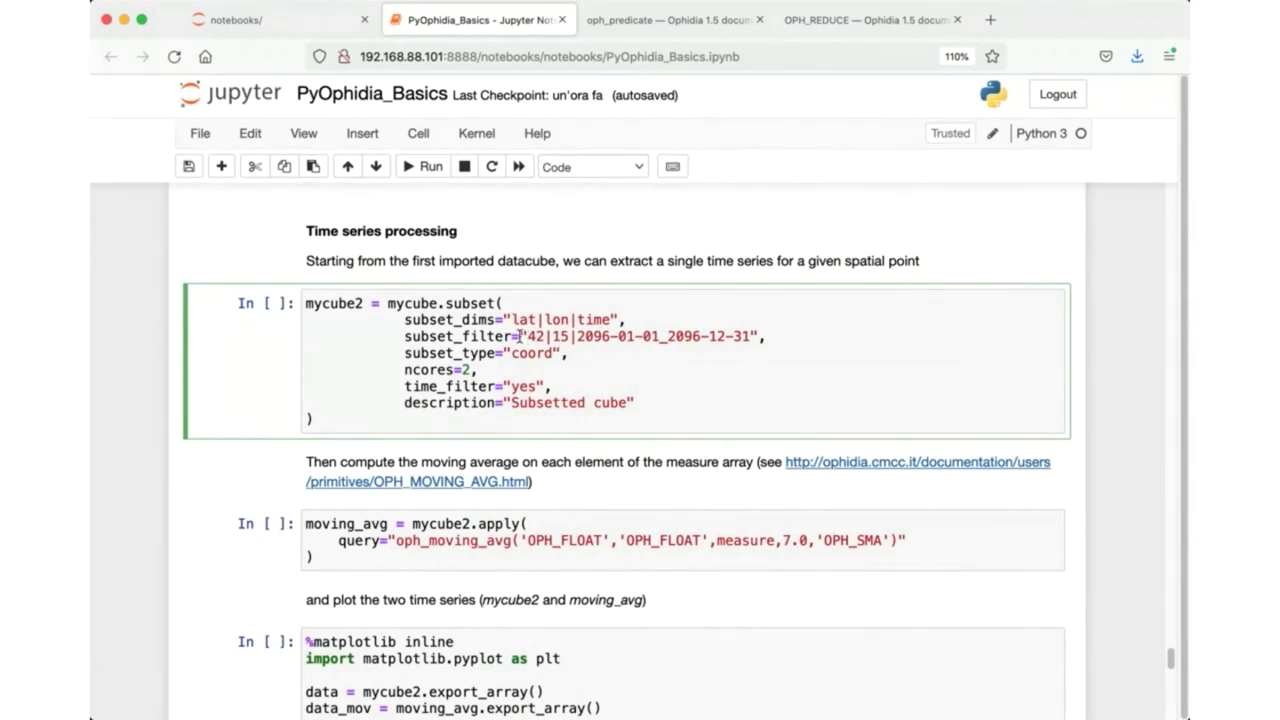
left_click_drag(526, 336, 572, 336)
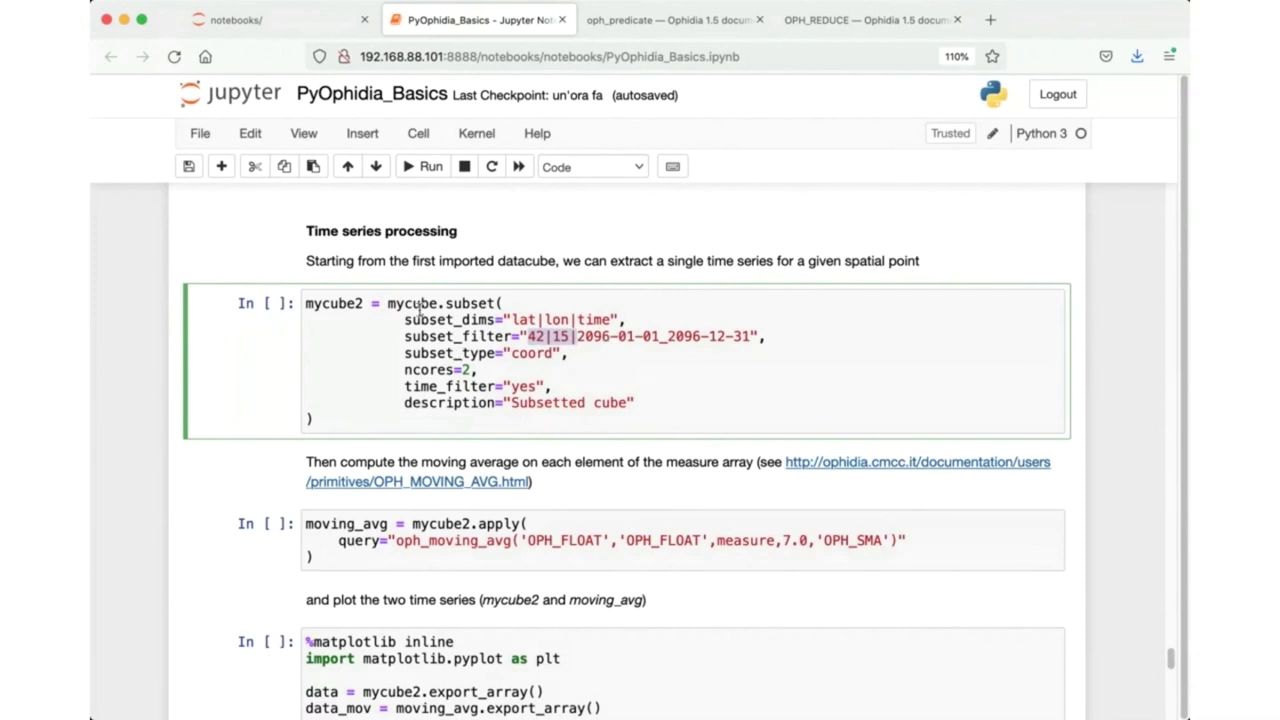
left_click(430, 168)
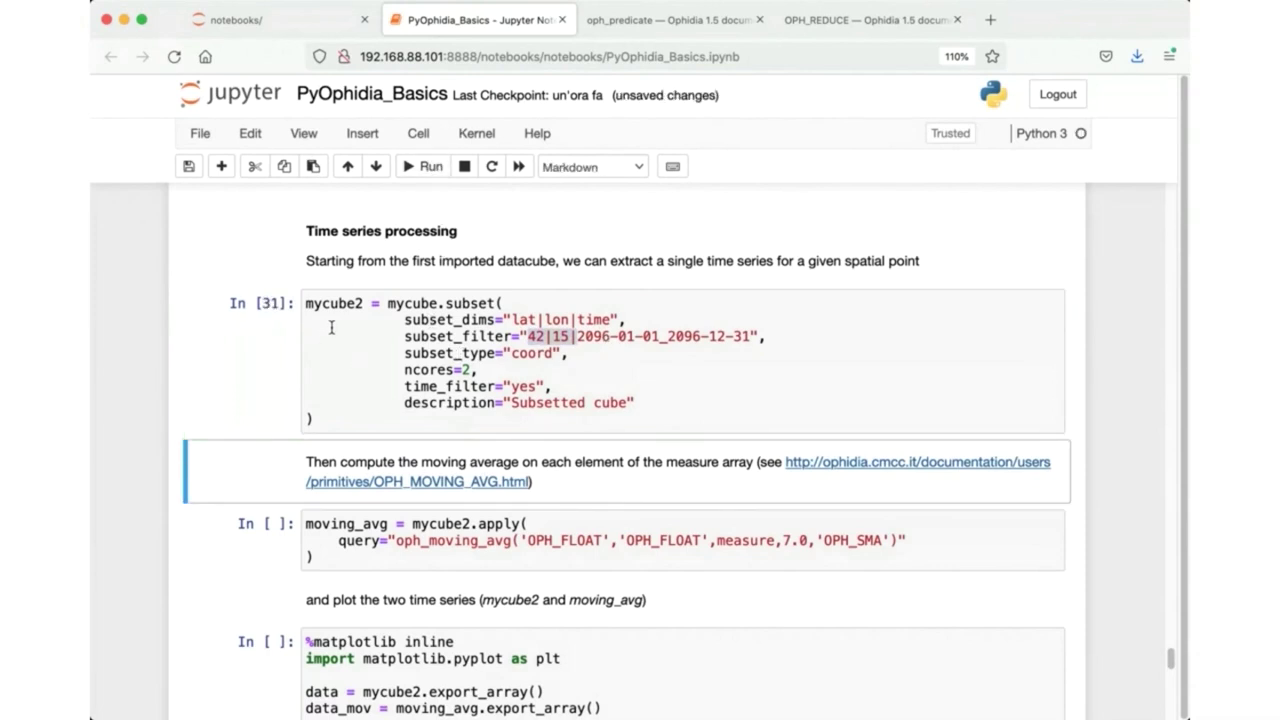
Open the linked OPH_MOVING_AVG documentation, review its behaviour and parameters, and return to the moving_avg cell in the notebook.
scroll(332, 320, "down", 1)
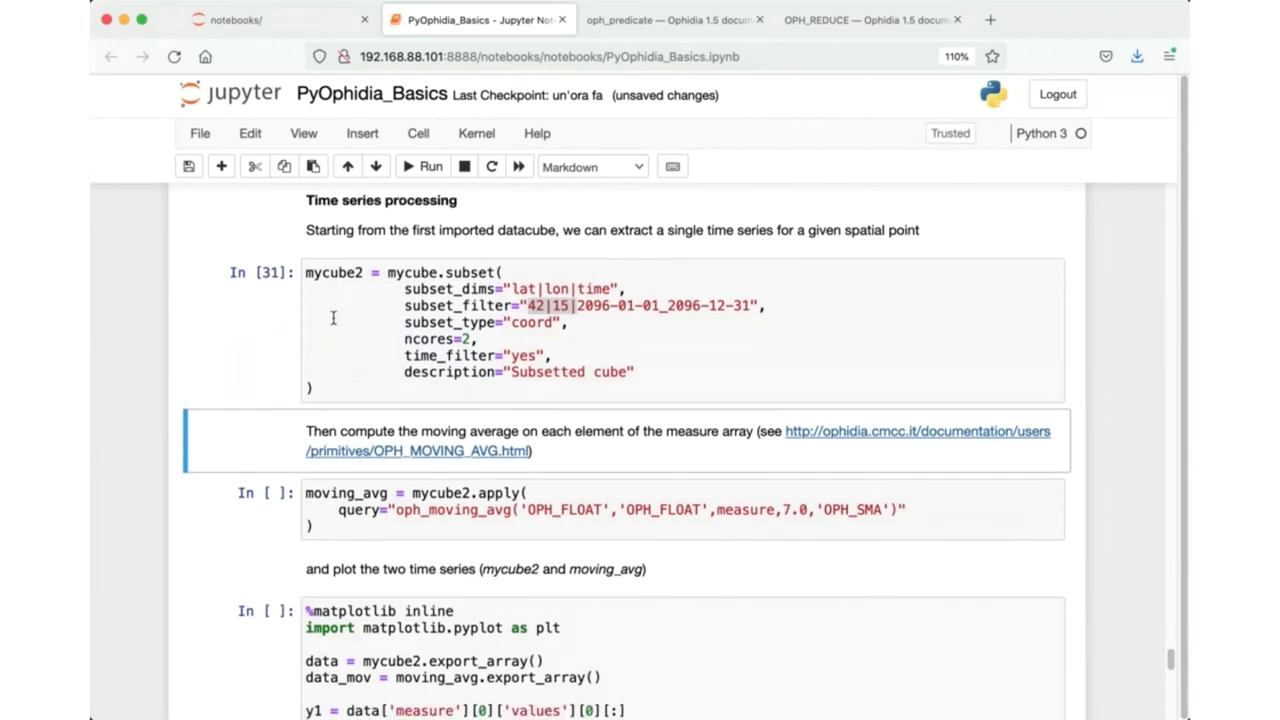
scroll(333, 318, "down", 3)
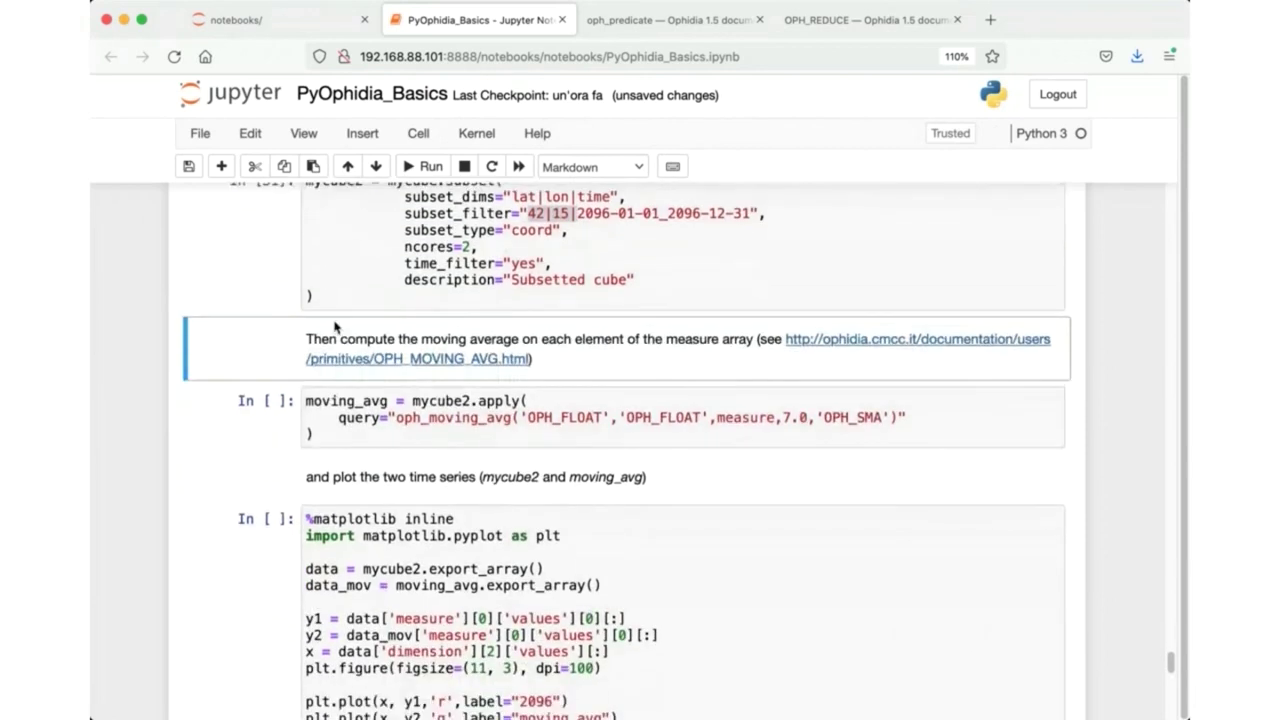
scroll(335, 326, "down", 1)
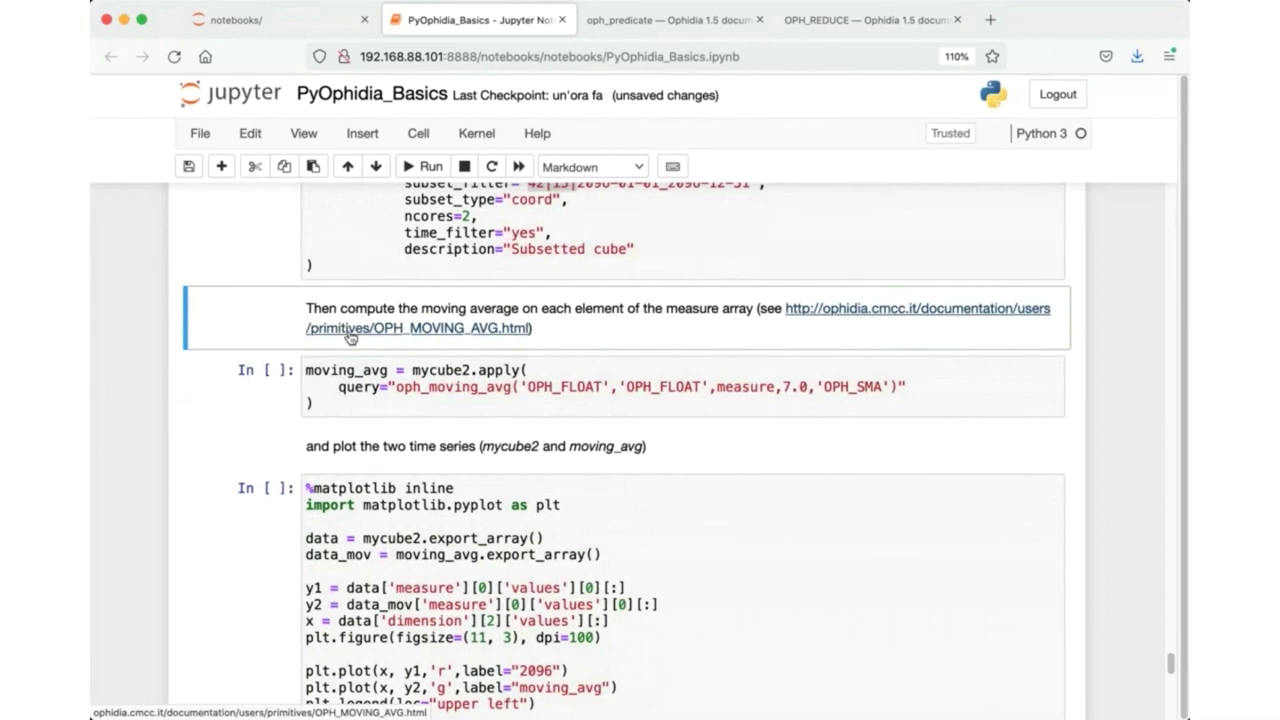
left_click(352, 335)
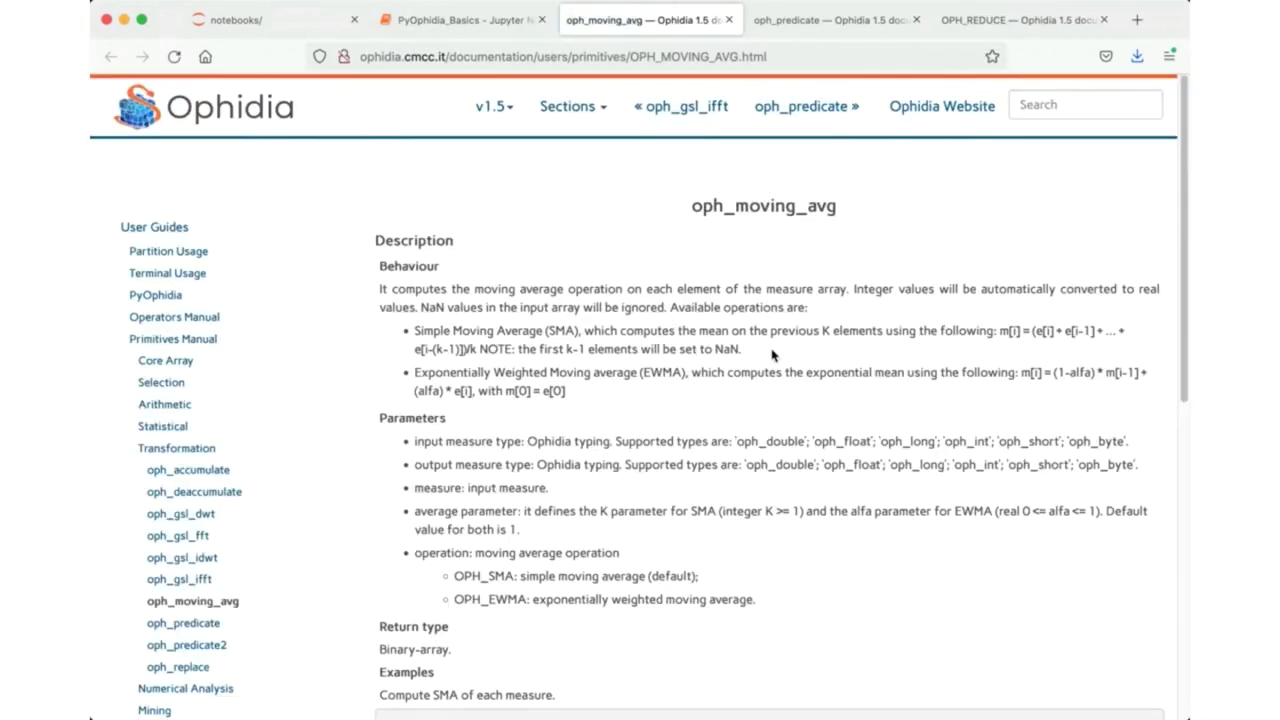
scroll(772, 354, "down", 2)
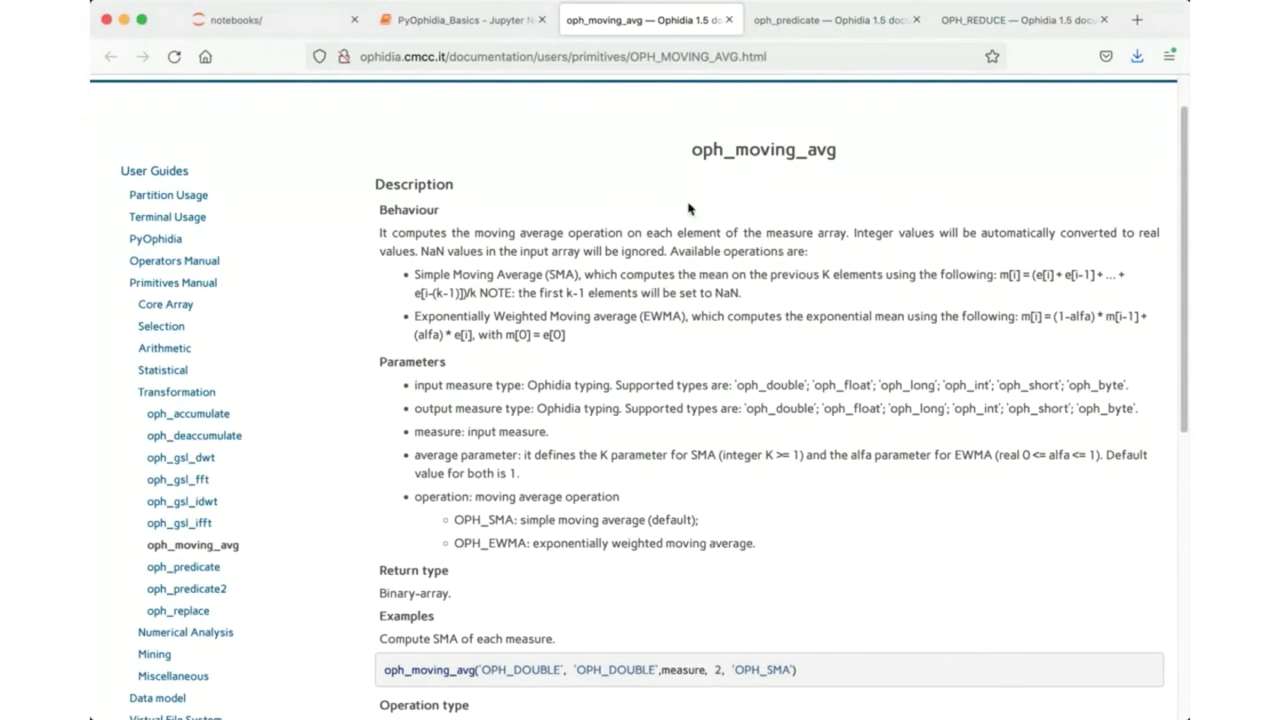
left_click(515, 33)
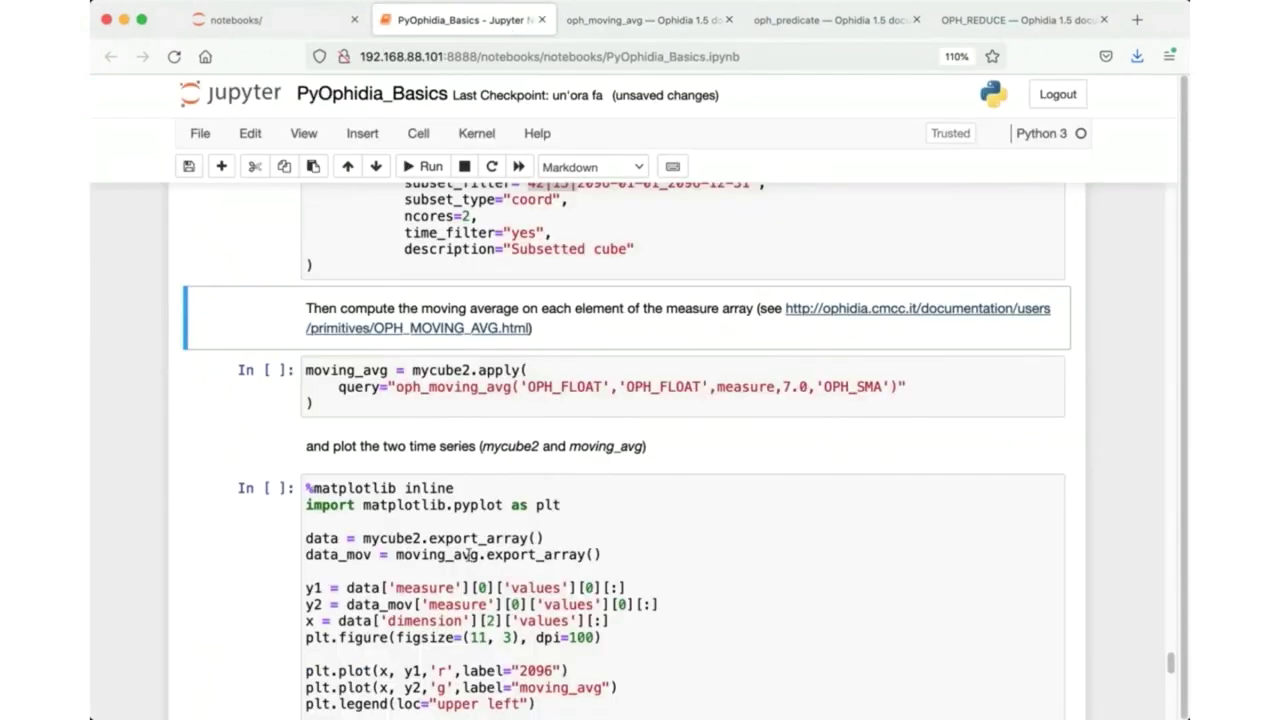
scroll(470, 555, "down", 1)
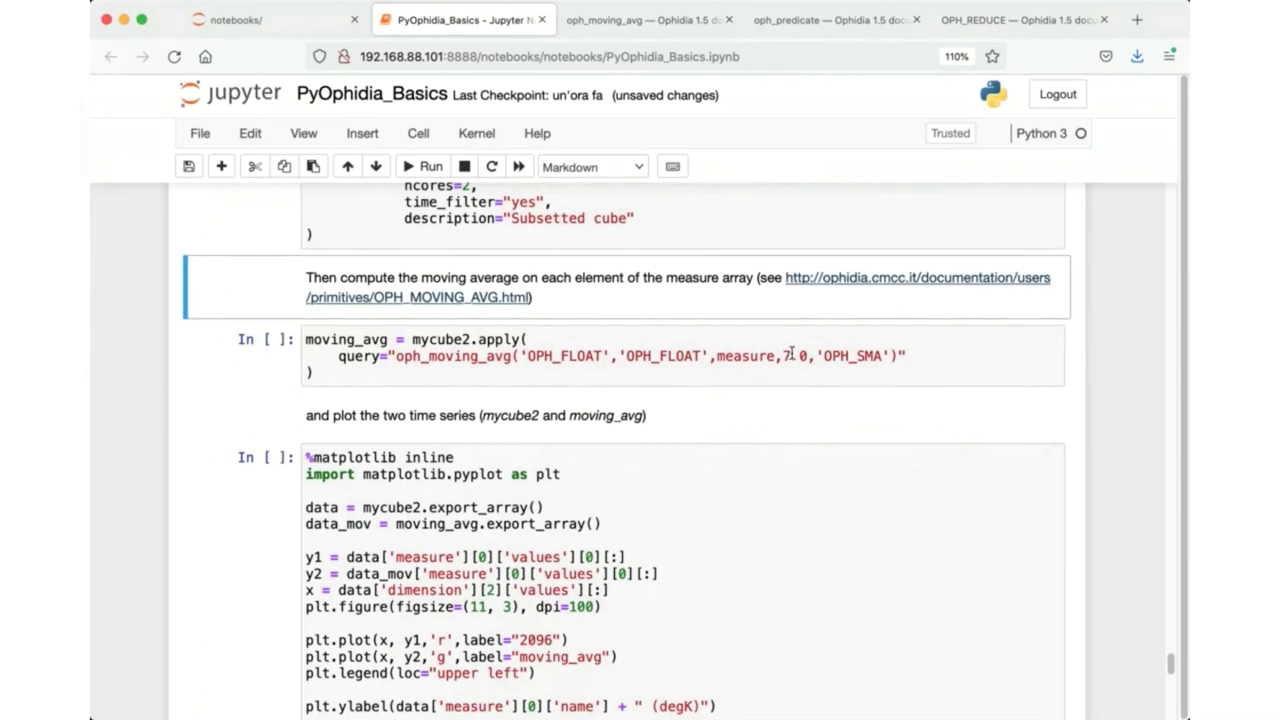
Highlight the 7.0 average parameter and run the moving_avg cell to apply the OPH_SMA moving average to mycube2.
left_click_drag(783, 357, 803, 356)
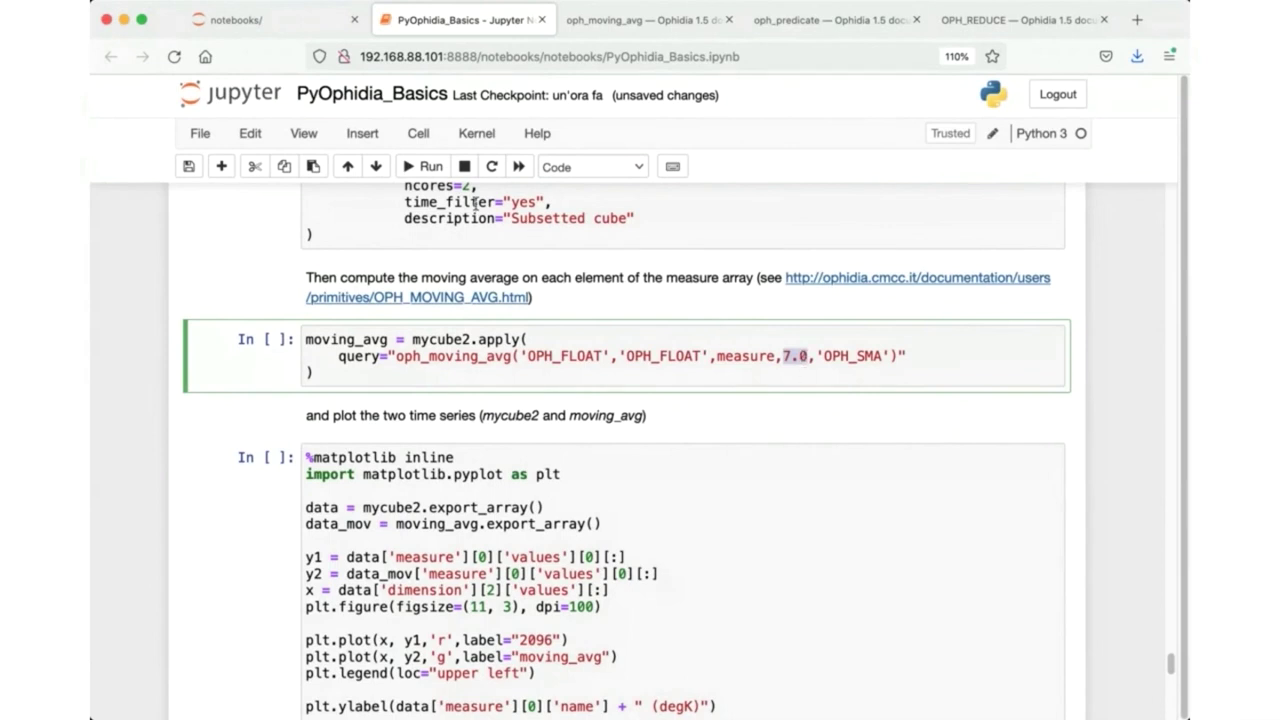
left_click(422, 166)
scroll(481, 371, "down", 2)
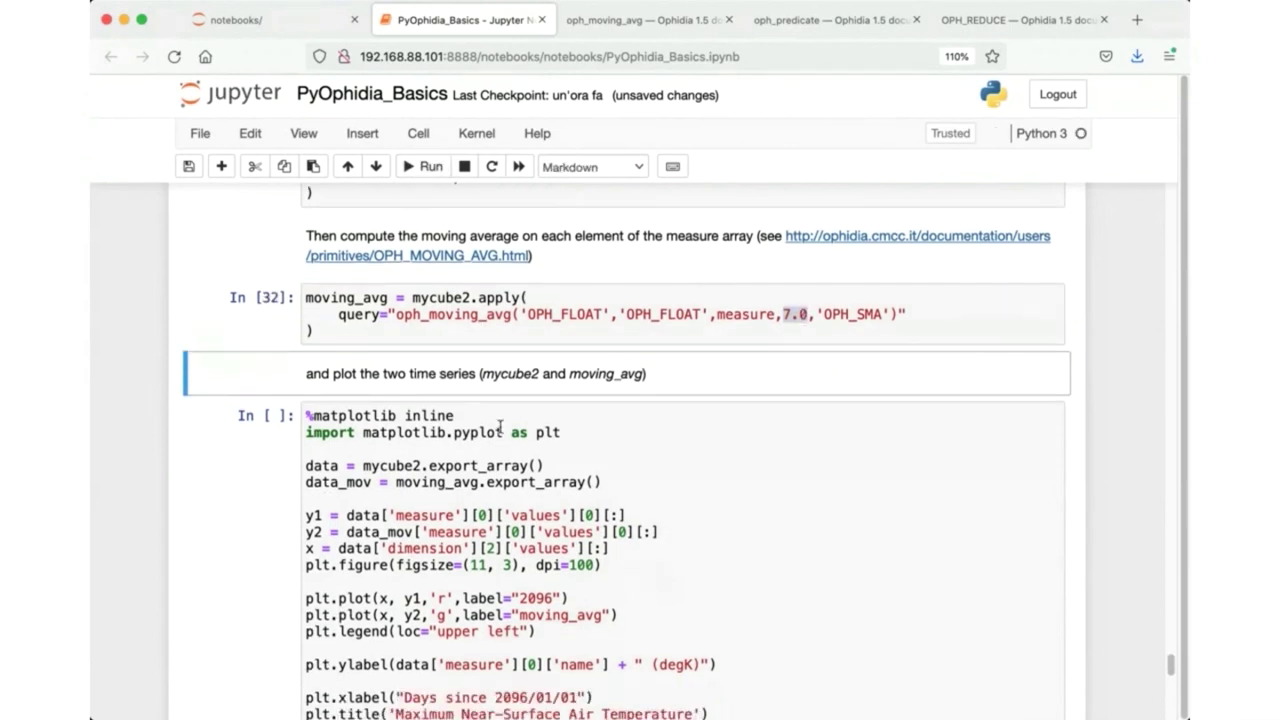
Review the mycube2 and moving_avg cells, and run the plotting cell to draw the 2096 and moving_avg series in one chart.
scroll(500, 427, "down", 1)
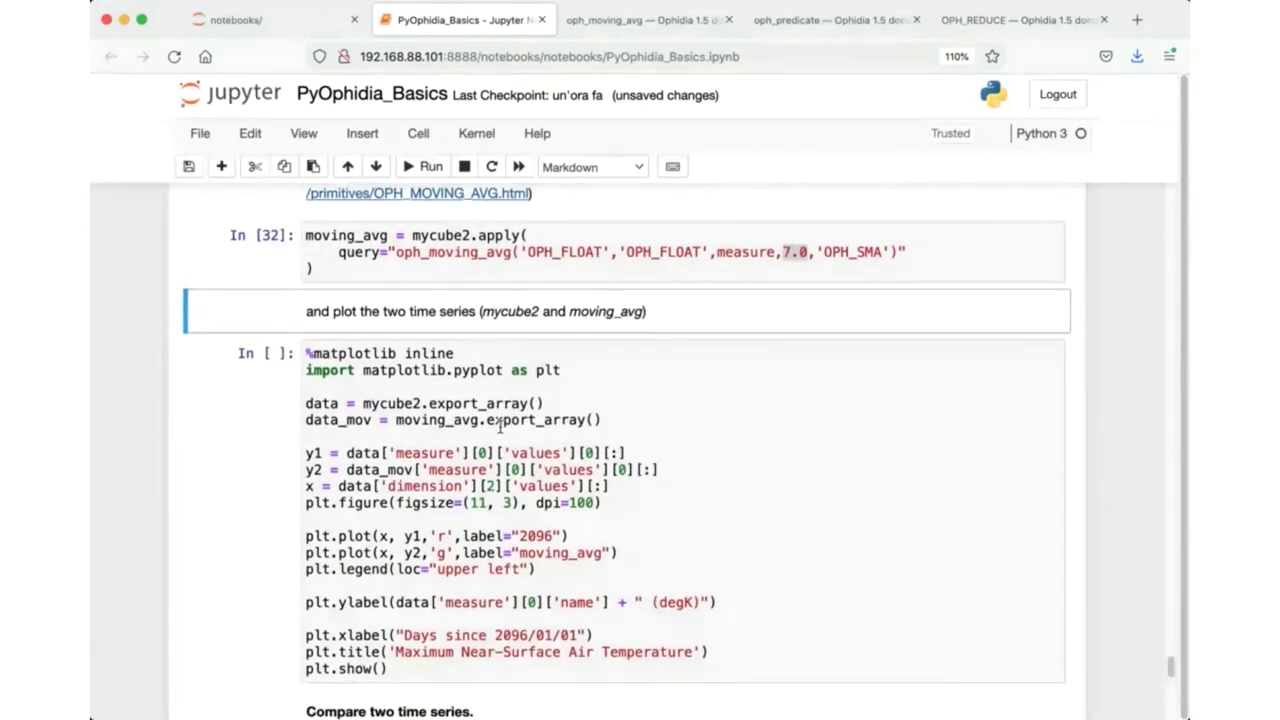
scroll(499, 428, "up", 1)
scroll(497, 428, "up", 2)
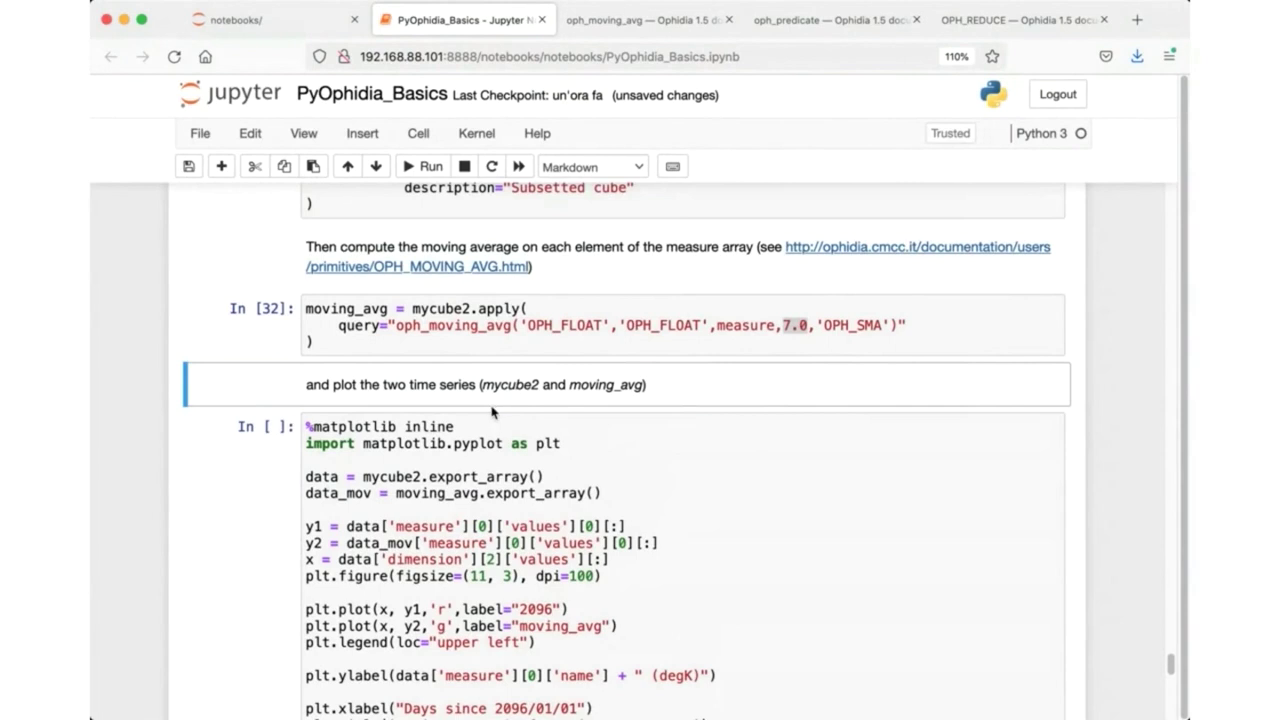
scroll(496, 422, "up", 2)
scroll(459, 337, "up", 3)
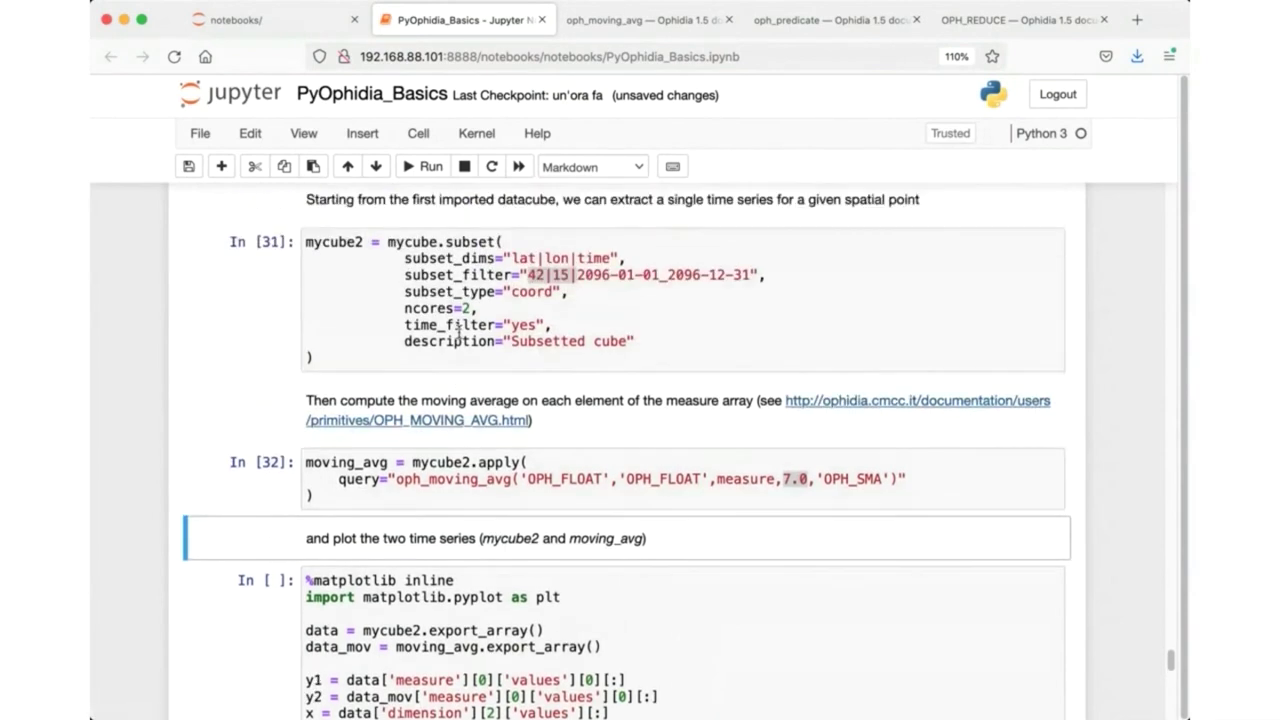
scroll(459, 335, "down", 10)
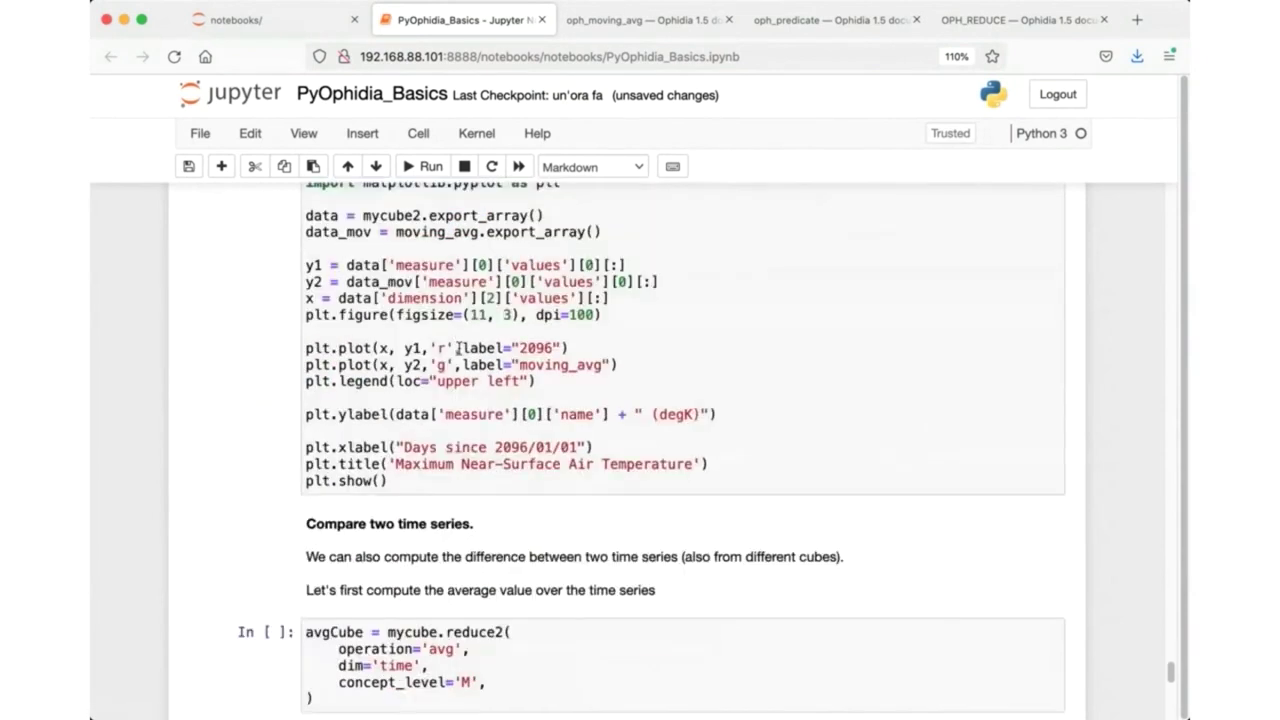
left_click(459, 345)
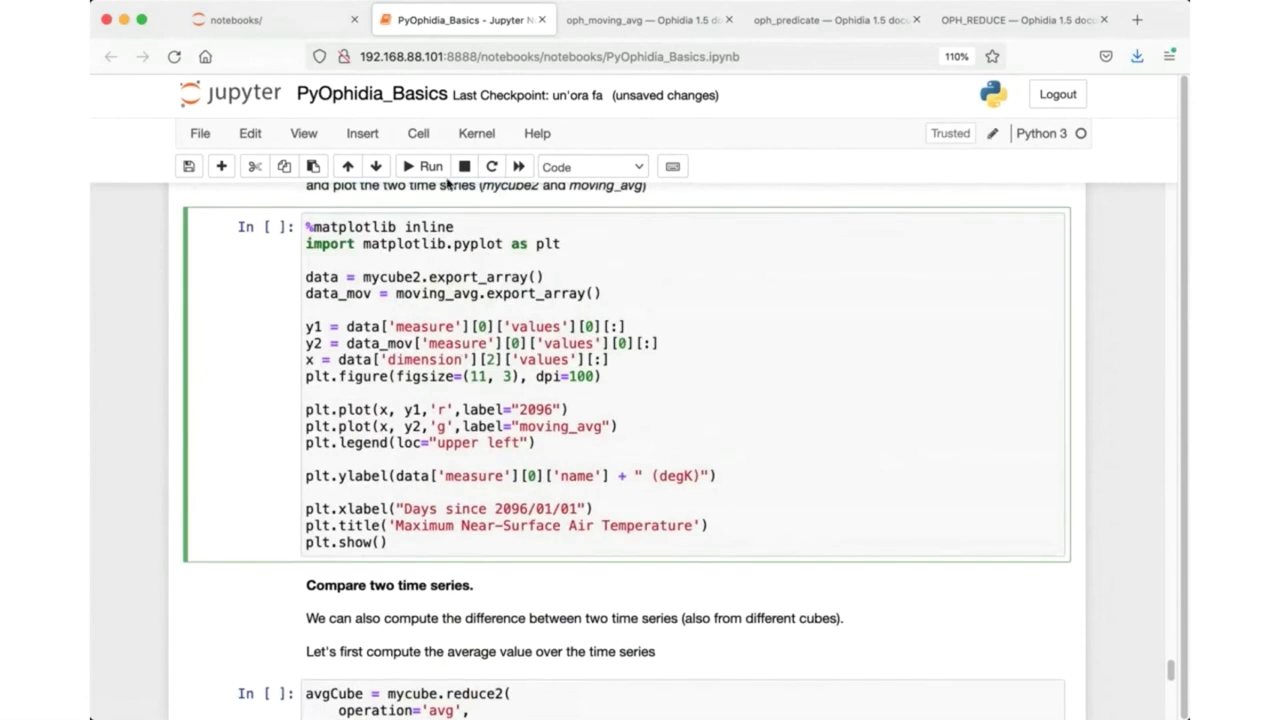
left_click(440, 166)
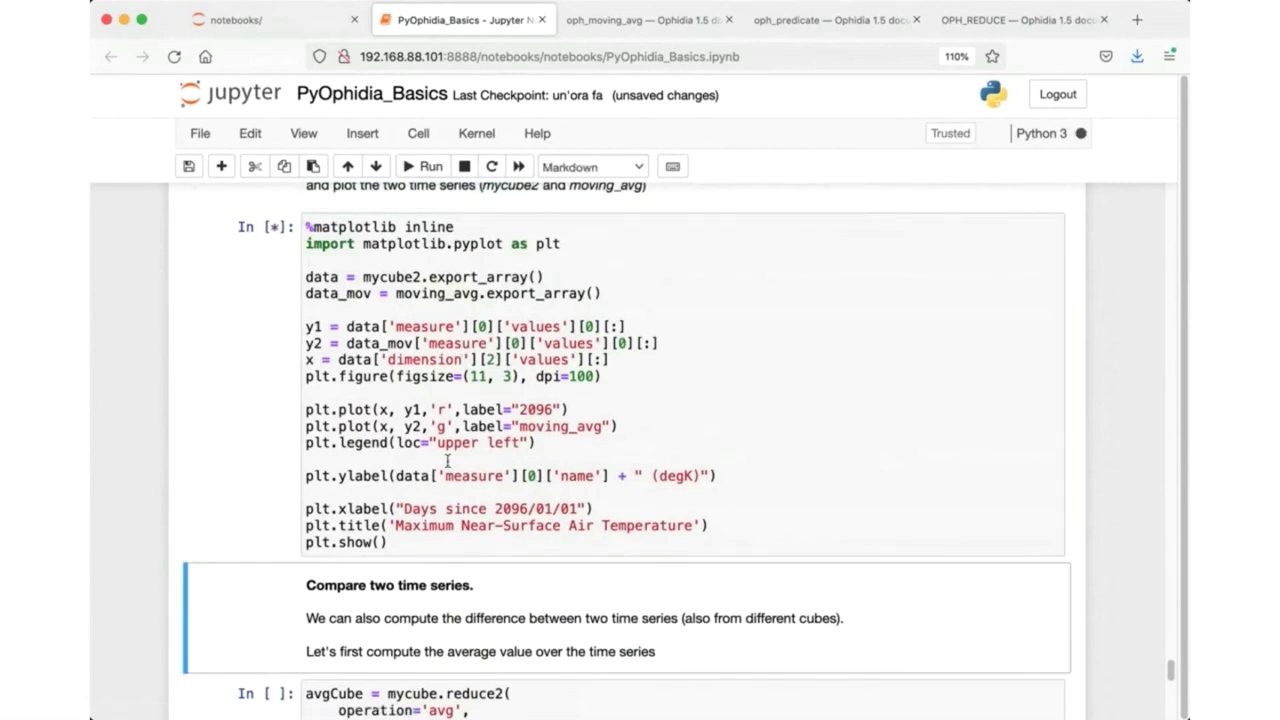
scroll(449, 460, "down", 2)
scroll(449, 460, "down", 2)
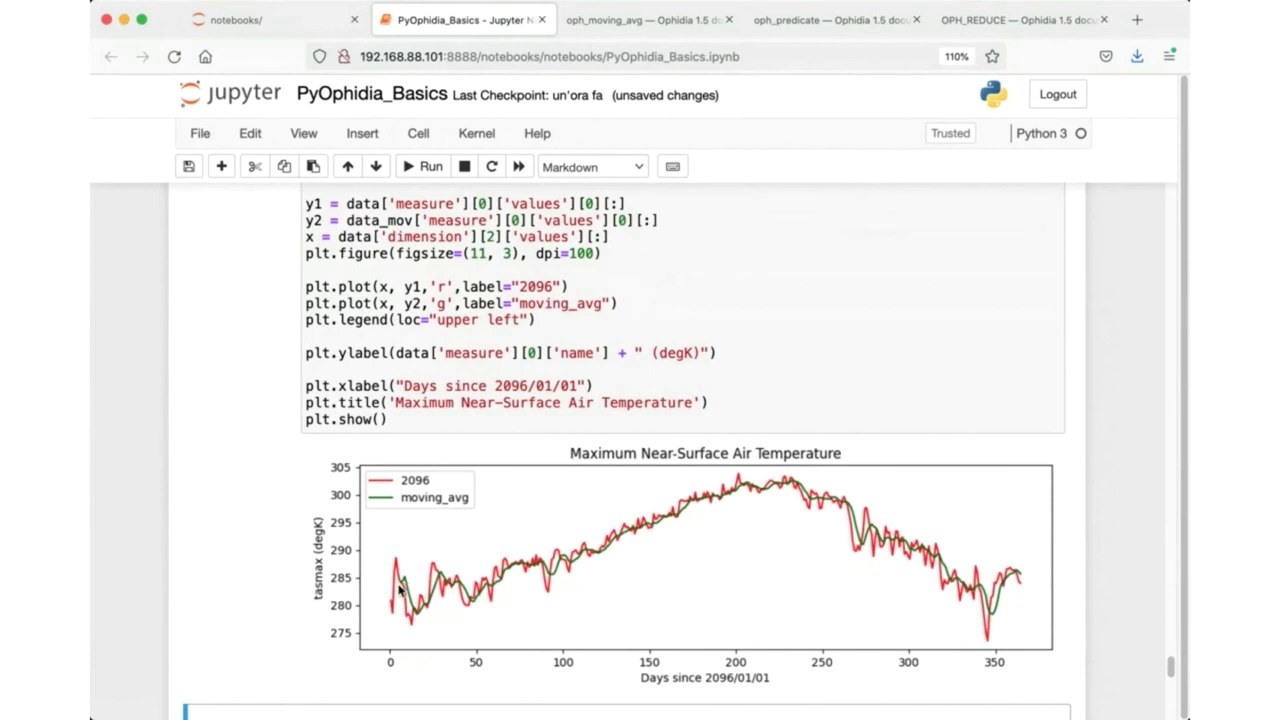
Recheck the simple moving average description in the oph_moving_avg documentation and return to the notebook's time series plot.
left_click(599, 28)
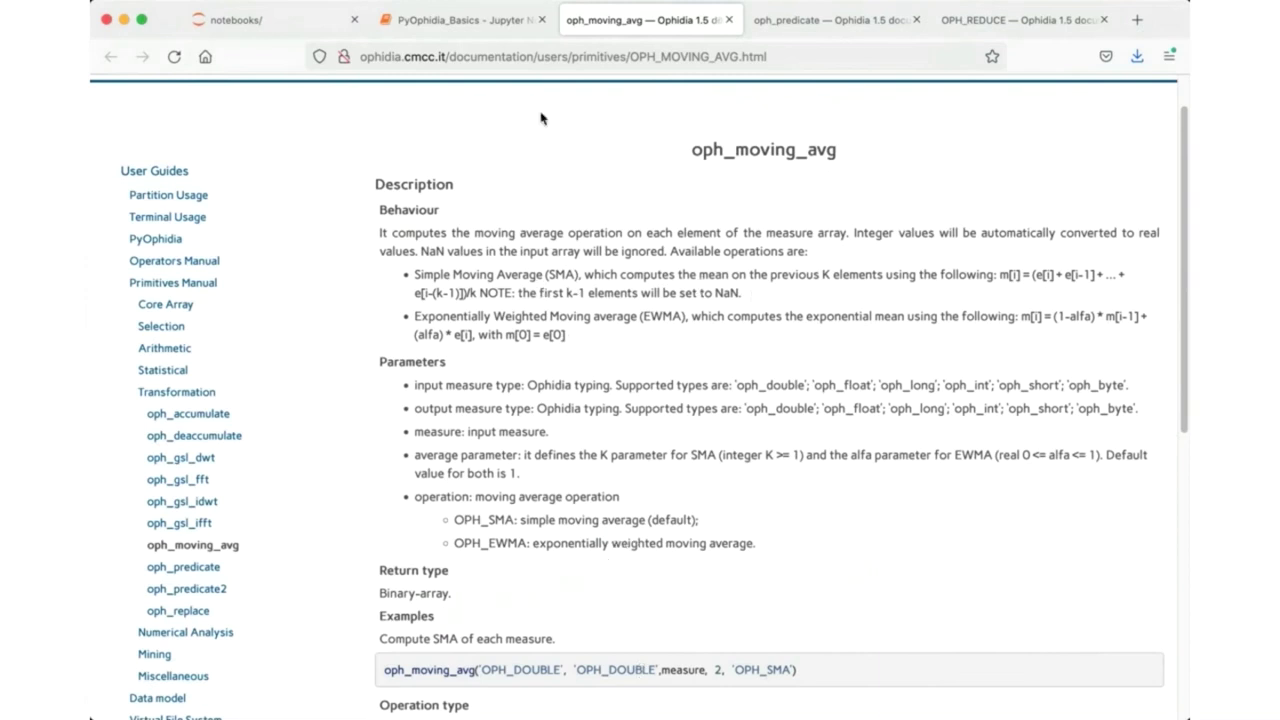
left_click(452, 17)
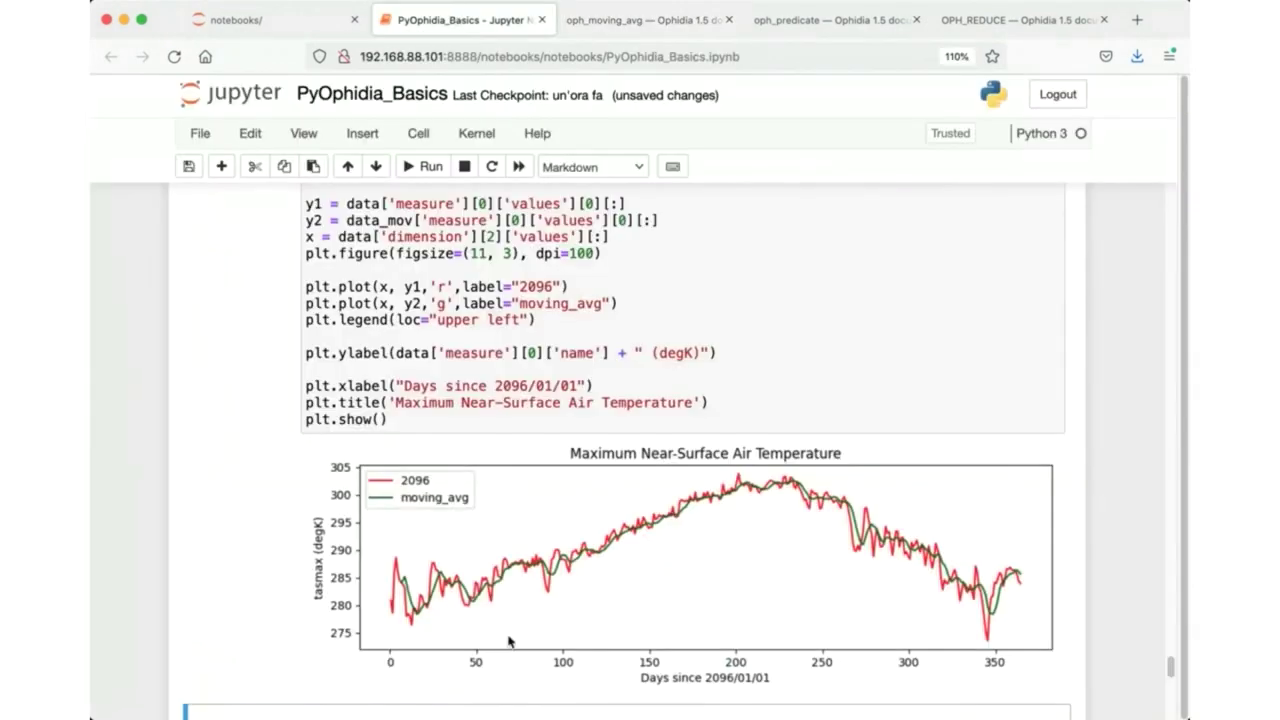
scroll(560, 600, "down", 5)
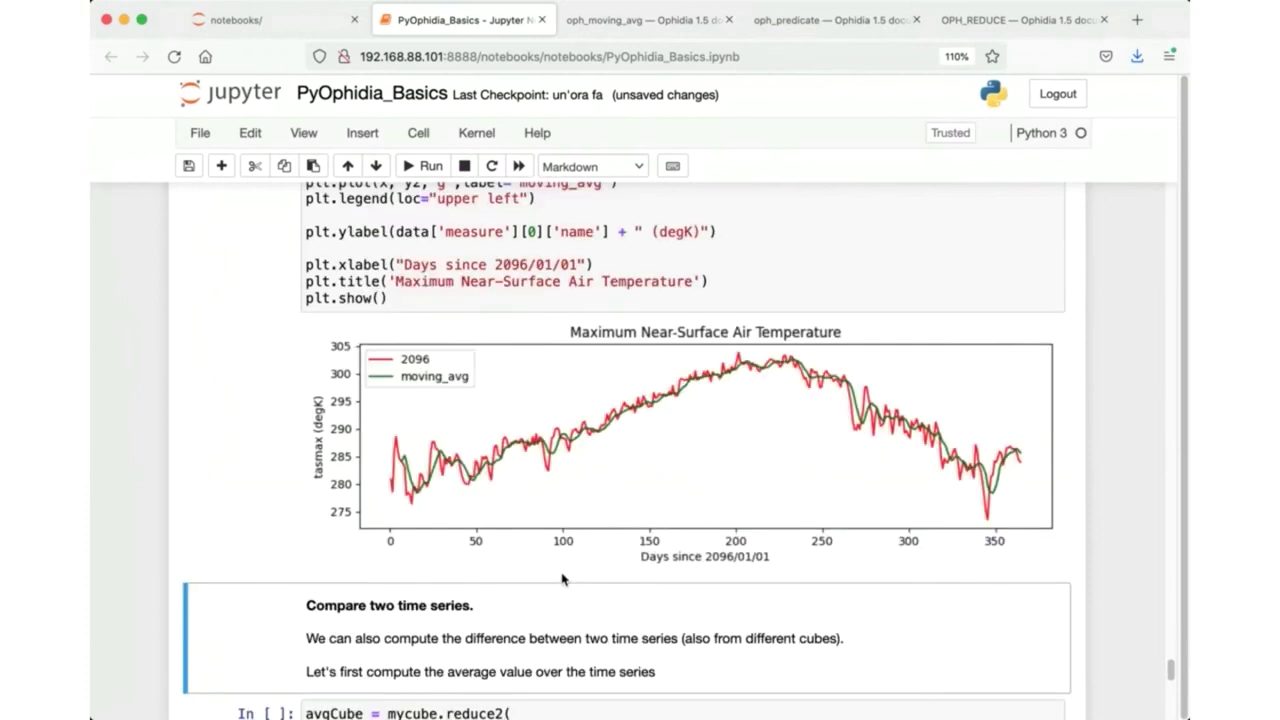
Run the avgCube cell to reduce mycube with operation avg over time at concept level M, and highlight the M value.
scroll(563, 565, "down", 4)
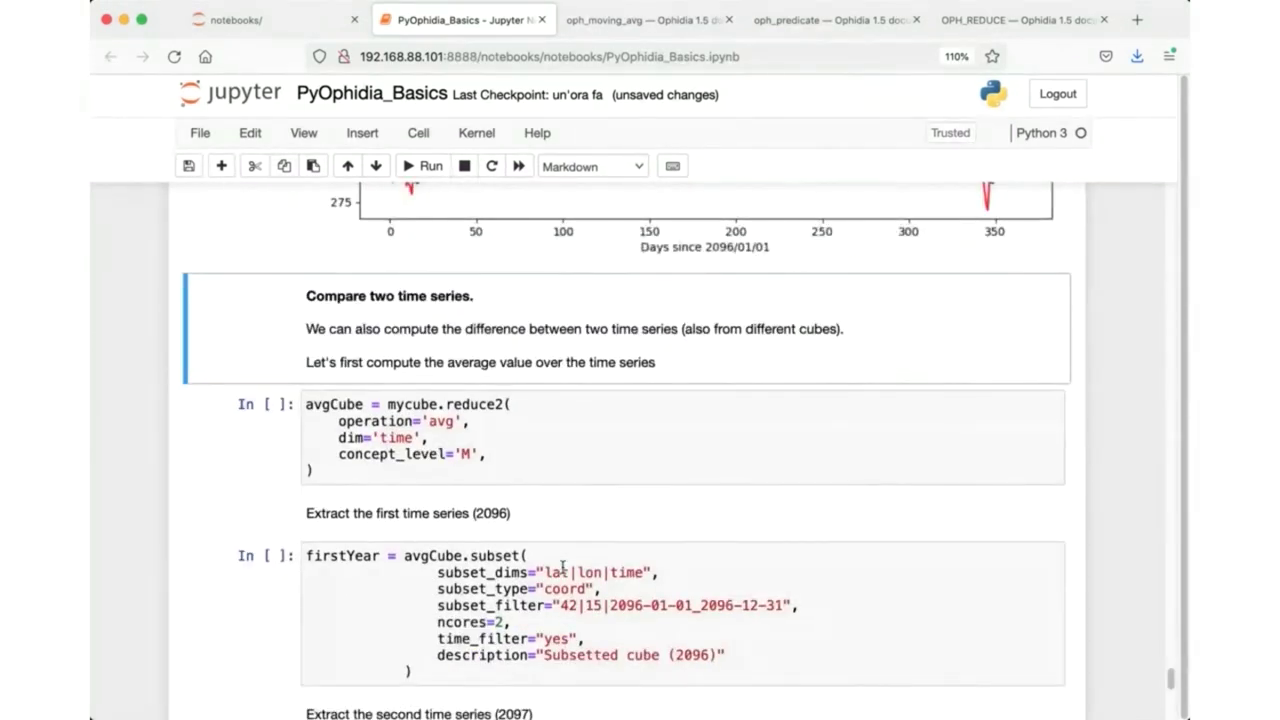
scroll(562, 567, "down", 1)
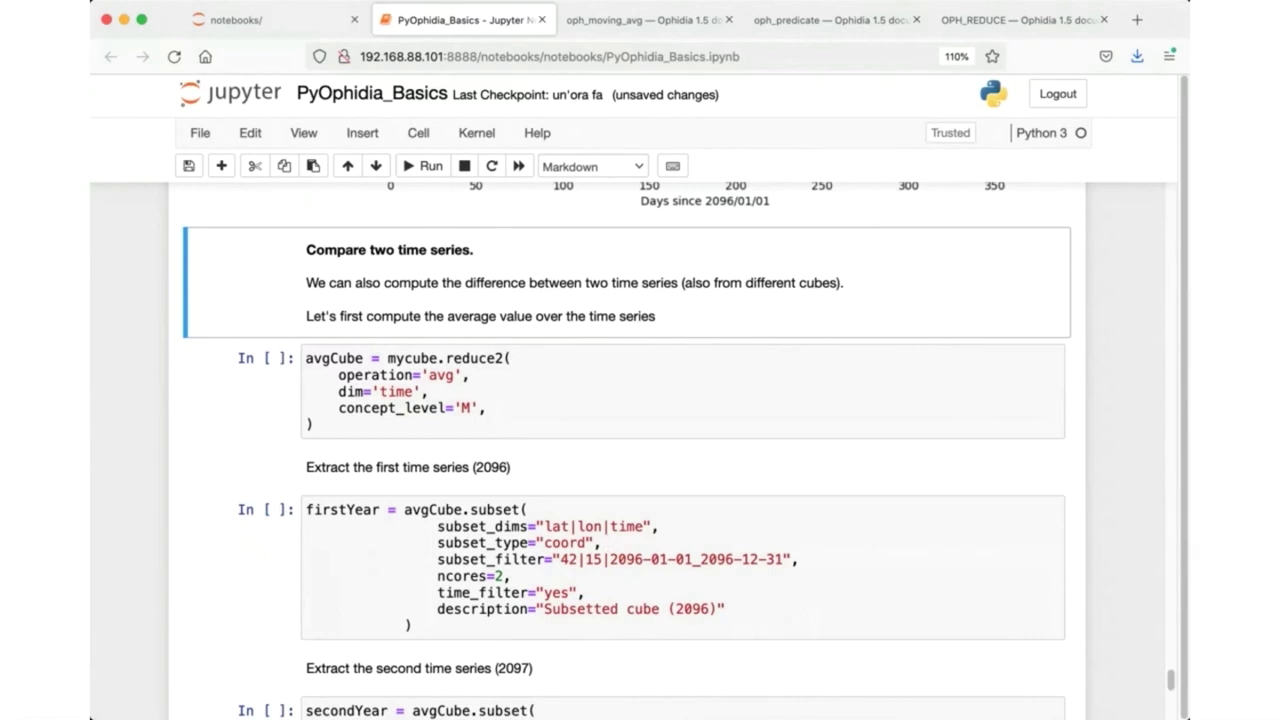
left_click(411, 378)
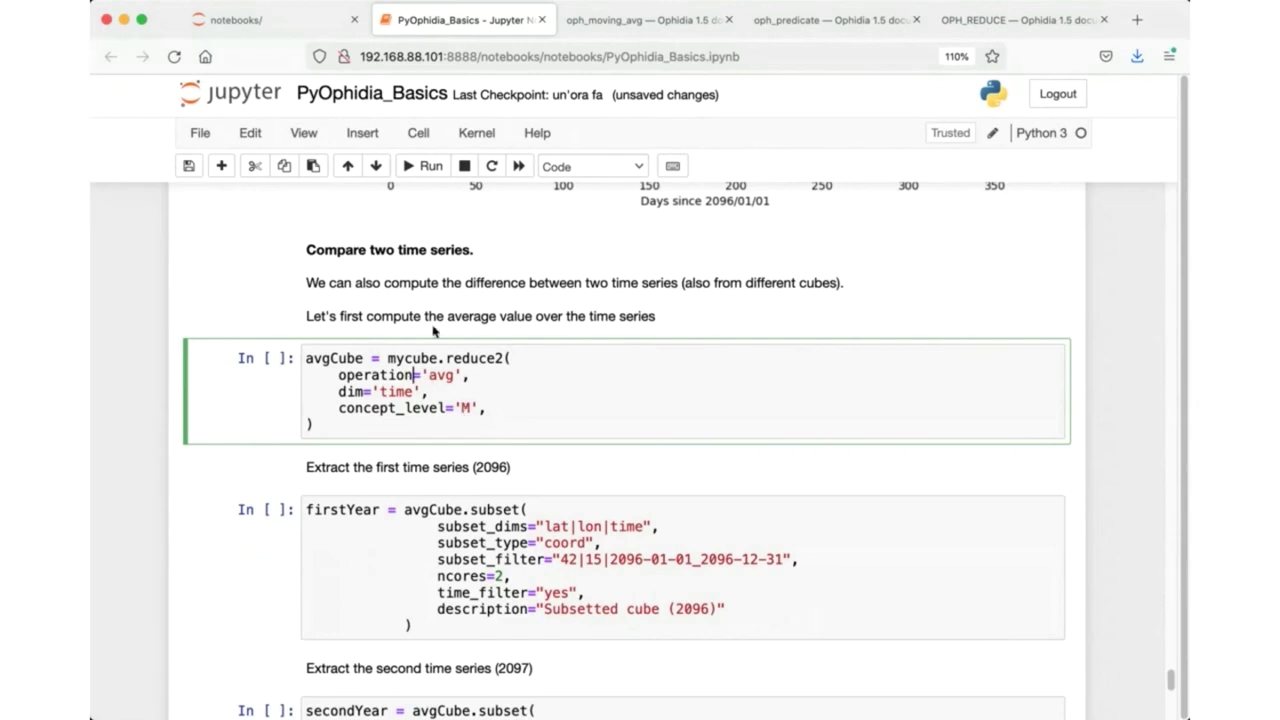
left_click(421, 167)
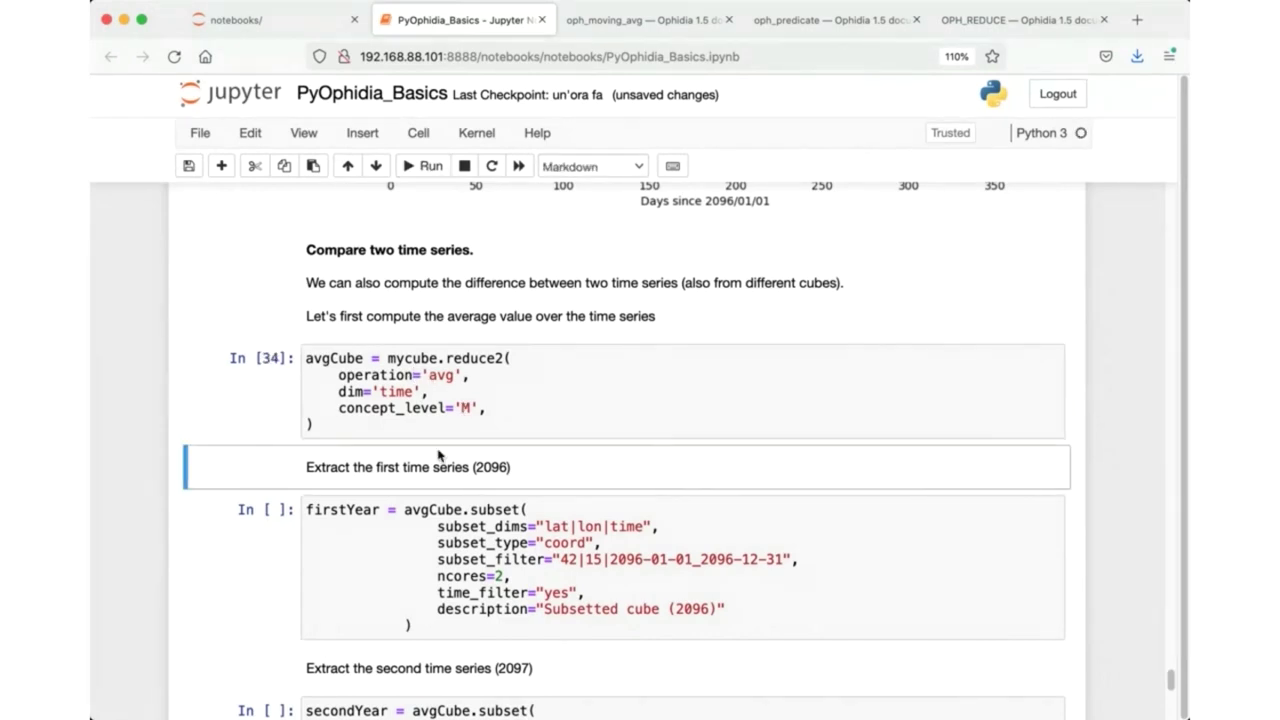
left_click(467, 409)
double_click(466, 409)
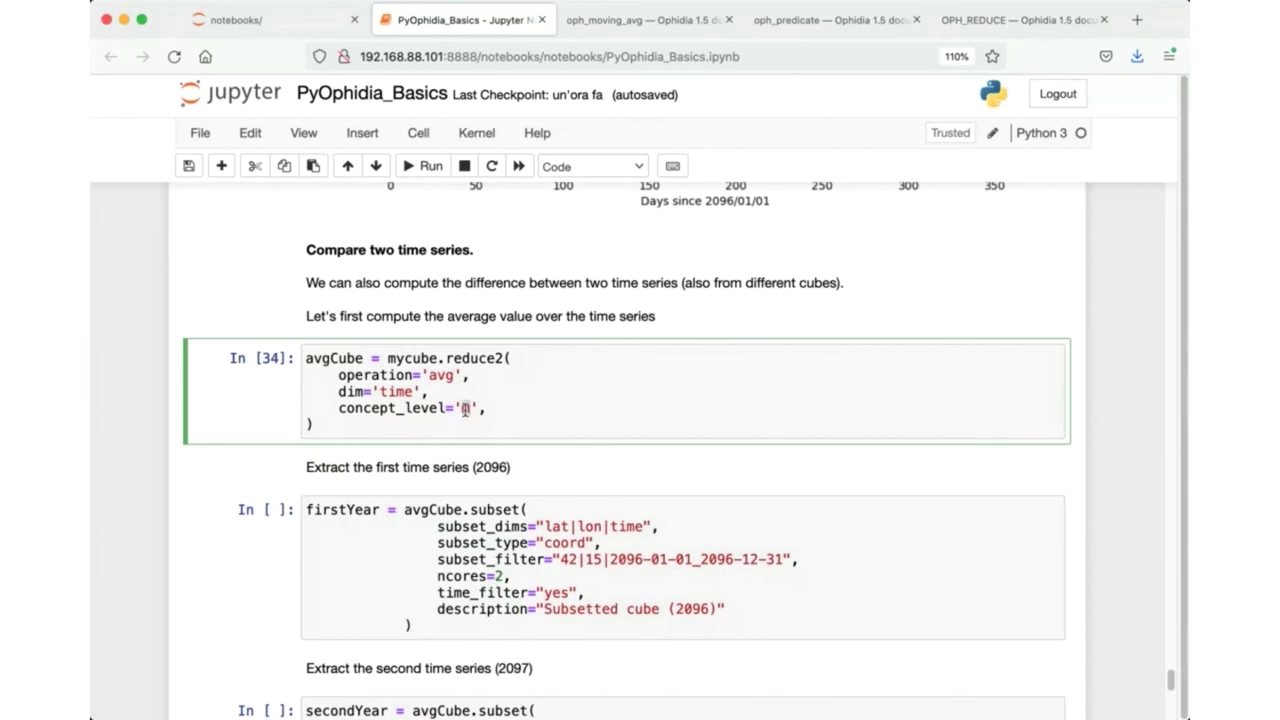
Highlight the subset_filter date ranges for 2096 in the firstYear cell and for 2097 in the secondYear cell.
left_click(447, 548)
scroll(445, 545, "down", 1)
scroll(444, 541, "down", 3)
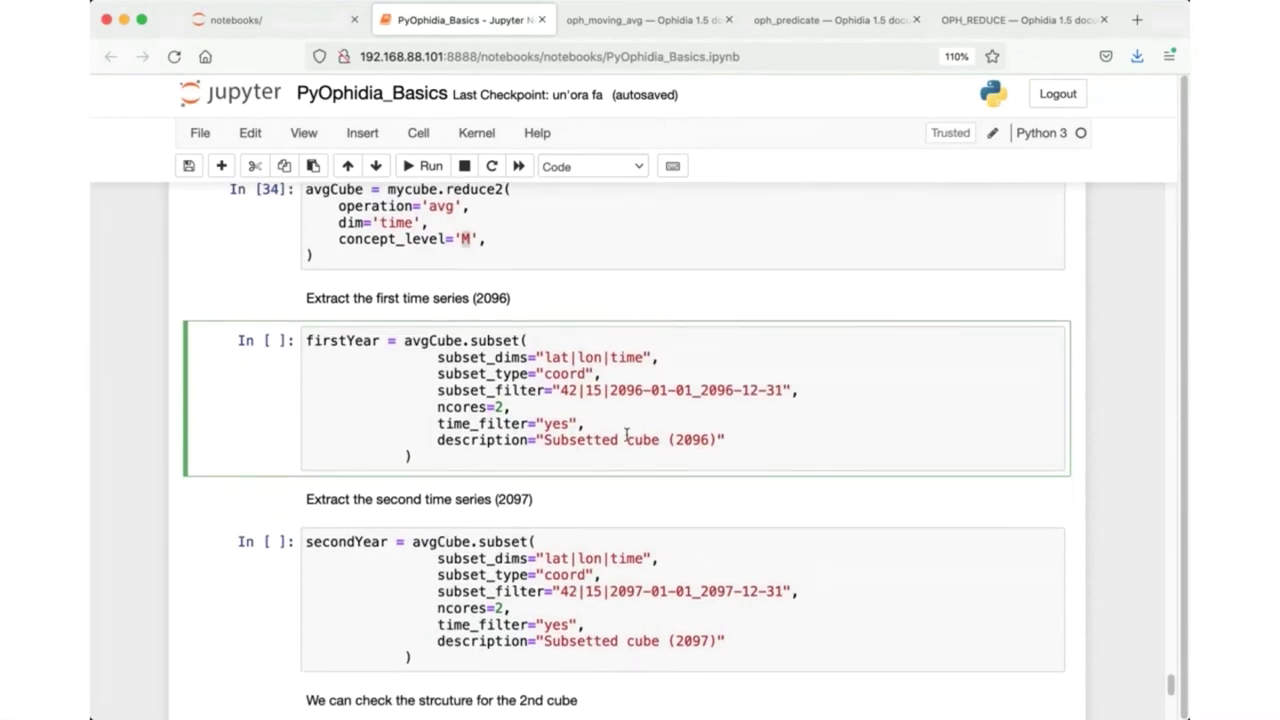
left_click_drag(611, 392, 726, 402)
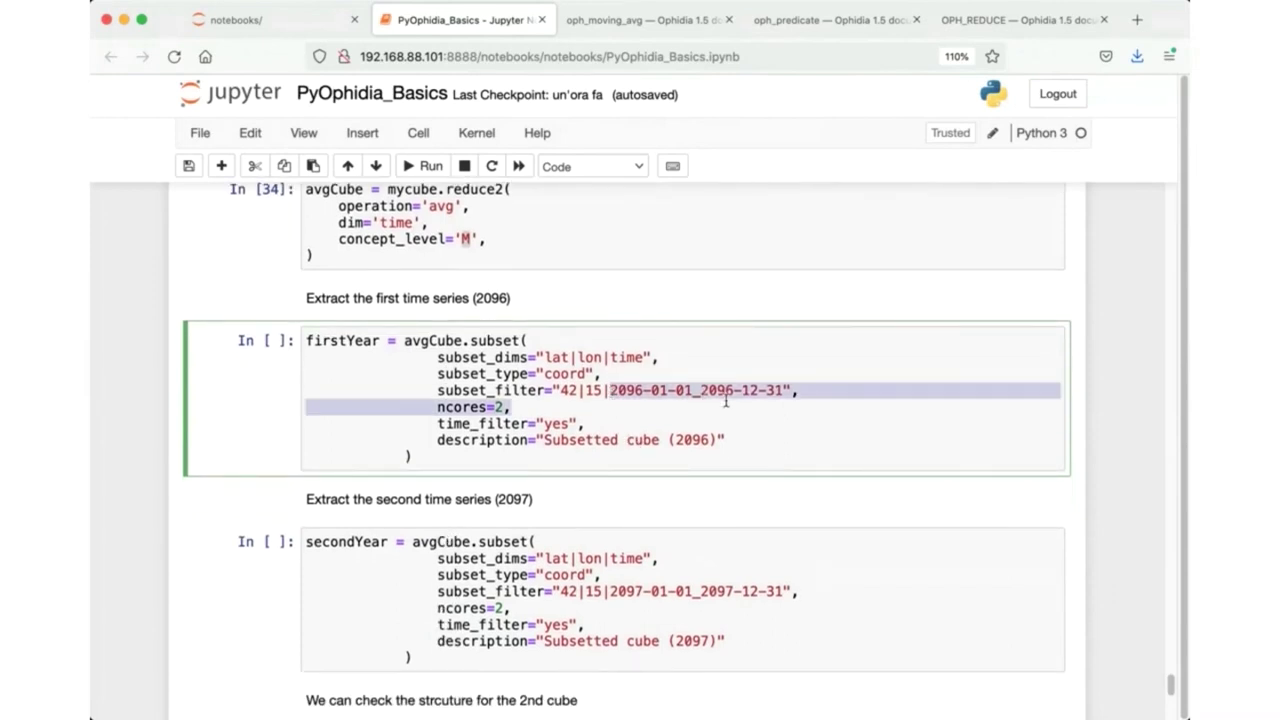
left_click_drag(530, 595, 644, 603)
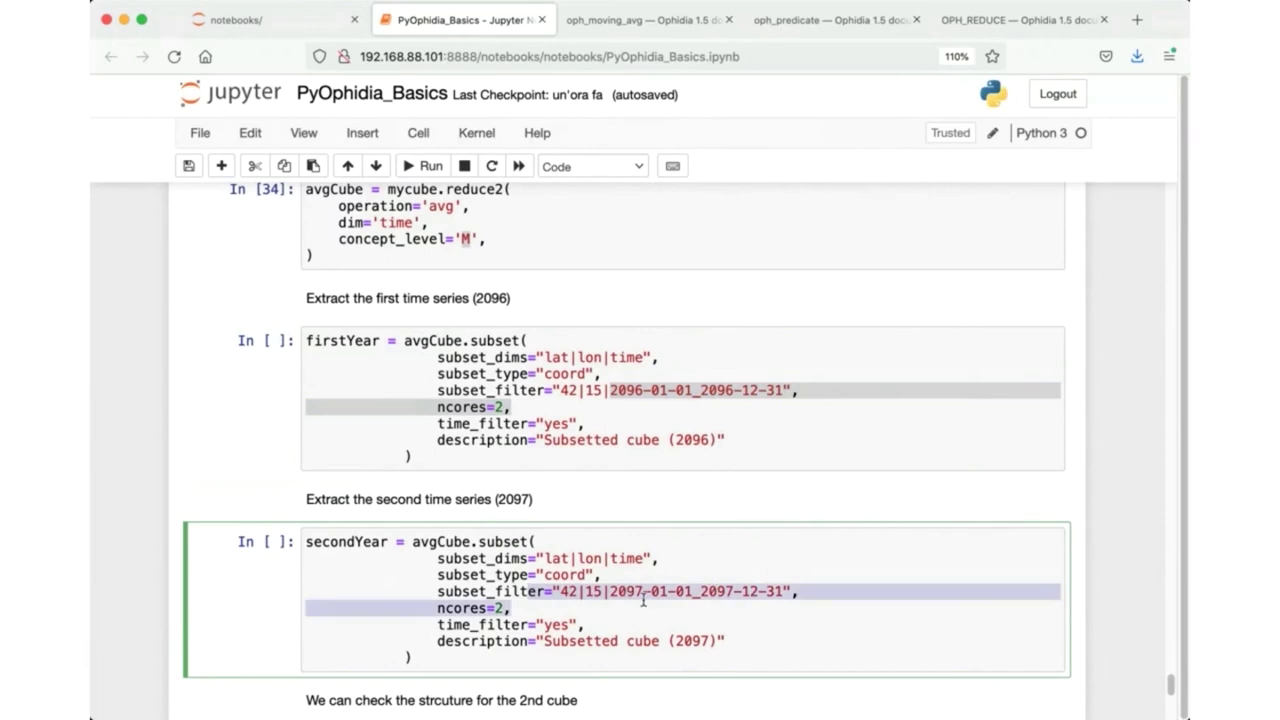
Run the firstYear and secondYear cells to extract the 2096 and 2097 series at point 42|15 from avgCube.
left_click(403, 352)
left_click(420, 167)
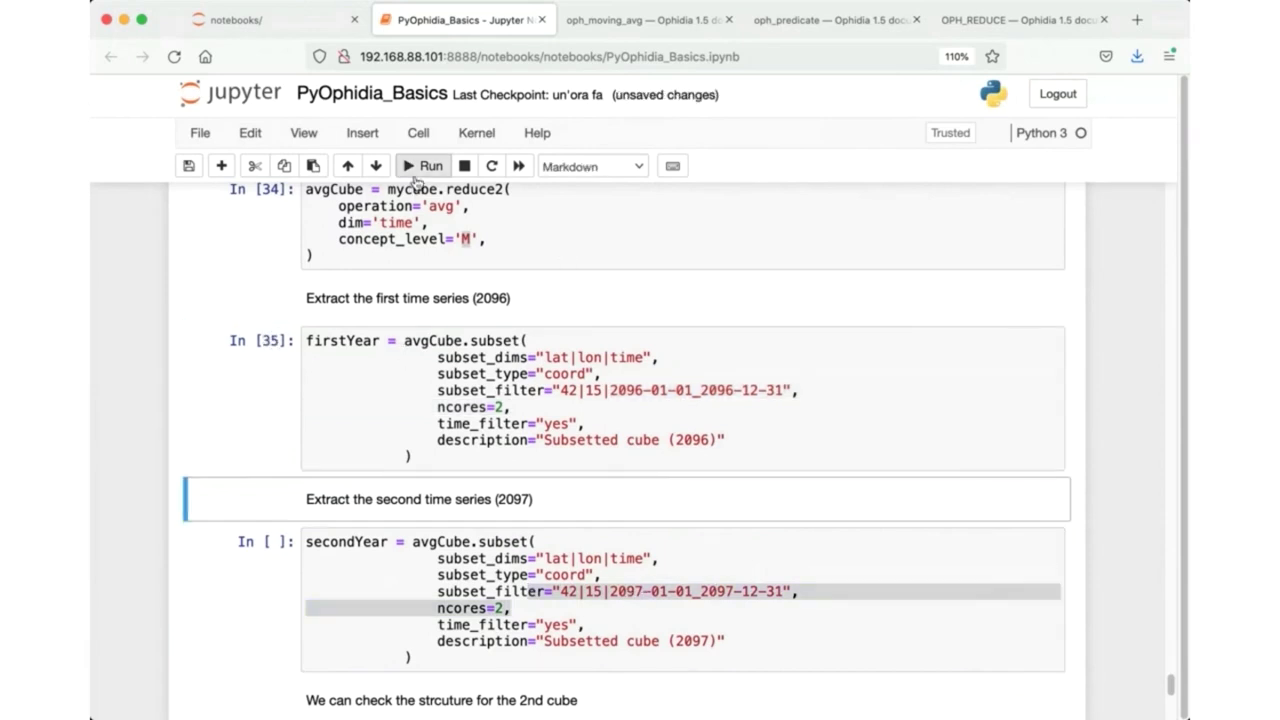
left_click(420, 167)
left_click(420, 167)
scroll(363, 431, "down", 3)
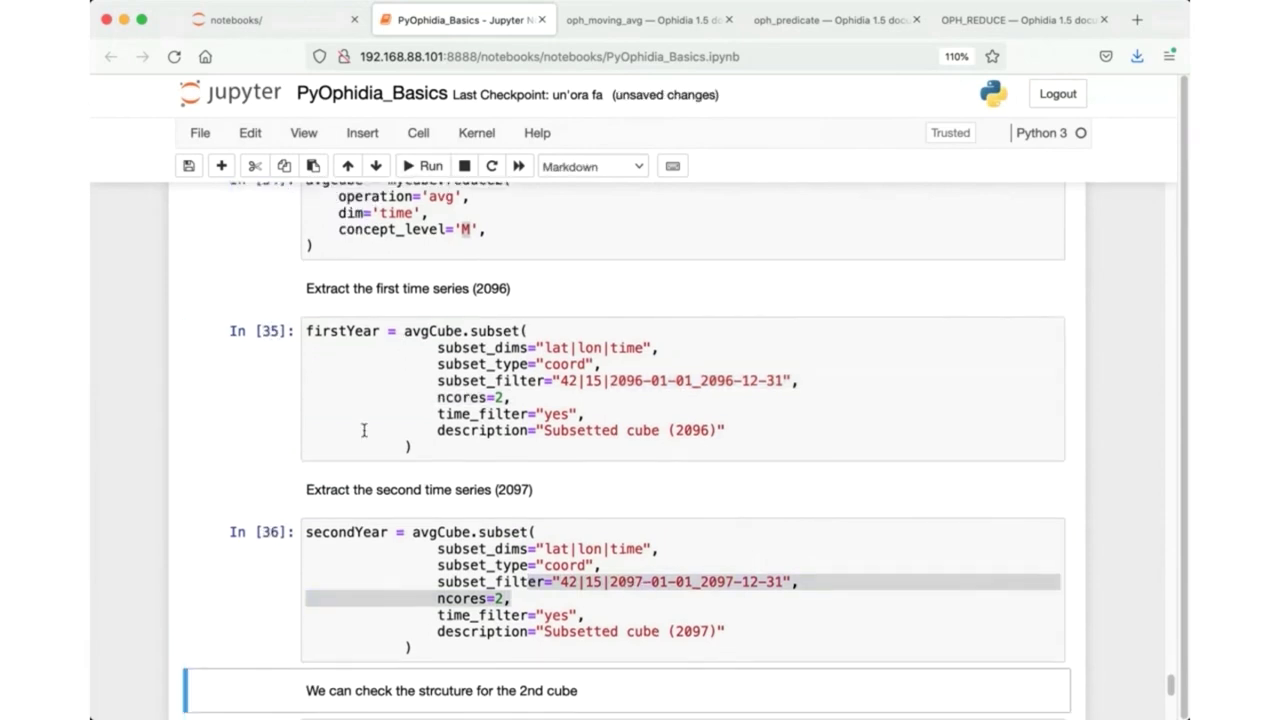
Run secondYear.info() and highlight the lat, lon and time sizes in the Dimension Information table.
scroll(363, 431, "down", 1)
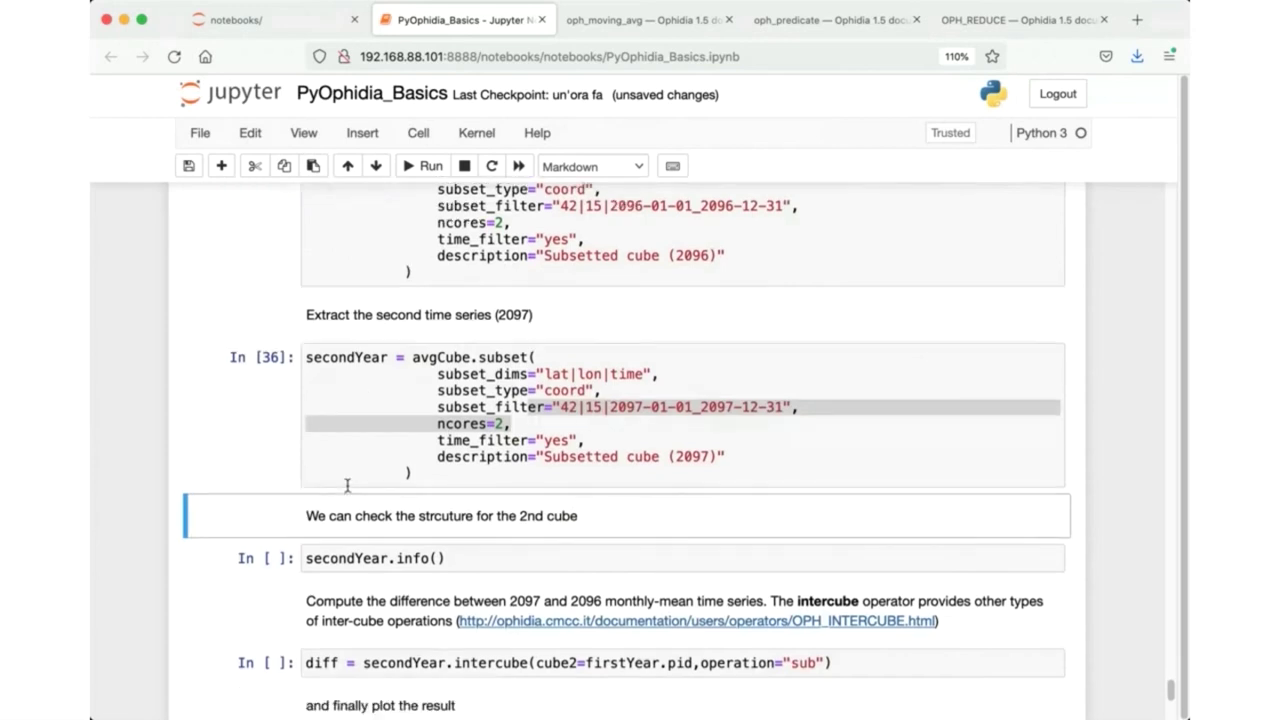
left_click(337, 558)
left_click(420, 167)
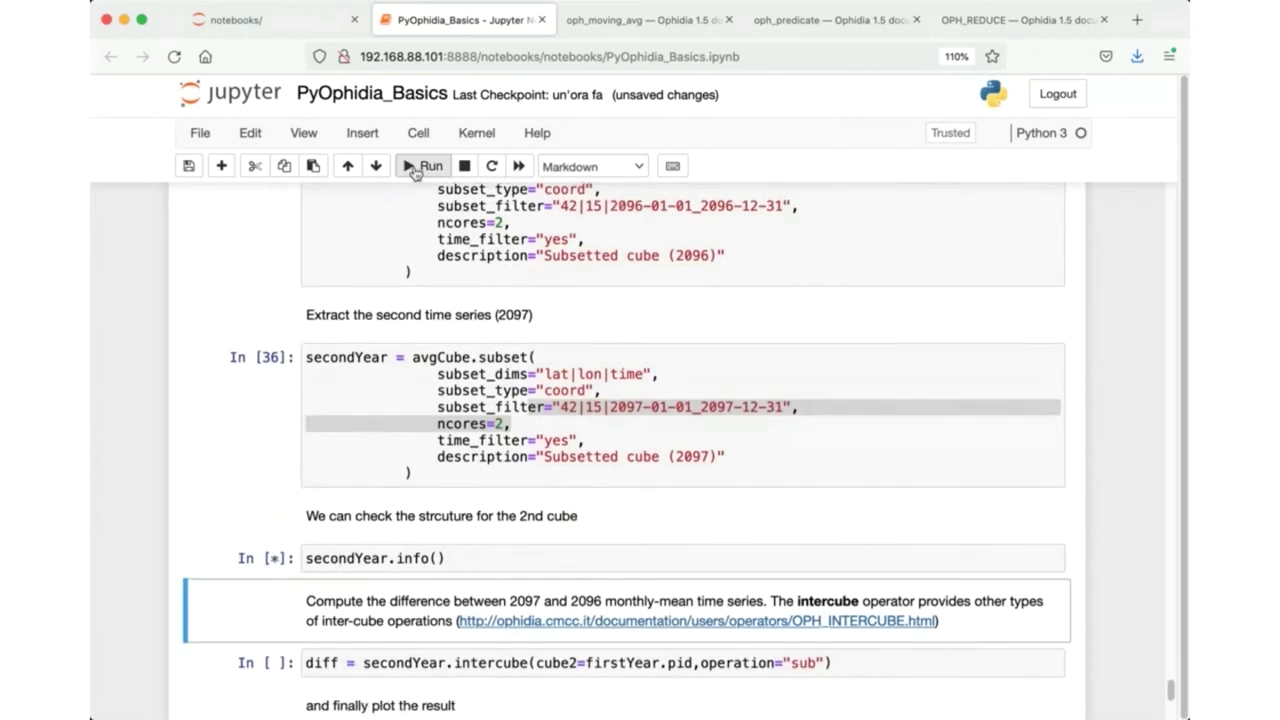
scroll(462, 477, "down", 1)
scroll(462, 477, "down", 10)
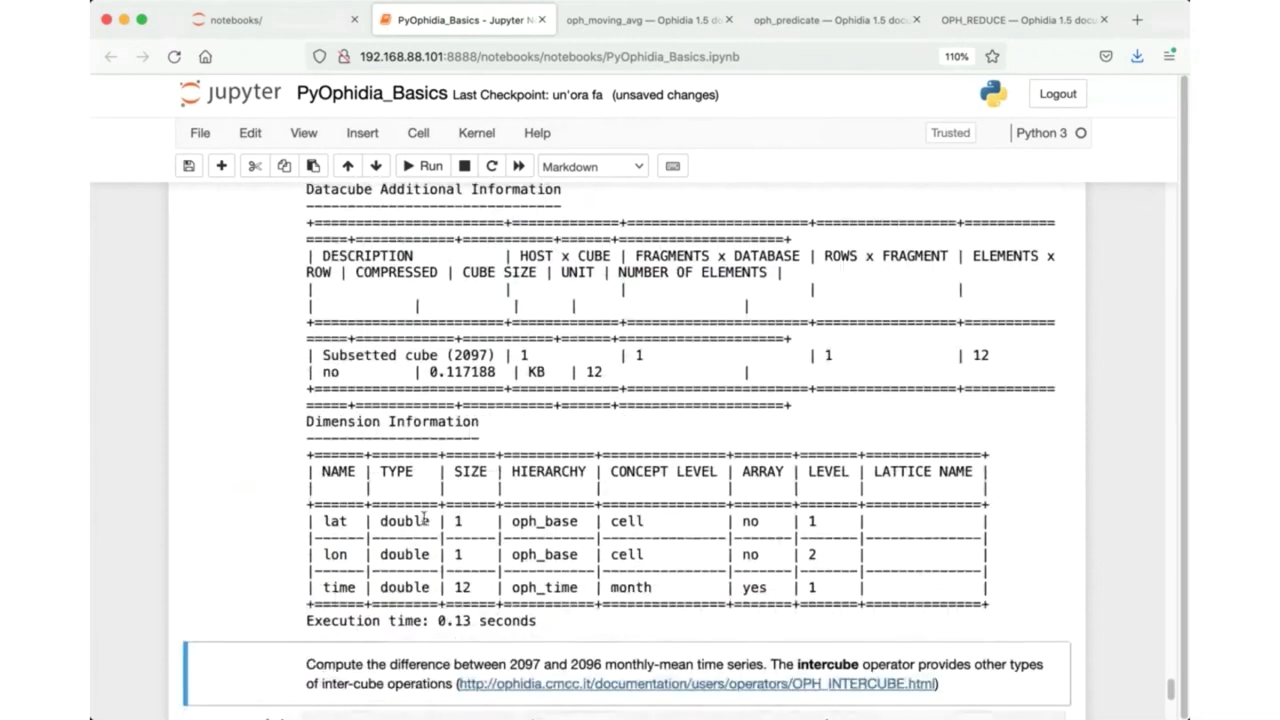
left_click_drag(424, 517, 487, 556)
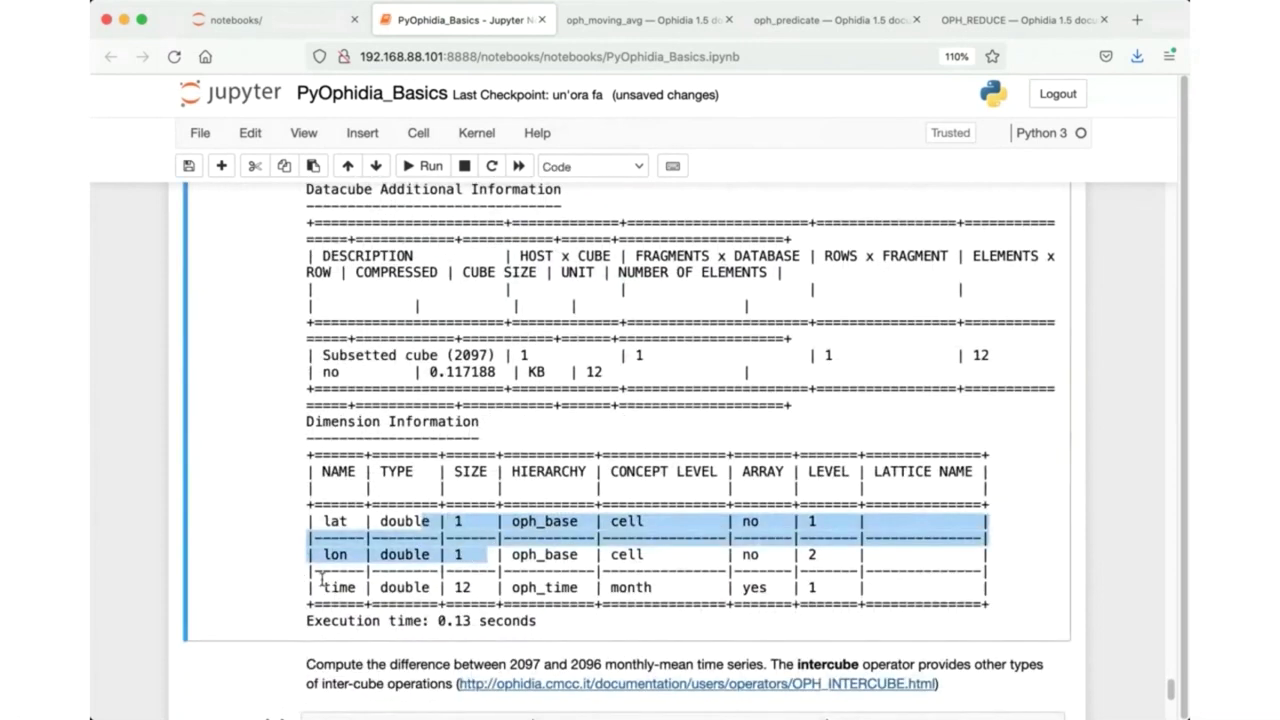
left_click_drag(322, 582, 488, 586)
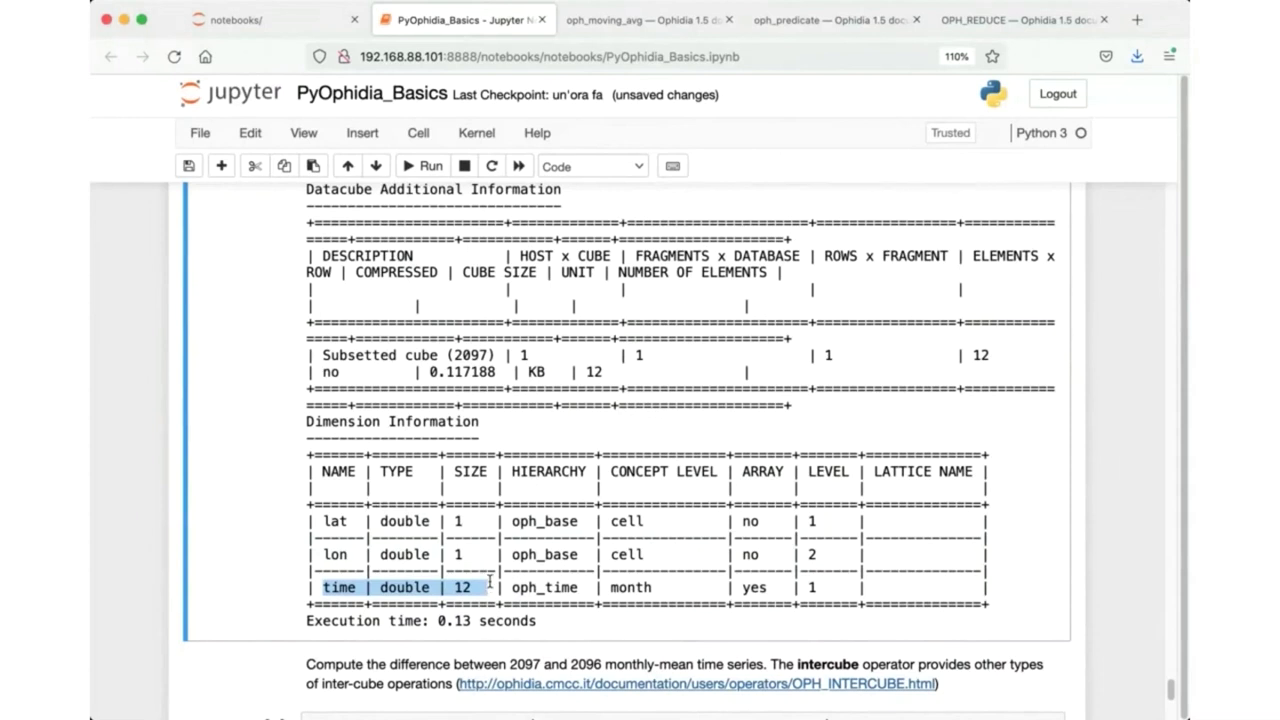
scroll(490, 583, "down", 2)
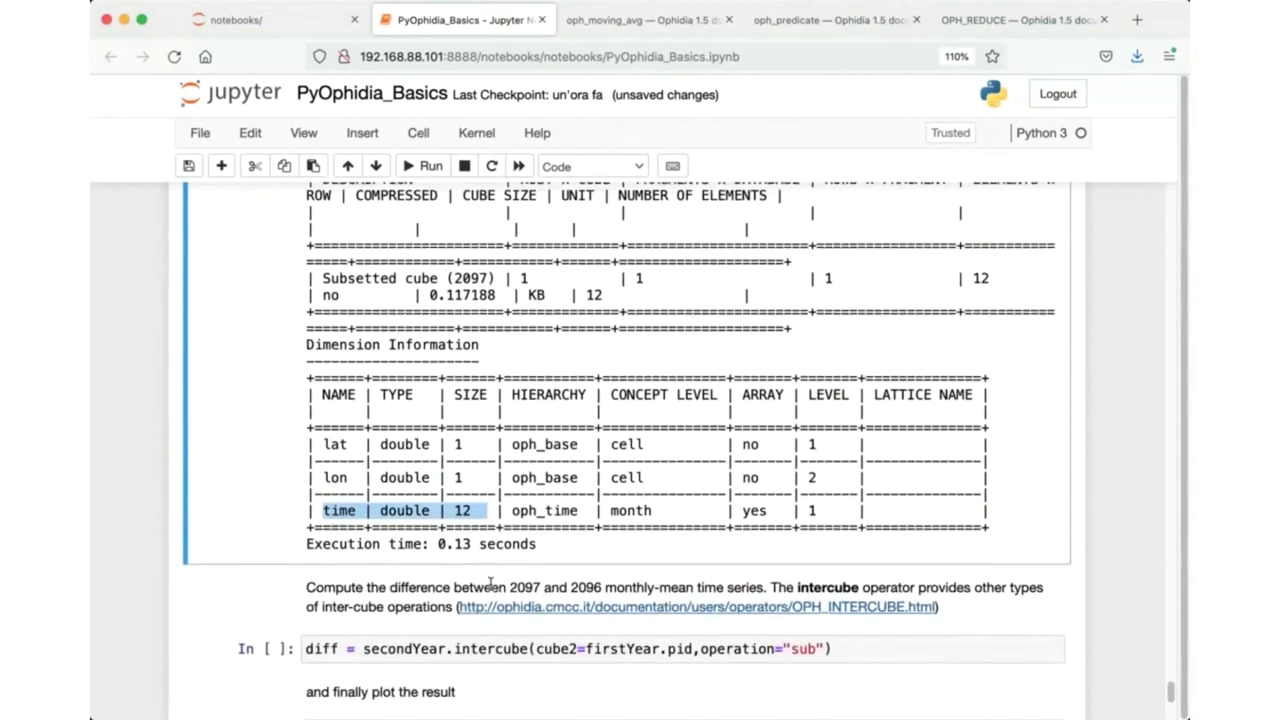
Highlight the intercube operation and its two input cubes, and run the diff cell to subtract firstYear from secondYear.
scroll(490, 583, "down", 1)
left_click(458, 598)
scroll(458, 600, "down", 2)
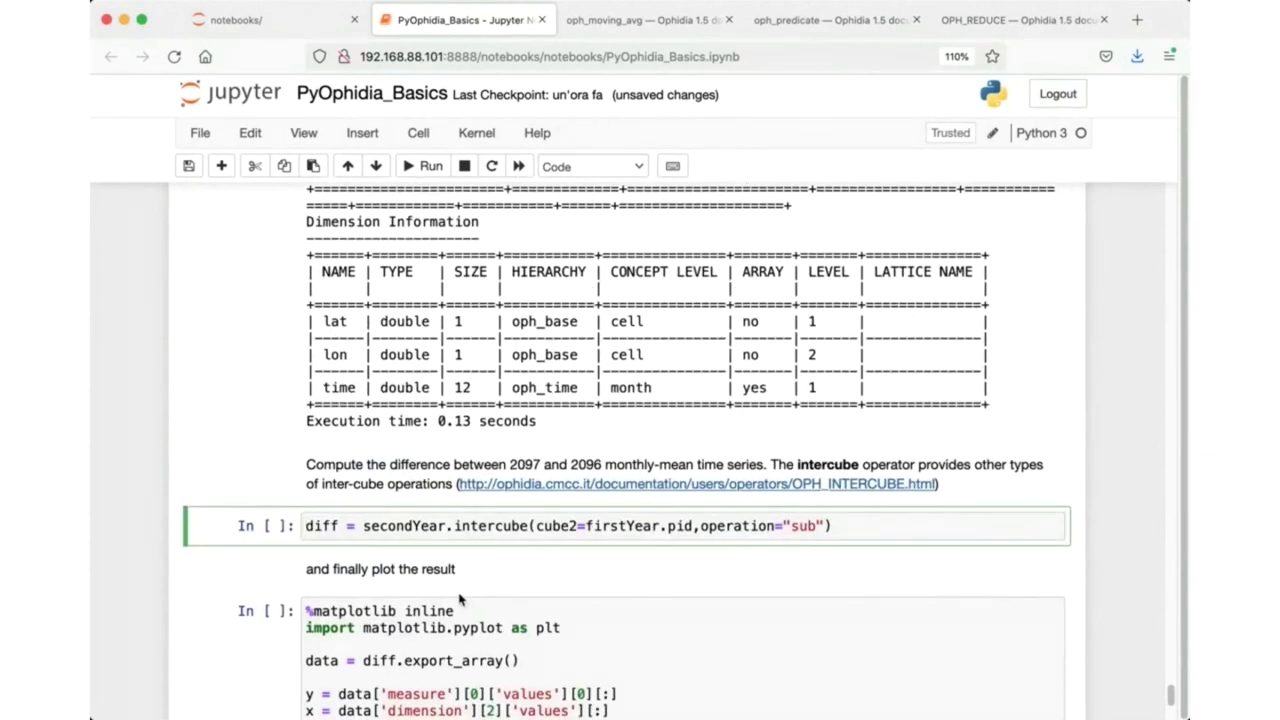
scroll(460, 598, "down", 2)
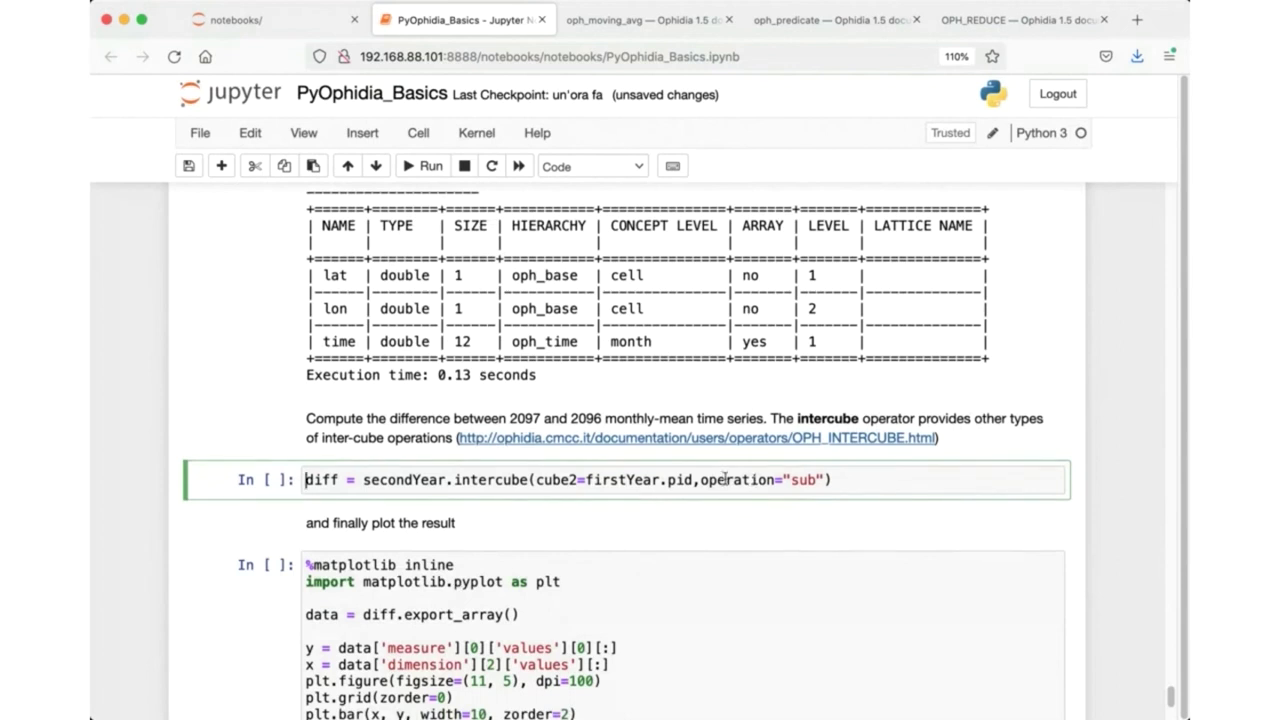
left_click_drag(703, 480, 833, 480)
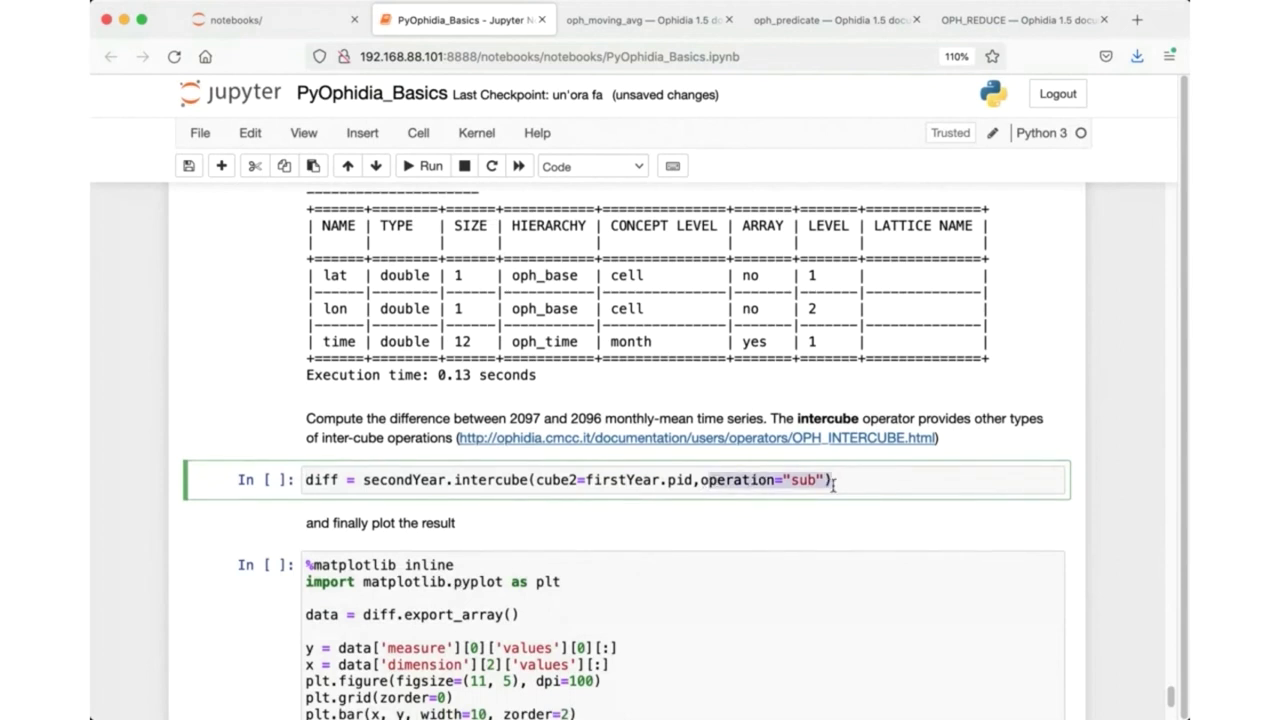
double_click(432, 481)
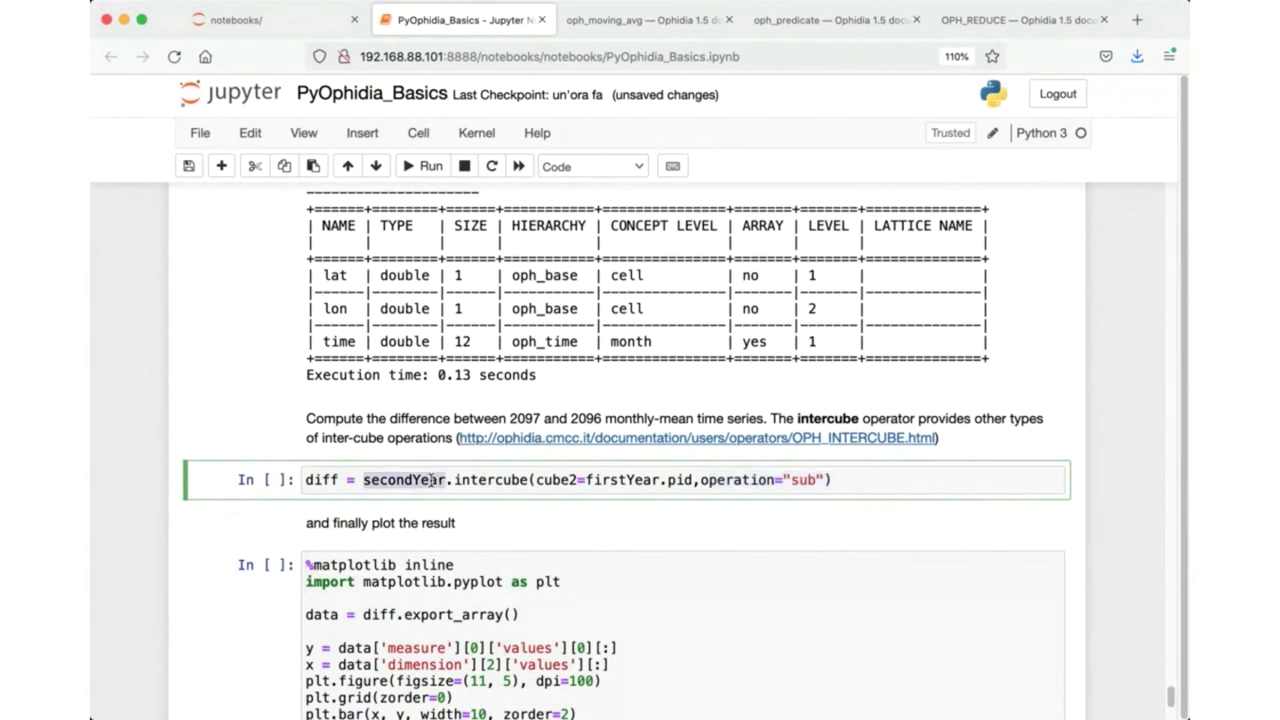
left_click_drag(587, 481, 654, 479)
left_click(443, 183)
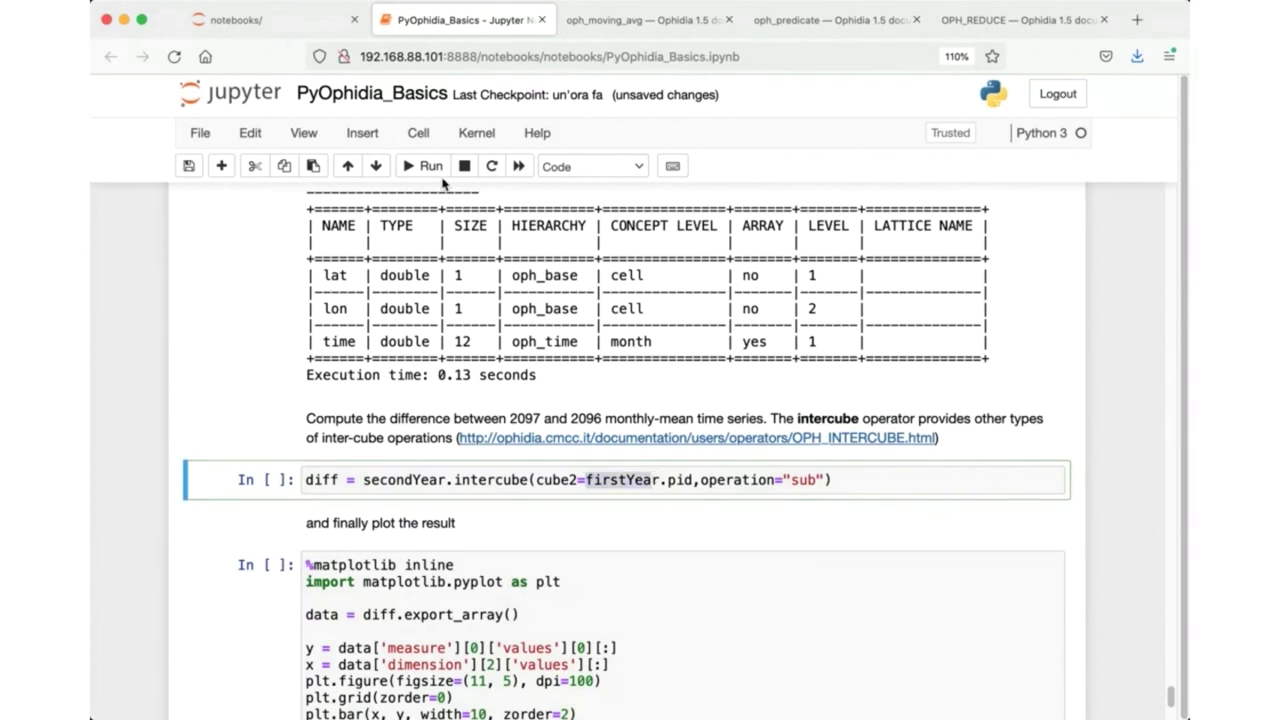
left_click(428, 166)
Highlight export_array in the final plotting cell and run the cell to draw the monthly 2097-2096 temperature difference as a bar chart.
scroll(327, 345, "down", 3)
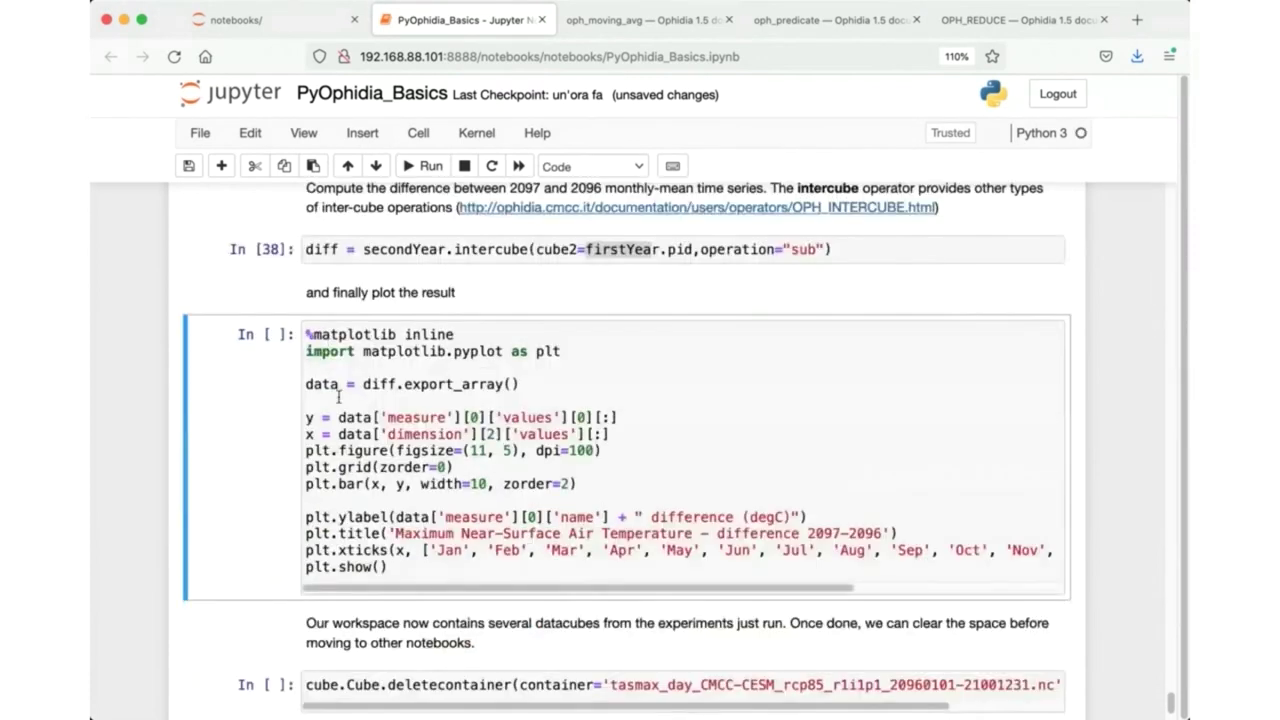
left_click_drag(404, 384, 450, 384)
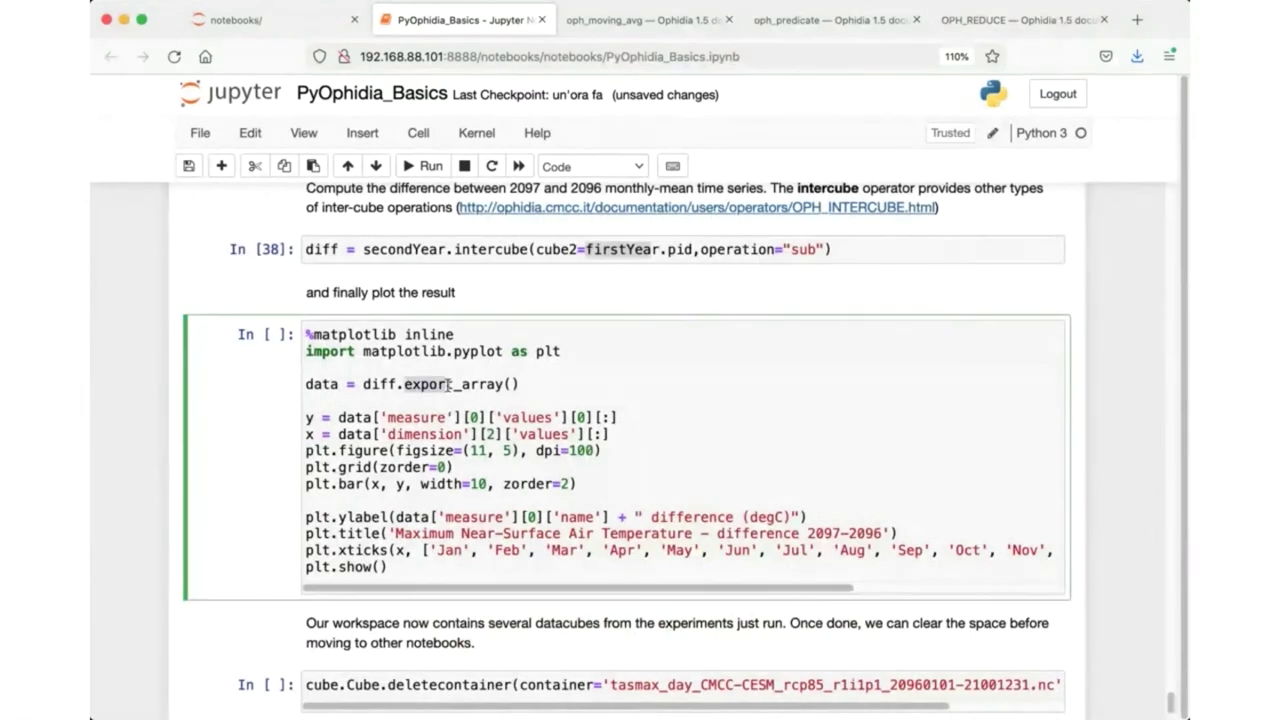
double_click(450, 384)
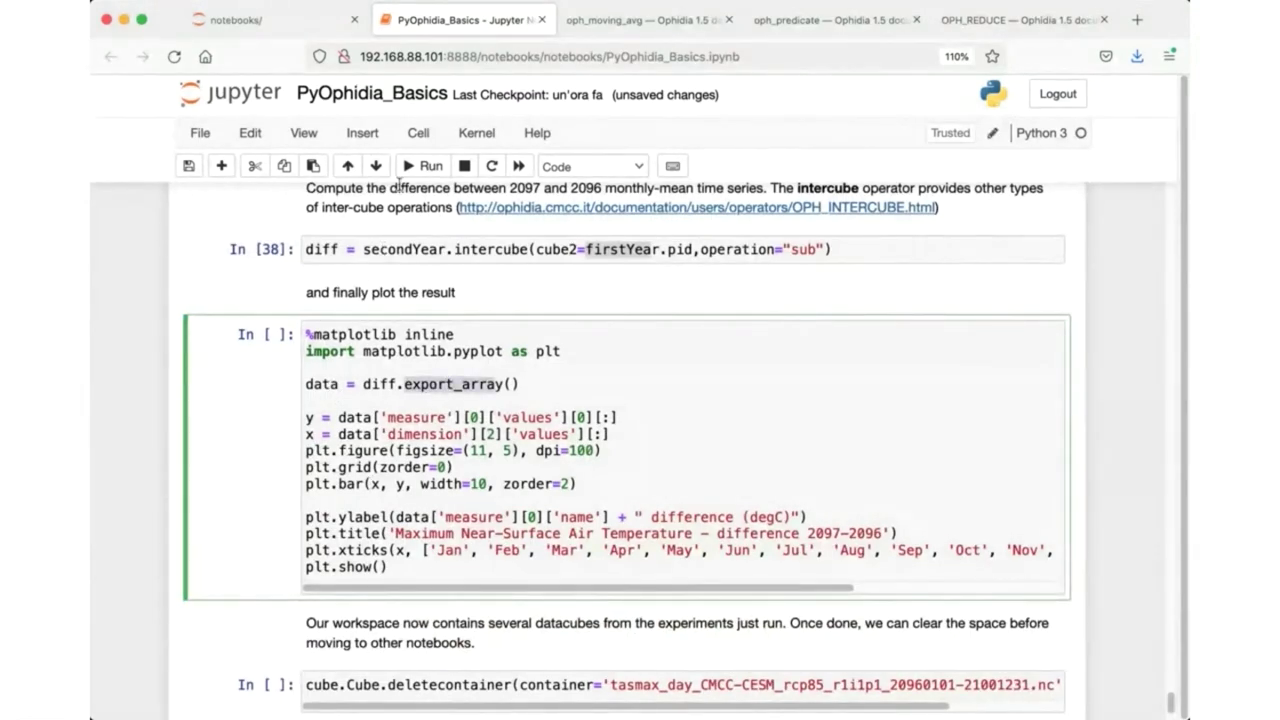
left_click(408, 166)
scroll(447, 487, "down", 2)
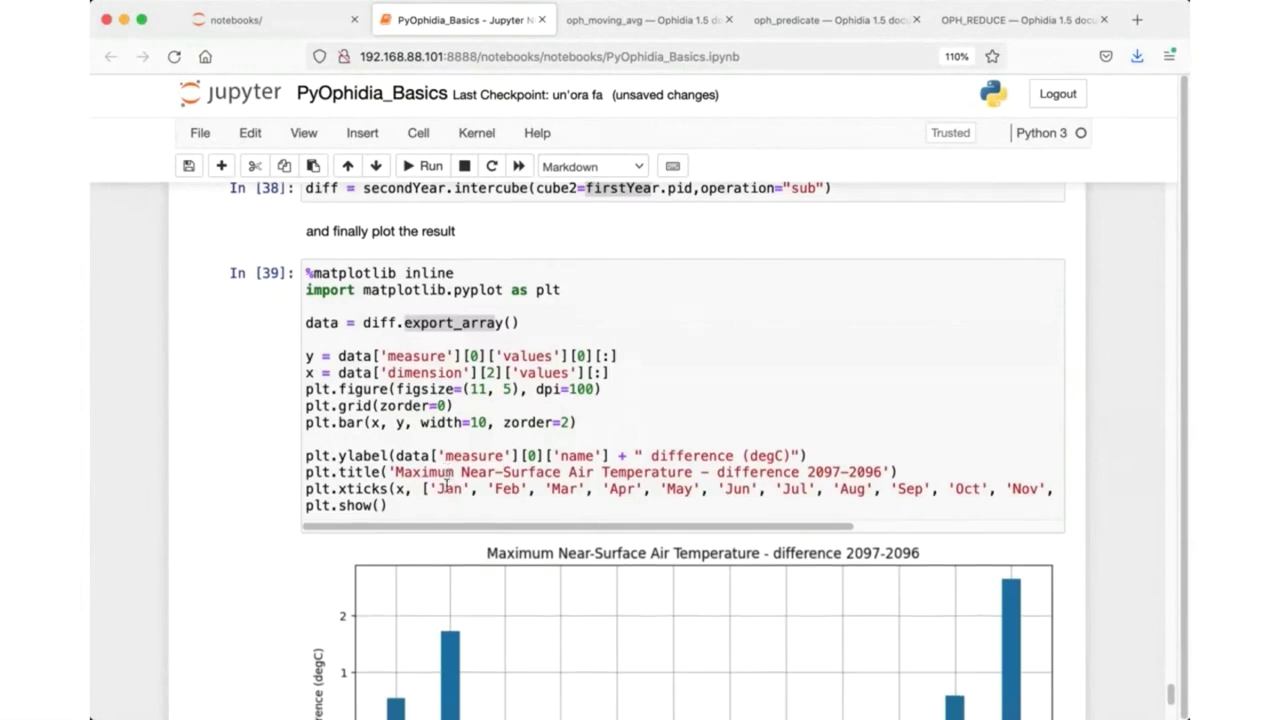
scroll(447, 487, "down", 3)
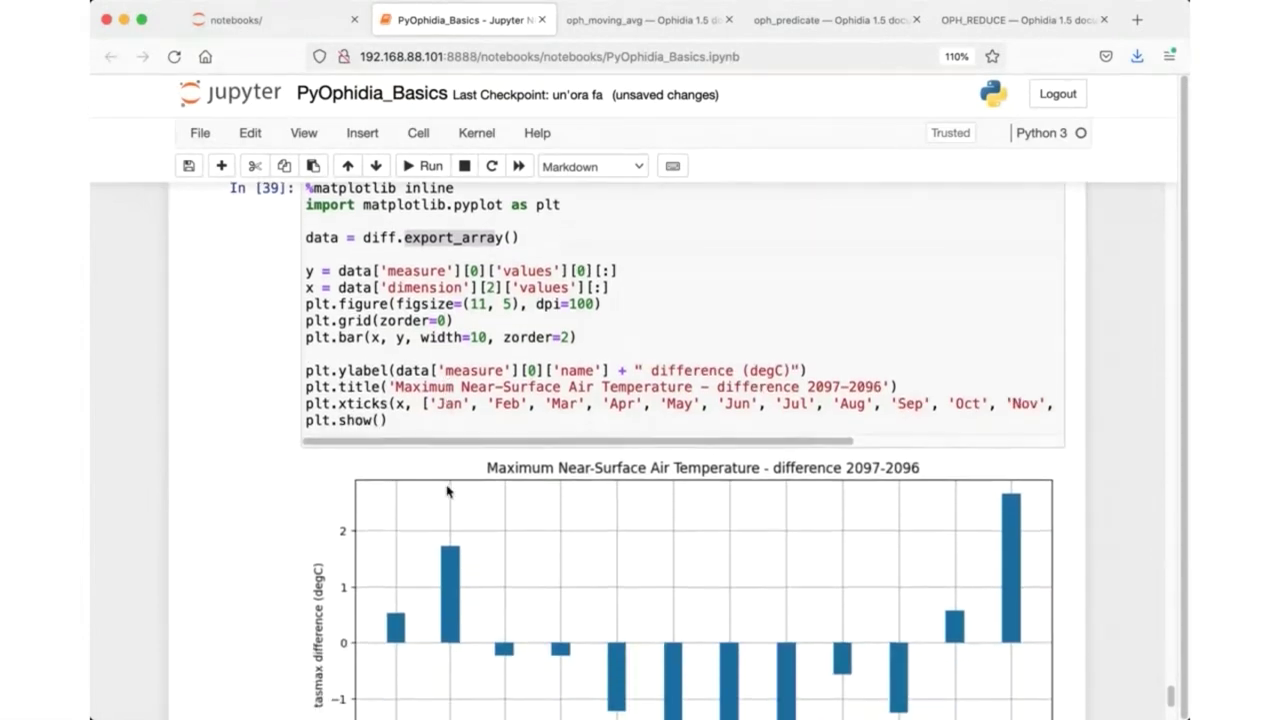
scroll(447, 490, "down", 5)
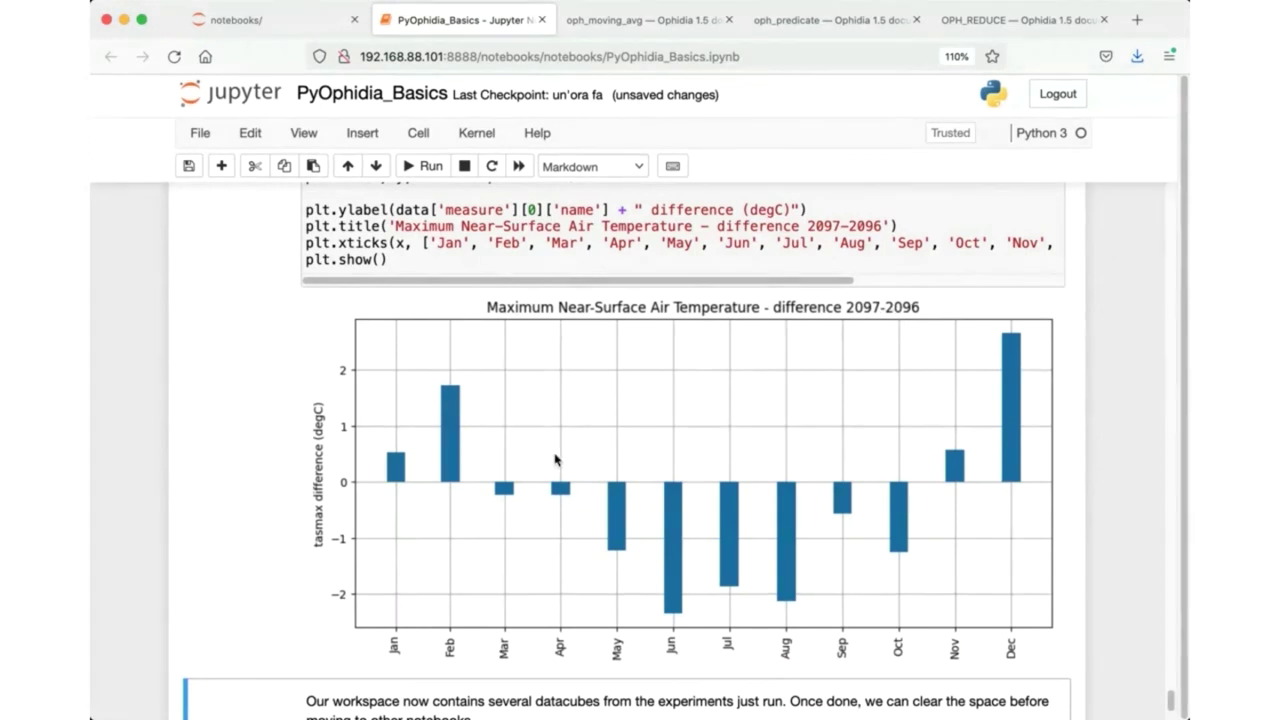
Run the deletecontainer cell to clear the tasmax container from the workspace, and run cube.Cube.list(level=2) to list the virtual file system.
scroll(552, 456, "down", 2)
scroll(556, 460, "down", 3)
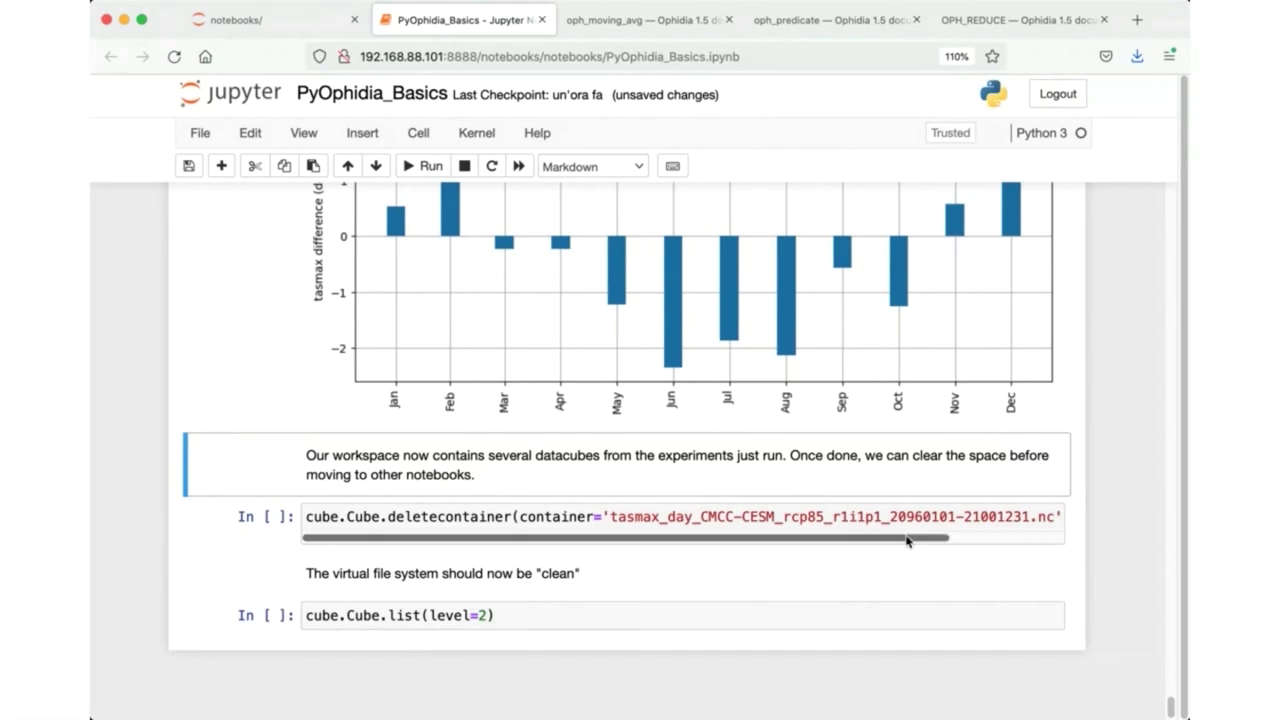
left_click(873, 516)
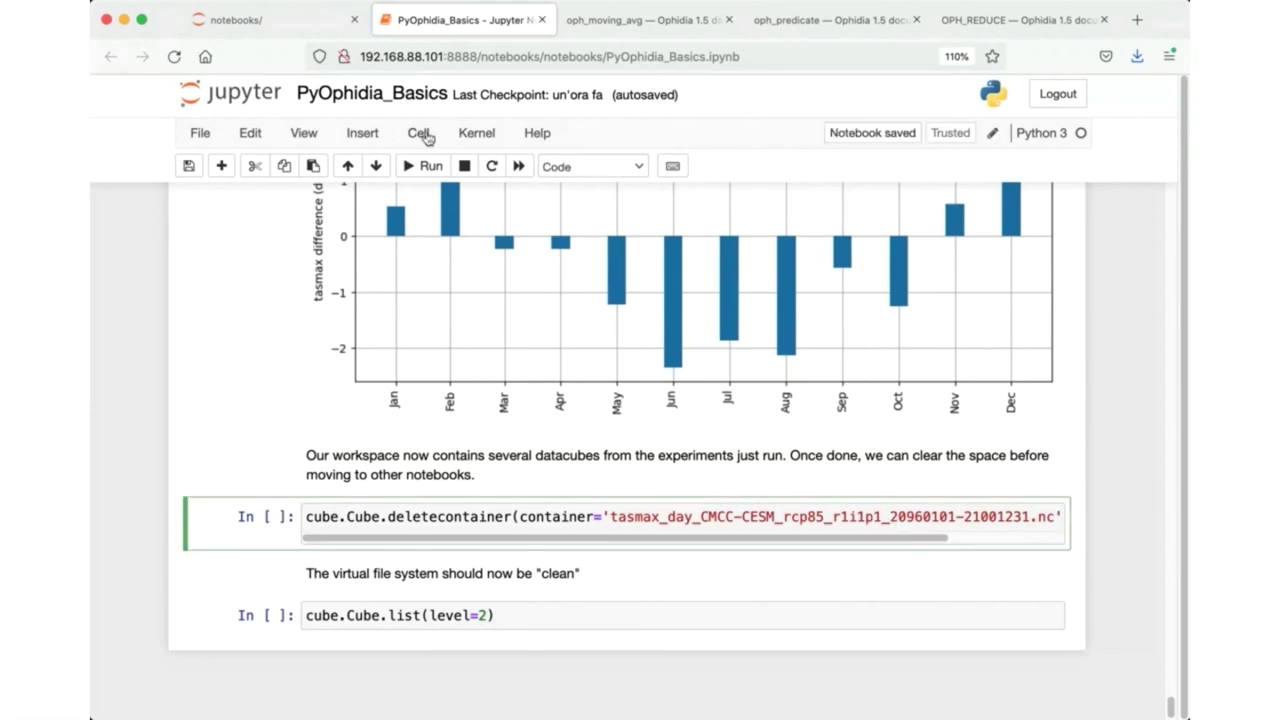
left_click(413, 165)
left_click(413, 165)
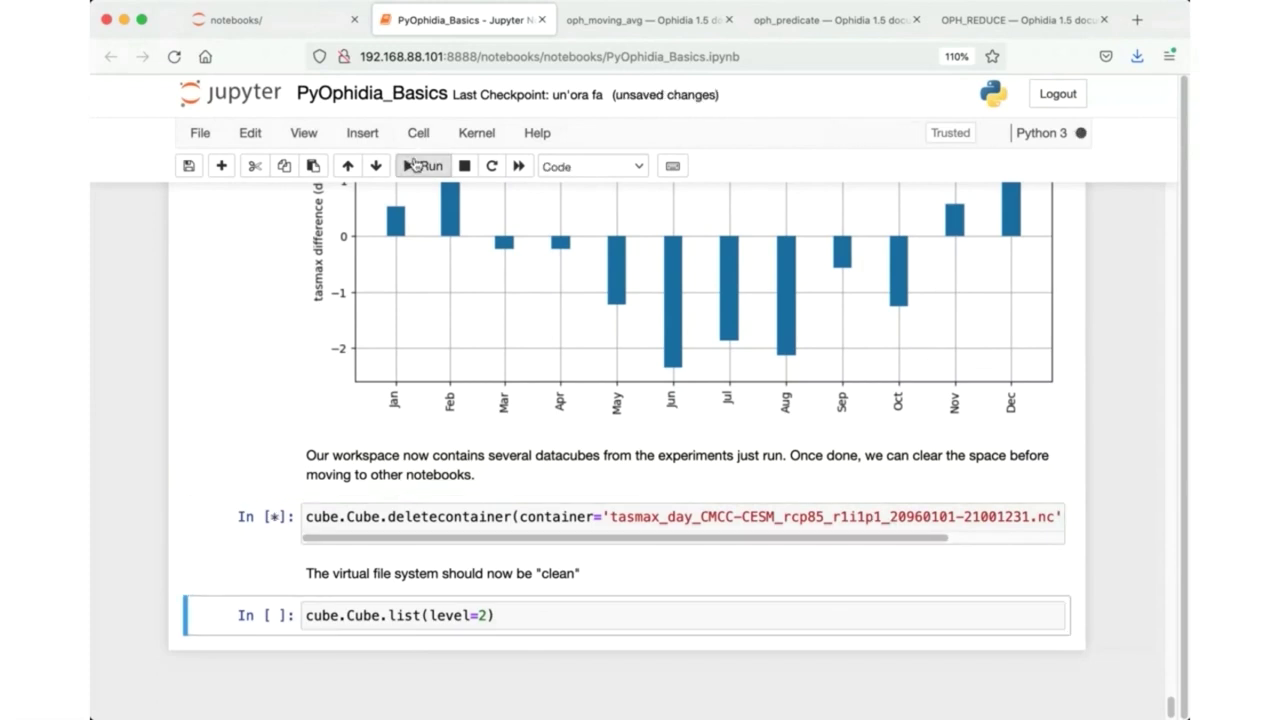
left_click(413, 165)
scroll(526, 583, "down", 2)
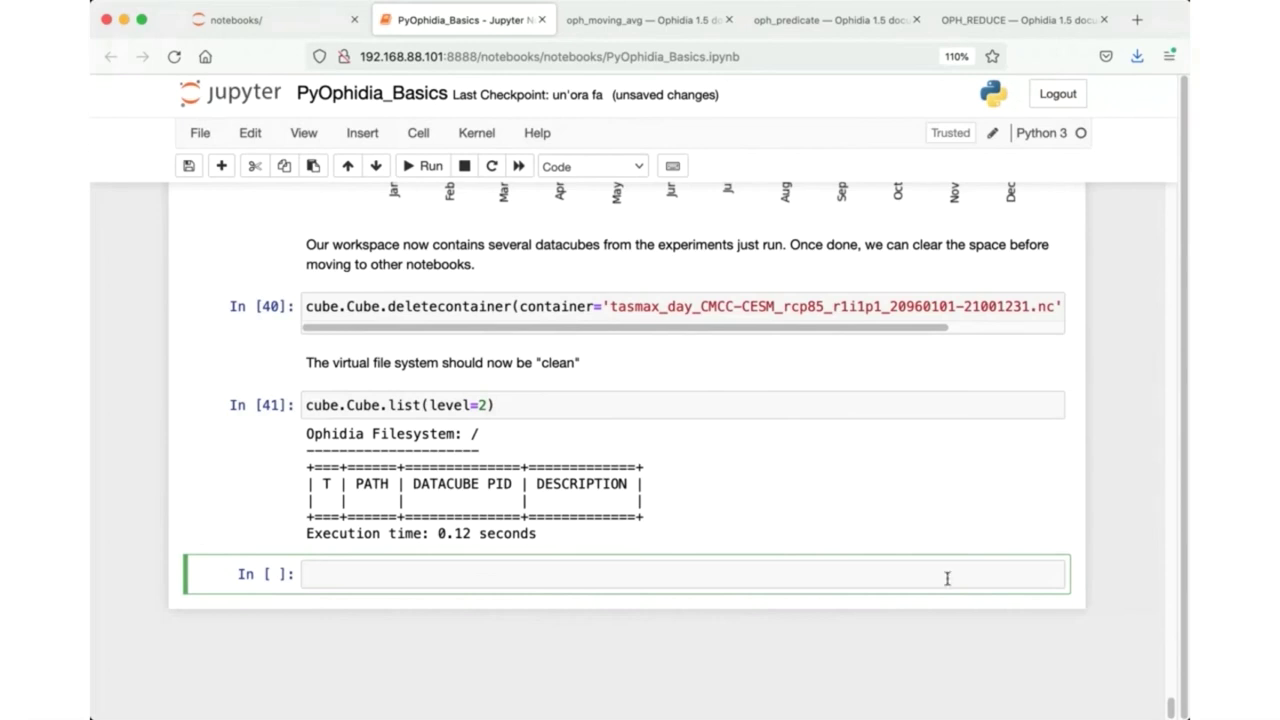
Switch from the notebooks to the Ophidia documentation on oph_moving_avg and open the Operators Manual from its user guides.
left_click(295, 37)
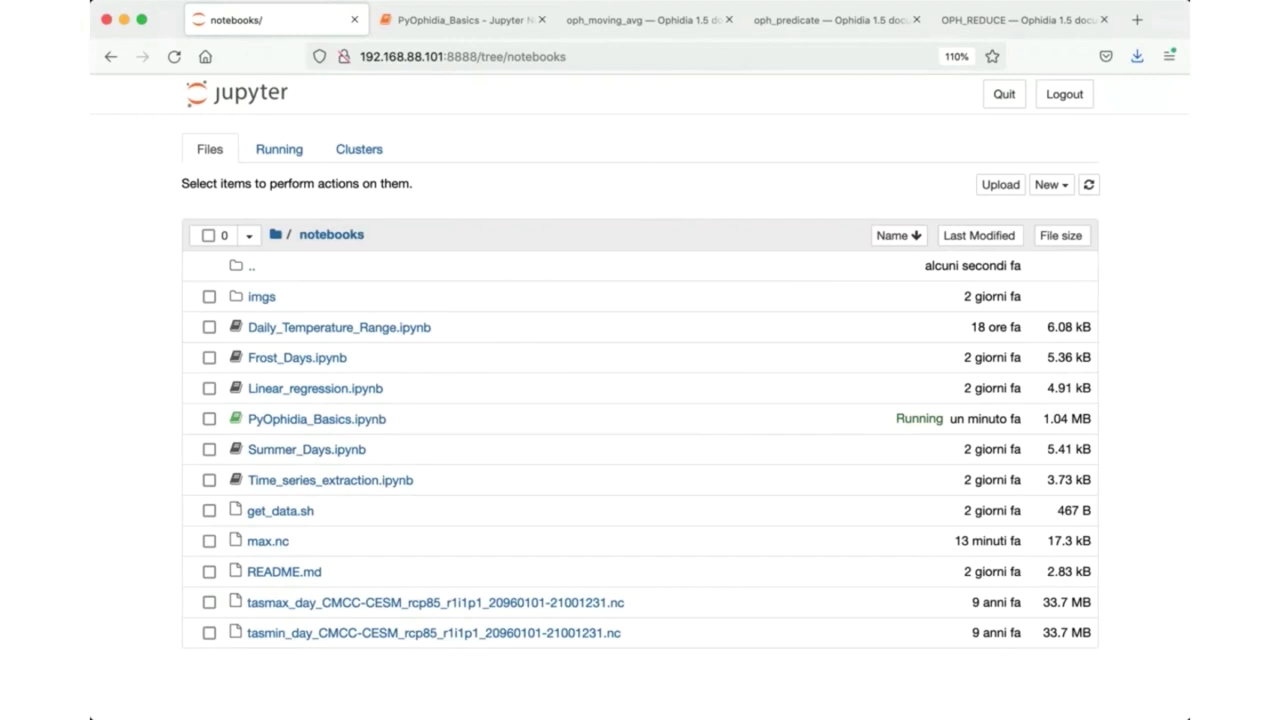
left_click(613, 22)
scroll(277, 434, "up", 2)
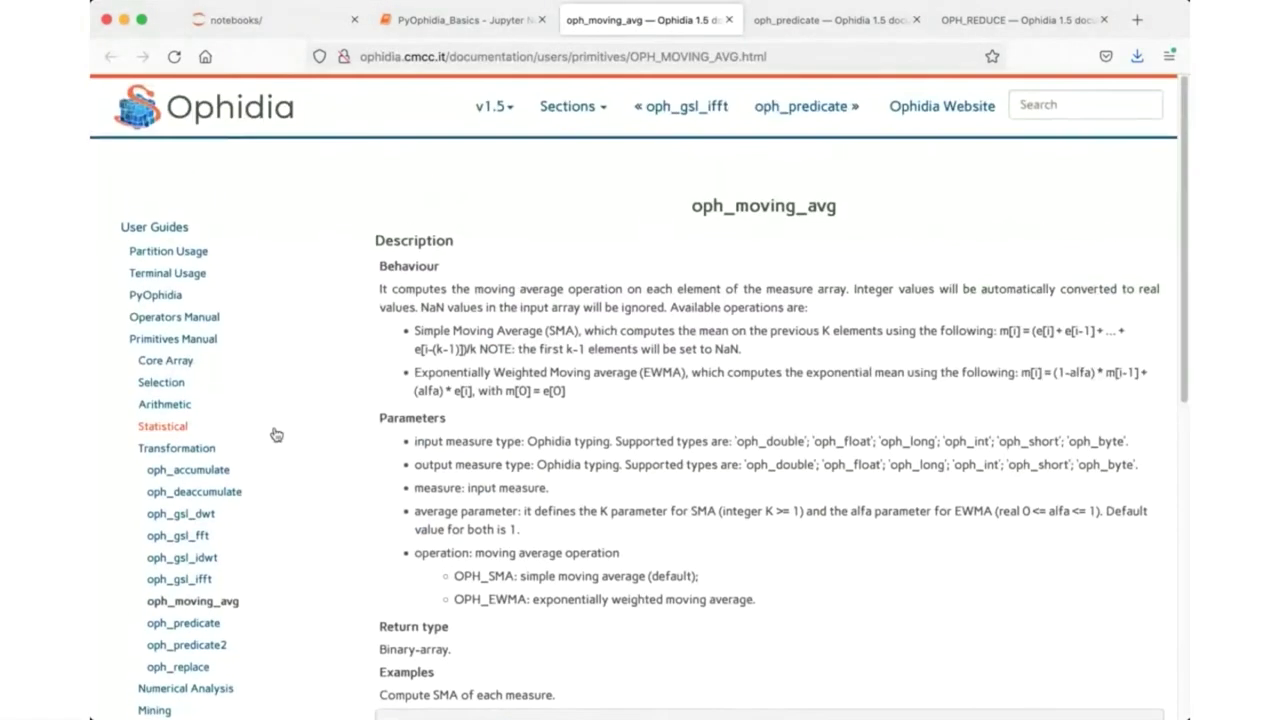
scroll(223, 440, "down", 1)
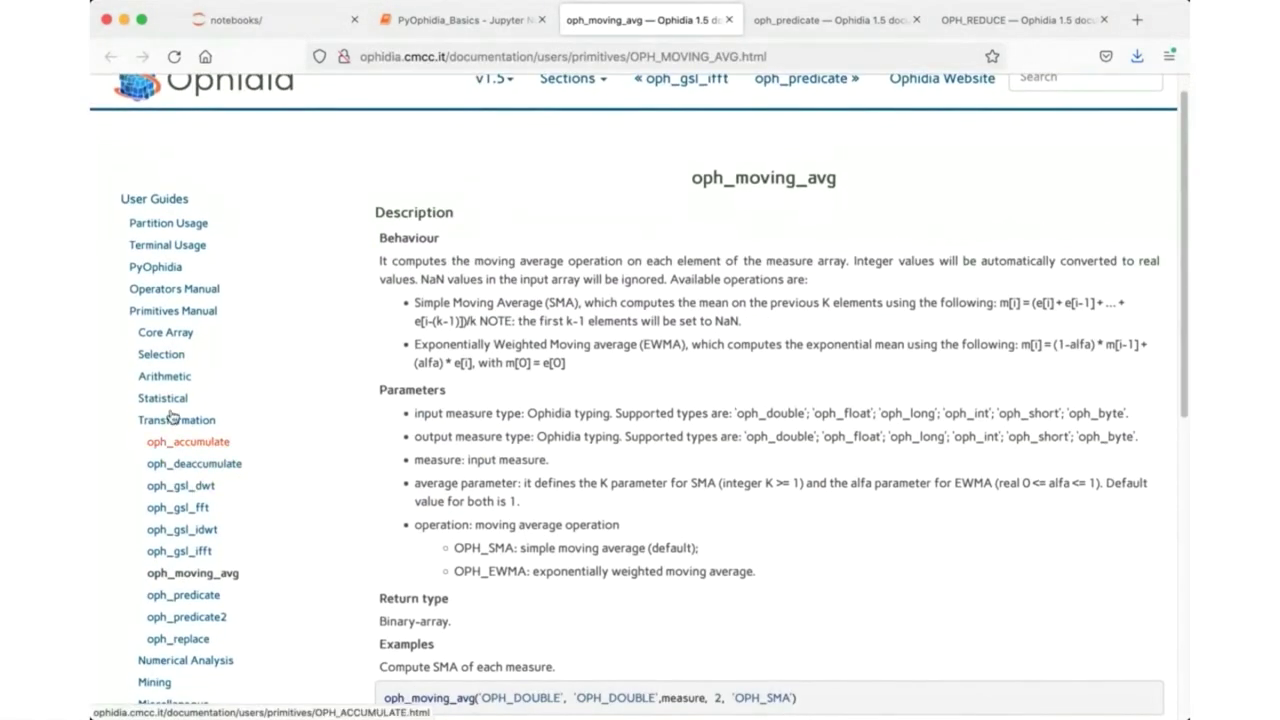
left_click(174, 288)
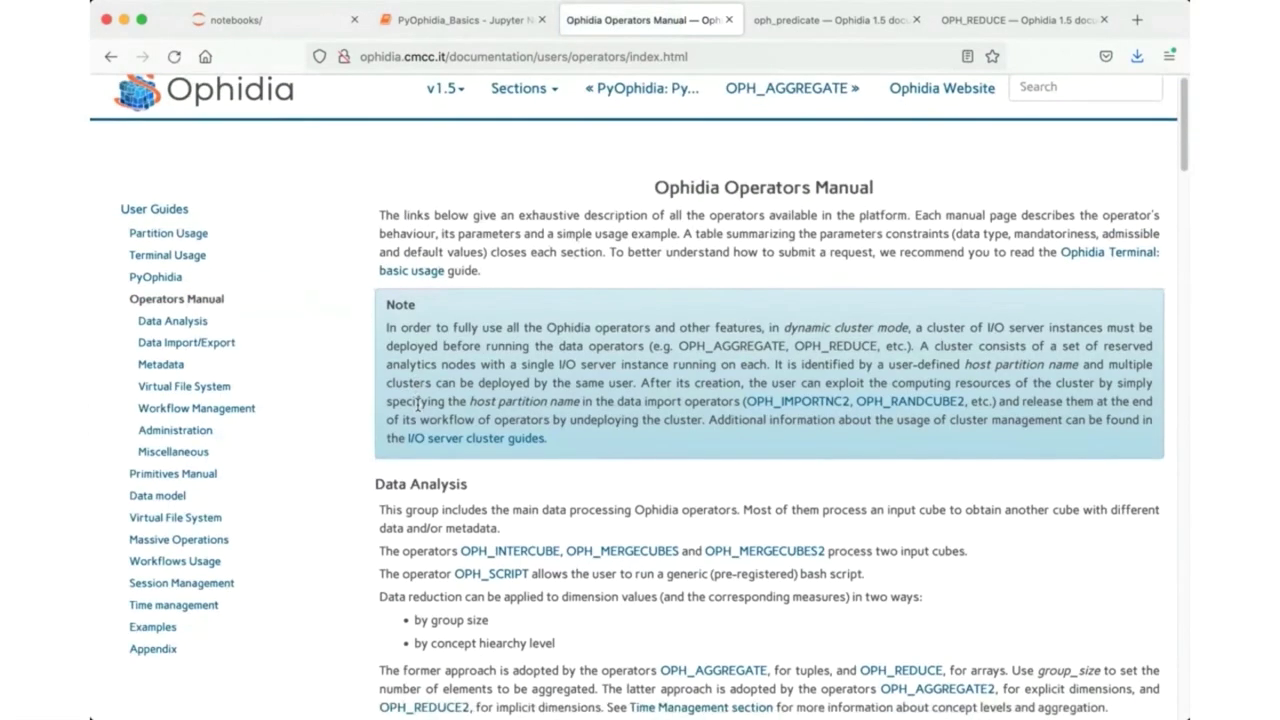
scroll(418, 403, "up", 1)
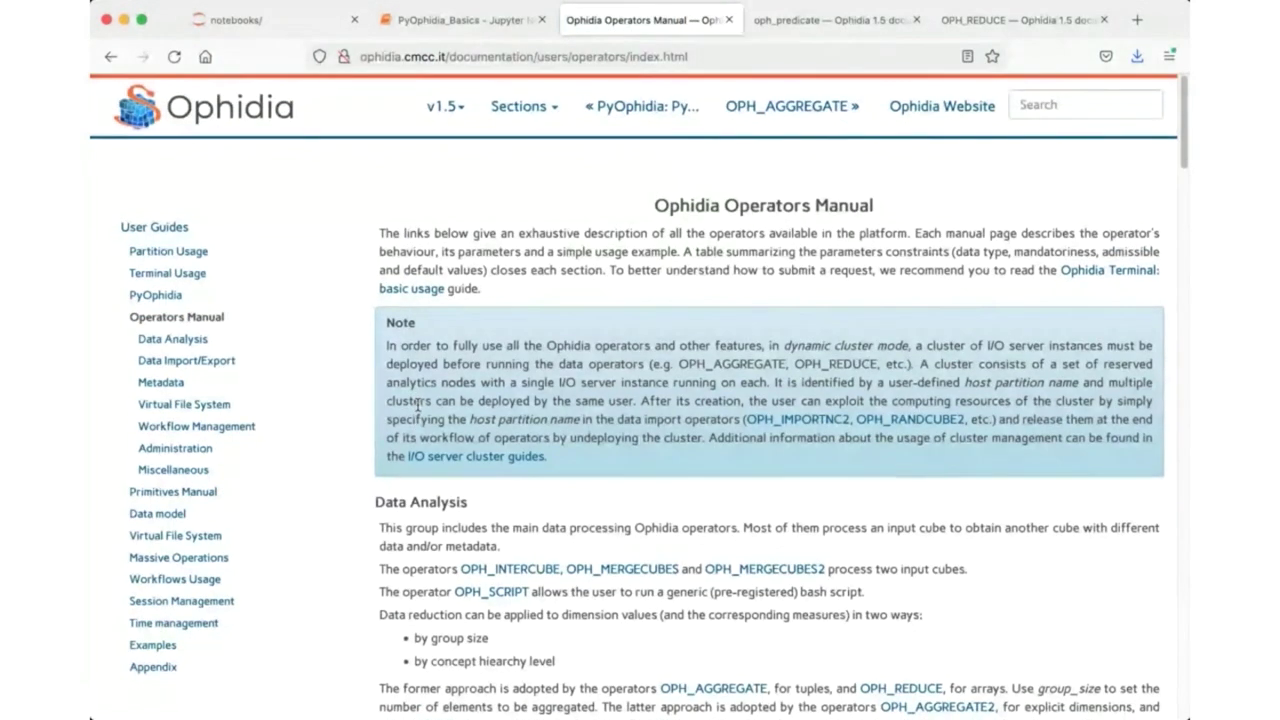